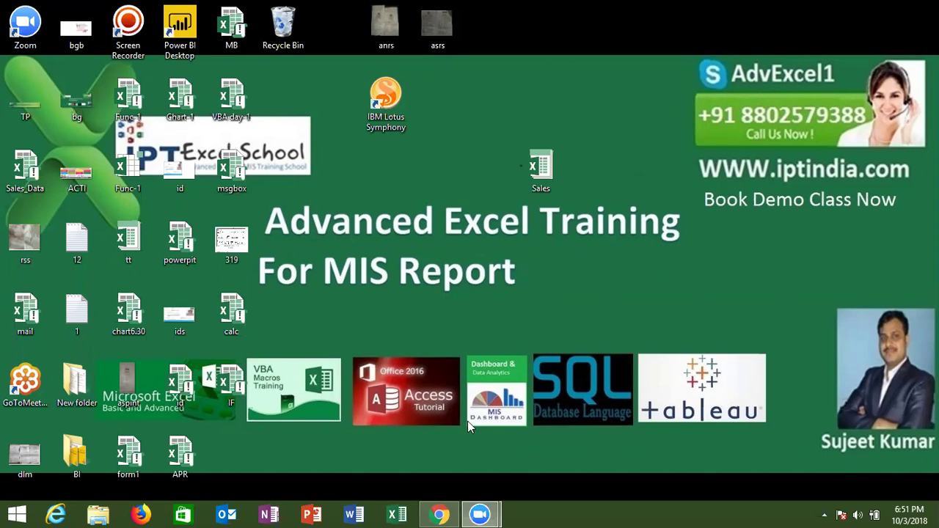
Search the Windows Start screen for 'access' and launch Microsoft Access.
mouse_move(480, 514)
mouse_move(435, 477)
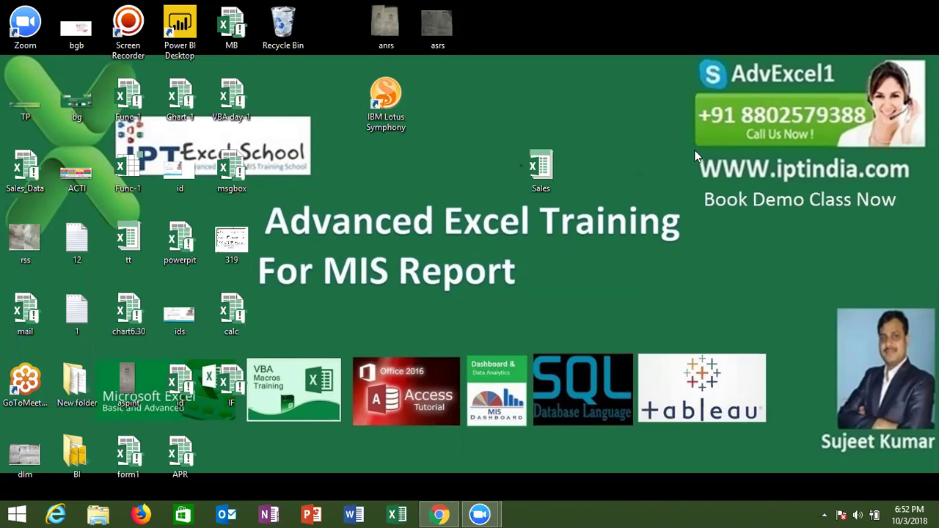
left_click_drag(695, 153, 918, 210)
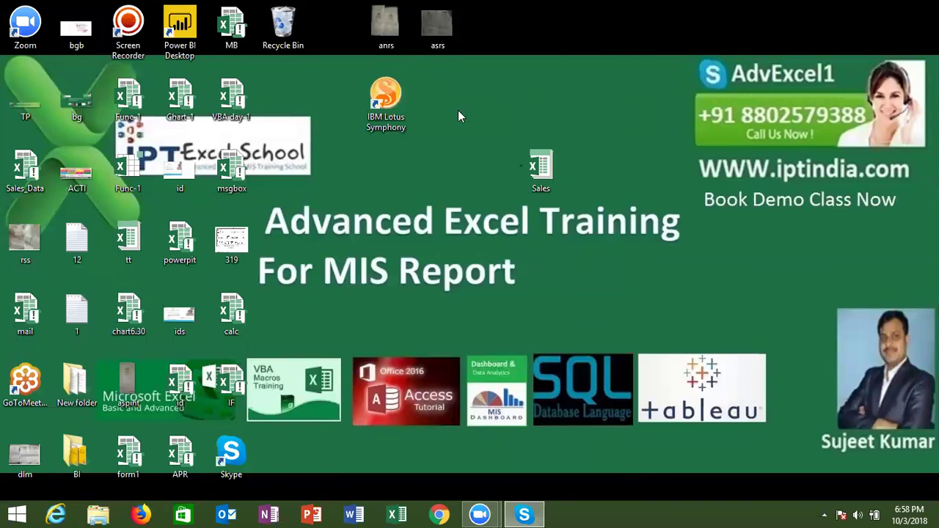
key("super")
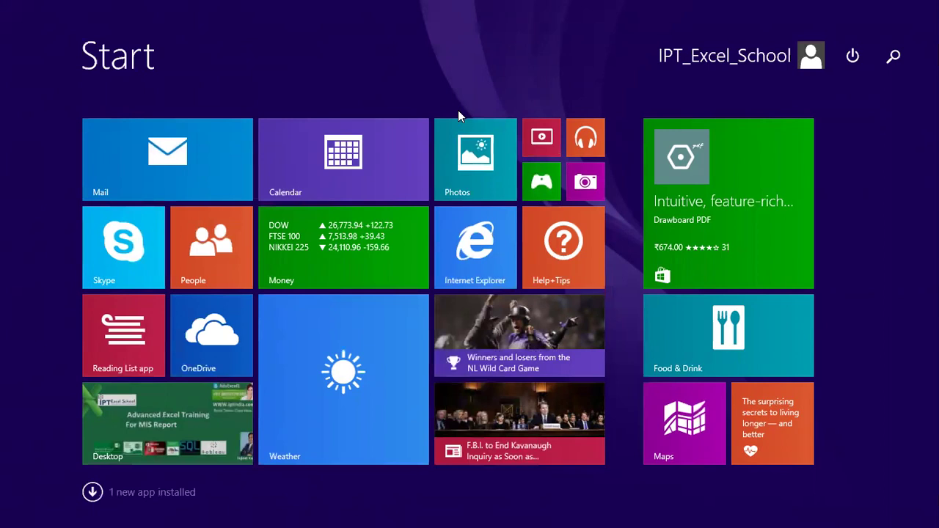
type("2017")
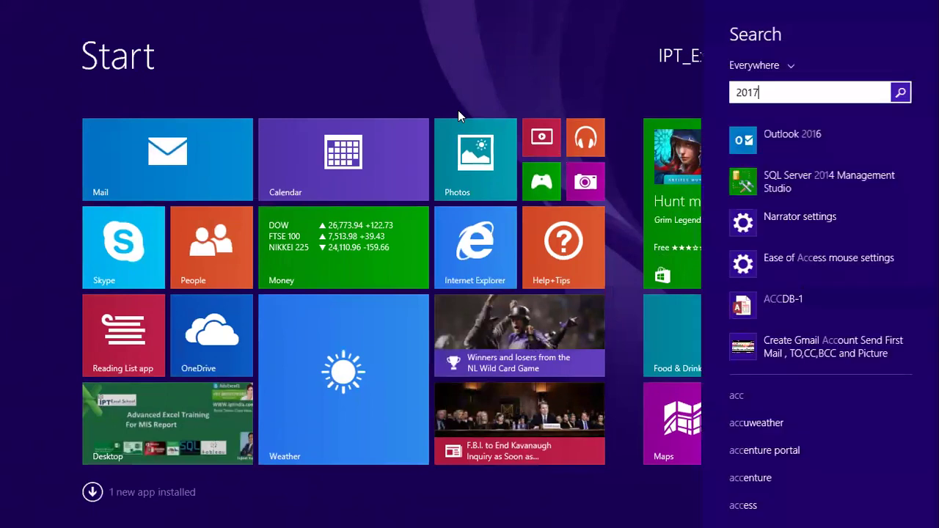
key("BackSpace")
key("BackSpace")
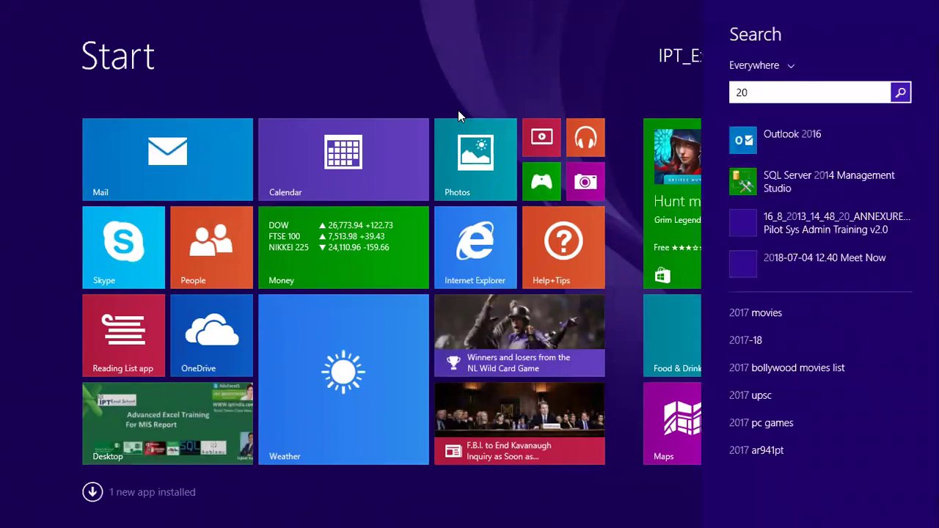
key("BackSpace")
key("BackSpace")
type("access")
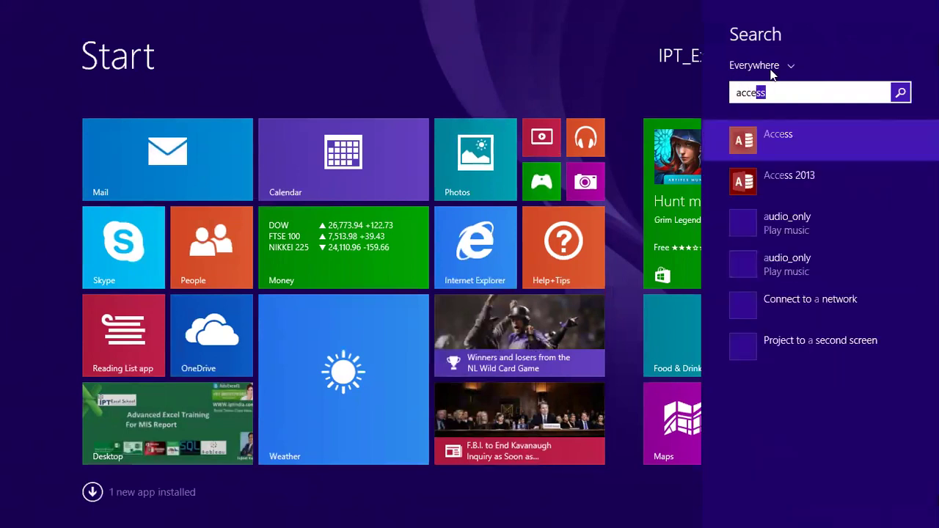
left_click(770, 134)
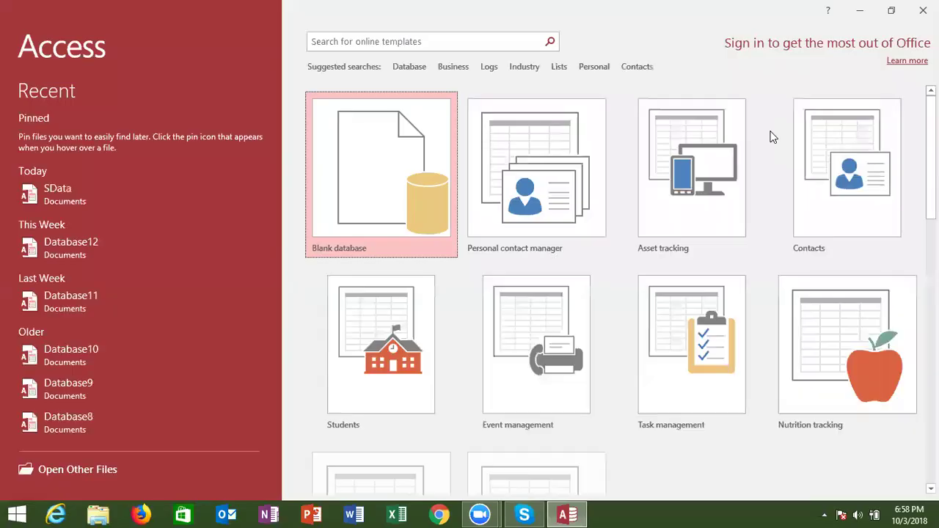
Create the blank database Database13 and select its Table1 in the navigation pane.
left_click(395, 156)
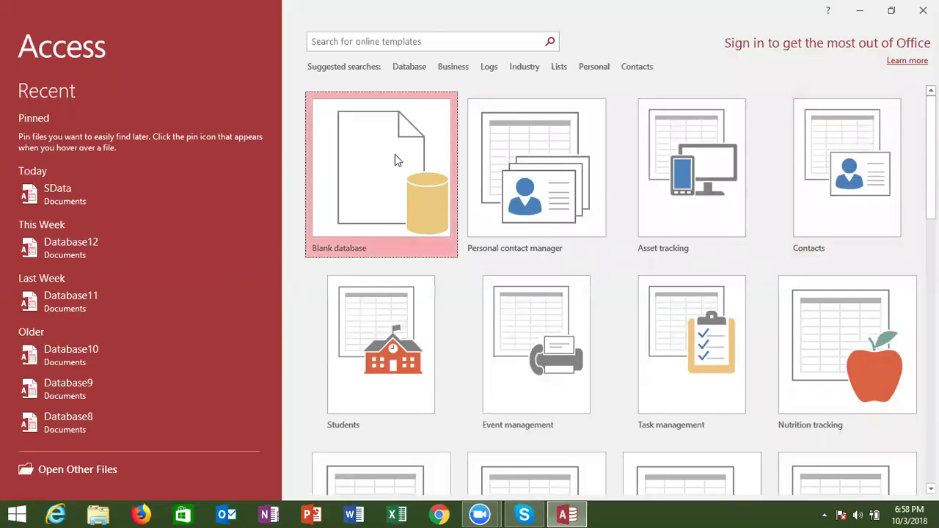
left_click(494, 320)
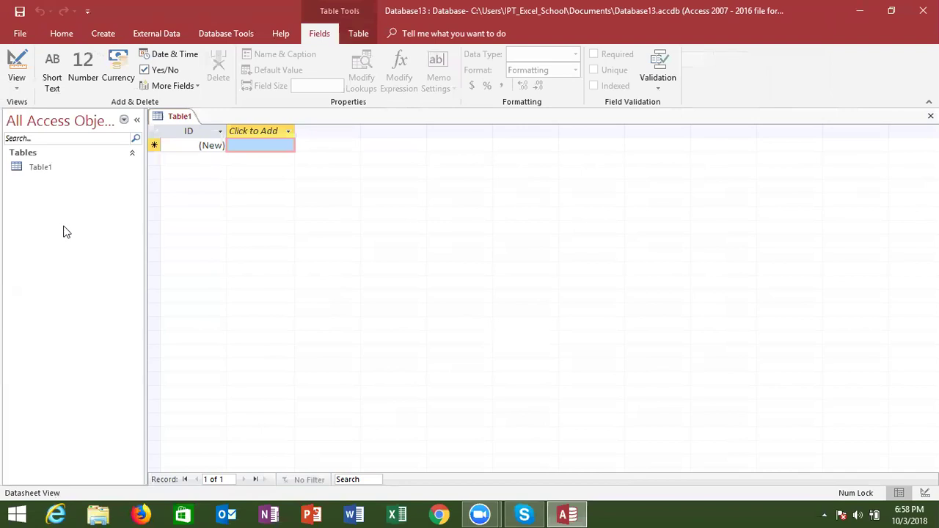
left_click(72, 170)
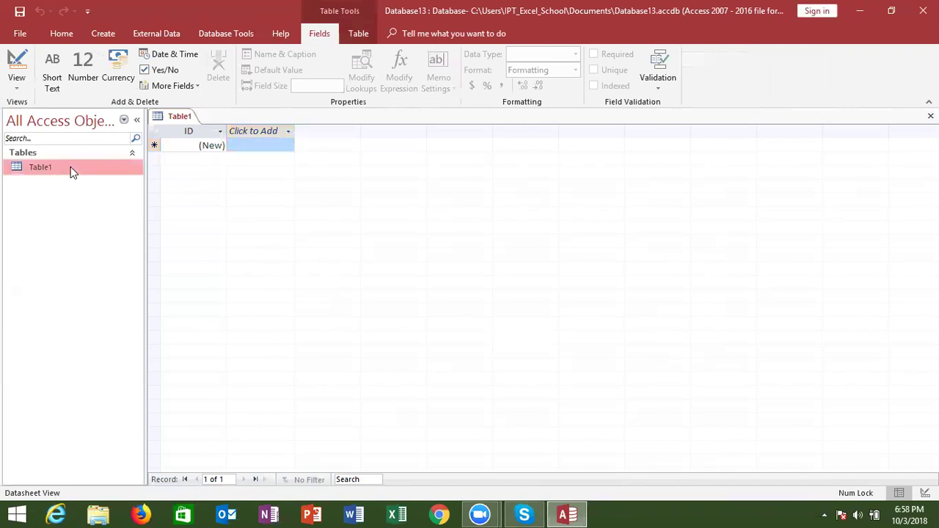
Switch Table1 to Design View, saving it as 'Data'.
right_click(66, 173)
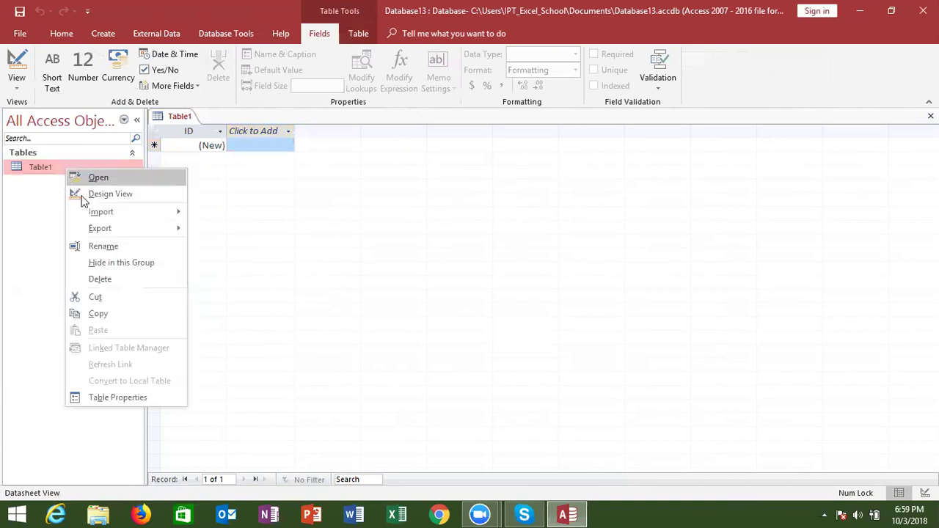
left_click(85, 196)
type("Data")
left_click(471, 205)
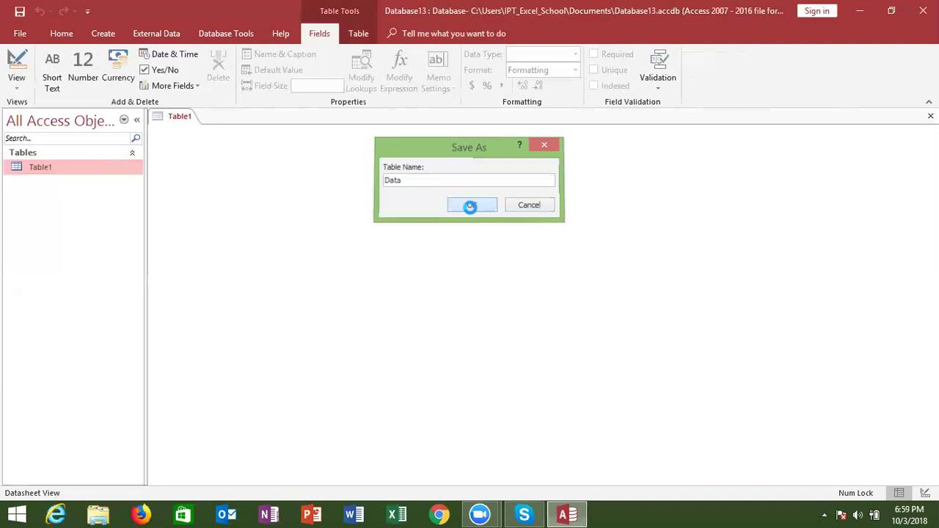
Add the Short Text fields CNAme and City below ID.
key("Tab")
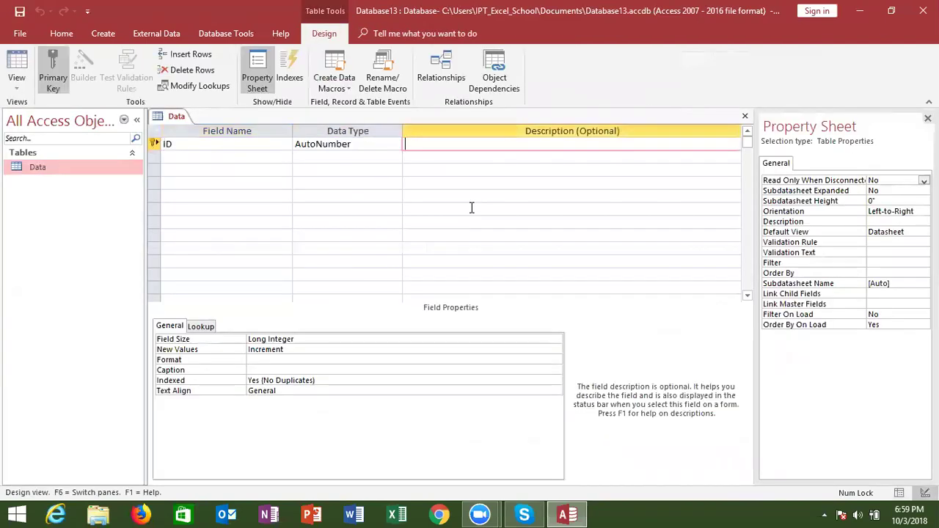
key("Tab")
type("CNAme")
key("Tab")
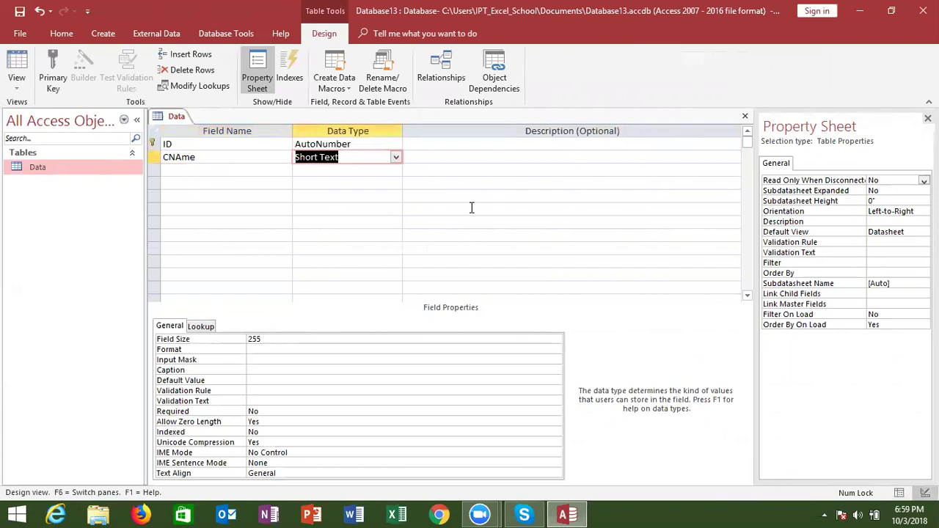
key("Tab")
key("Tab")
type("City")
key("Tab")
key("Tab")
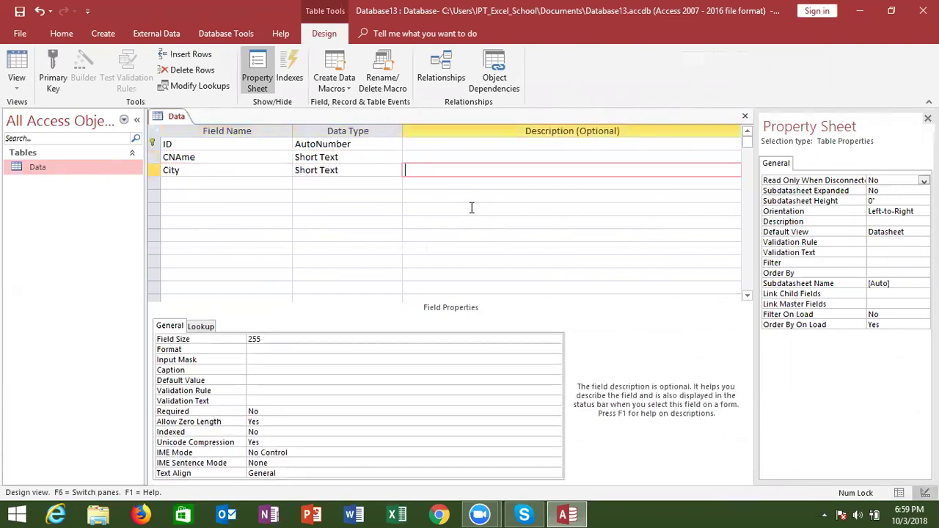
Add Amt as a Number field, then close the design and save the changes.
key("Tab")
type("Amt")
key("Tab")
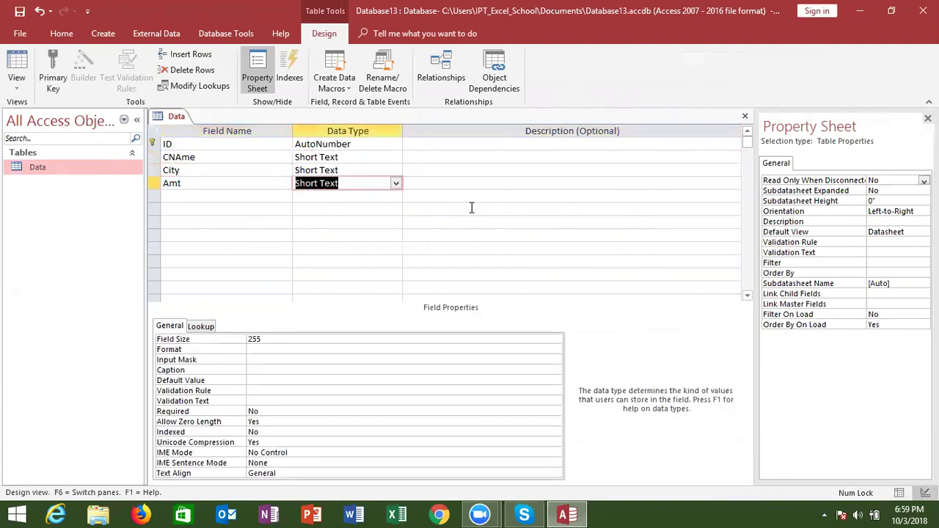
type("amt")
key("BackSpace")
key("BackSpace")
key("BackSpace")
type("n")
key("Tab")
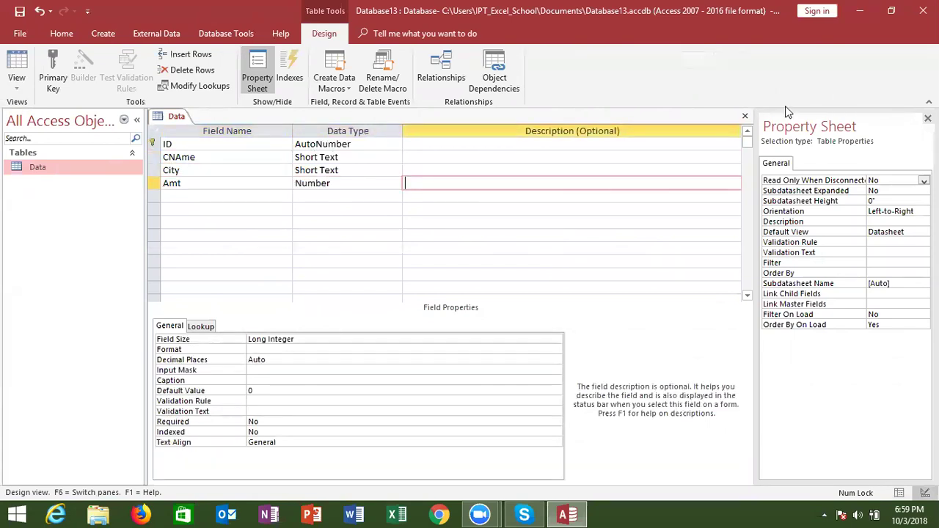
left_click(745, 116)
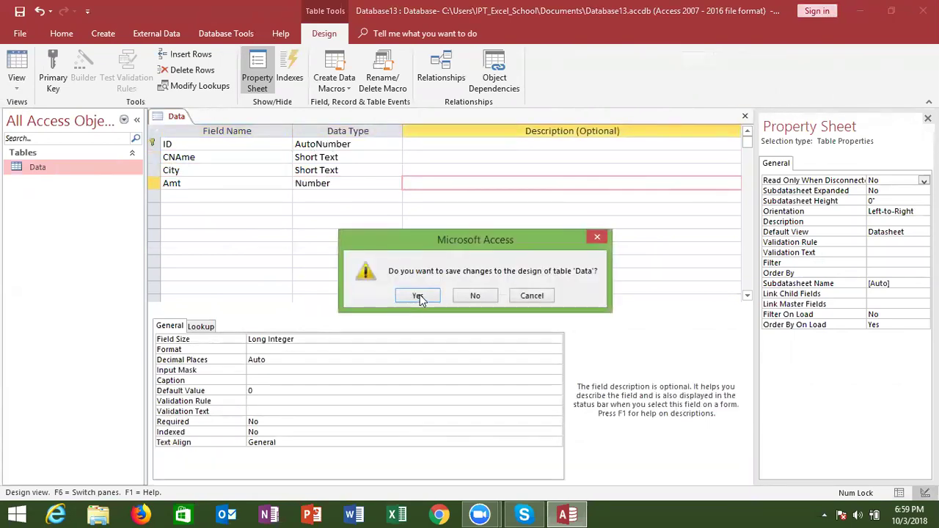
left_click(418, 296)
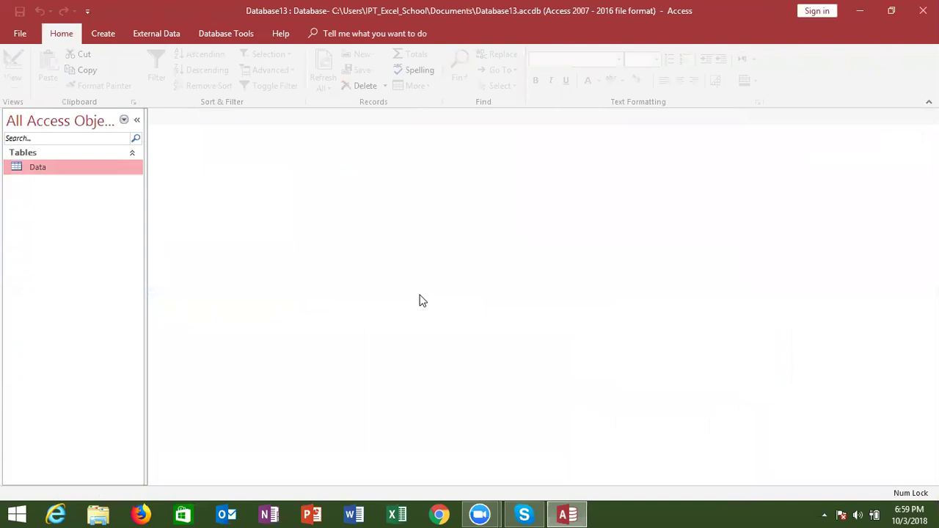
Open the Data table and enter the first two customers: Delhi 6524 and Pune 8546.
double_click(42, 170)
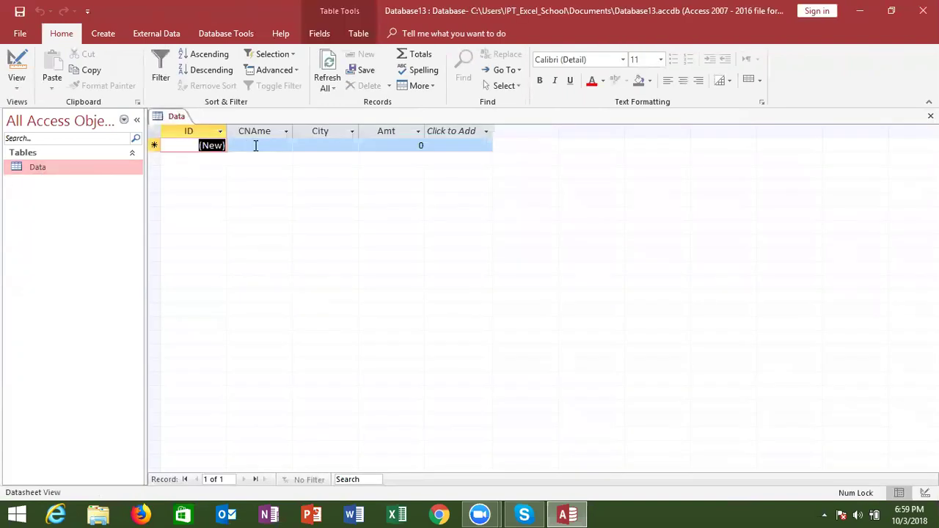
left_click(256, 145)
type("Puja")
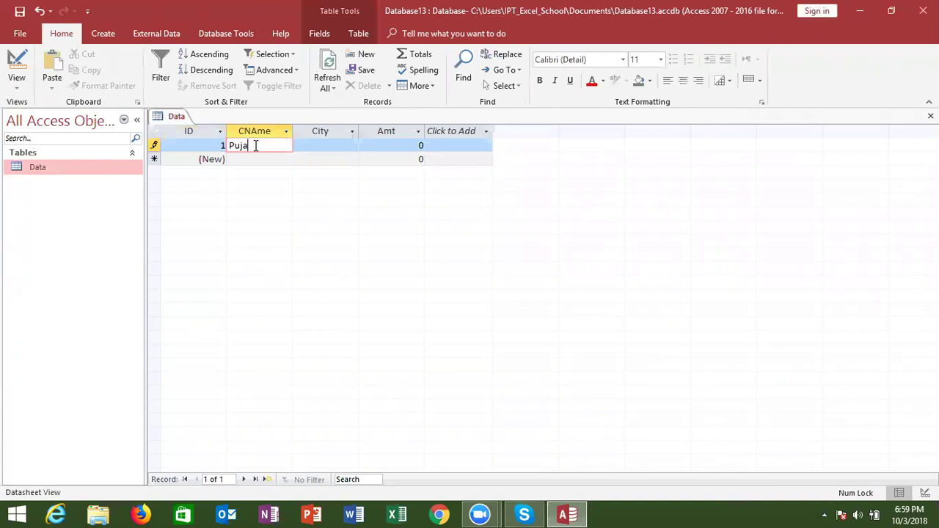
key("Tab")
type("Delhi")
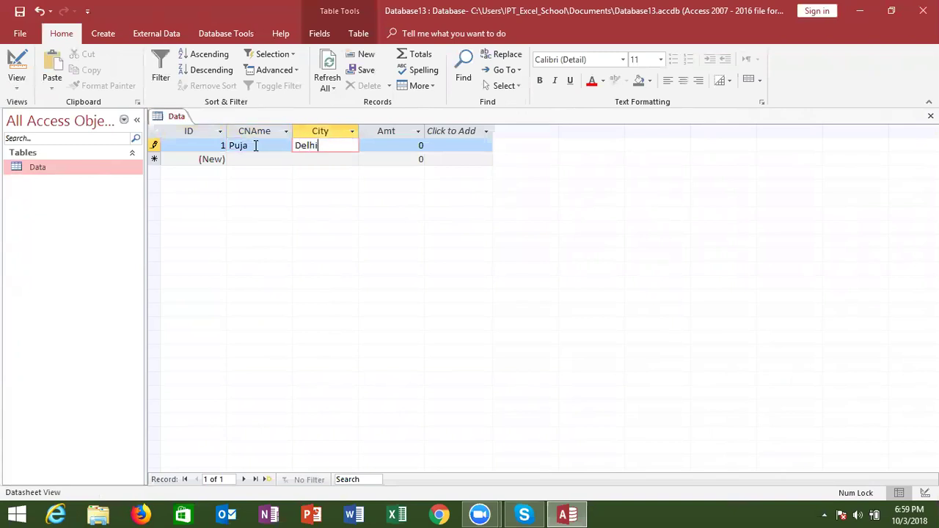
key("Tab")
type("6524")
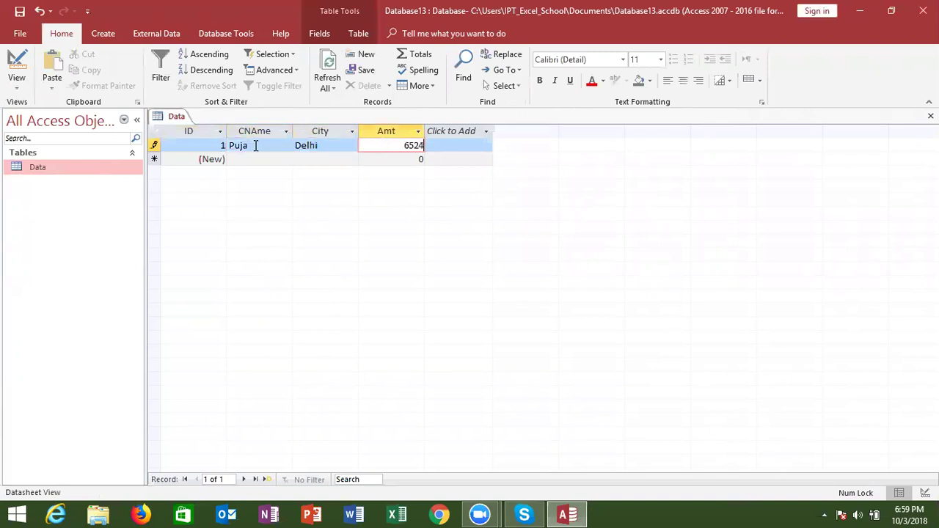
key("Tab")
key("Tab")
type("Kavita")
key("Tab")
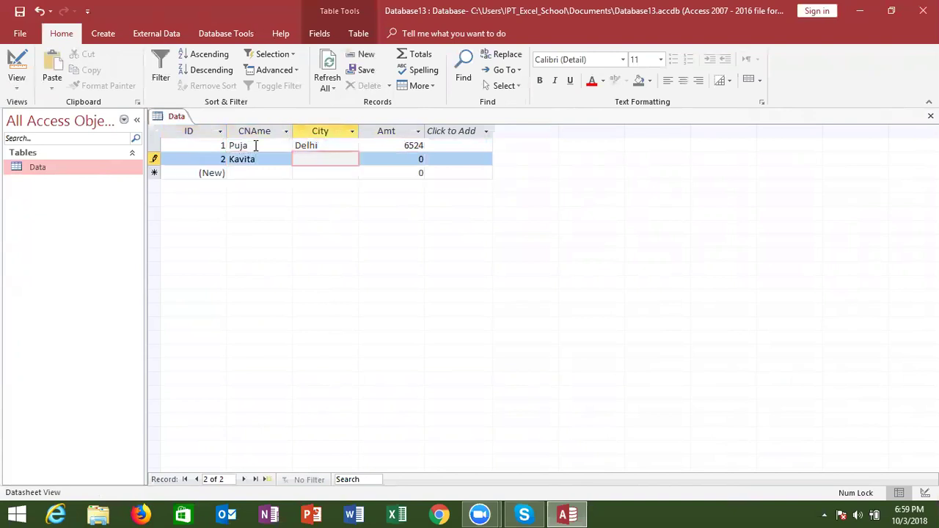
type("Pune")
key("Tab")
type("8")
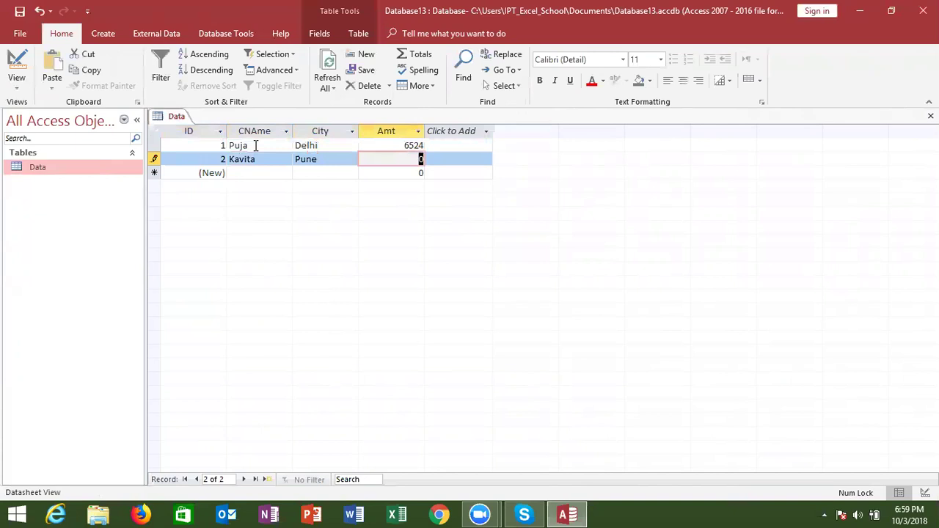
type("546")
key("Tab")
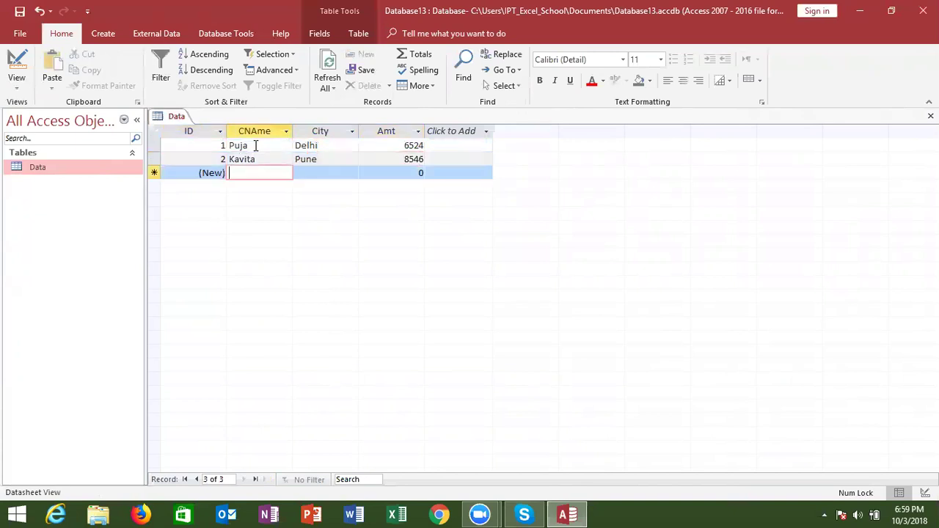
Enter records 3 and 4: a Noida customer with 7854 and a Jaipur customer with 854.
type("P")
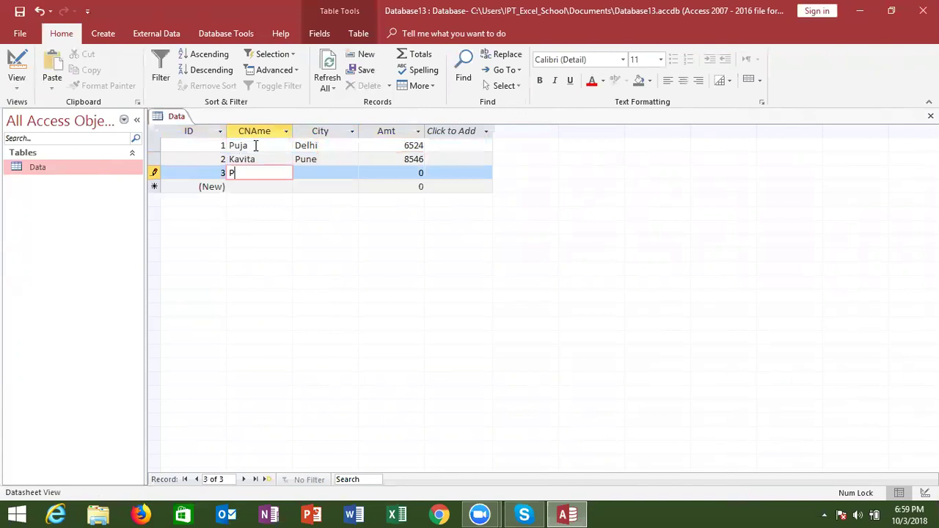
type("uneet")
key("Tab")
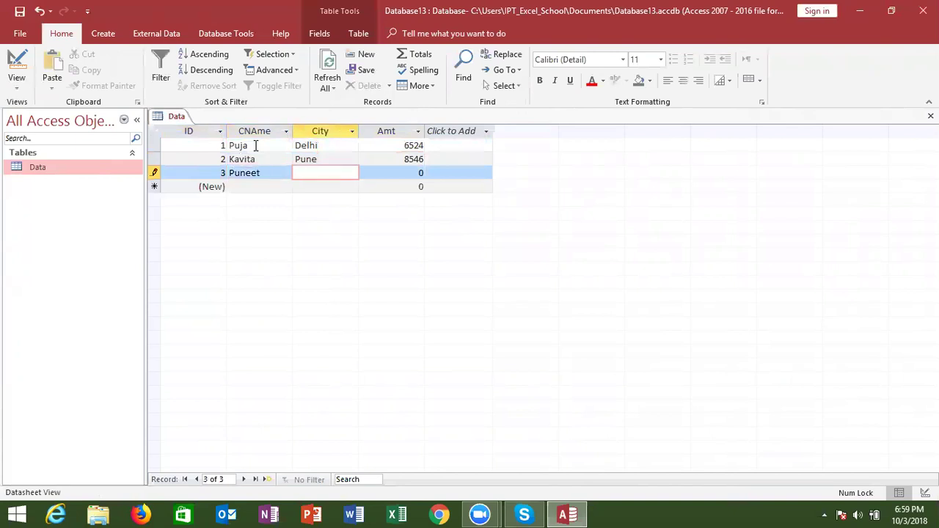
type("De")
key("BackSpace")
key("BackSpace")
type("Noid")
type("a")
key("Tab")
type("7854")
key("Tab")
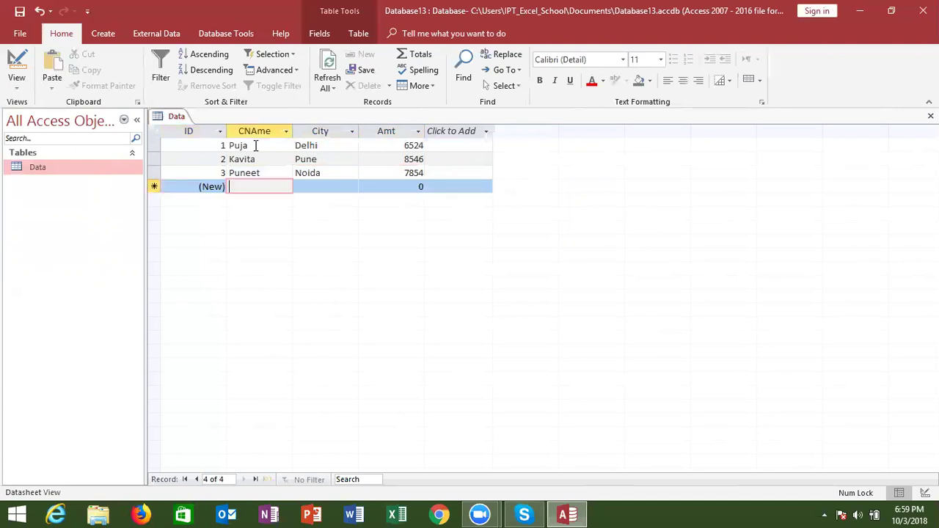
type("Inder")
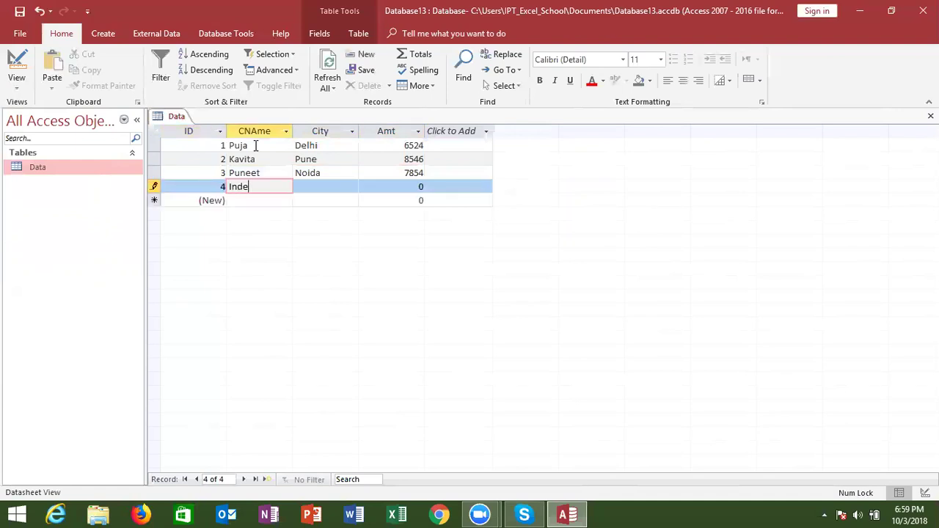
key("Tab")
type("O")
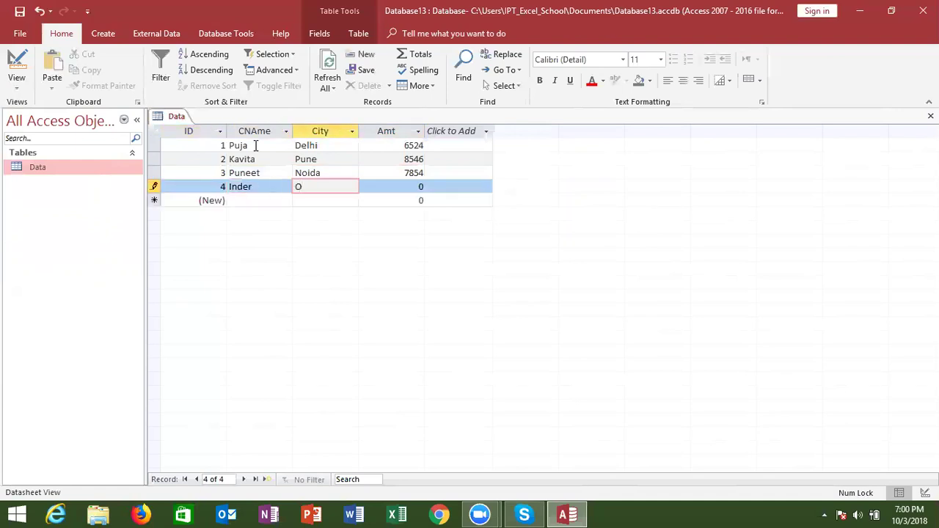
type("Ja")
type("u")
key("Tab")
type("854")
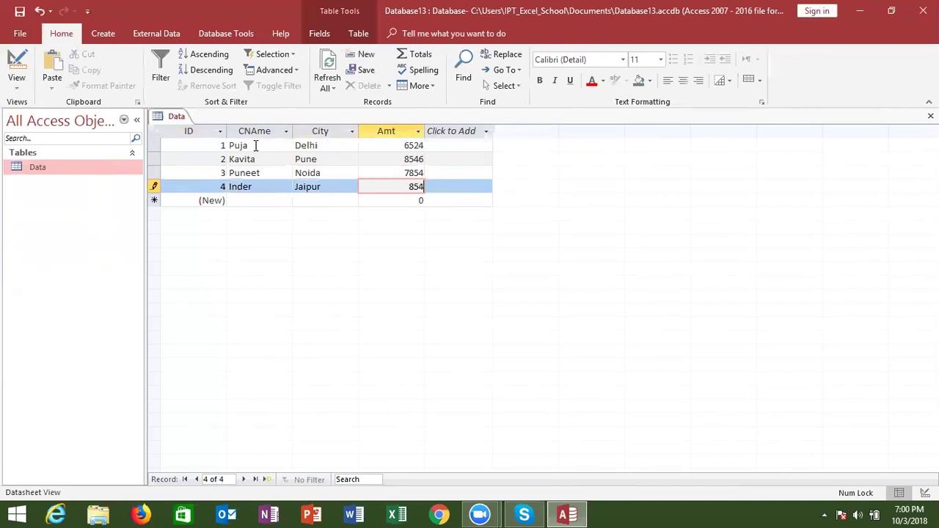
key("Tab")
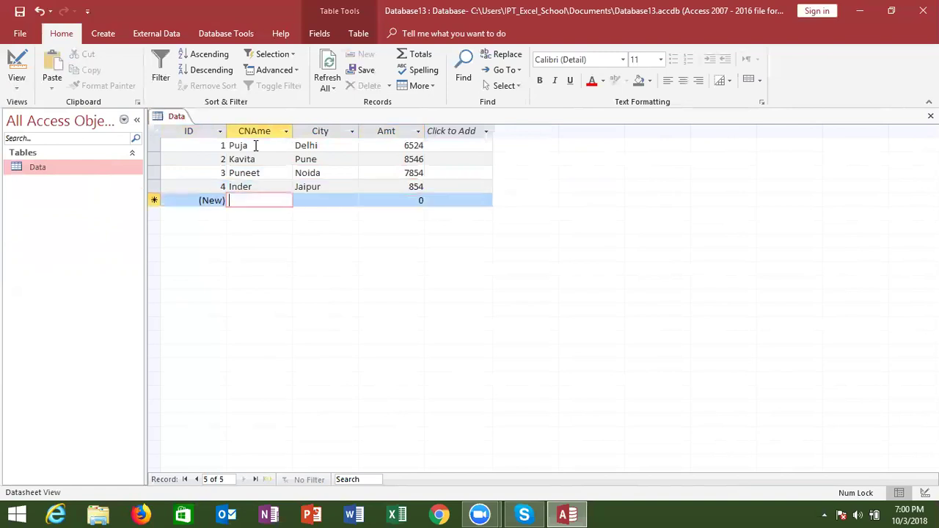
Enter records 5 and 6, both Delhi customers, with amounts 9857 and 9854.
type("Ud")
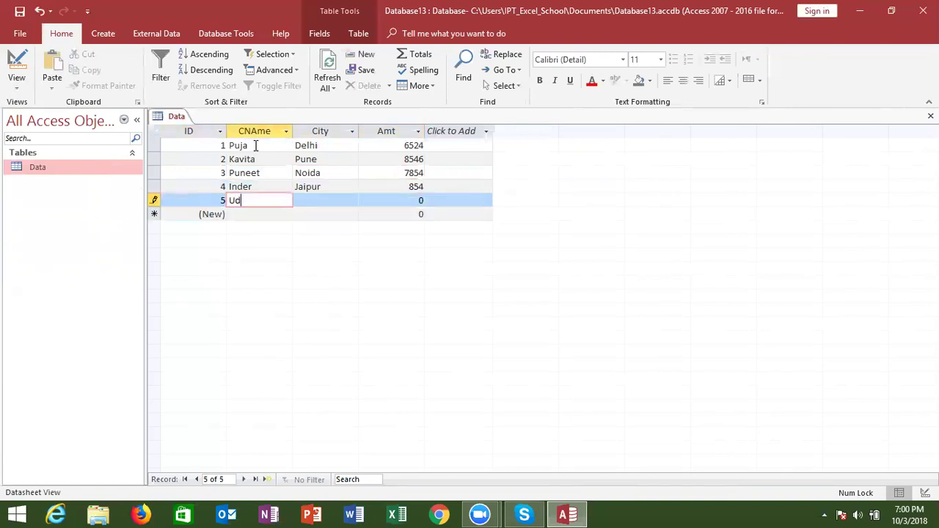
type("ay")
key("Tab")
type("DE")
type("hi")
key("Tab")
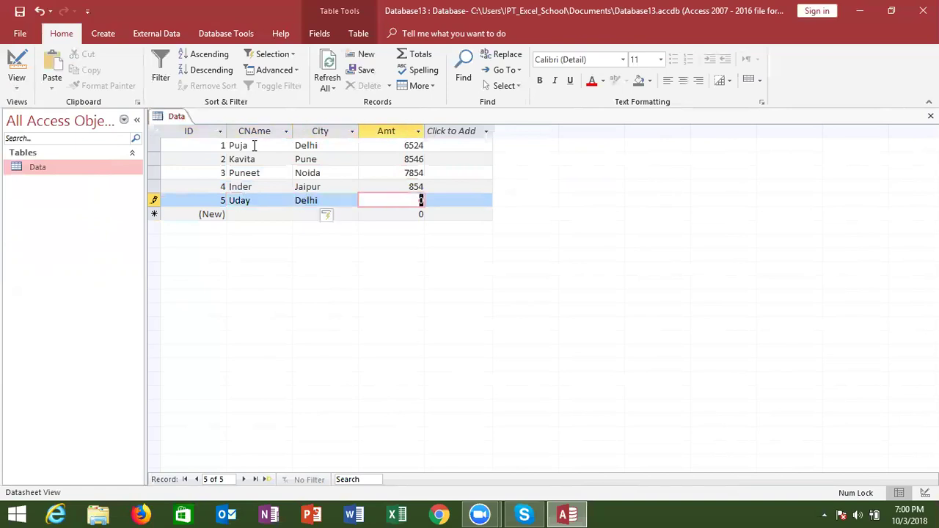
type("9857")
key("Tab")
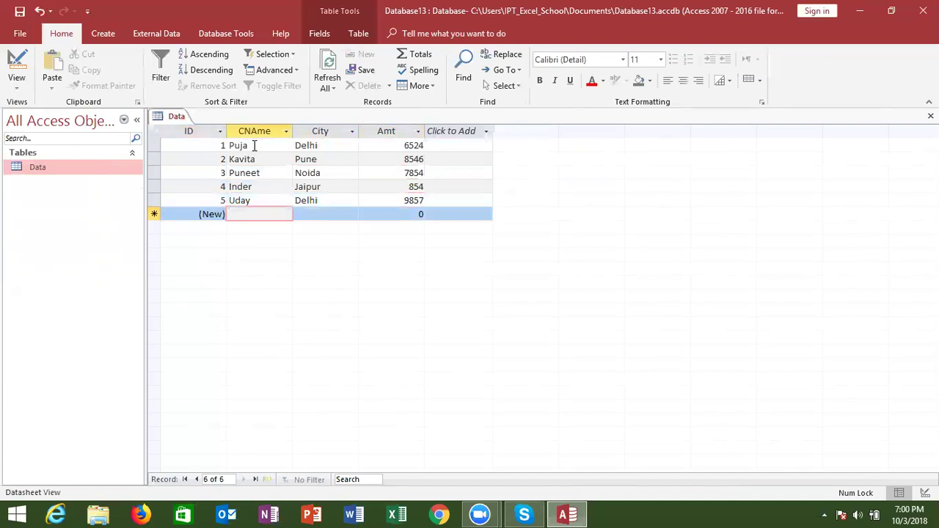
type("Kavita")
key("Tab")
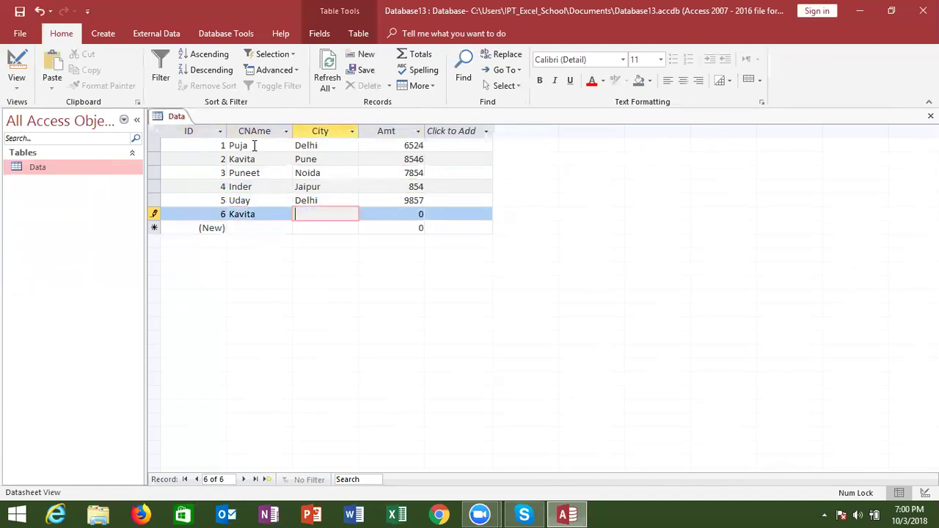
type("Delhi")
key("Tab")
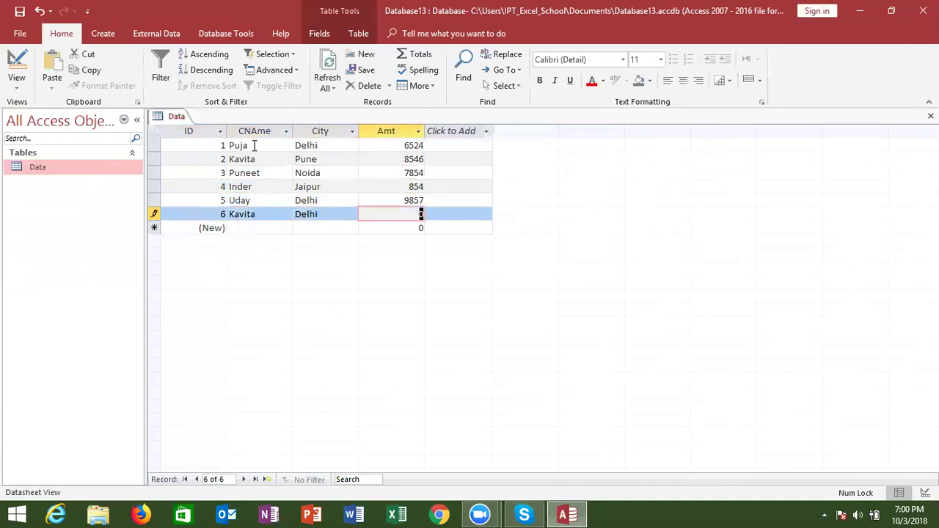
type("9854")
key("Tab")
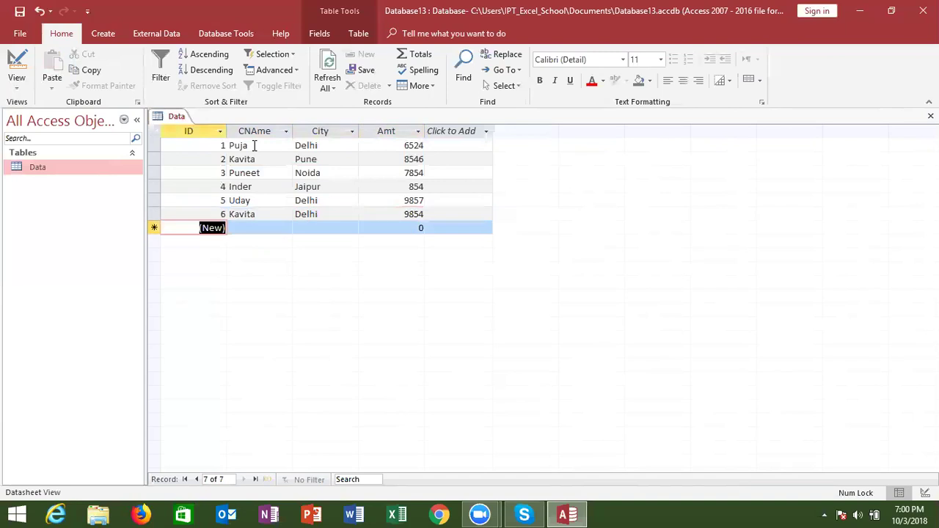
Enter records 7 and 8: Noida with 9854 and Jaipur with 98548.
key("Tab")
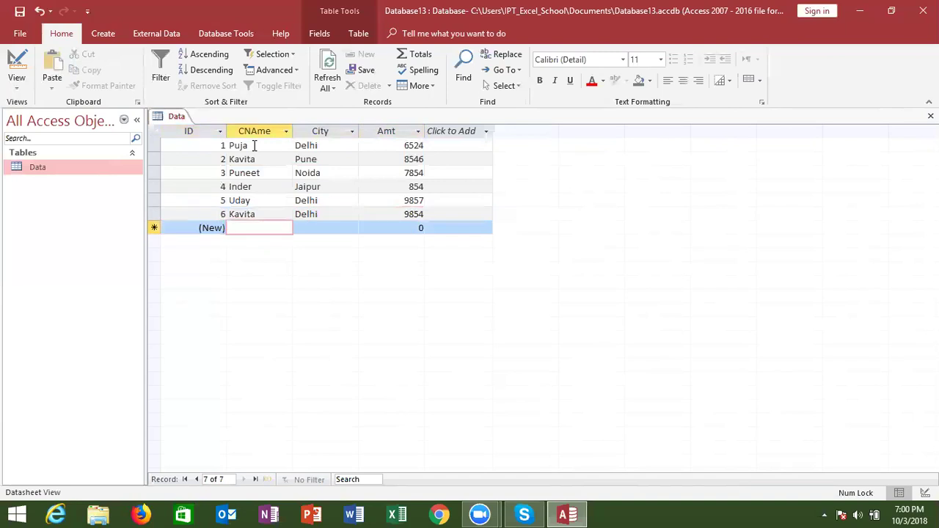
type("Tina")
key("Tab")
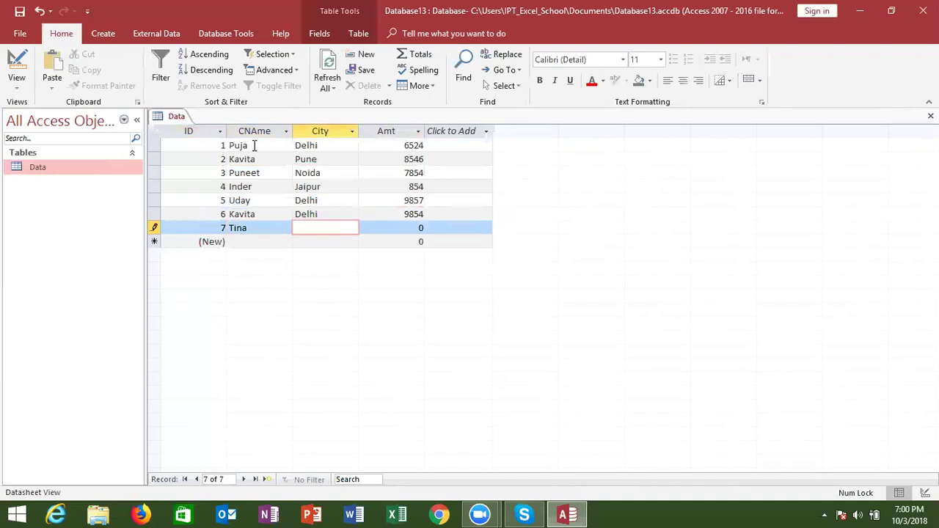
type("Noida")
key("Tab")
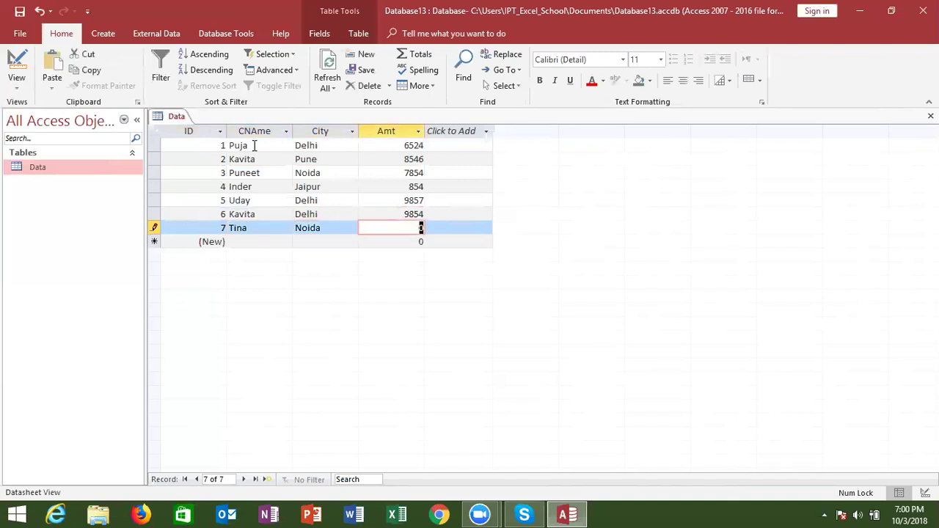
type("9854")
key("Tab")
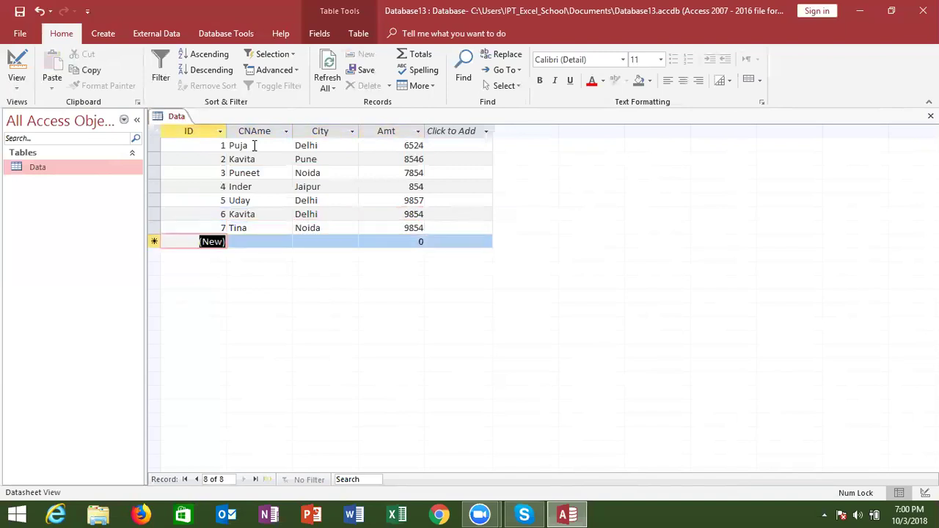
type("Anurag")
key("Tab")
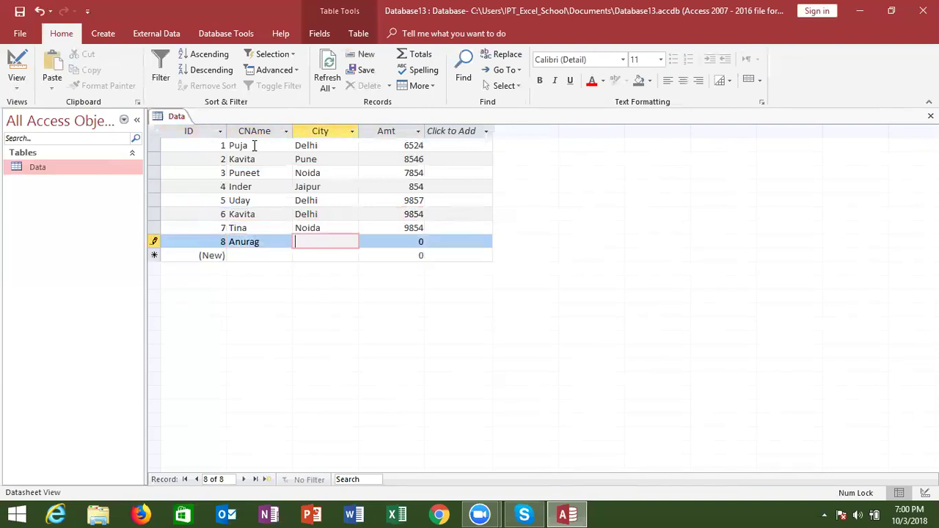
type("Jaipur")
key("Tab")
type("9854")
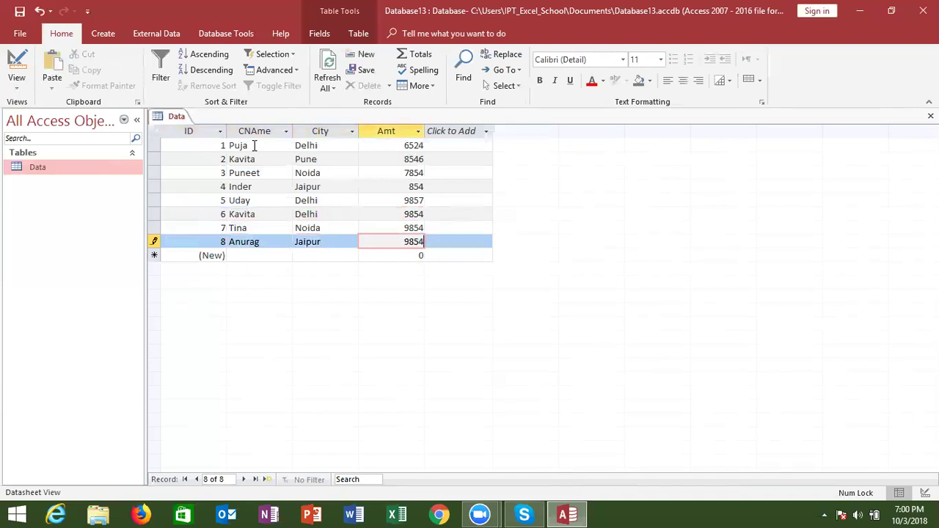
type("8")
key("Tab")
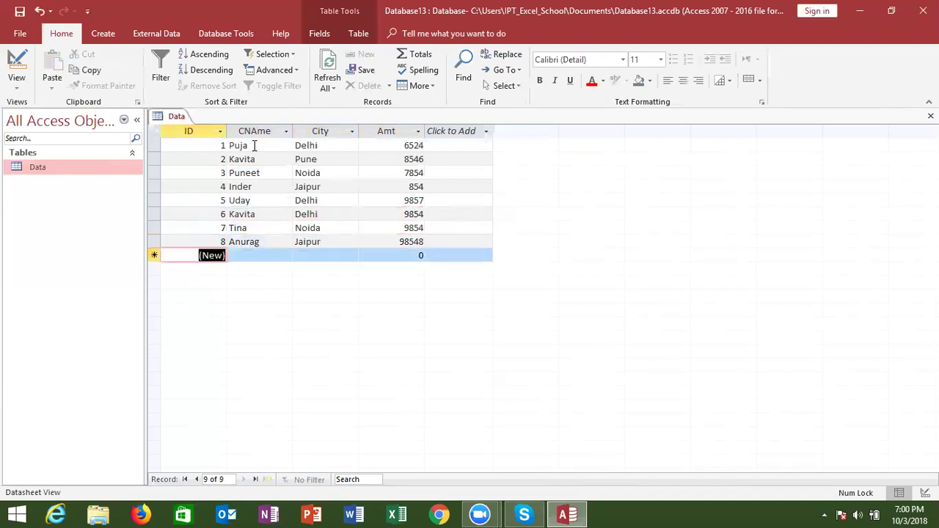
Enter records 9 and 10: Delhi with 9858 and Noida with 8648.
key("Tab")
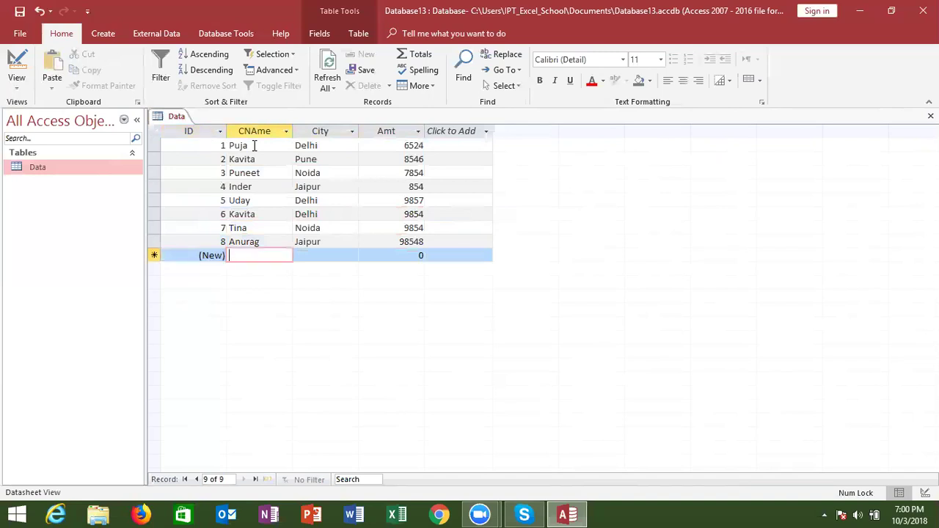
type("Om")
key("Tab")
type("Delhi")
key("Tab")
type("985")
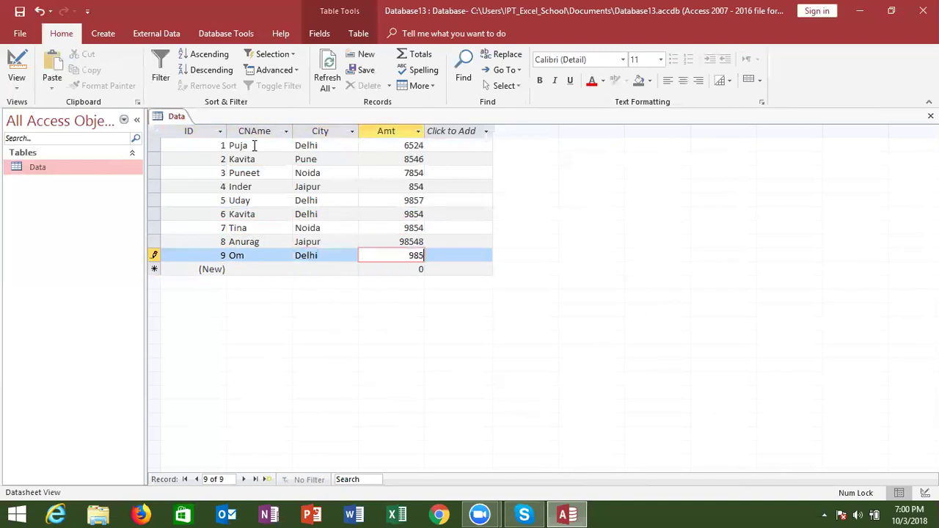
type("8")
key("Tab")
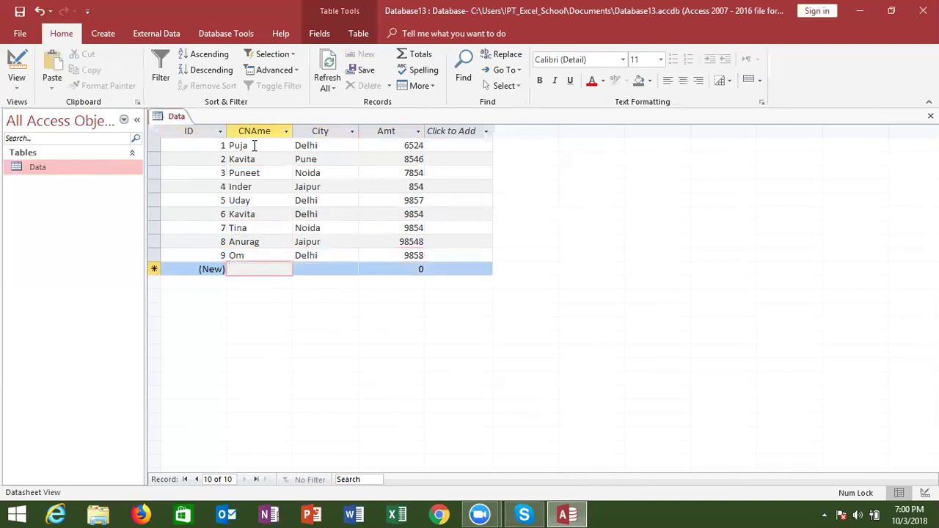
type("Prakash")
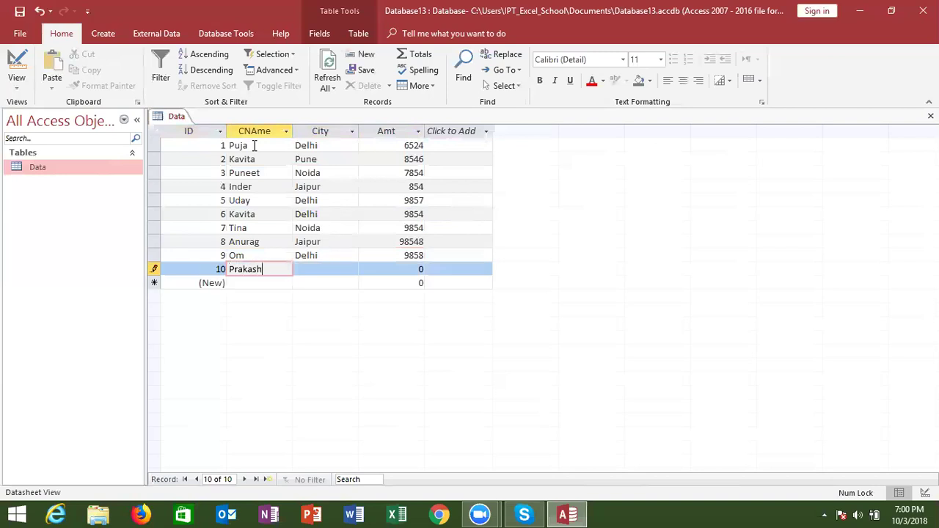
key("Tab")
type("Noida")
key("Tab")
type("8648")
key("Tab")
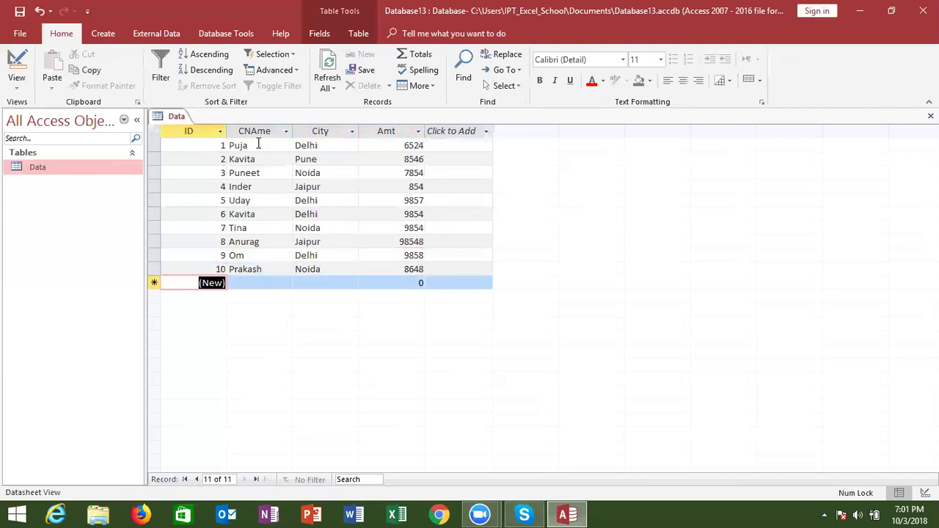
Close the Data table and start a new blank form in Design View.
mouse_move(938, 0)
left_click(929, 116)
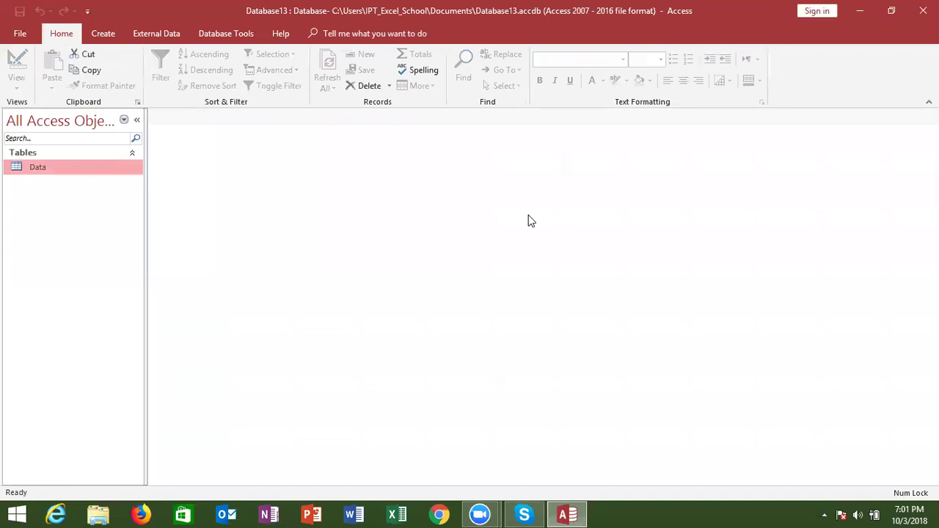
left_click(109, 31)
left_click(263, 84)
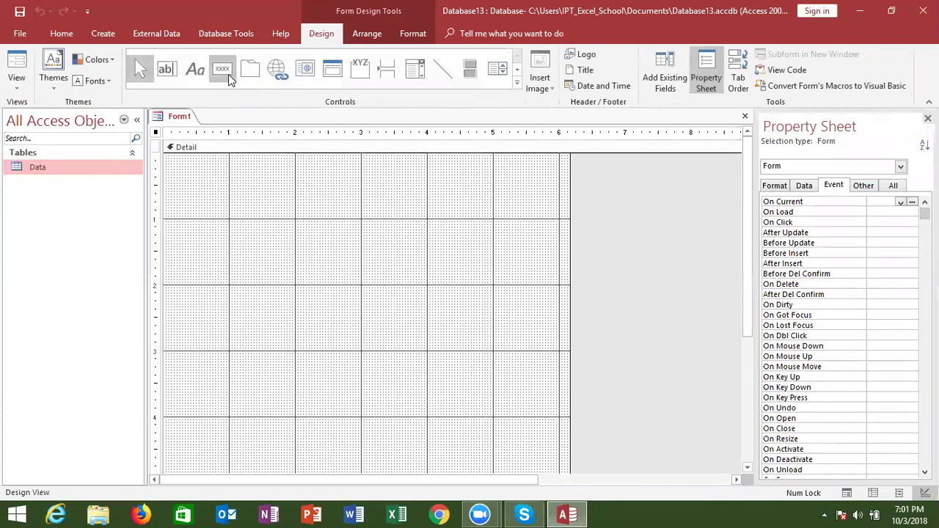
Draw an unbound text box near the top and caption its label 'City'.
left_click(169, 74)
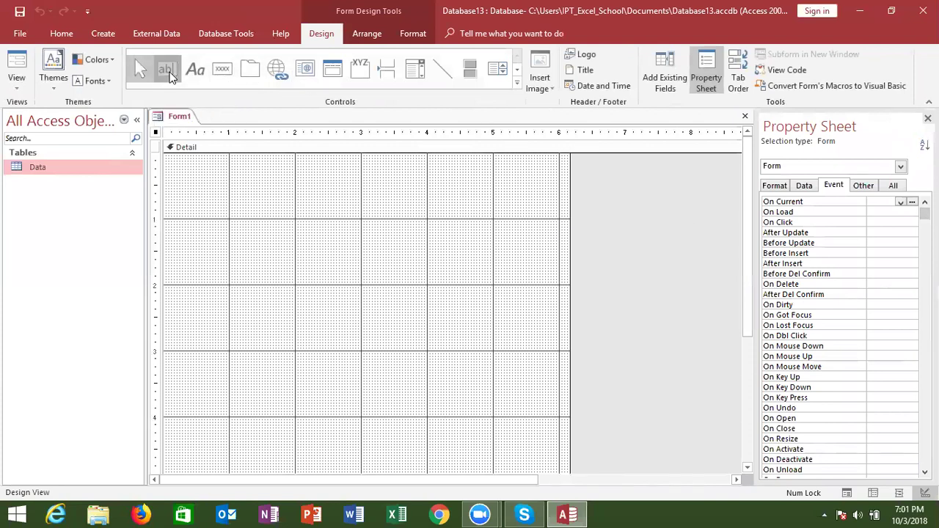
left_click_drag(324, 179, 439, 197)
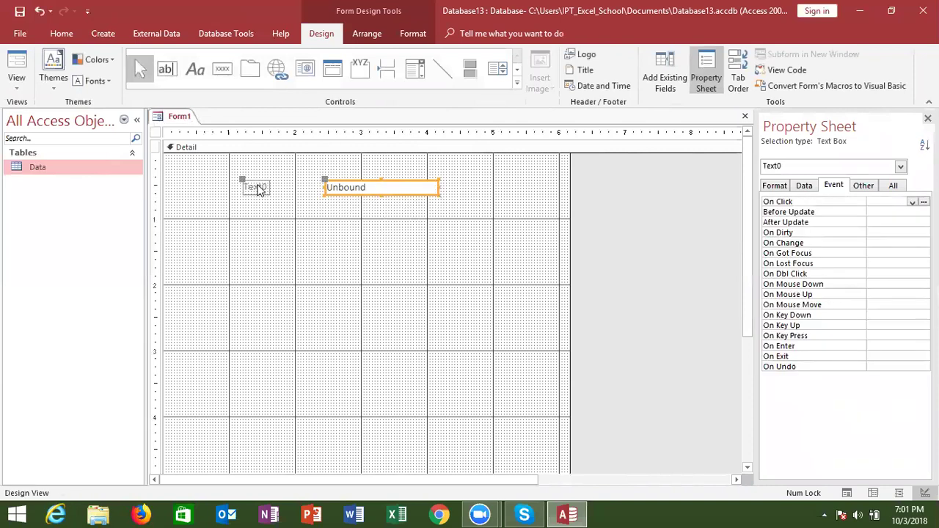
left_click(257, 186)
double_click(257, 187)
type("C")
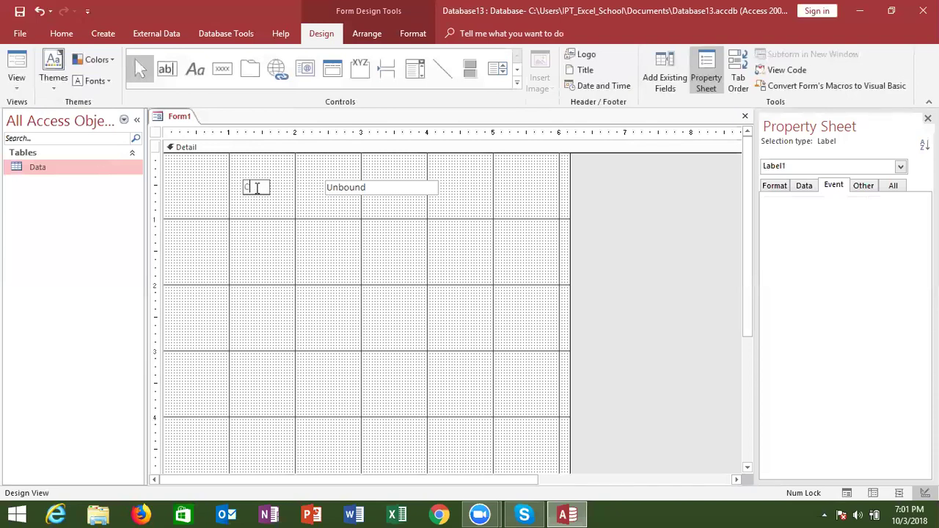
type("it")
type("y")
left_click(256, 226)
Move the City label and text box lower-left, placing the box right beside its label.
left_click(254, 201)
left_click(255, 190)
left_click_drag(255, 191, 225, 249)
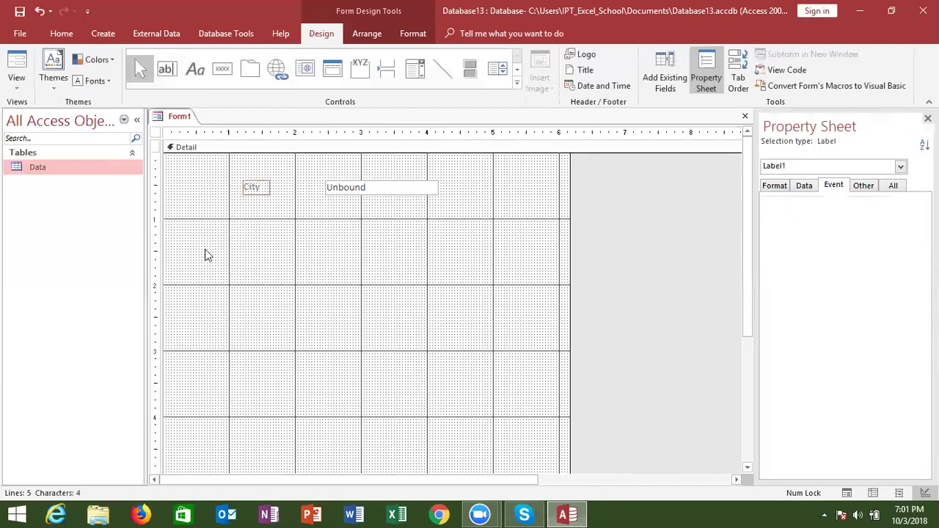
key("ctrl+z")
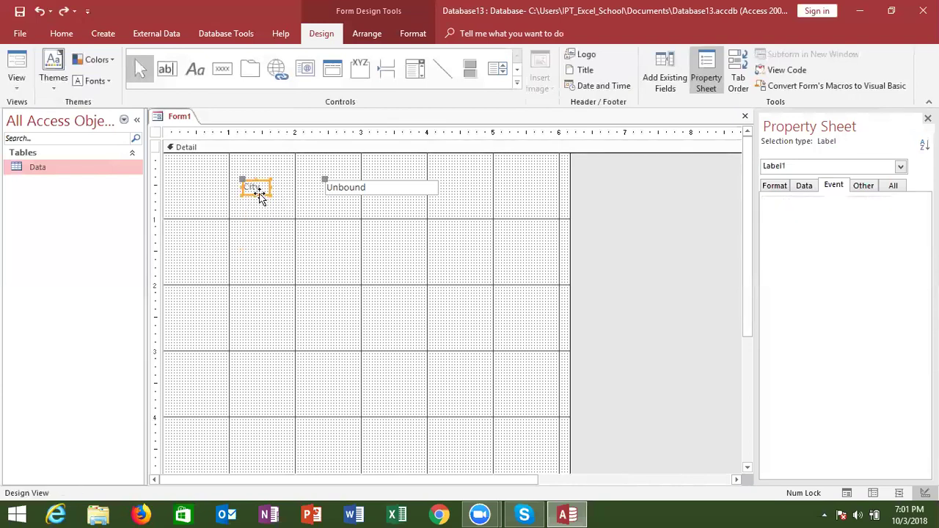
left_click_drag(260, 197, 195, 240)
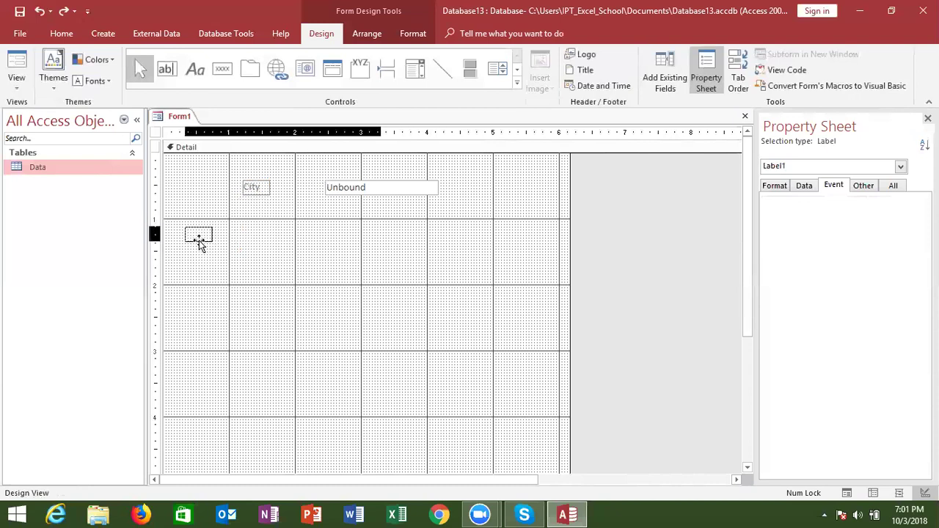
left_click(332, 265)
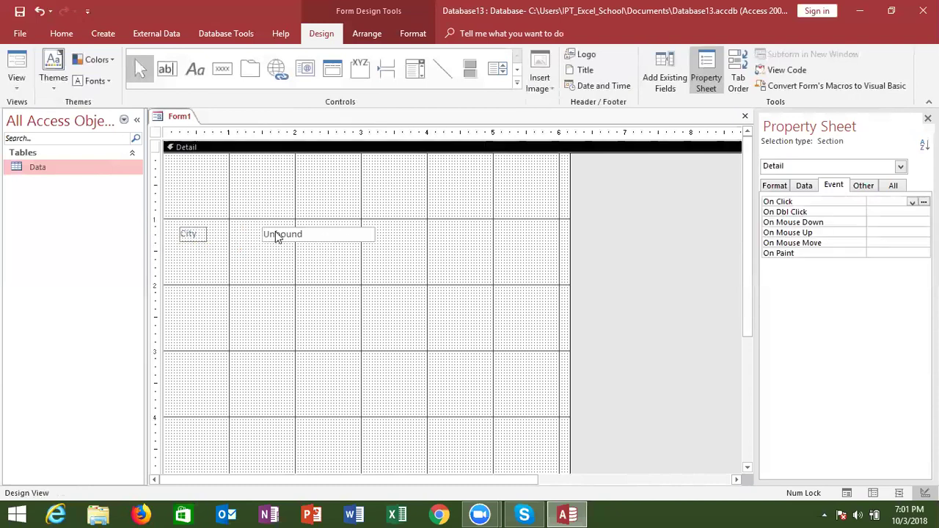
left_click_drag(265, 229, 220, 231)
left_click(259, 274)
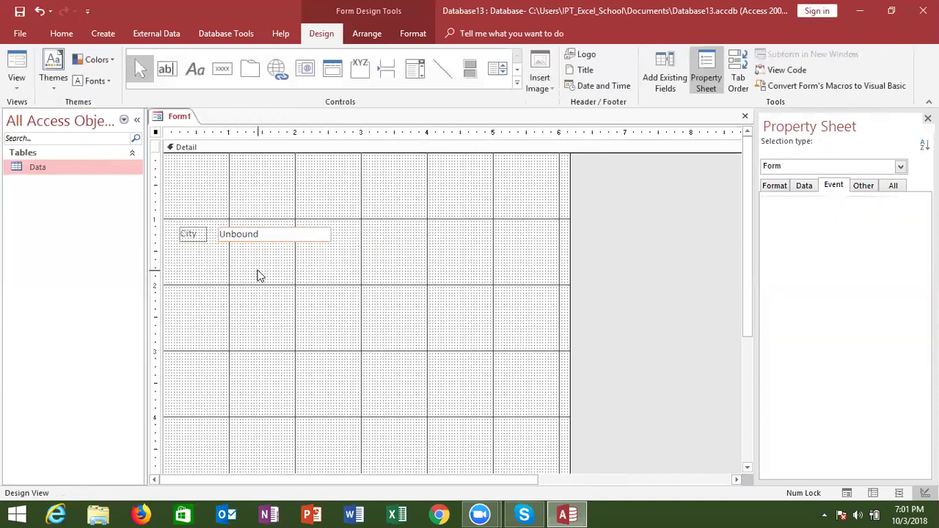
Add a heading label 'Search Data For PAyment by City', sized to fit and centred at the top.
left_click(193, 69)
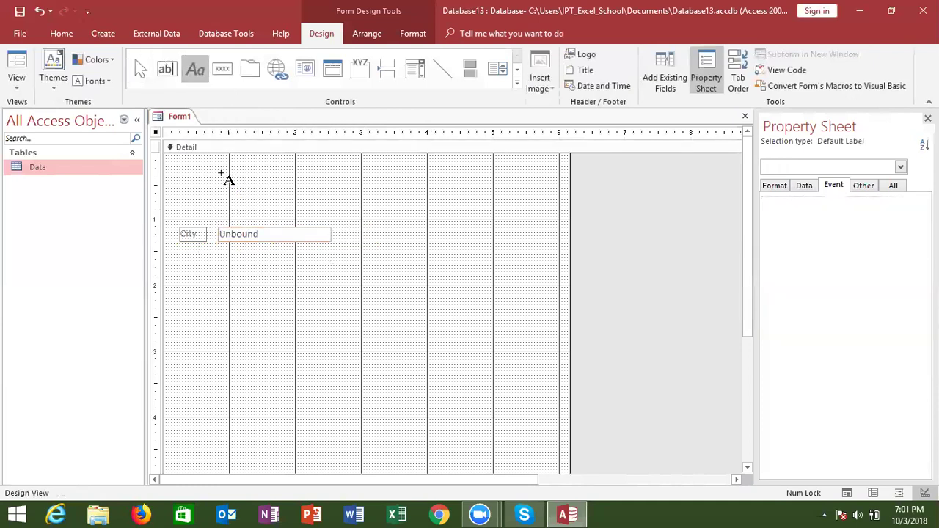
left_click_drag(213, 168, 536, 192)
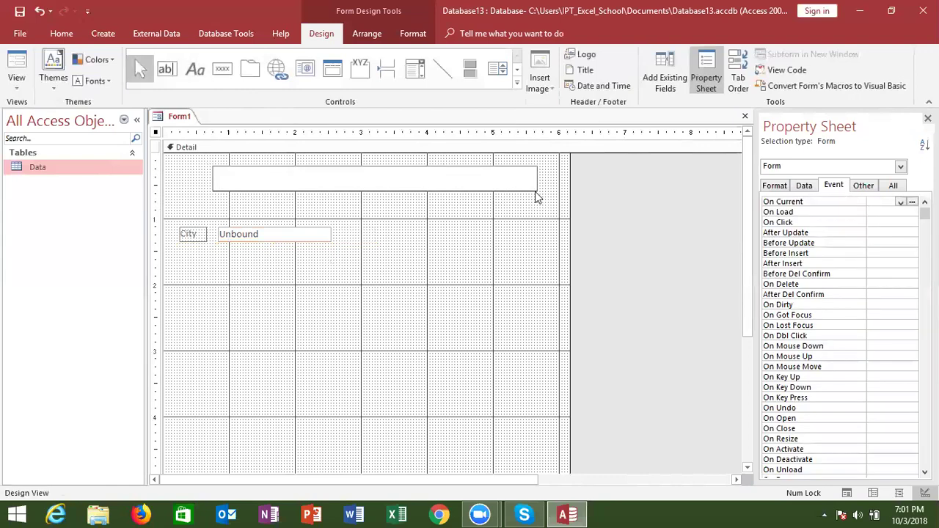
type("Sear")
type("ch Da")
type("ta for")
key("BackSpace")
key("BackSpace")
type("For ")
type("PAyment by ")
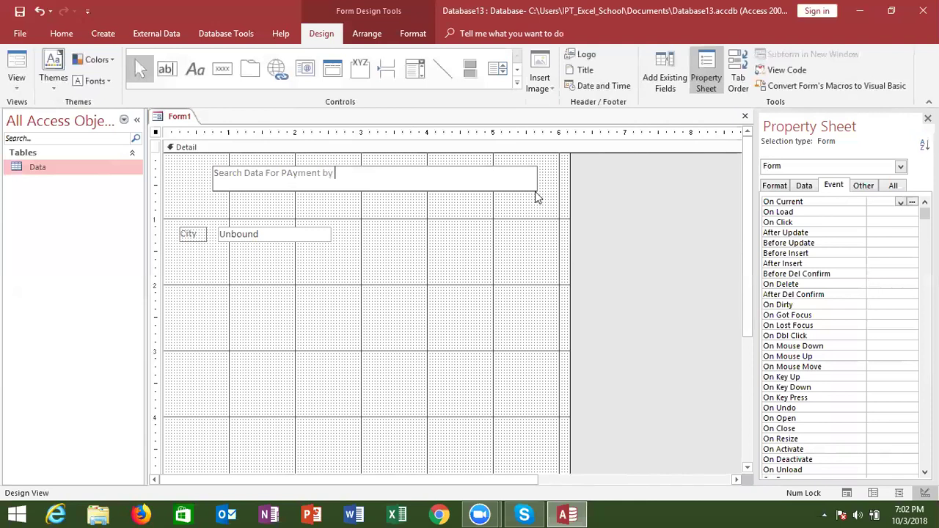
type("City")
left_click(411, 292)
left_click(301, 185)
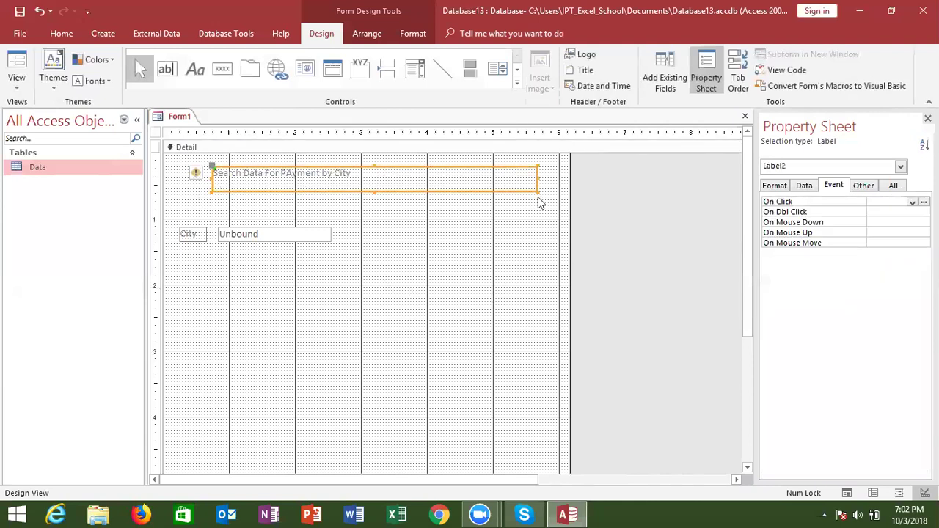
left_click_drag(537, 191, 358, 183)
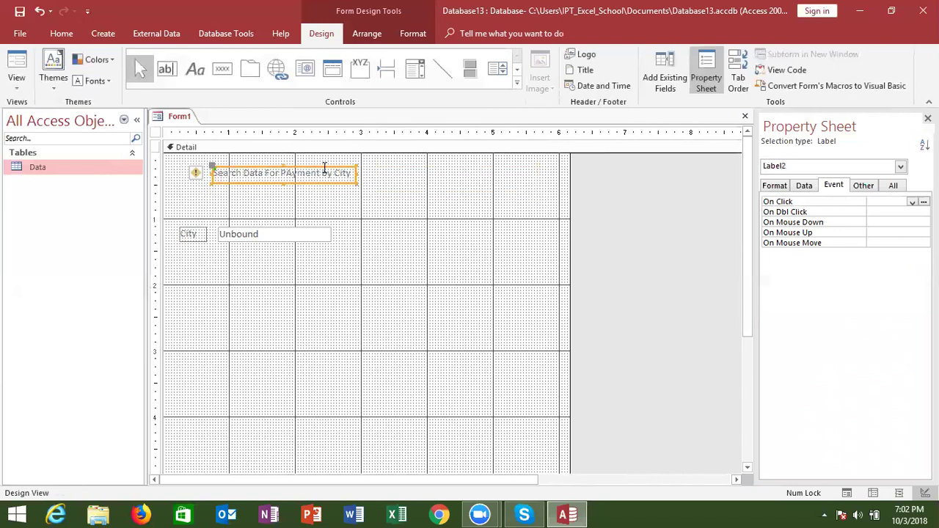
left_click_drag(321, 168, 394, 168)
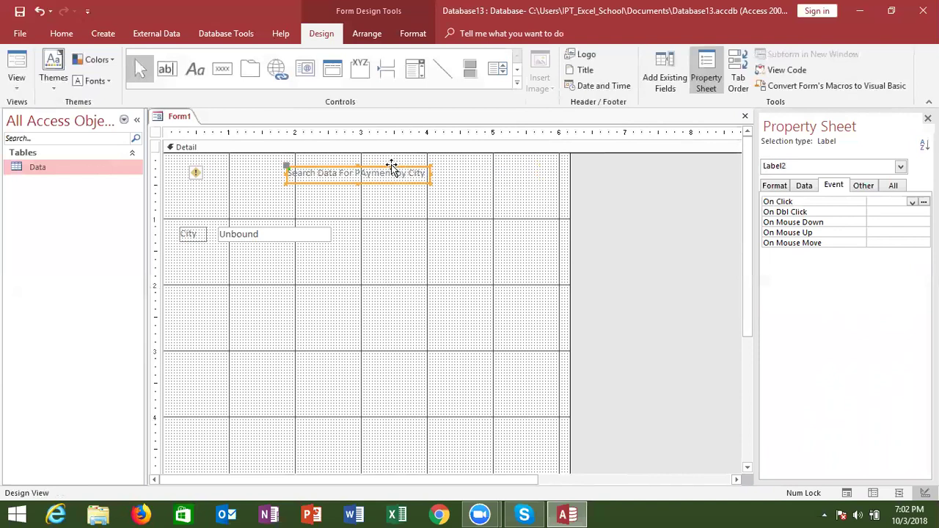
left_click(390, 237)
Add the label 'Enter City to Search Data' above the City box.
left_click(196, 68)
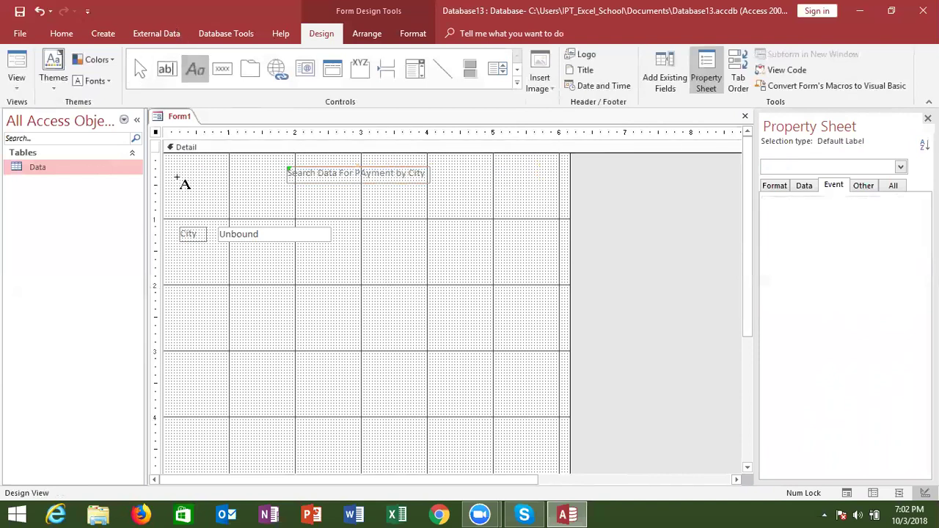
left_click_drag(171, 193, 260, 208)
left_click_drag(171, 209, 363, 220)
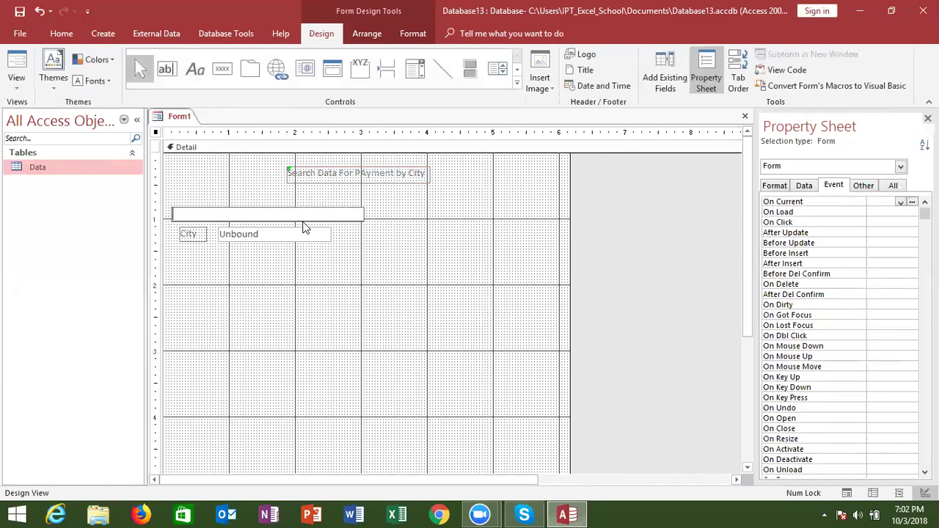
type("Enter City t")
type("o S")
type("earch Data")
key("Return")
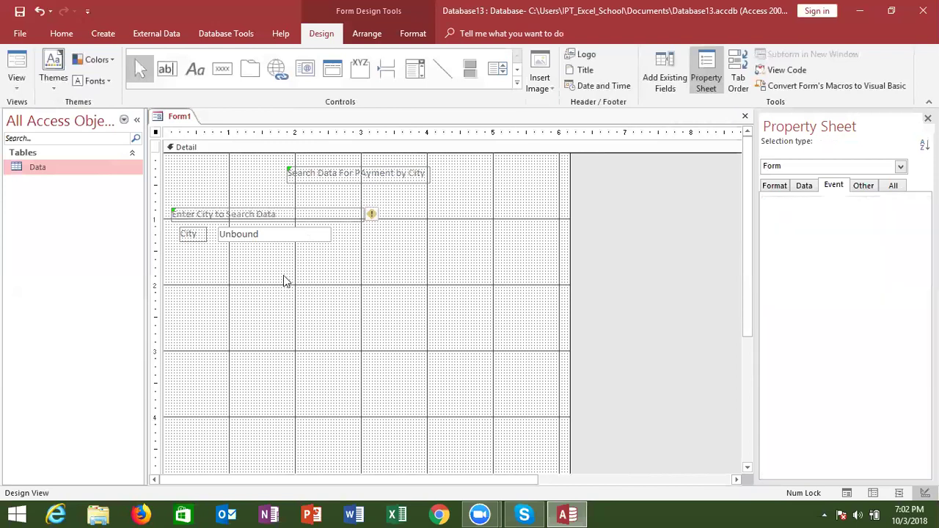
left_click(287, 281)
Add the label 'Show Data in List Bos' below the City box.
left_click(197, 78)
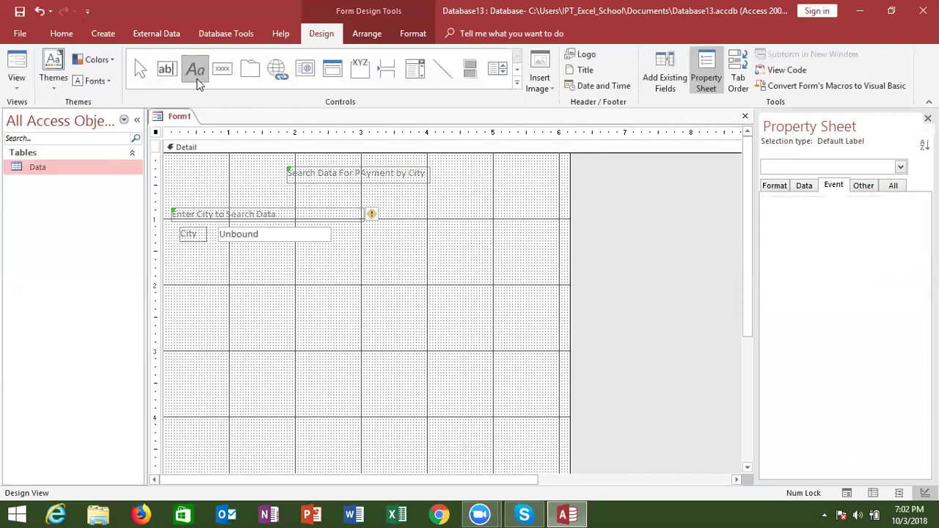
mouse_move(171, 263)
left_mouse_down()
mouse_move(321, 269)
mouse_move(389, 285)
left_mouse_up()
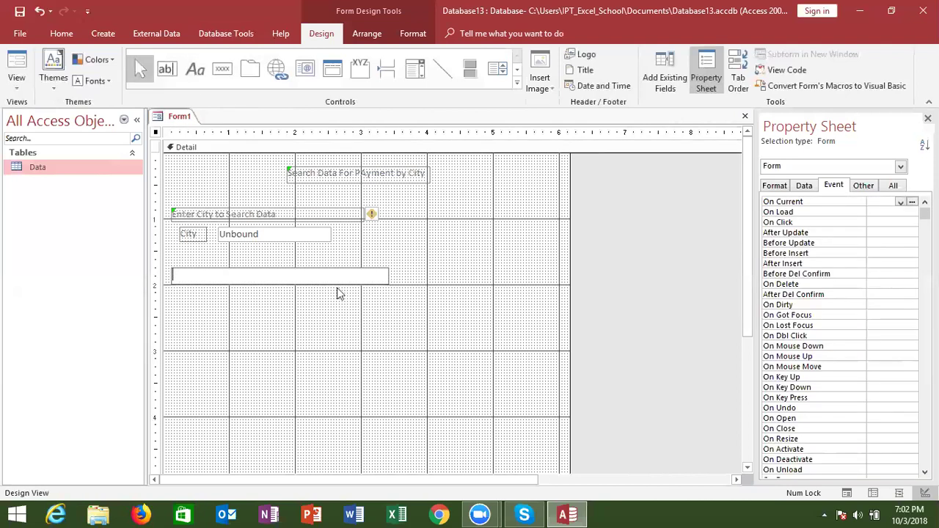
type("Show")
type(" Data ")
type("in Li")
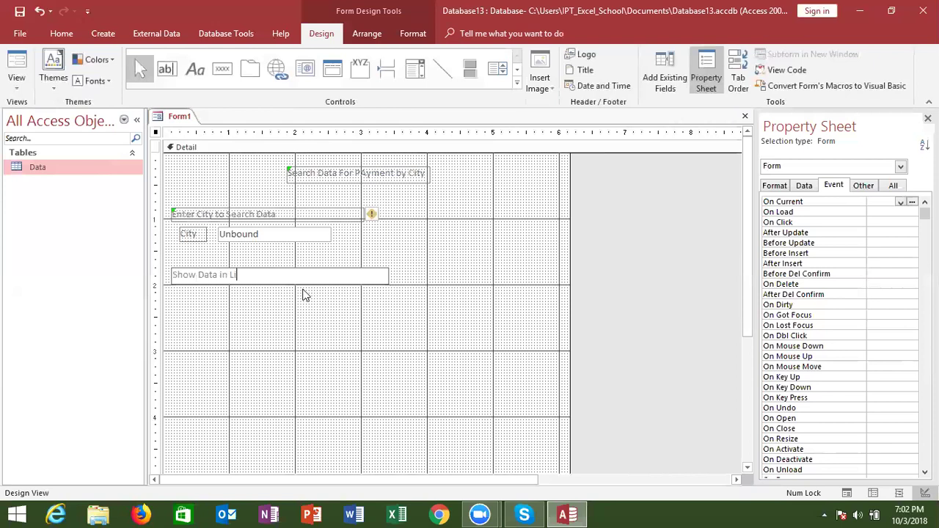
type("st Bos")
left_click(299, 323)
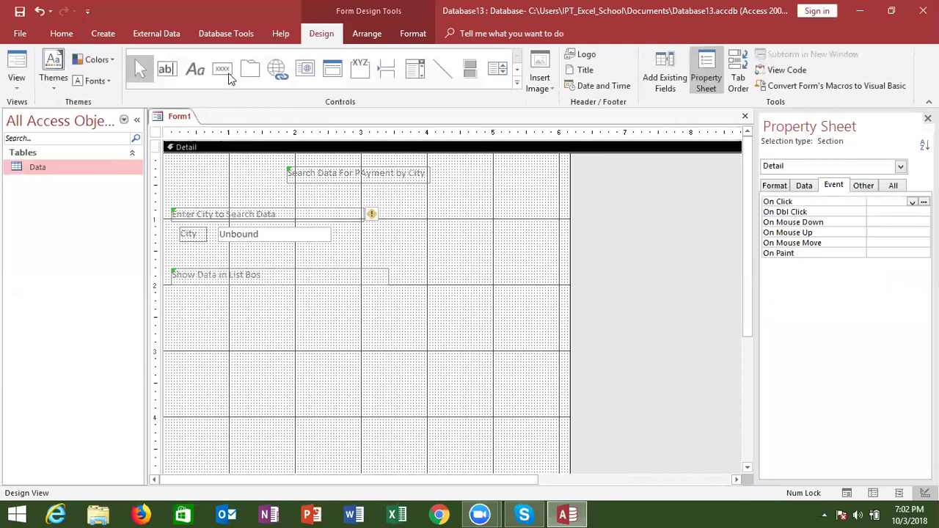
Draw a large unbound list box beneath the labels, cancelling the List Box Wizard.
left_click(498, 69)
mouse_move(188, 302)
left_mouse_down()
mouse_move(518, 364)
mouse_move(524, 379)
left_mouse_up()
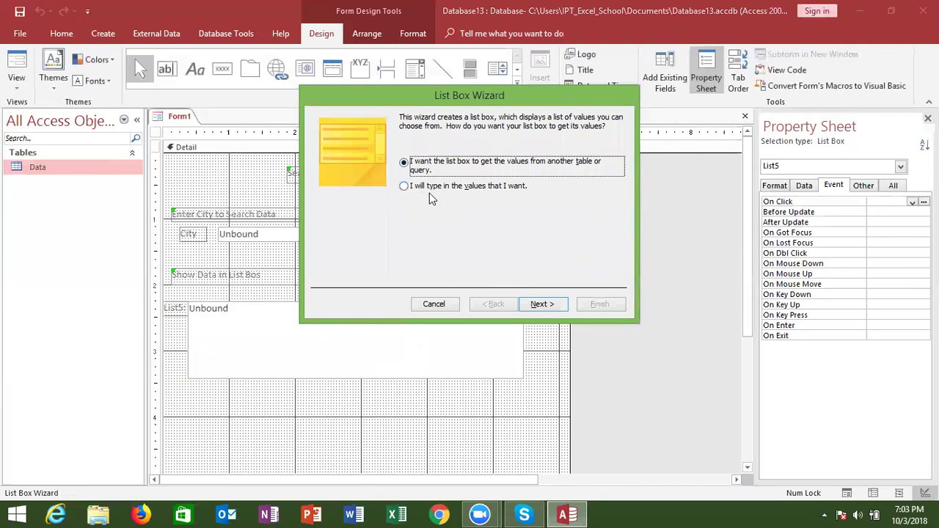
left_click(434, 305)
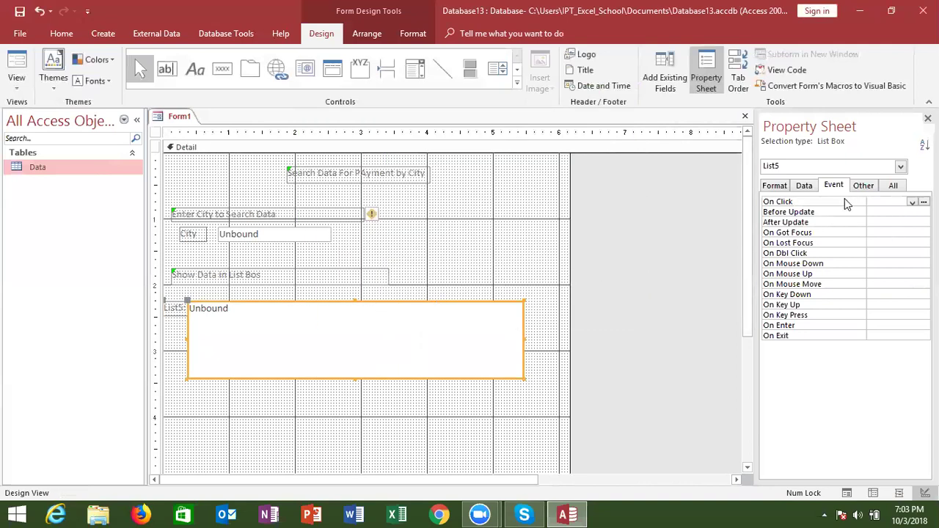
Inspect the list box's Row Source data property, then select the City text box Text0.
left_click(805, 187)
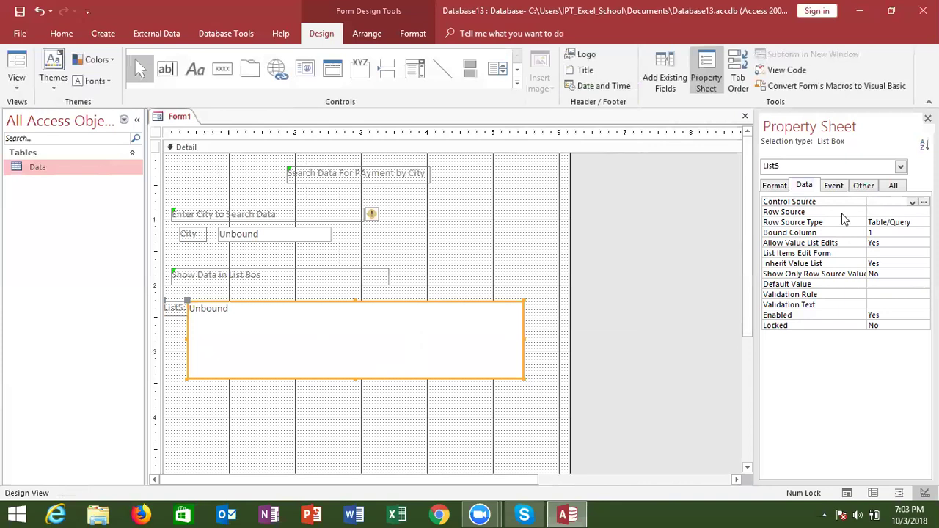
left_click(885, 213)
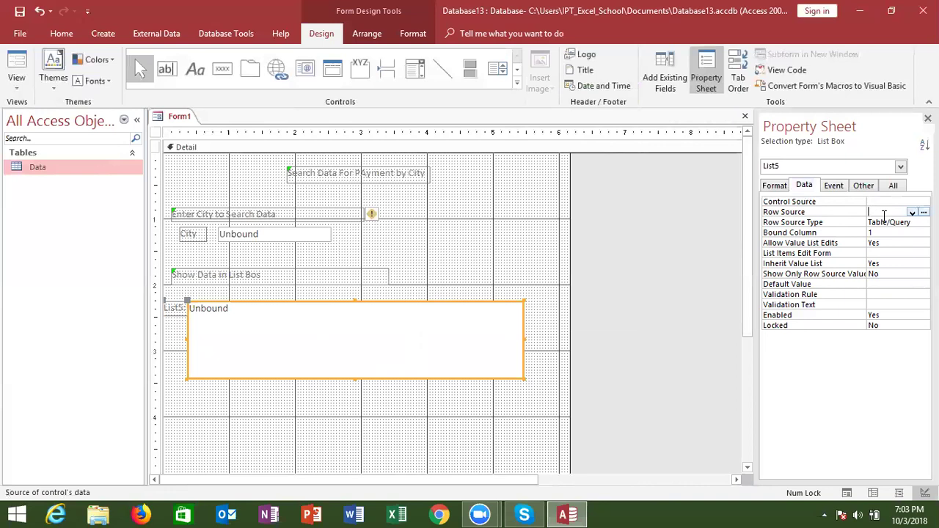
type("Se")
key("BackSpace")
key("BackSpace")
right_click(883, 213)
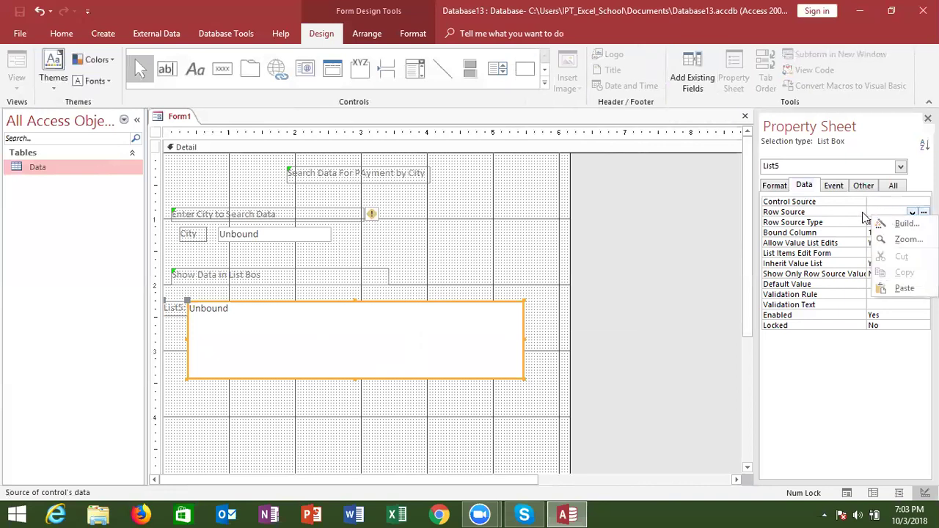
key("Escape")
left_click(437, 424)
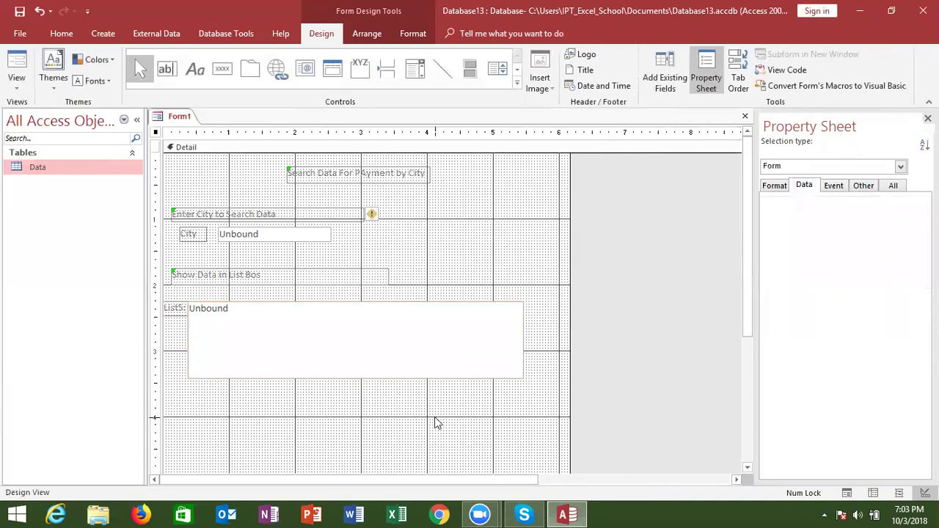
left_click(386, 375)
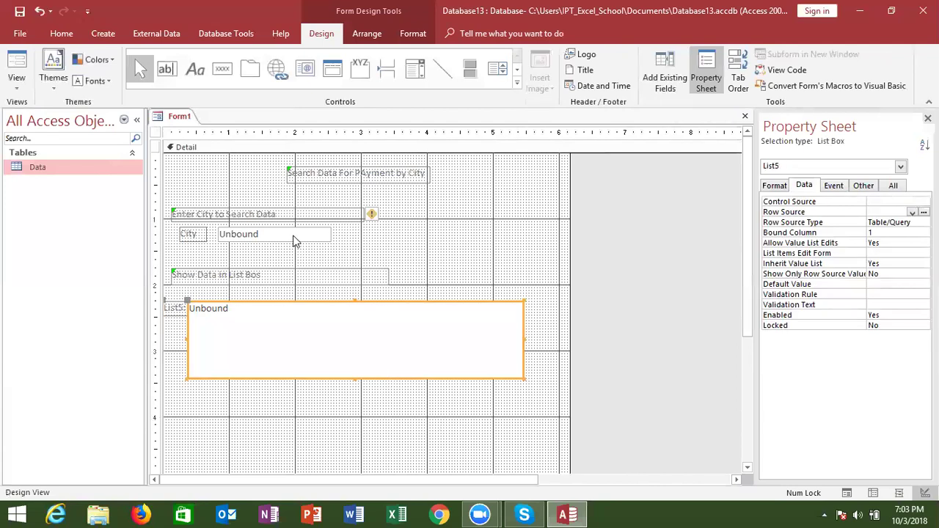
left_click(294, 237)
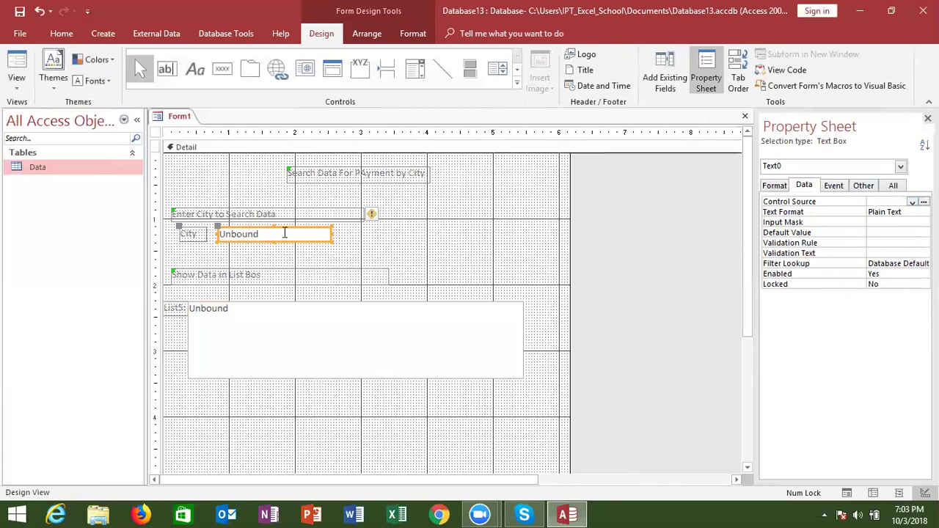
Set the City box's After Update event to [Event Procedure] and open its code.
left_click(841, 186)
left_click(881, 212)
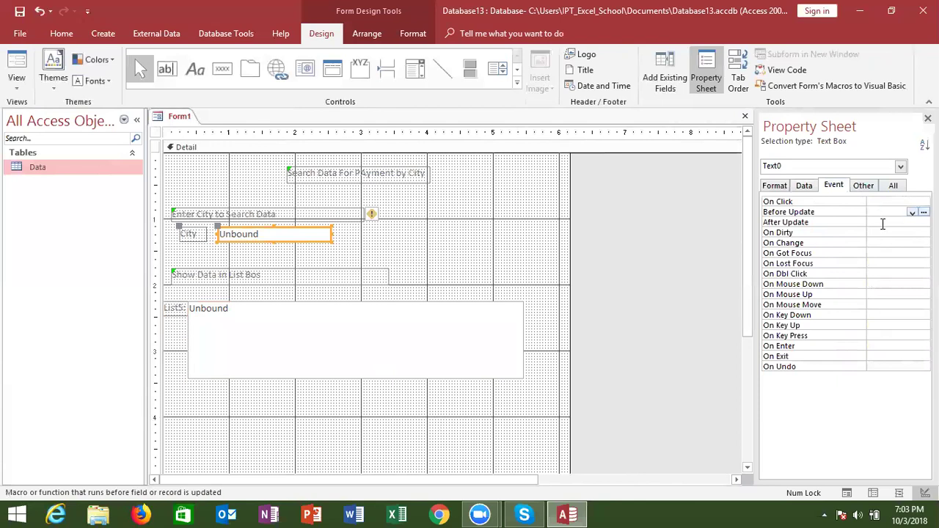
left_click(883, 222)
left_click(912, 223)
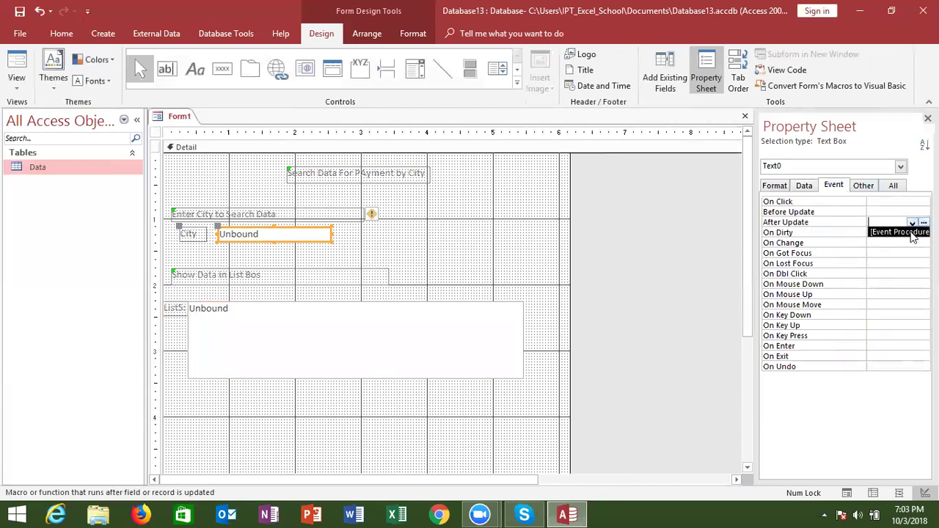
left_click(900, 232)
left_click(924, 222)
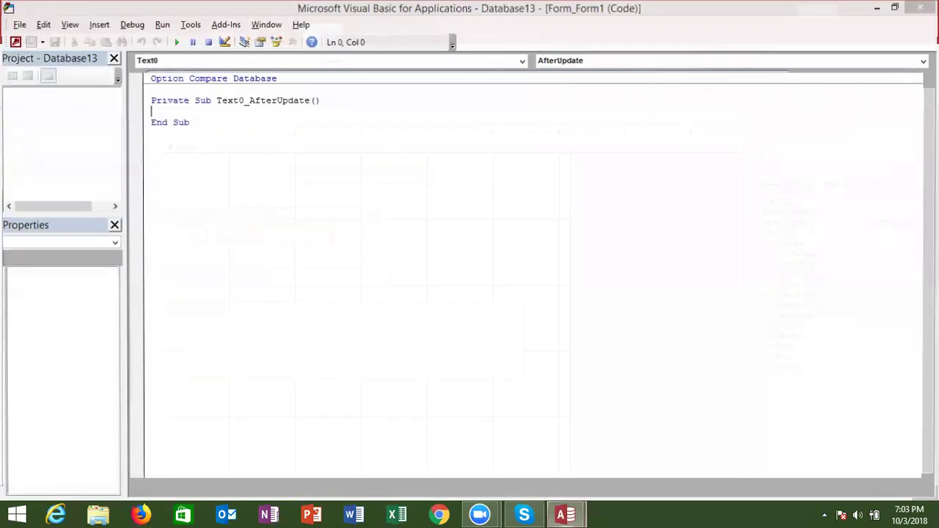
Start the procedure body with 'list', checking the form to confirm the list box is List5.
key("Return")
key("Return")
key("Up")
key("Up")
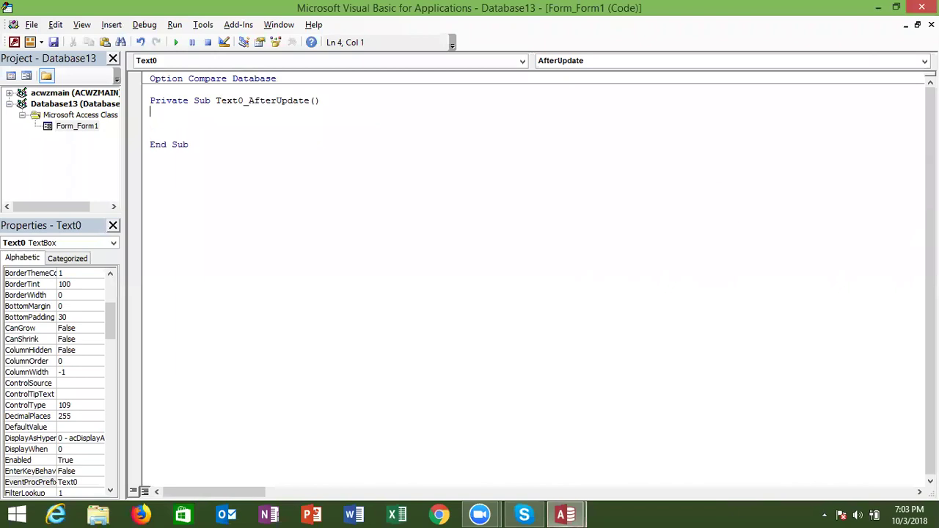
key("Return")
type("list")
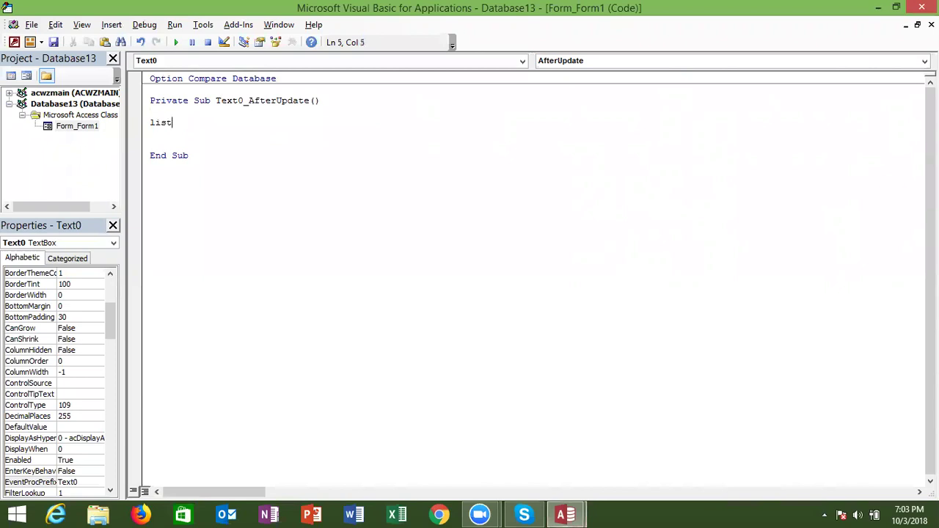
type("2")
key("BackSpace")
type("4.")
key("BackSpace")
key("BackSpace")
type("0.")
key("BackSpace")
key("BackSpace")
type("1.")
key("BackSpace")
key("alt+F11")
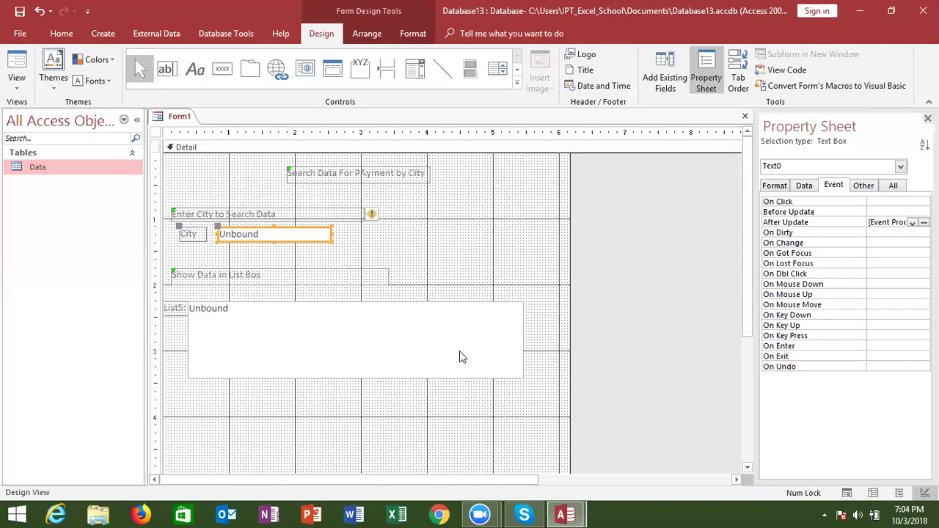
left_click(461, 352)
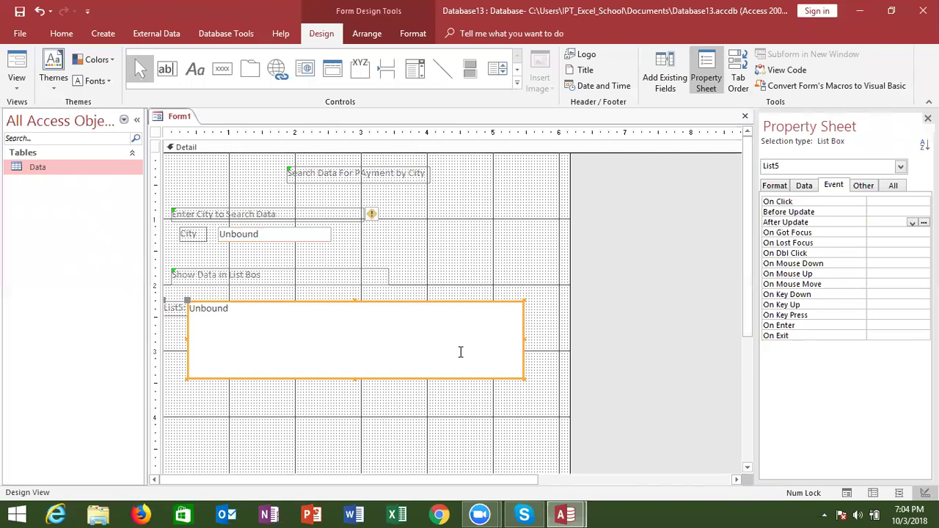
key("alt+F11")
Set List5.RowSource to "Select * form Data where data.id=" plus the quoted Text0.Value.
type("list5")
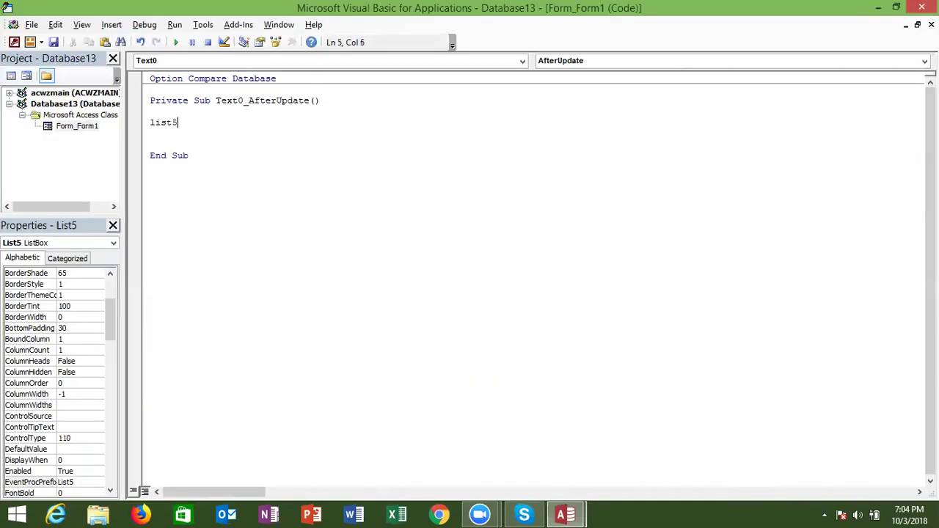
type(".")
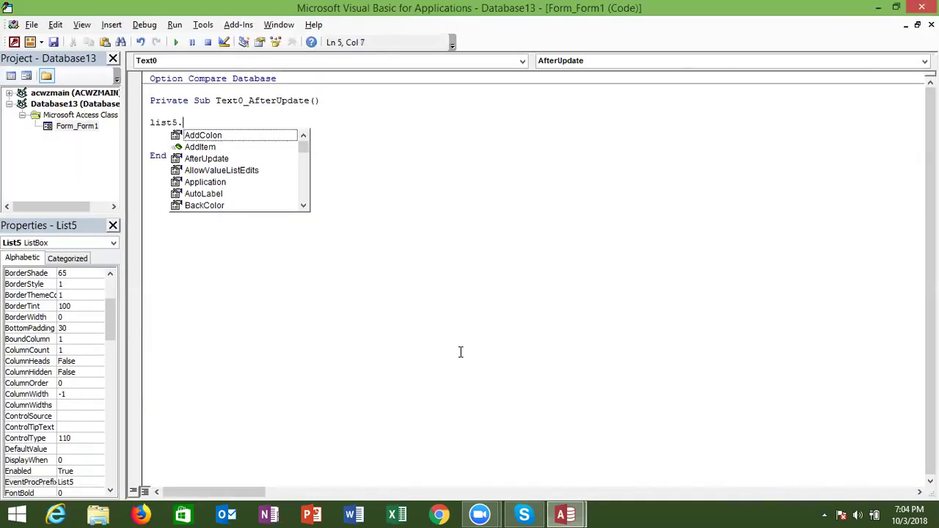
type("ro")
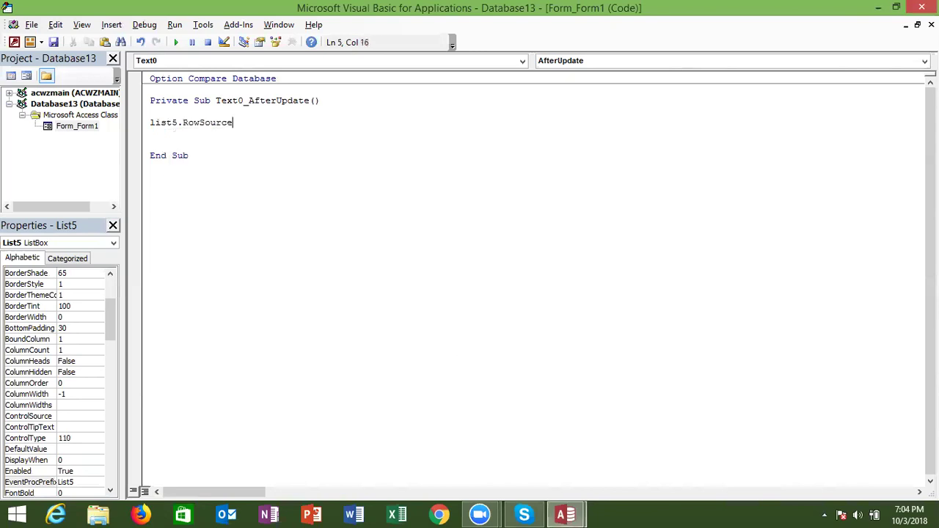
type(" = \"Select ")
type("* form ")
type("Data")
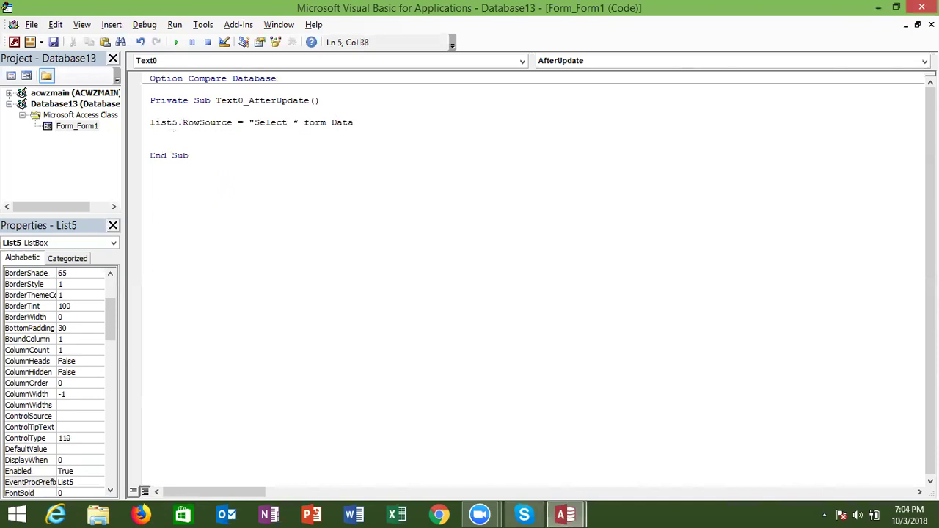
key("alt+F11")
key("alt+F11")
type(" where")
type(" data.id")
type("=")
type("\"")
type(" &")
type(" \"\"\"")
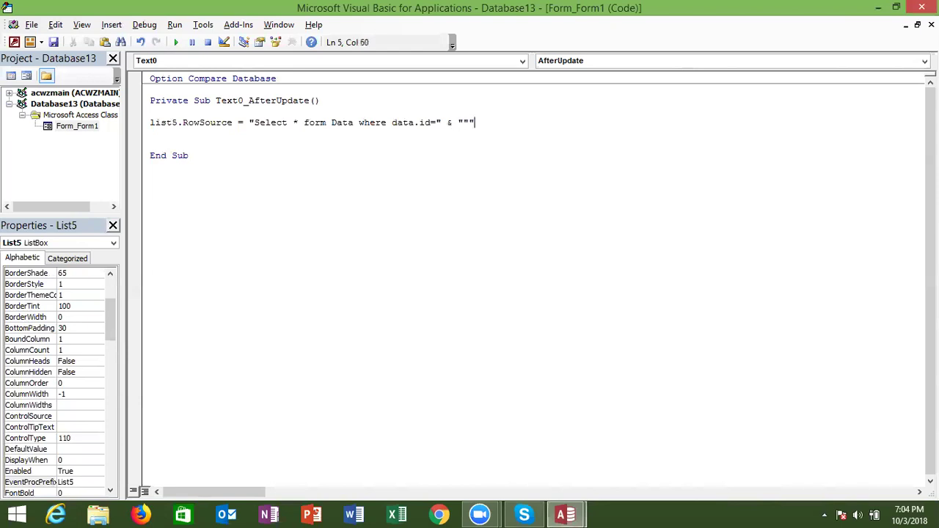
type("\"")
type(" & ")
type("test")
type(" )")
key("BackSpace")
key("BackSpace")
key("BackSpace")
key("BackSpace")
type("xt")
type("0.")
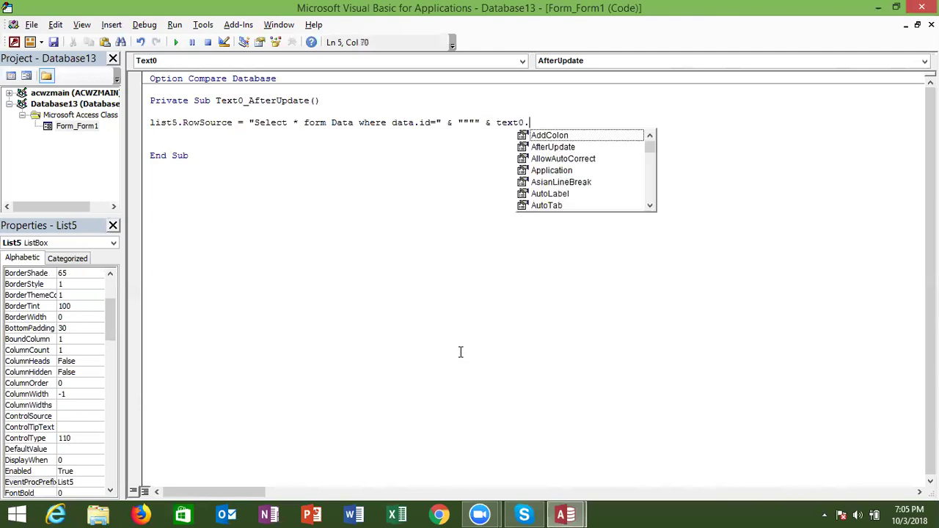
type("v")
key("Down")
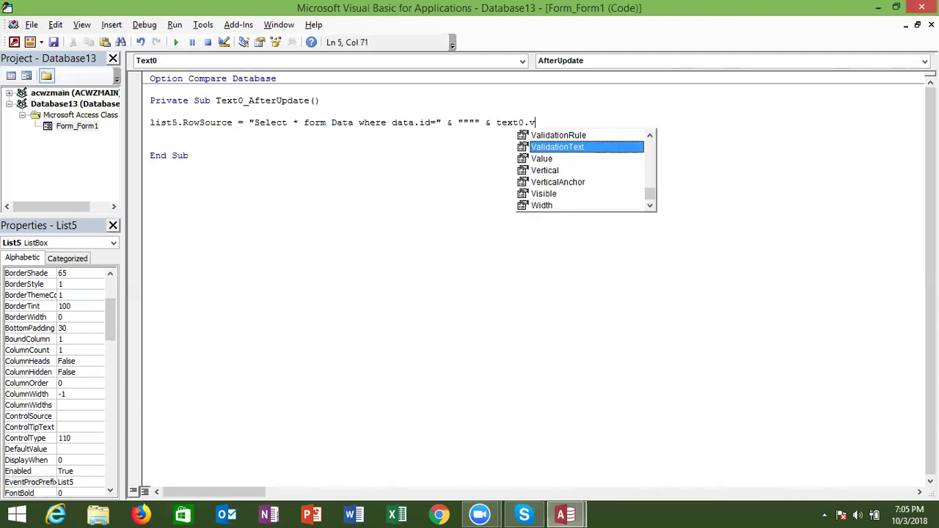
key("Down")
type("& ")
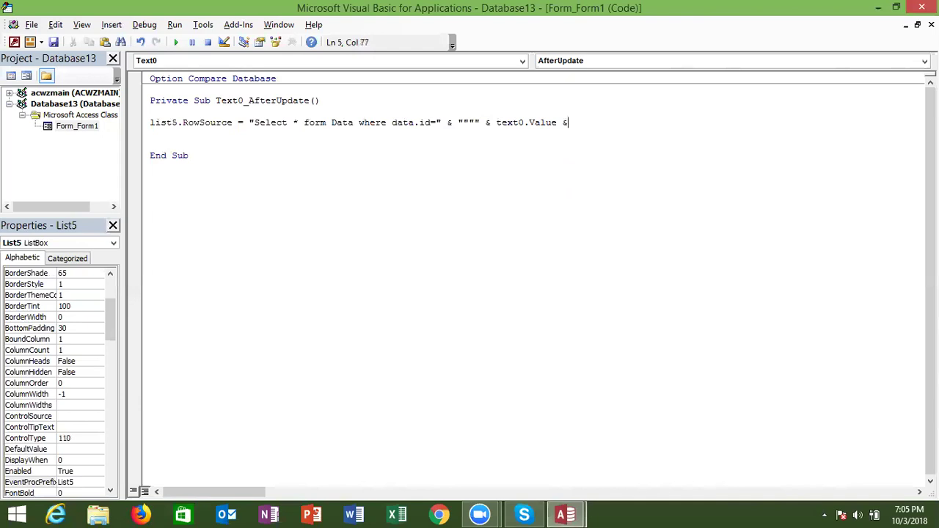
type("\"\"")
type("\"\" & ")
type("\";\"")
left_click(457, 325)
key("alt+F11")
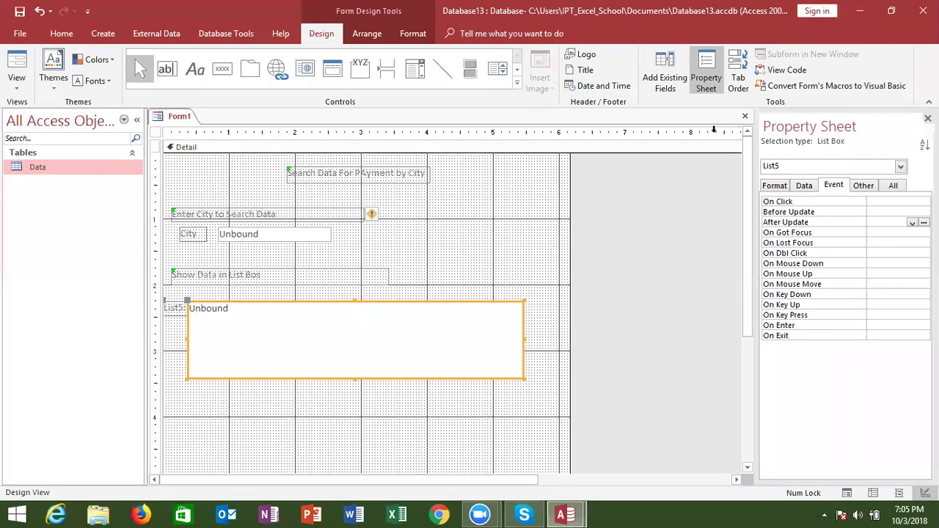
Close the form design and save it as DataF.
left_click(746, 119)
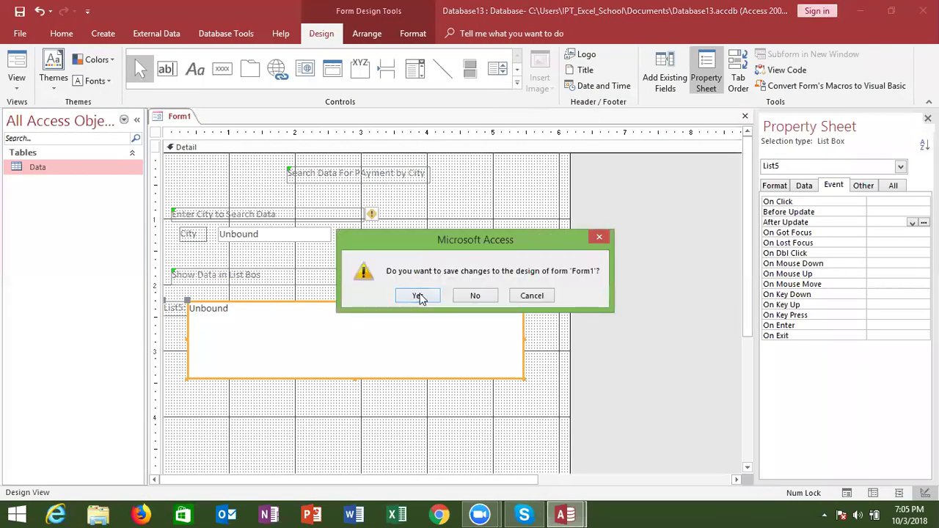
left_click(418, 296)
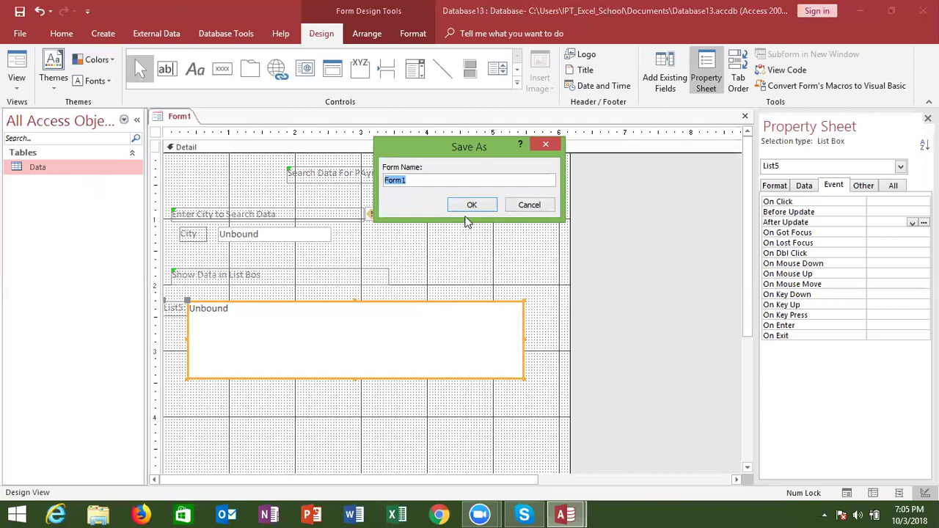
type("DataF")
left_click(470, 206)
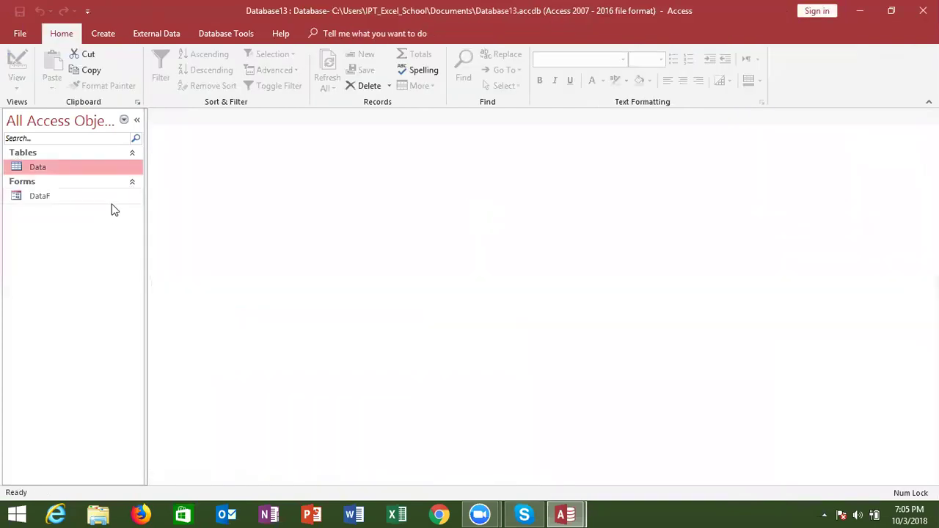
Open DataF and test it by entering Delhi in the City box.
double_click(86, 197)
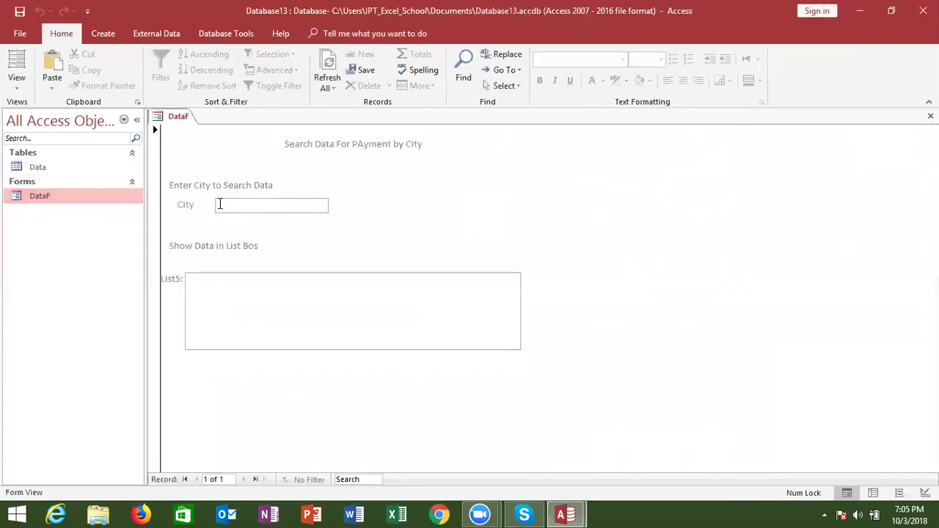
type("Delhi")
key("Return")
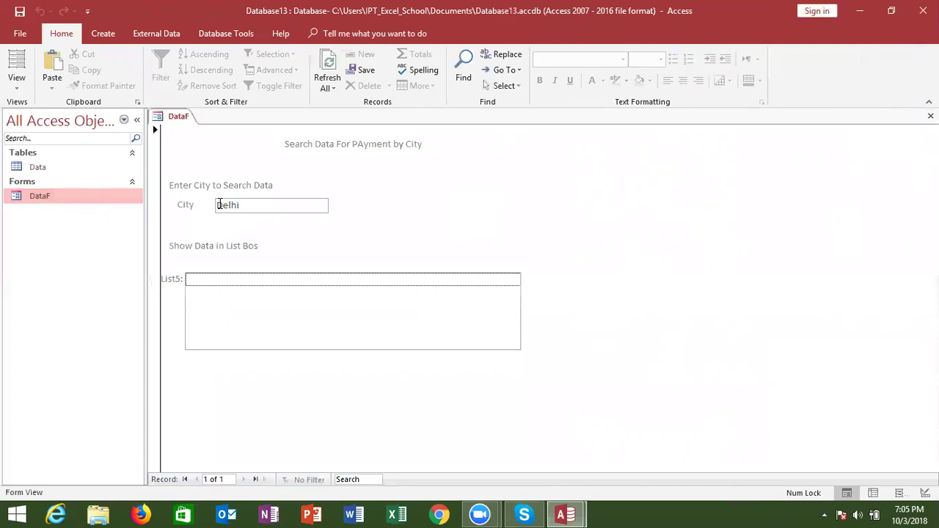
key("alt+F11")
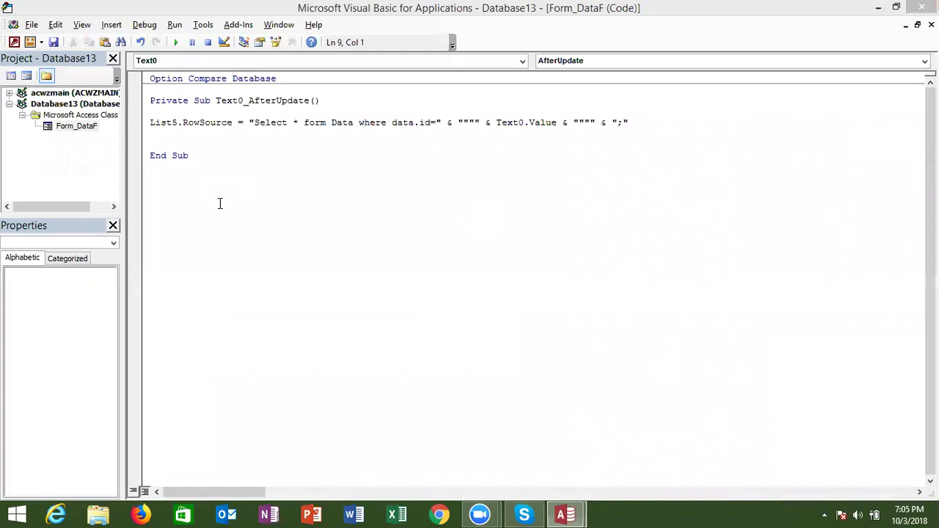
Correct the misspelled 'form' to 'from' in the RowSource query string.
left_click(316, 122)
key("BackSpace")
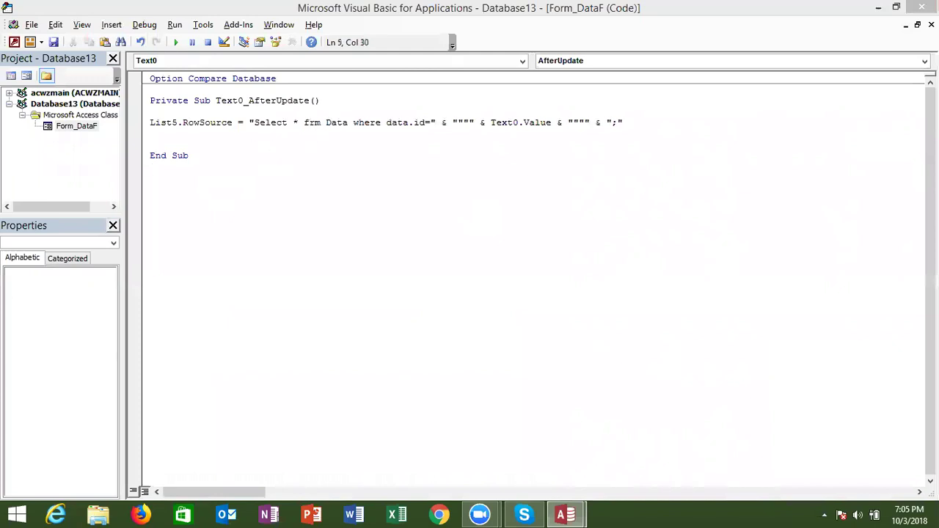
key("Right")
type("o")
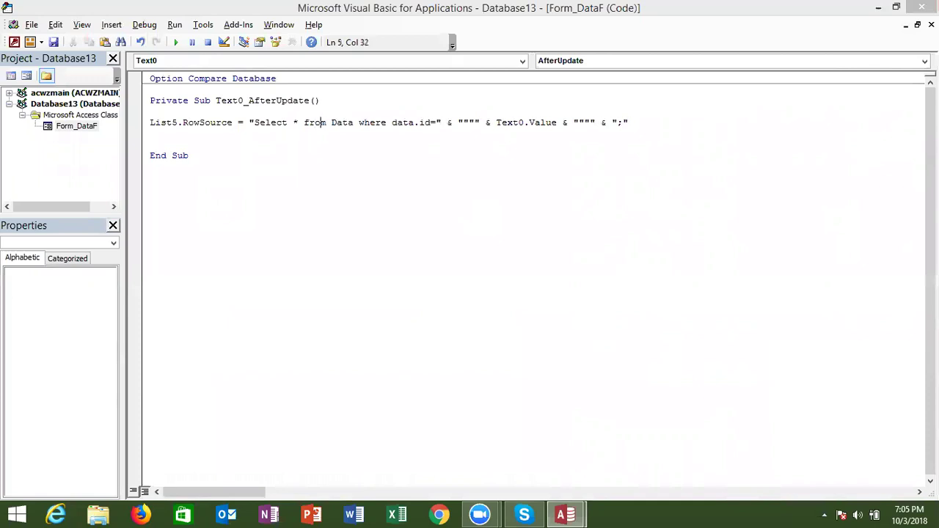
left_click(319, 144)
Retest the DataF form with Delhi in the City box, then return to the code.
key("alt+F11")
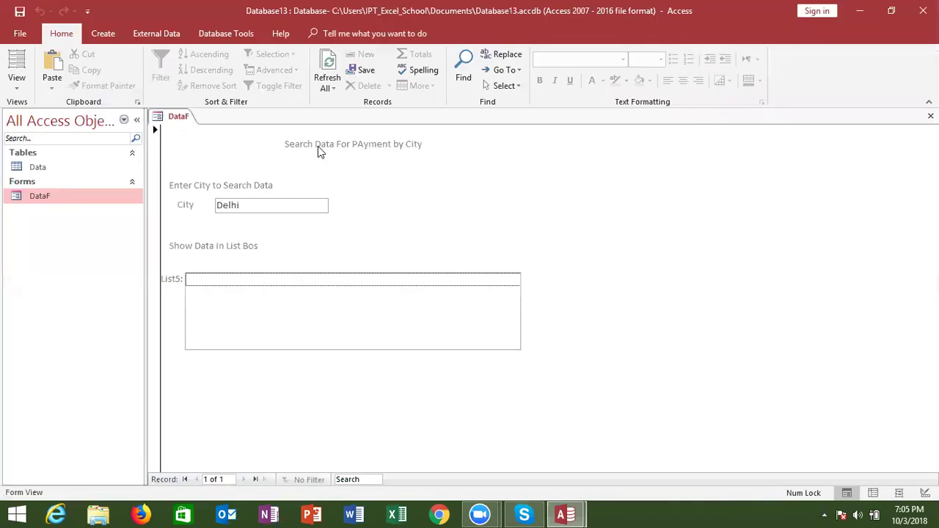
left_click(265, 206)
key("BackSpace")
key("BackSpace")
key("BackSpace")
key("BackSpace")
key("BackSpace")
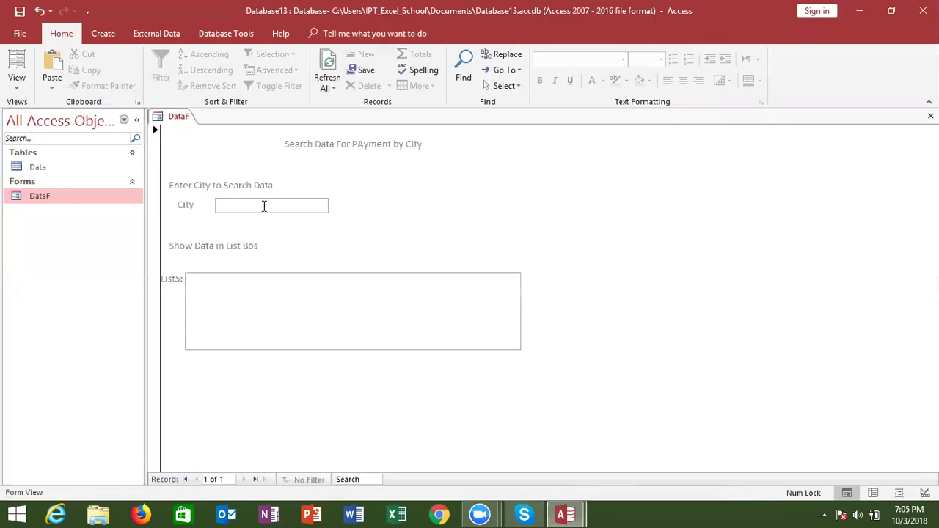
type("Delhi")
key("Return")
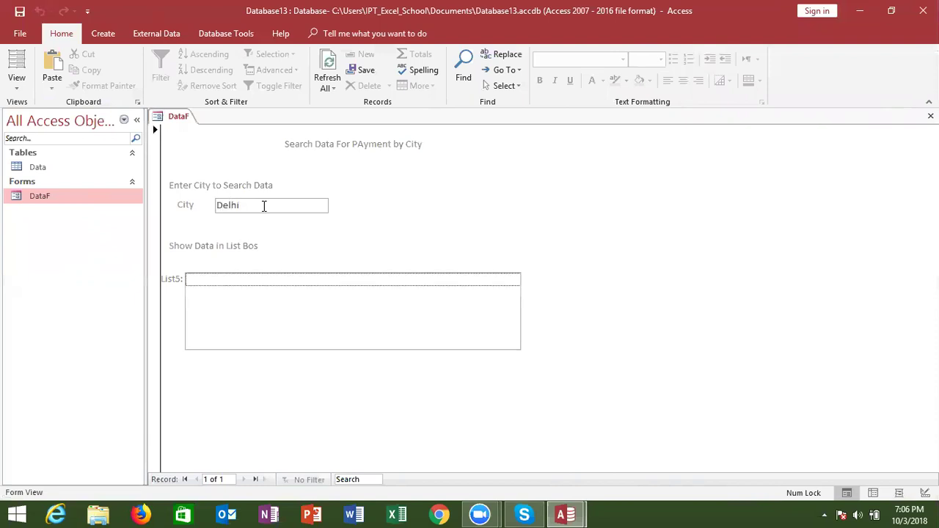
key("alt+F11")
left_click(379, 152)
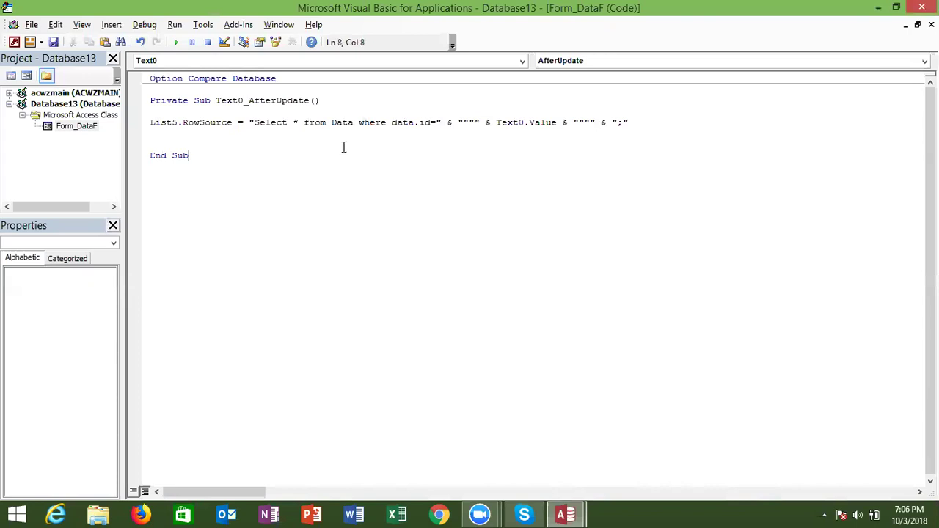
Bracket the field reference in the query condition so it reads [data].[id].
left_click(419, 125)
left_click(391, 124)
type("[")
left_click(420, 124)
type("]")
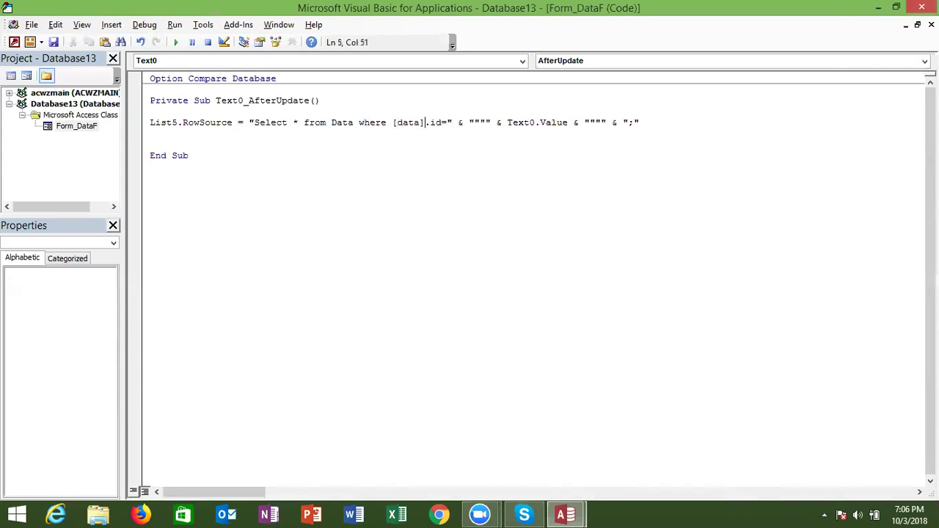
left_click(431, 123)
type("[")
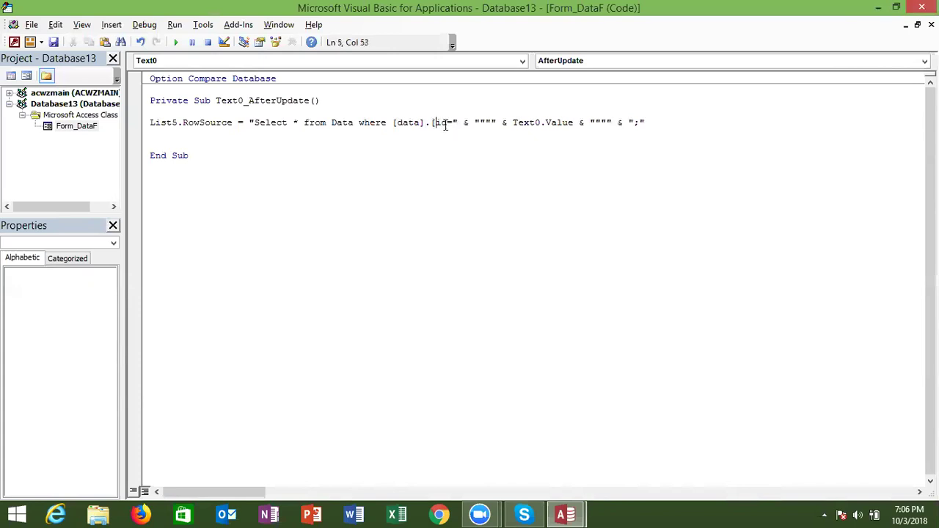
left_click(452, 123)
left_click(448, 124)
type("]")
left_click(434, 143)
Retest the DataF form with Noida as the City value.
key("alt+Tab")
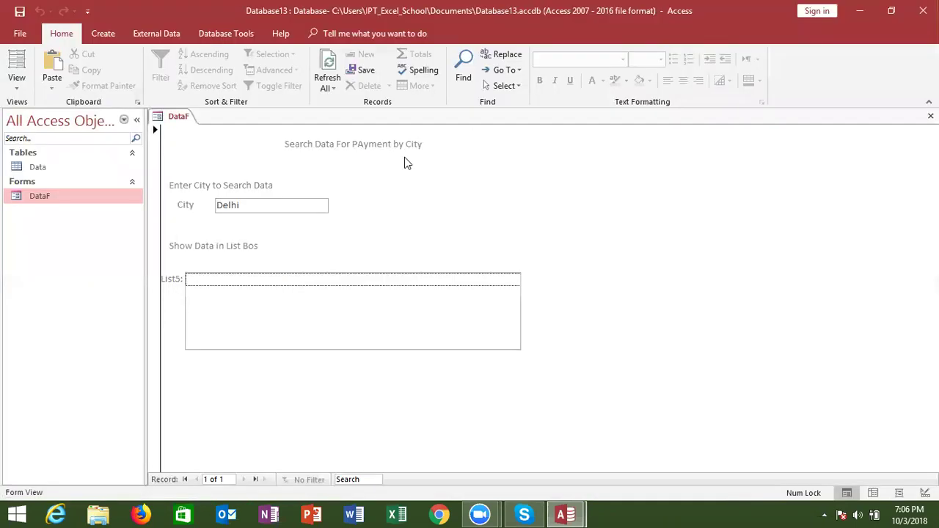
key("BackSpace")
key("BackSpace")
key("BackSpace")
key("BackSpace")
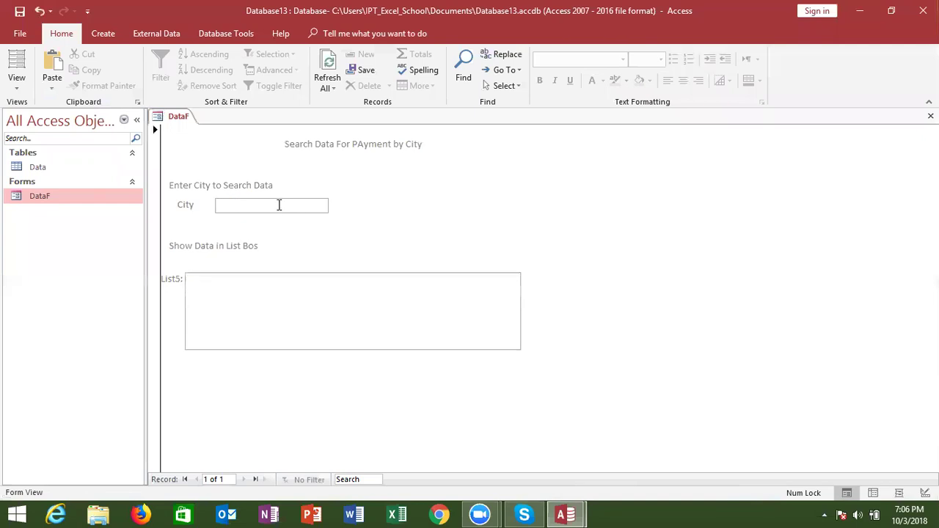
type("Noida")
key("Return")
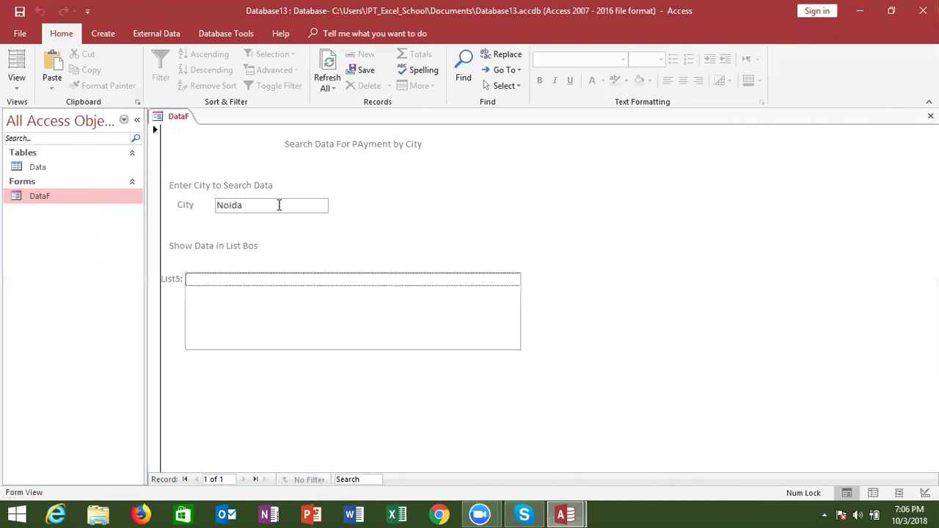
key("alt+F11")
left_click(13, 42)
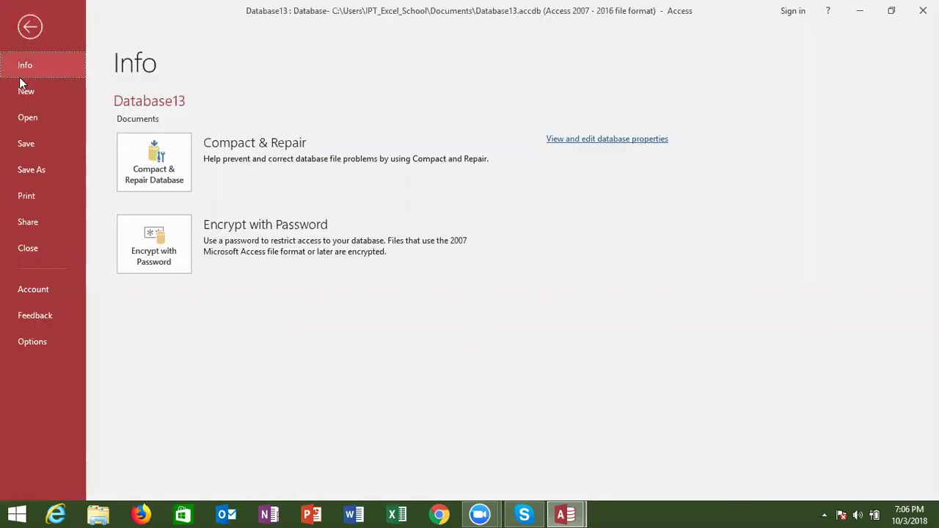
Close the VBA editor and the DataF form, saving its design changes.
key("alt+F11")
key("alt+Tab")
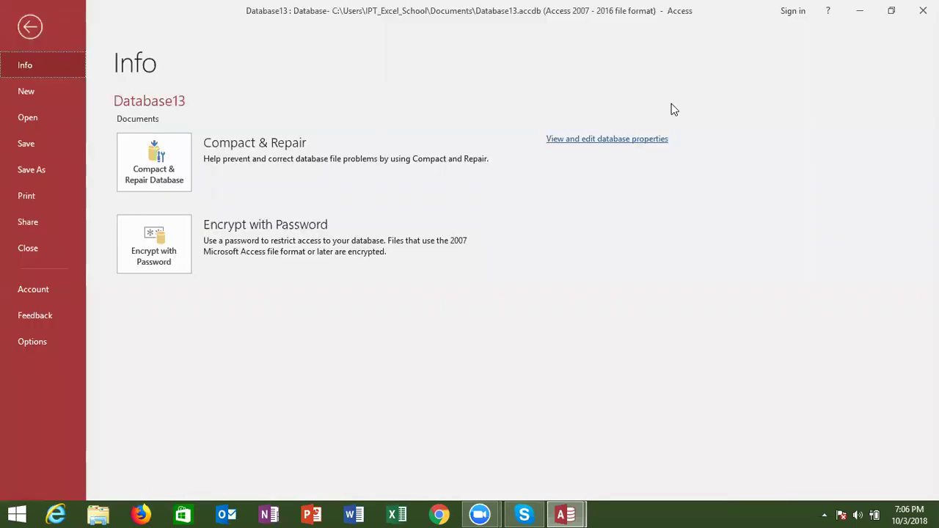
key("alt+Tab")
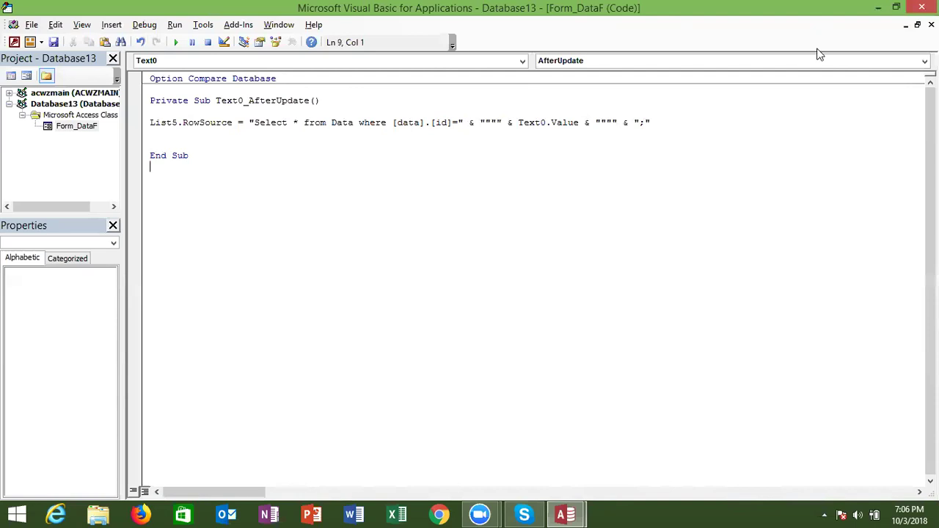
left_click(922, 7)
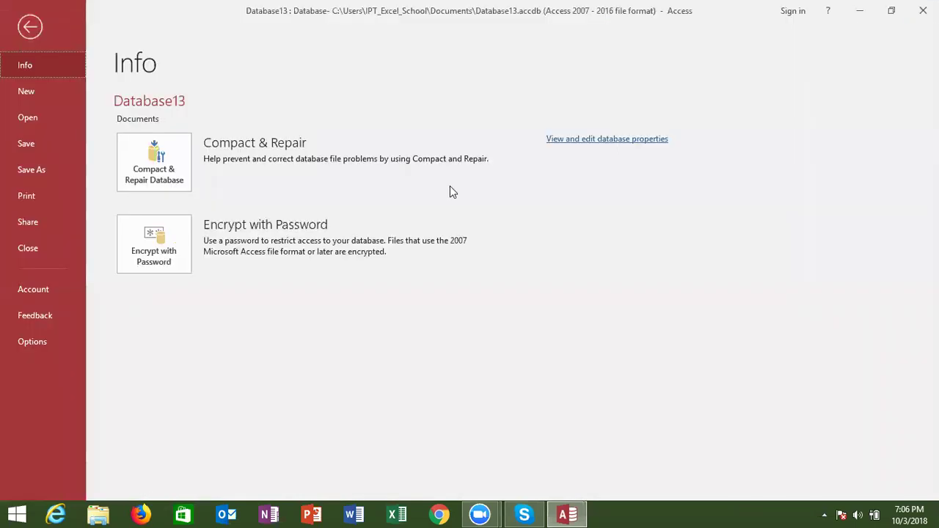
key("Escape")
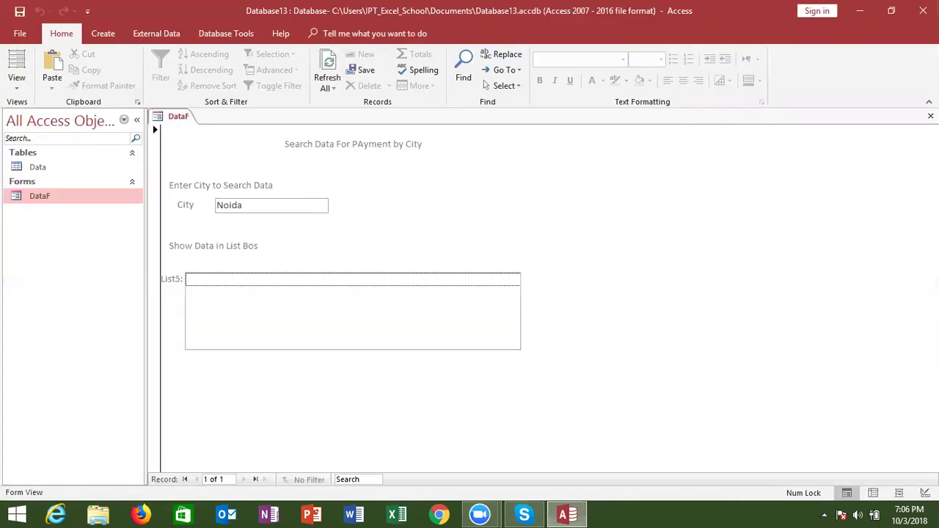
left_click(930, 116)
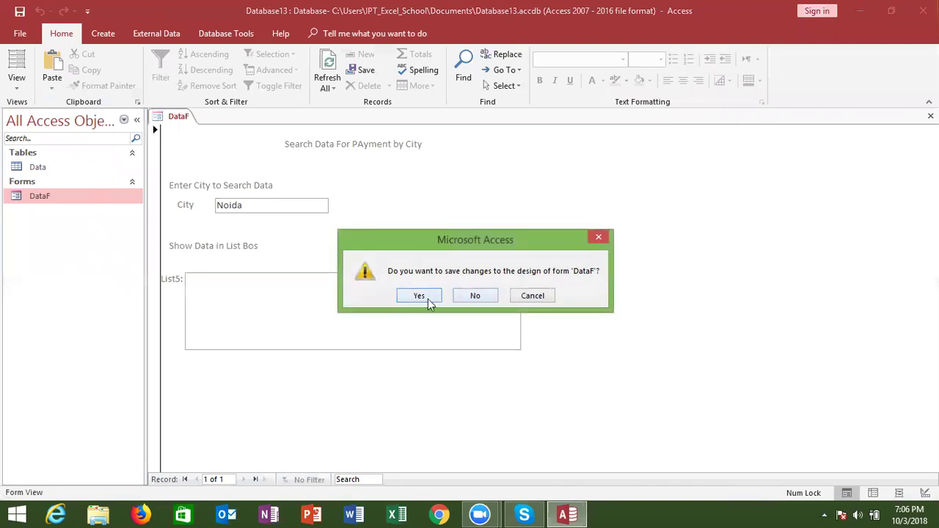
left_click(429, 302)
Start a new blank query design and add the Data table to it.
left_click(38, 168)
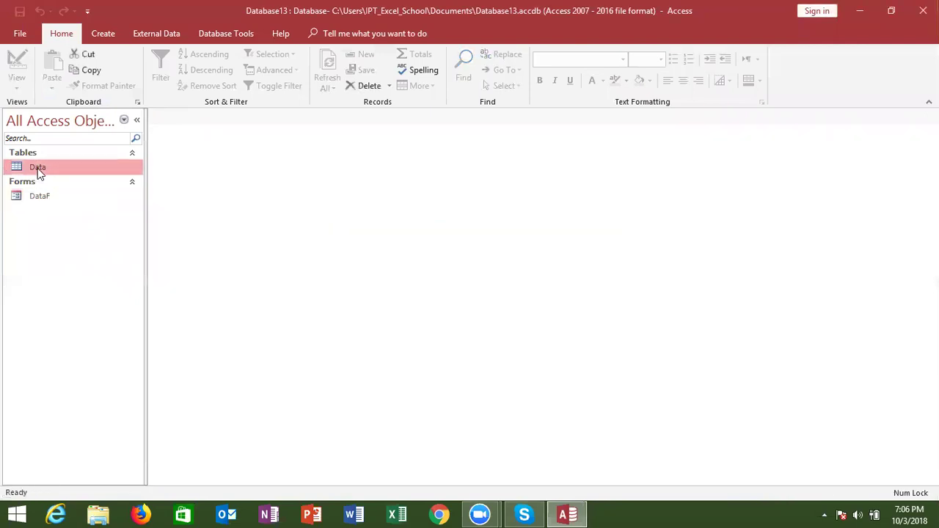
left_click(110, 37)
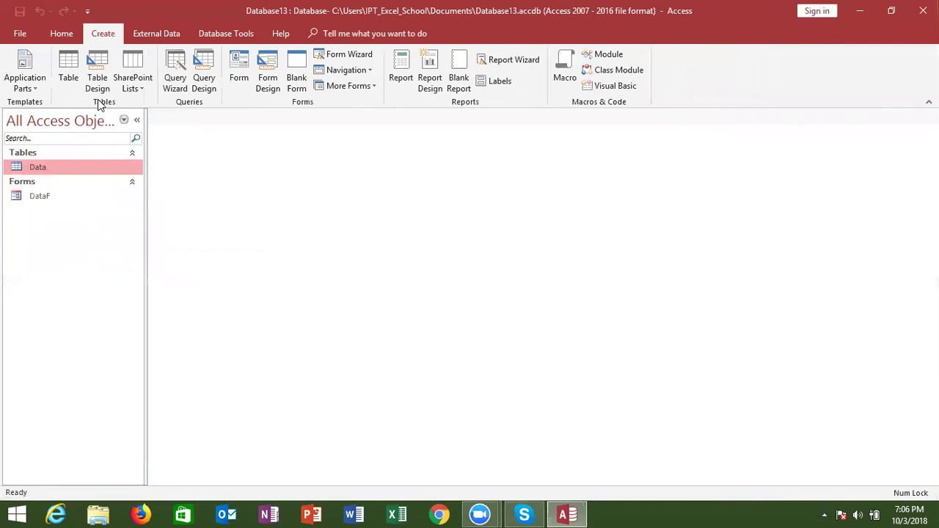
left_click(175, 72)
left_click(206, 87)
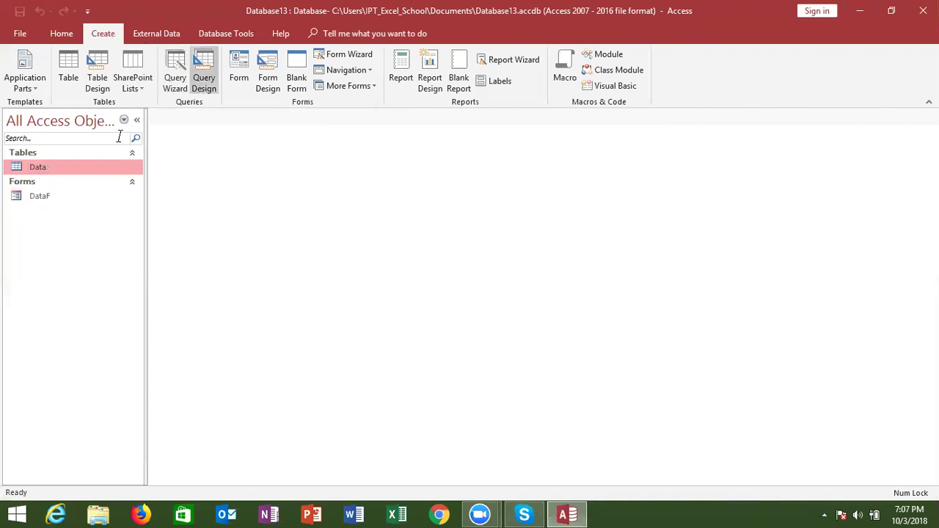
left_click(206, 87)
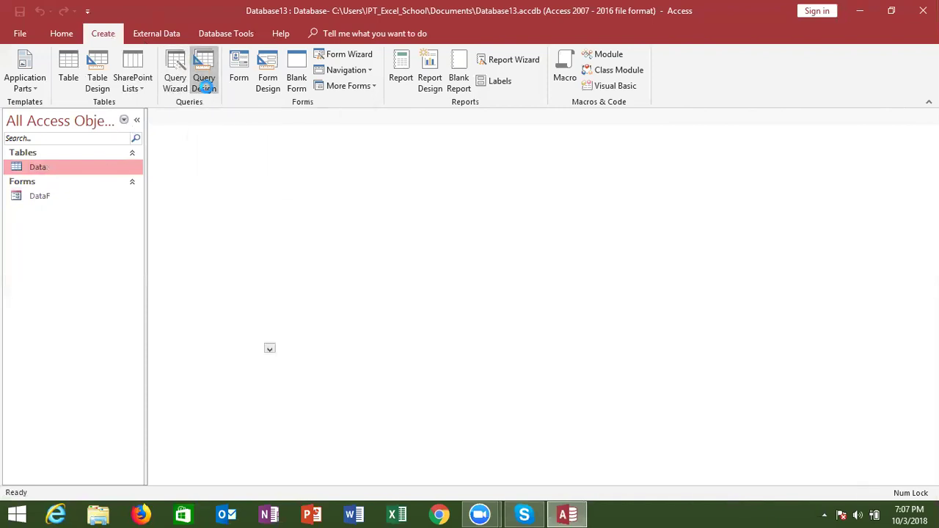
double_click(400, 198)
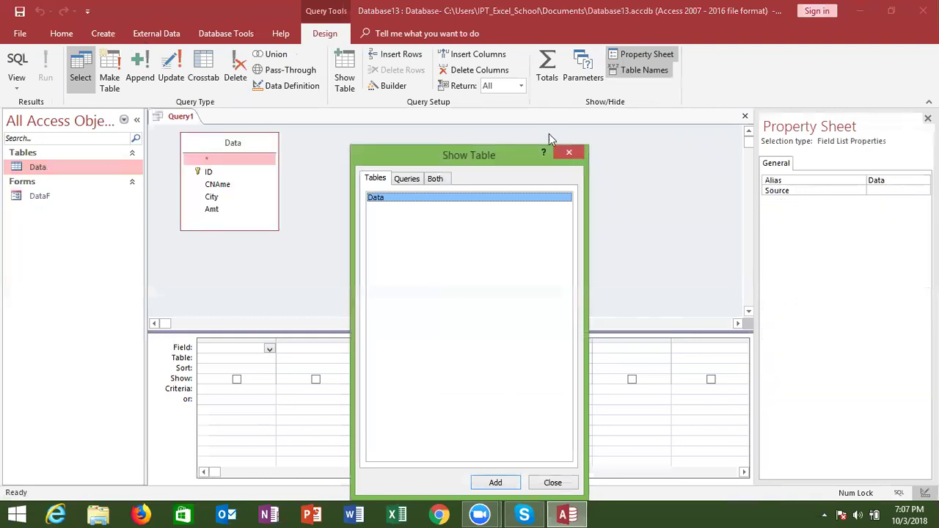
left_click(571, 156)
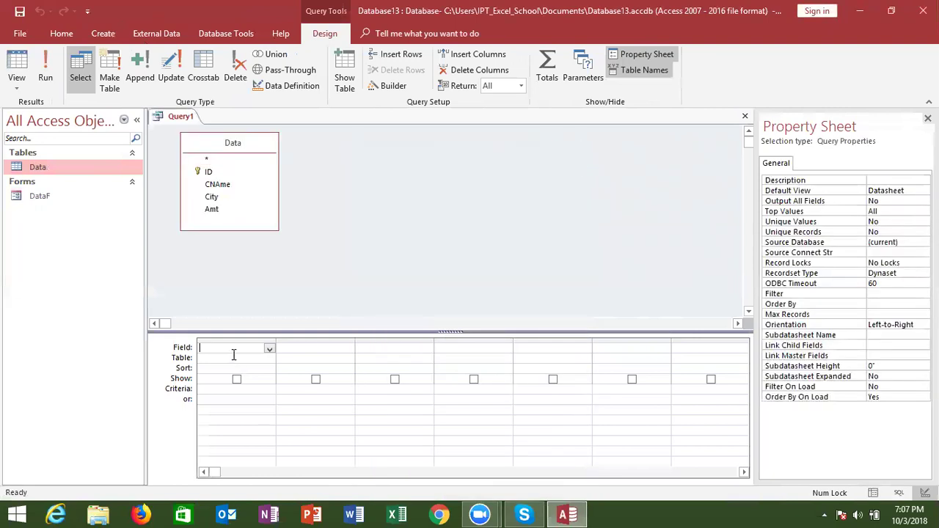
Add the Data.* column with the criterion [Forms]![DataF]![Text0].
double_click(207, 160)
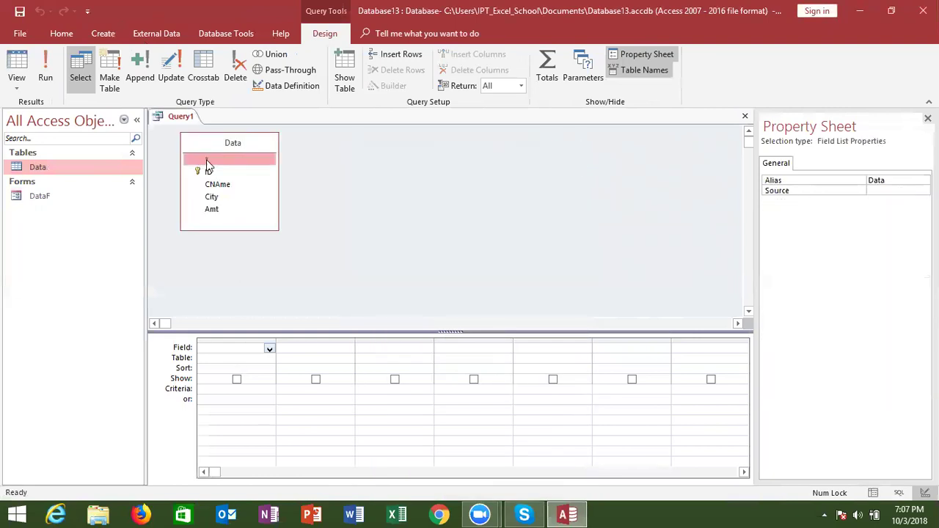
left_click(221, 389)
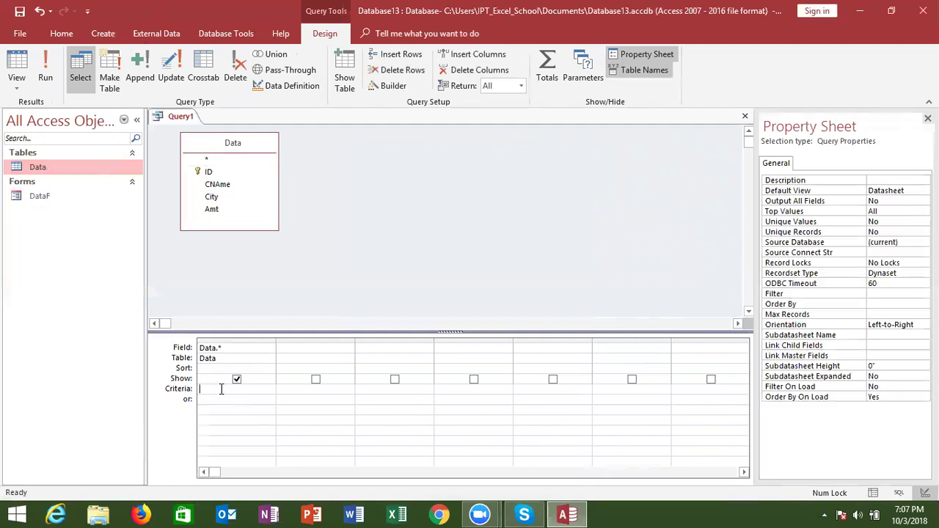
type("form")
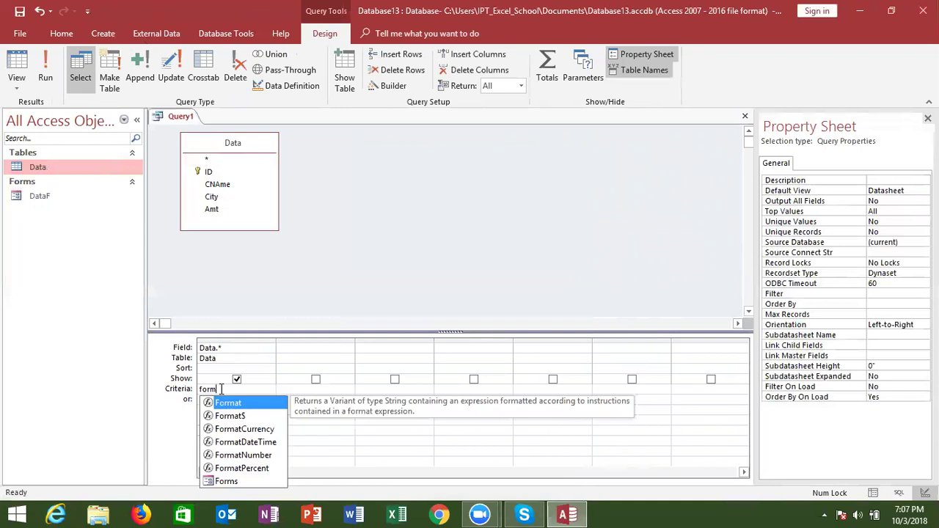
key("Down")
key("Down")
key("Down")
key("Down")
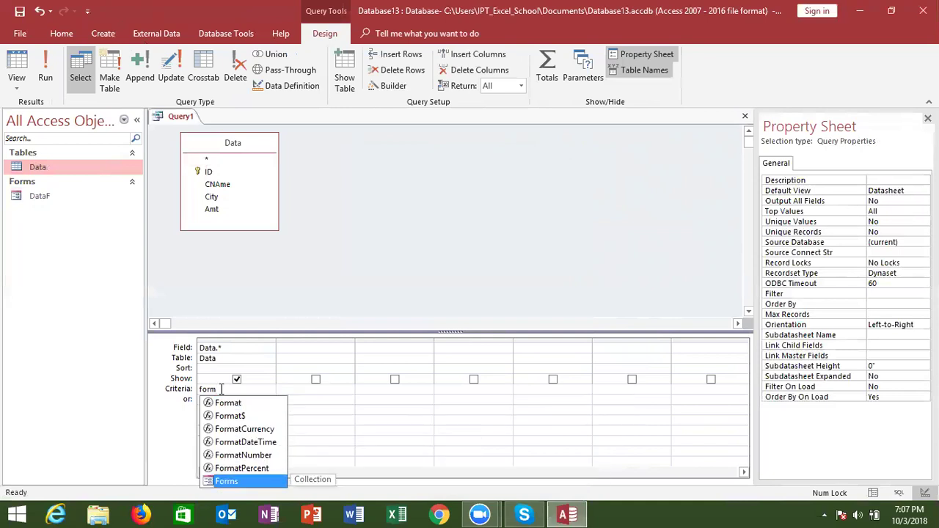
key("Tab")
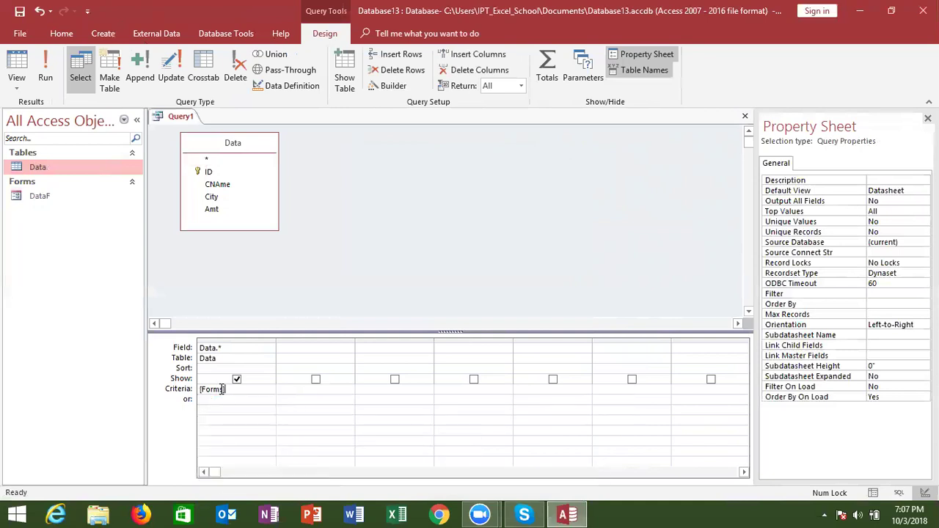
type("!")
key("Tab")
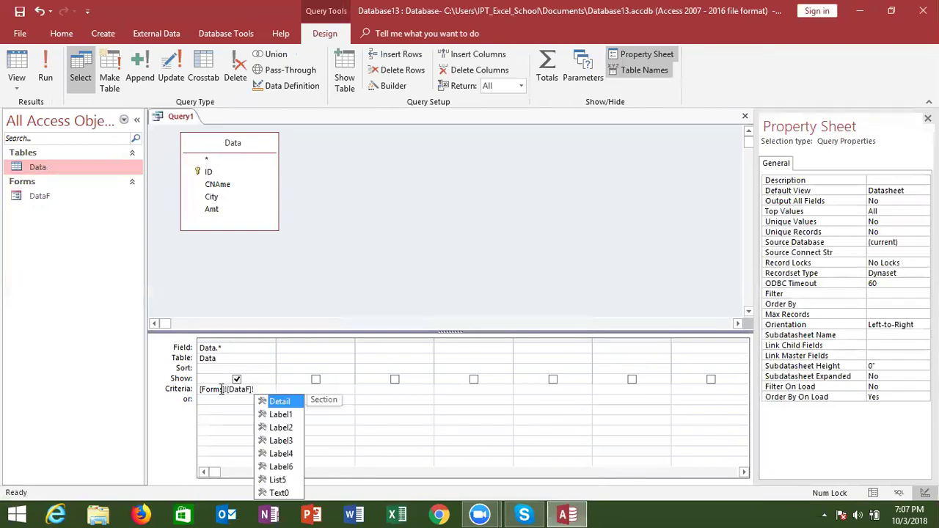
type("T")
key("Tab")
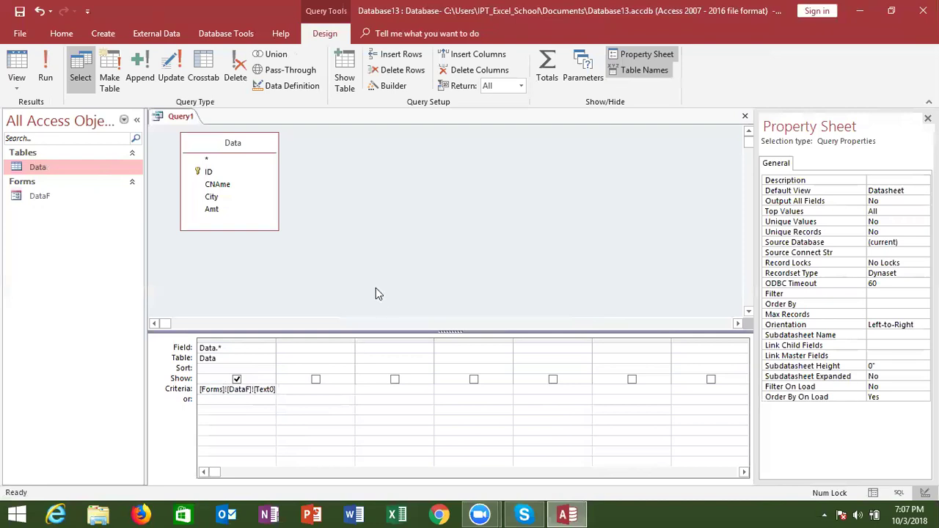
Try saving as Query1, dismiss the asterisk criteria error, and undo the column.
left_click(745, 120)
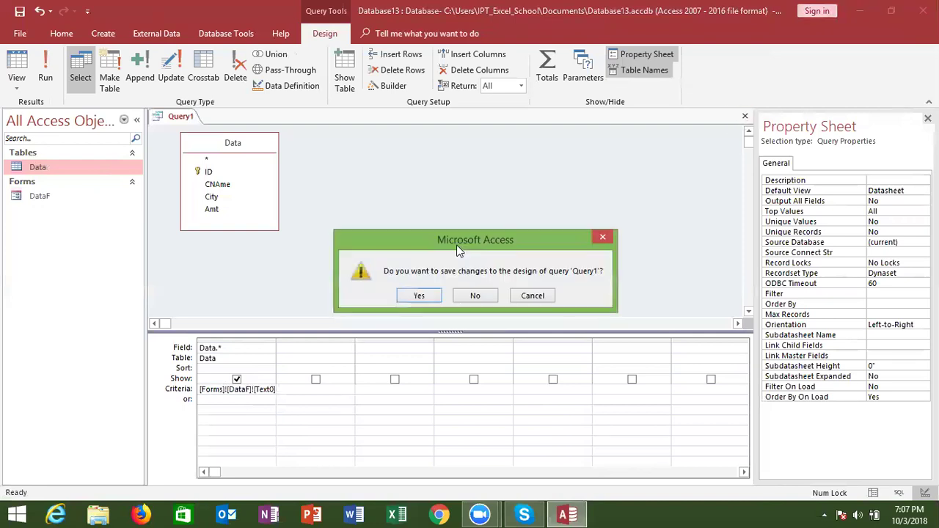
left_click(424, 296)
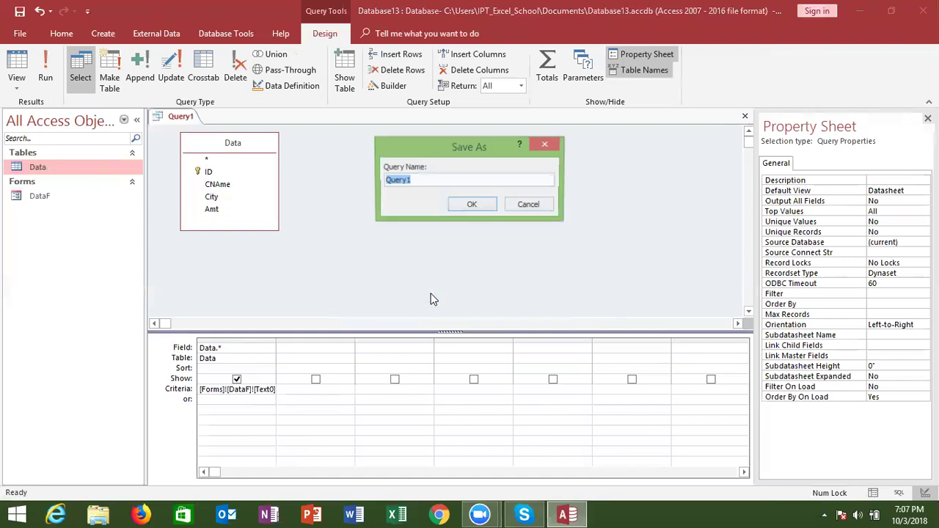
left_click(474, 205)
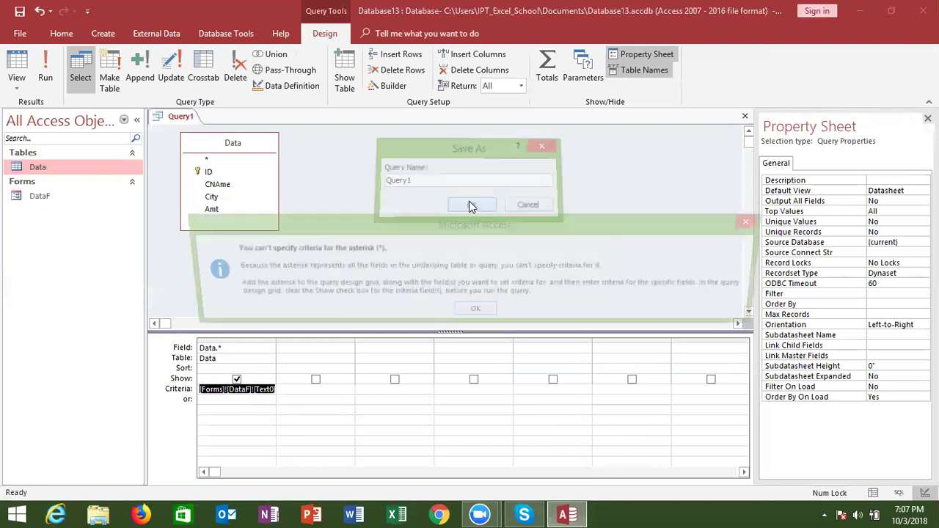
left_click(475, 313)
left_click(228, 394)
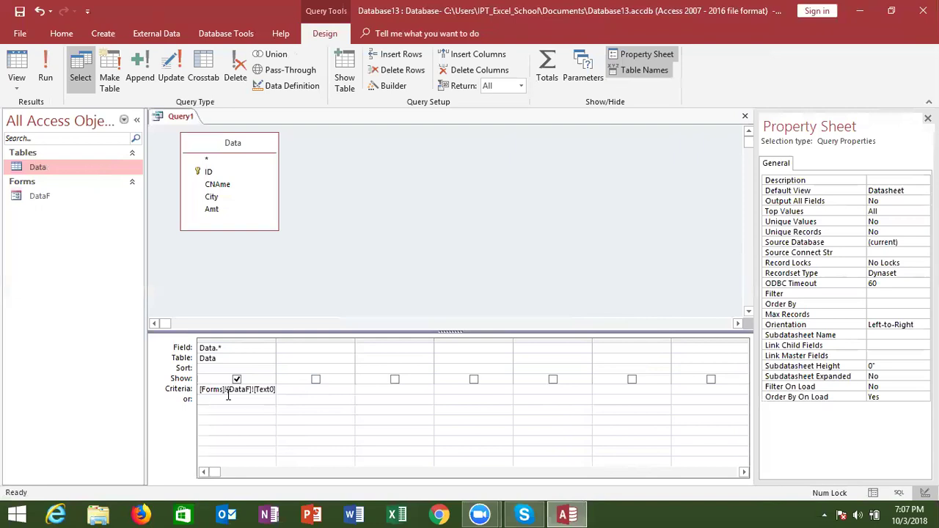
key("ctrl+z")
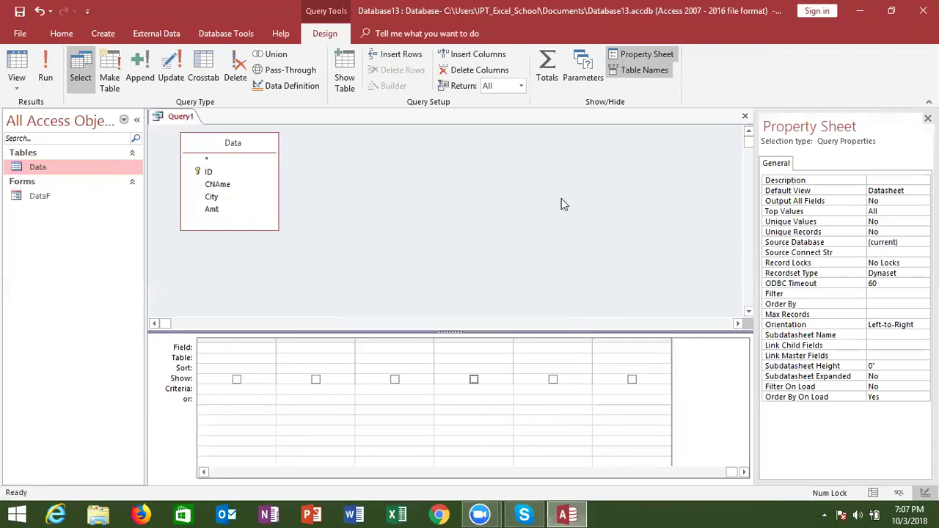
Discard Query1, open the SData database from Recent, and open its Form1.
left_click(744, 116)
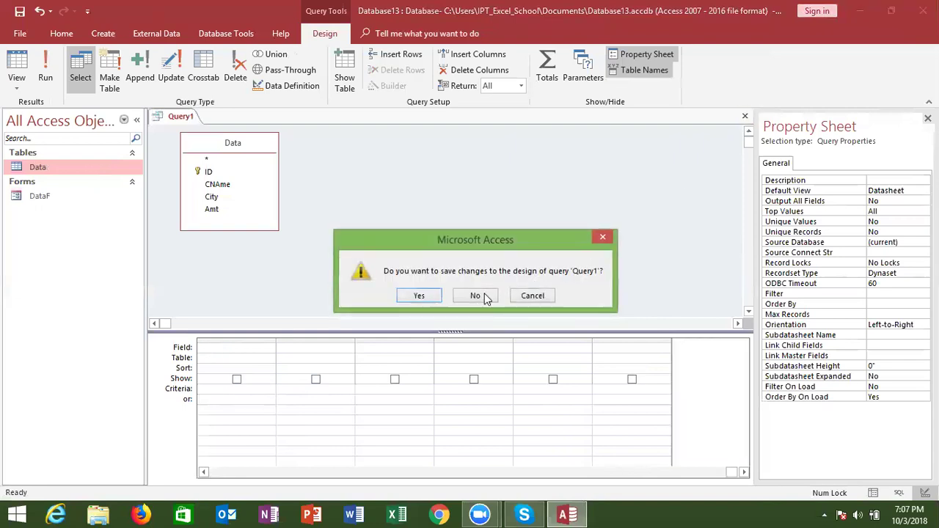
left_click(475, 296)
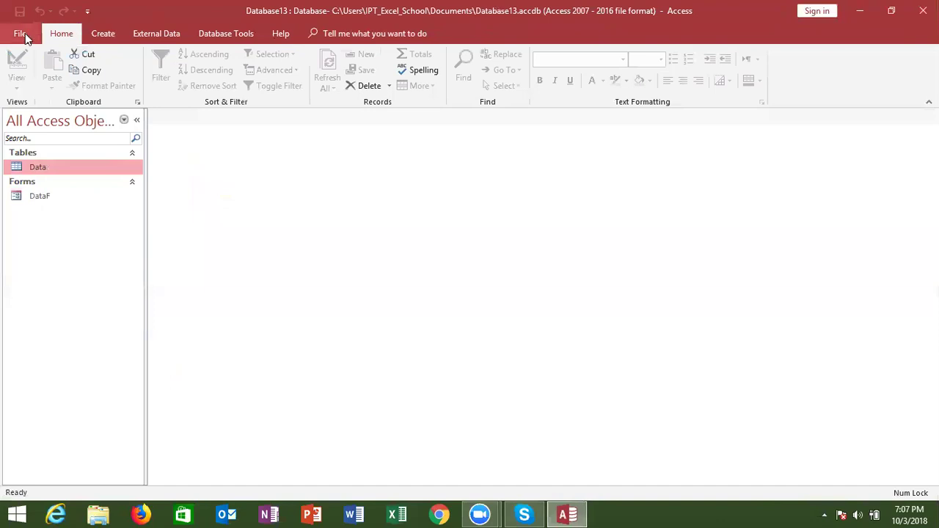
left_click(20, 33)
left_click(24, 122)
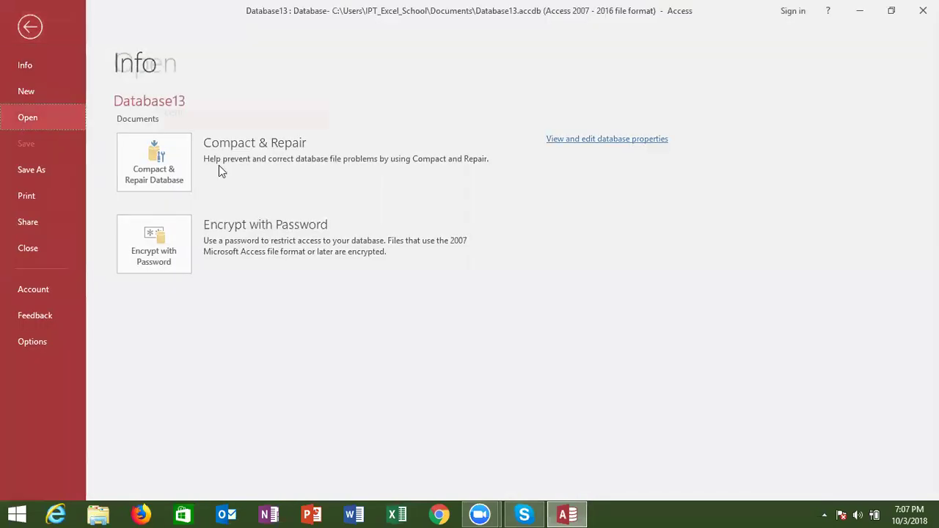
left_click(410, 219)
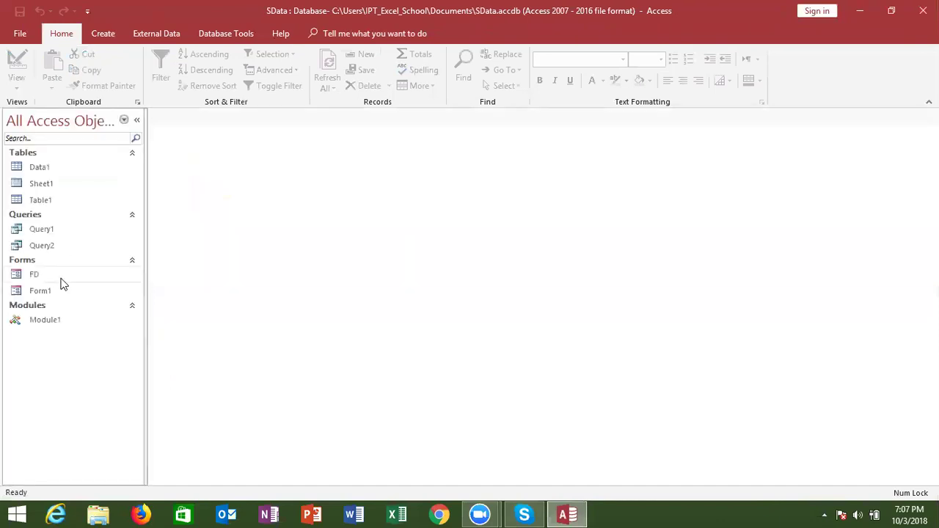
left_click(57, 290)
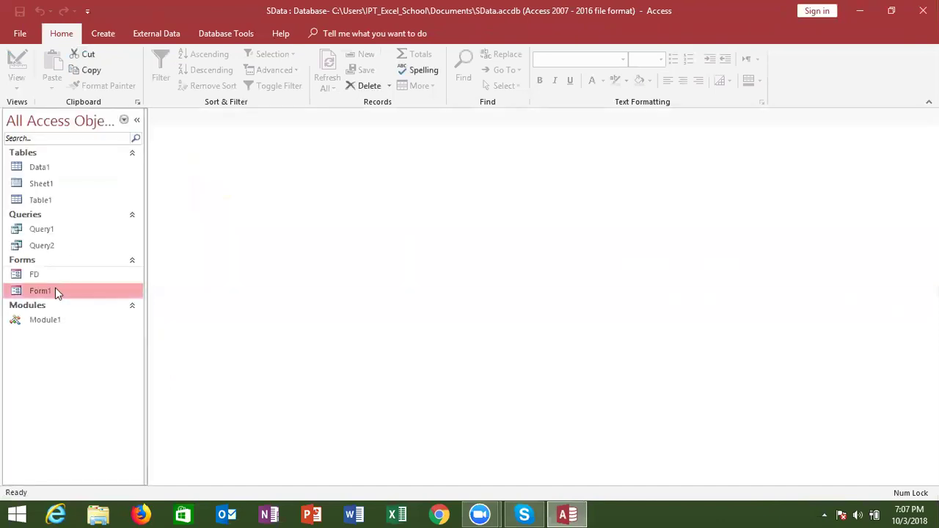
double_click(56, 290)
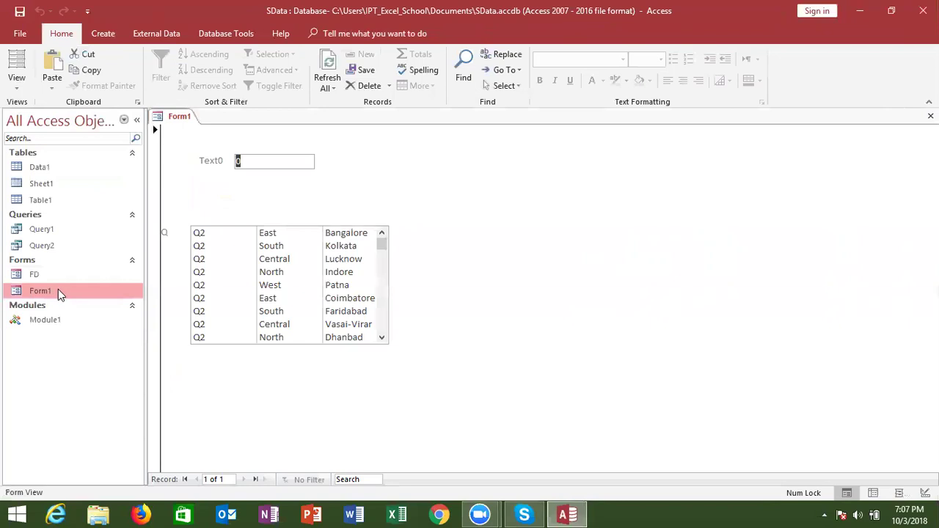
Open Form1 in Design View and inspect the List6 list box's Row Source query.
right_click(58, 293)
left_click(88, 333)
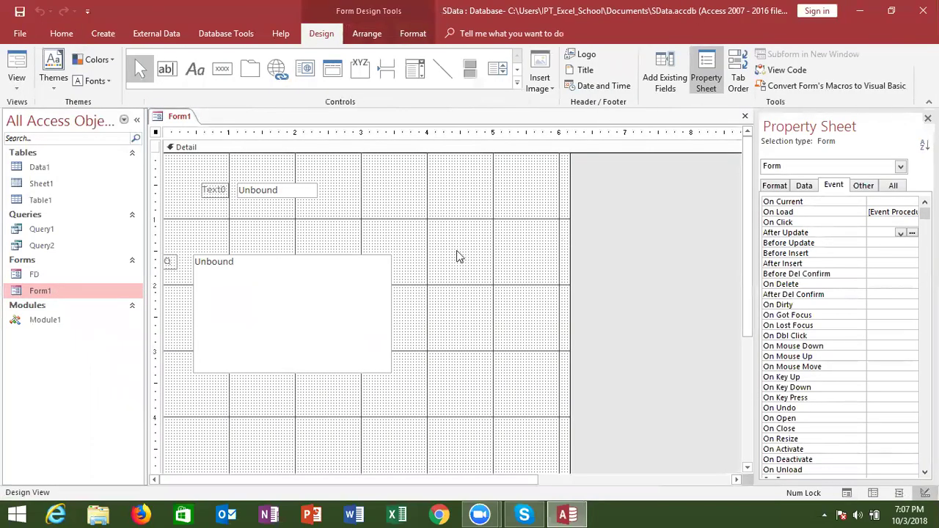
left_click(361, 309)
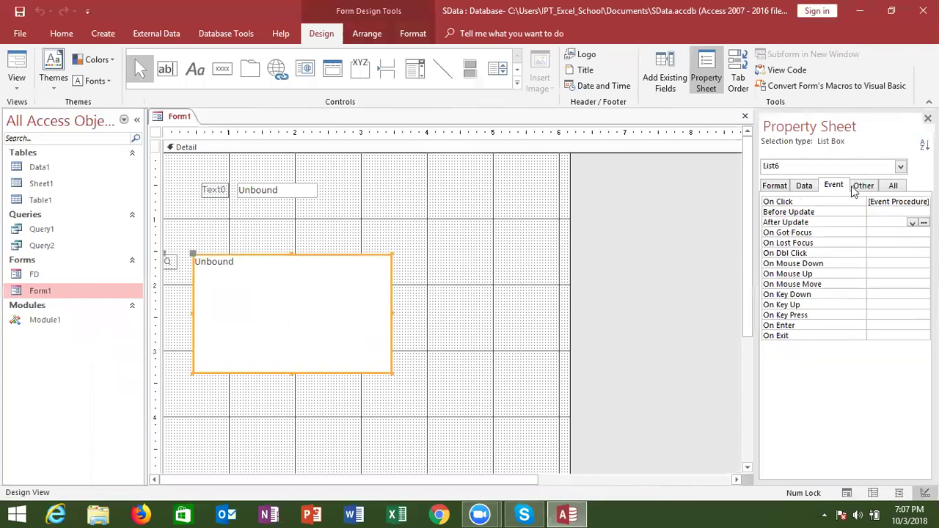
left_click(804, 186)
left_click(880, 212)
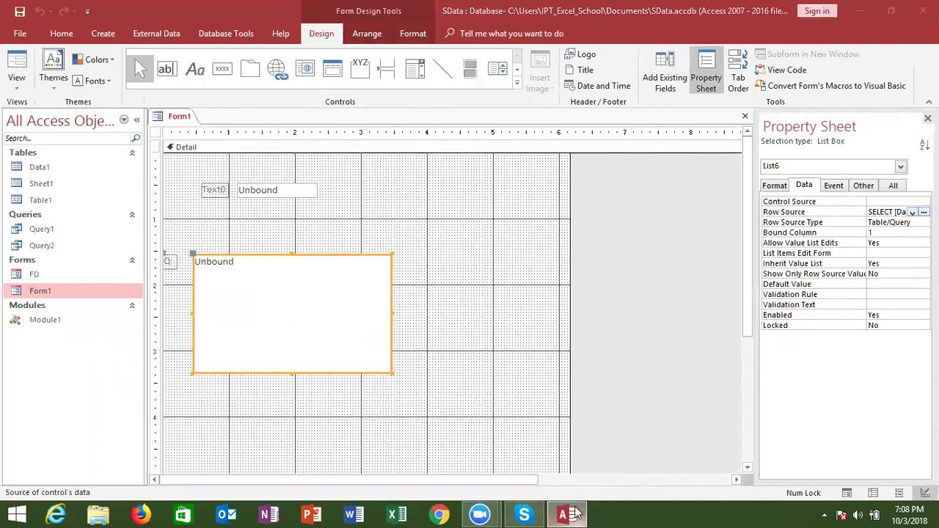
mouse_move(576, 514)
left_click(595, 457)
Select Text0 and open a new code procedure for its On Click event.
left_click(263, 192)
left_click(924, 201)
key("Escape")
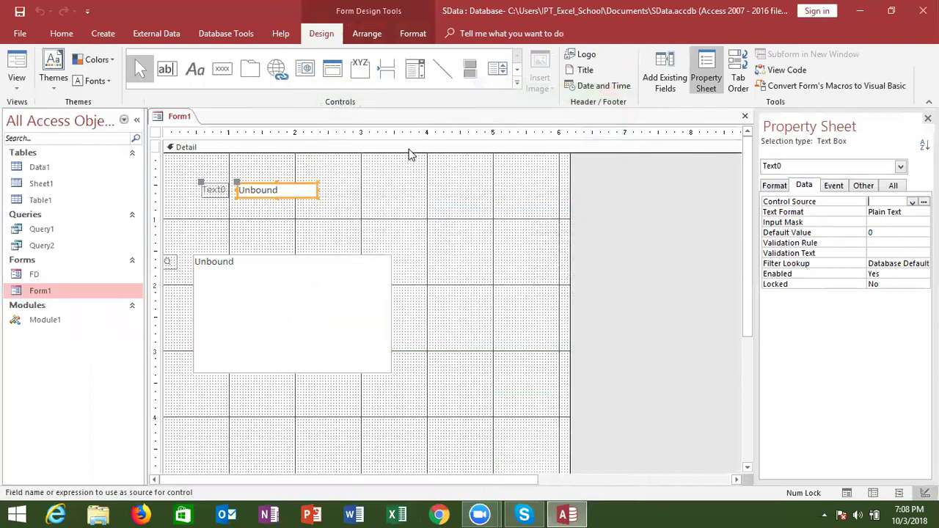
left_click(844, 189)
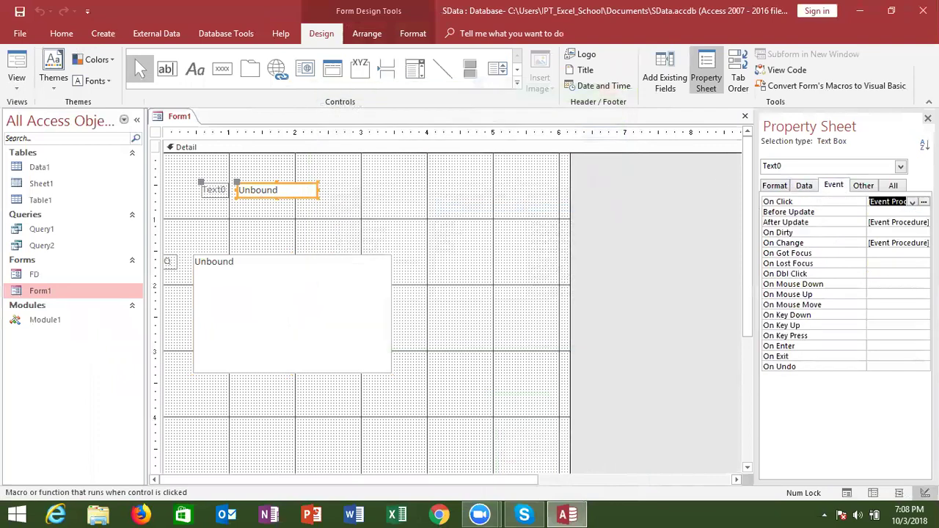
left_click(924, 201)
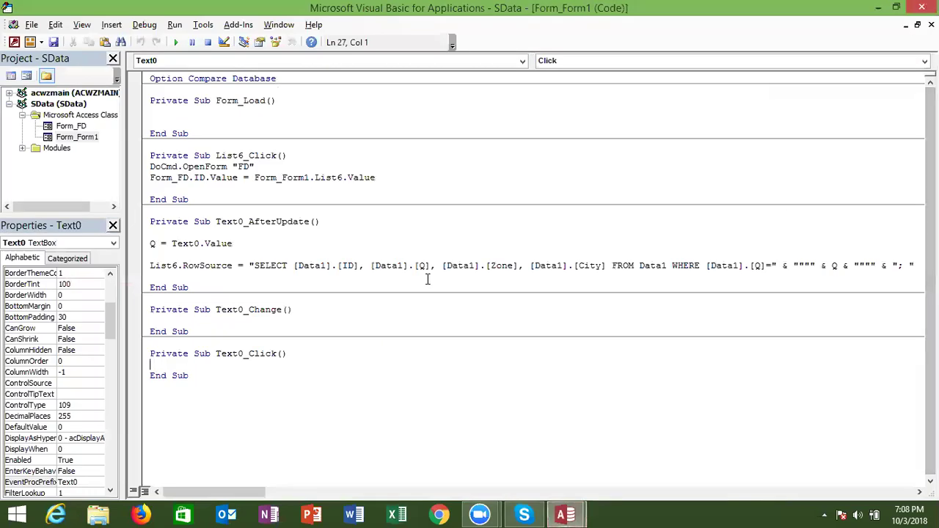
left_click(376, 286)
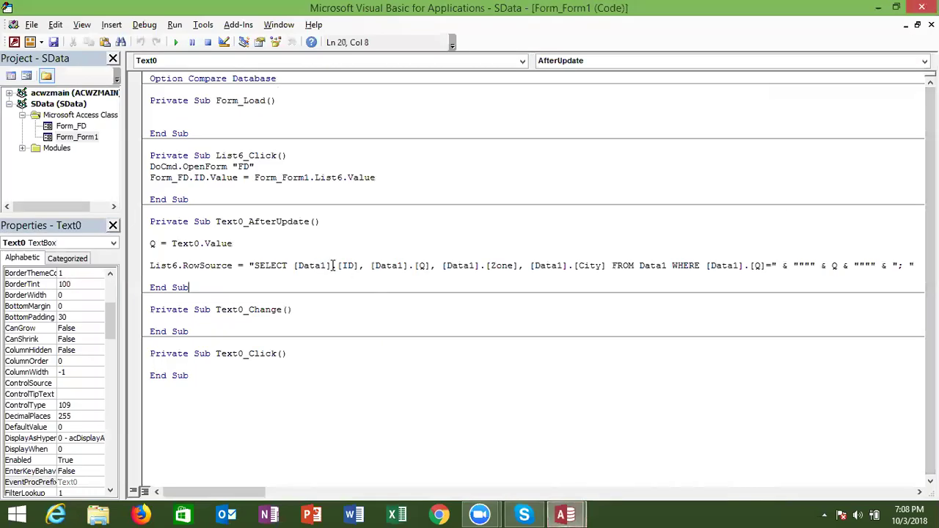
left_click(347, 266)
mouse_move(524, 514)
left_click(11, 117)
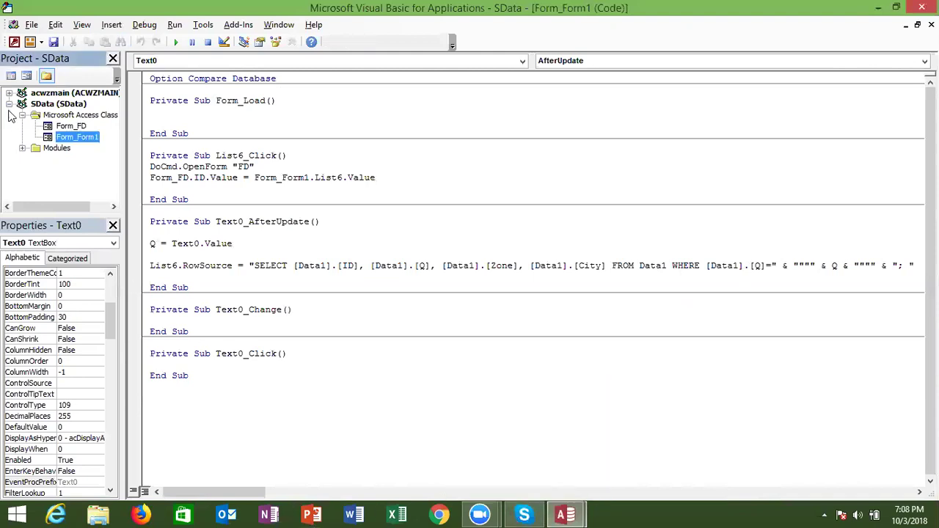
left_click(9, 105)
left_click(8, 104)
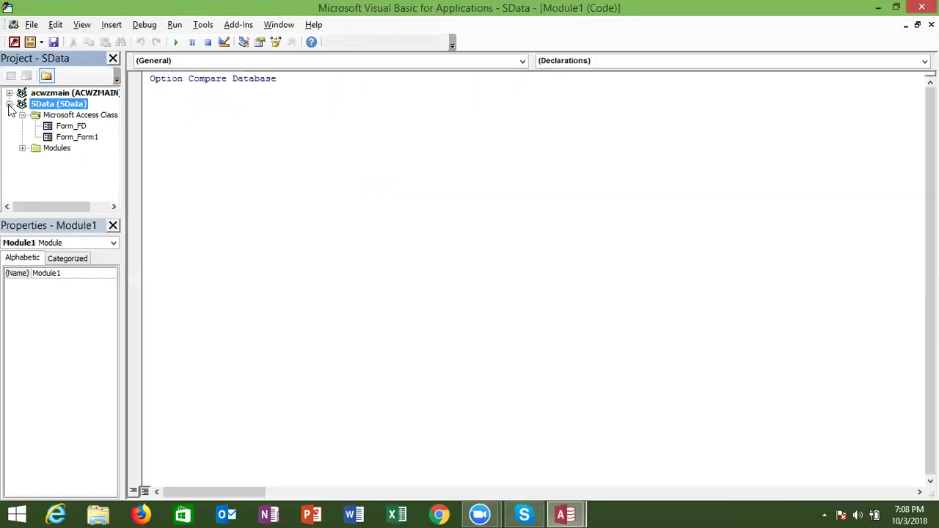
double_click(51, 138)
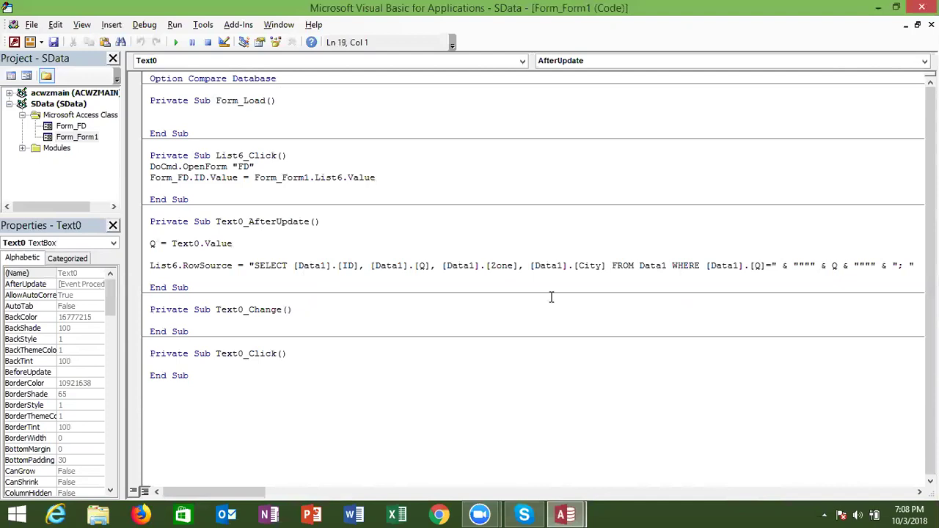
double_click(671, 270)
left_click(746, 273)
double_click(193, 269)
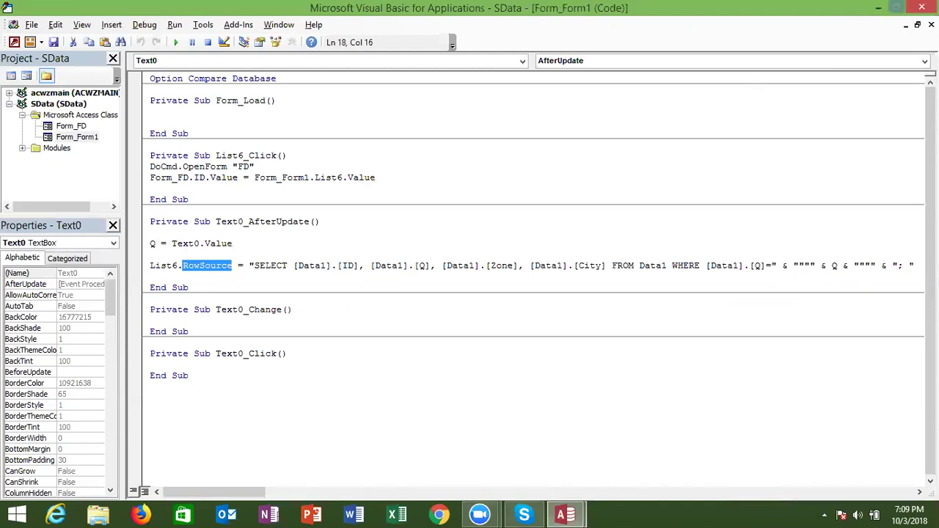
left_click(922, 7)
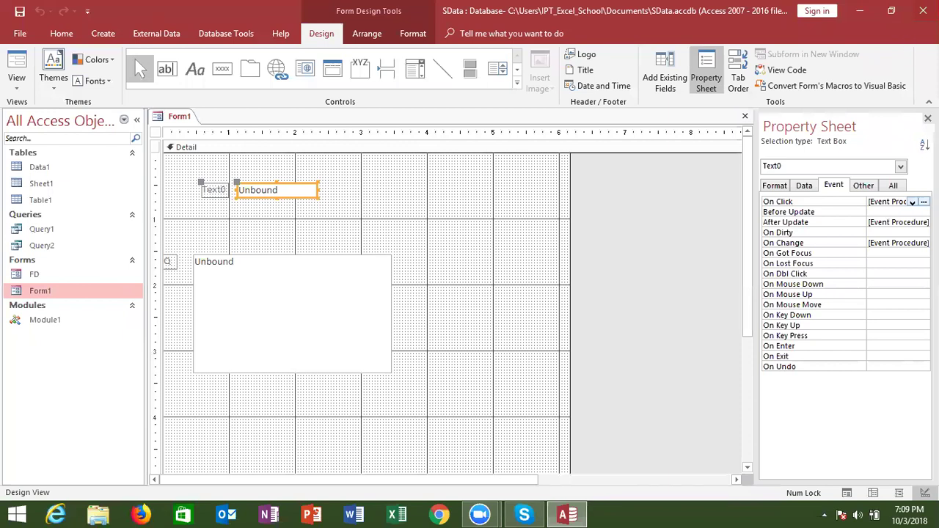
Reopen Database13 from recent files without saving Form1, and enable its content.
key("alt+f")
left_click(70, 118)
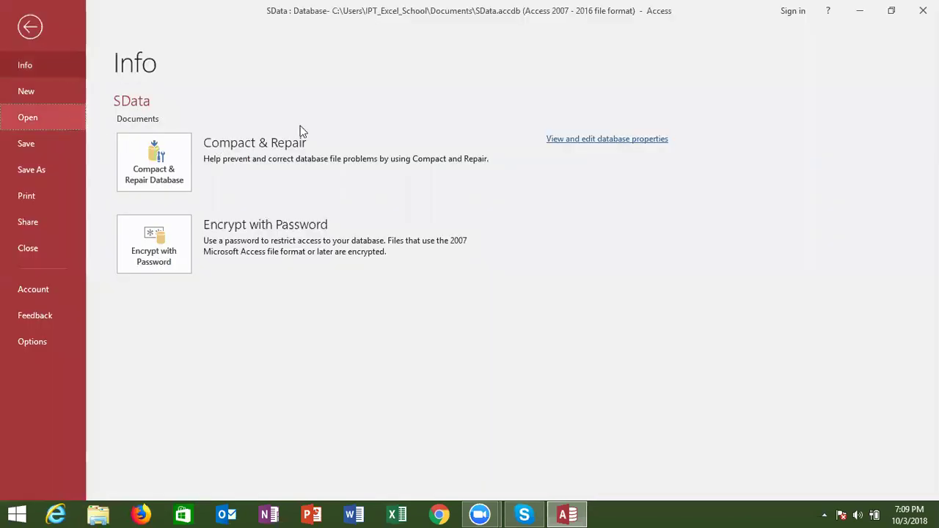
left_click(418, 228)
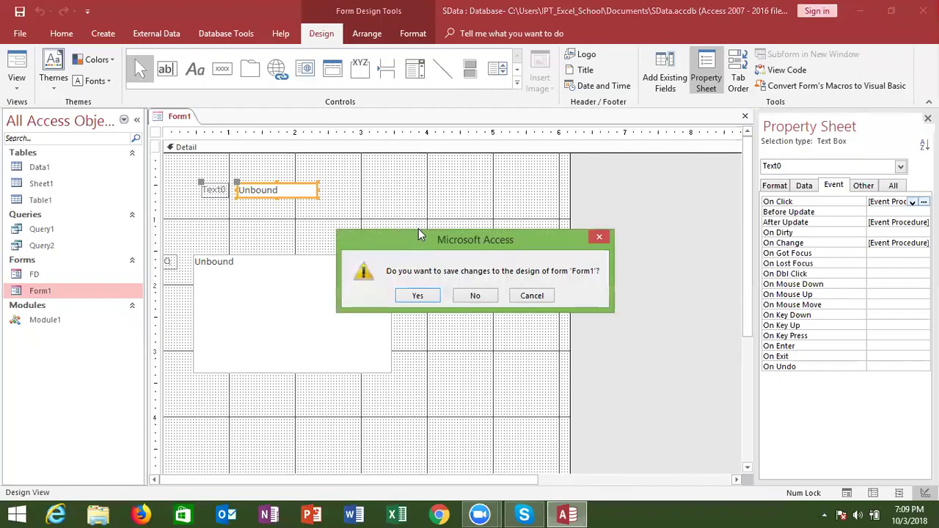
left_click(475, 296)
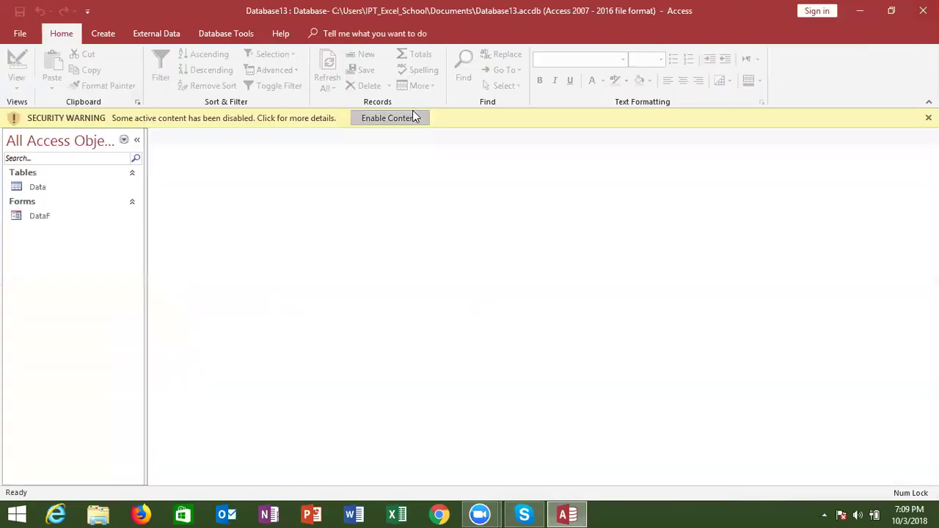
left_click(412, 116)
Open the DataF form in Design View and bring up the City text box's After Update code.
left_click(90, 193)
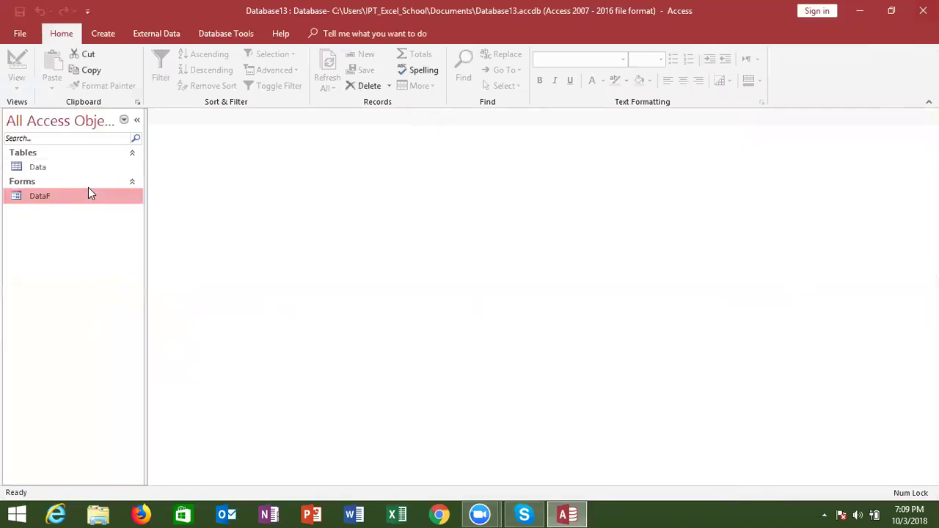
right_click(91, 193)
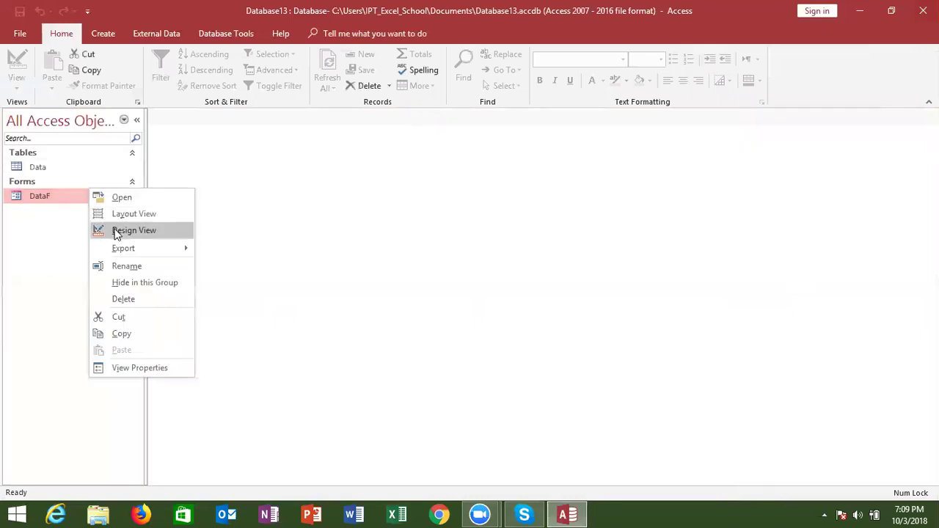
left_click(115, 231)
left_click(357, 318)
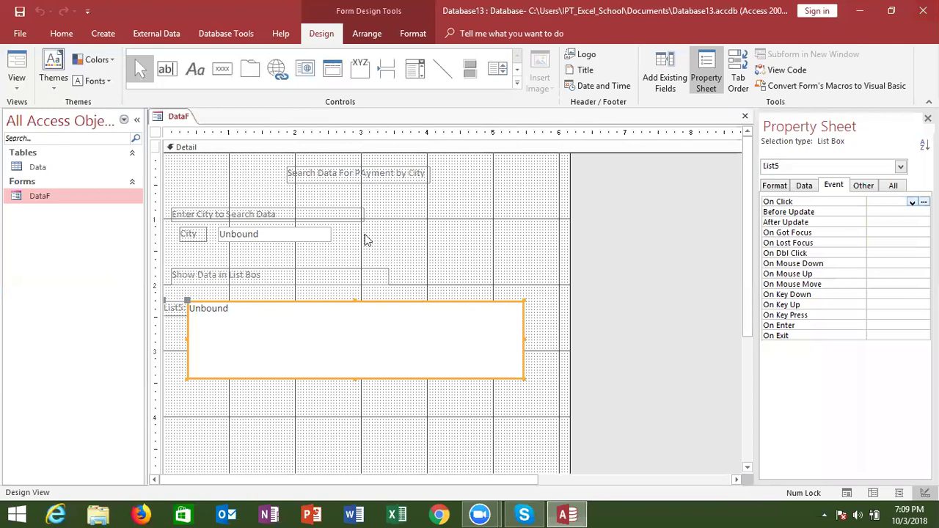
left_click(328, 236)
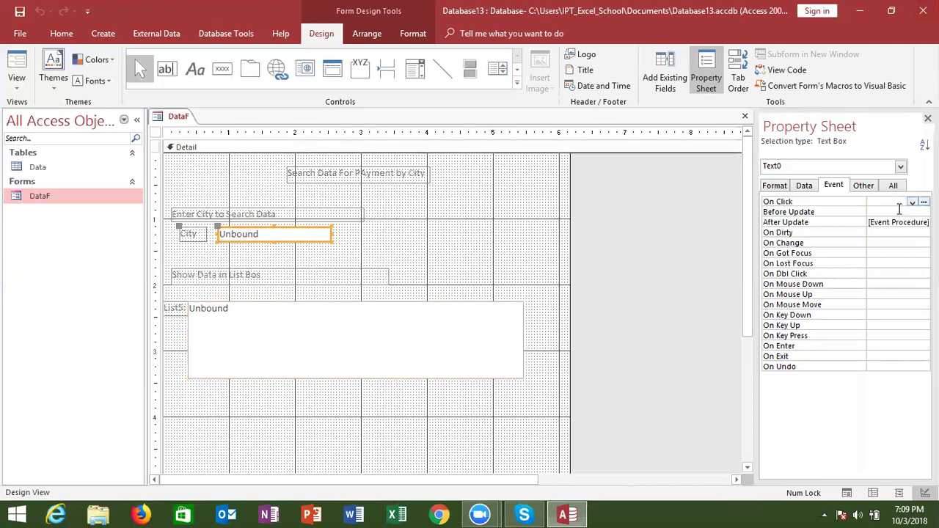
left_click(866, 187)
left_click(888, 189)
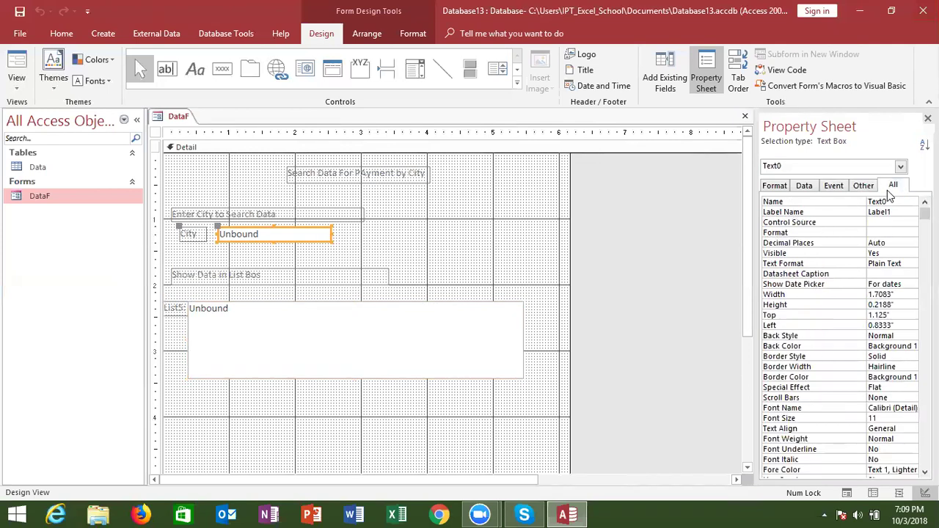
left_click(833, 188)
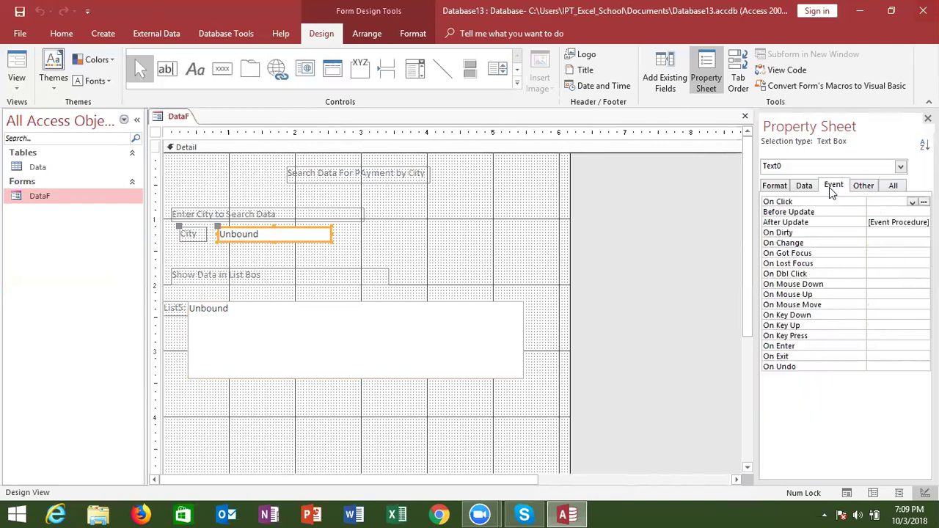
left_click(909, 222)
left_click(923, 222)
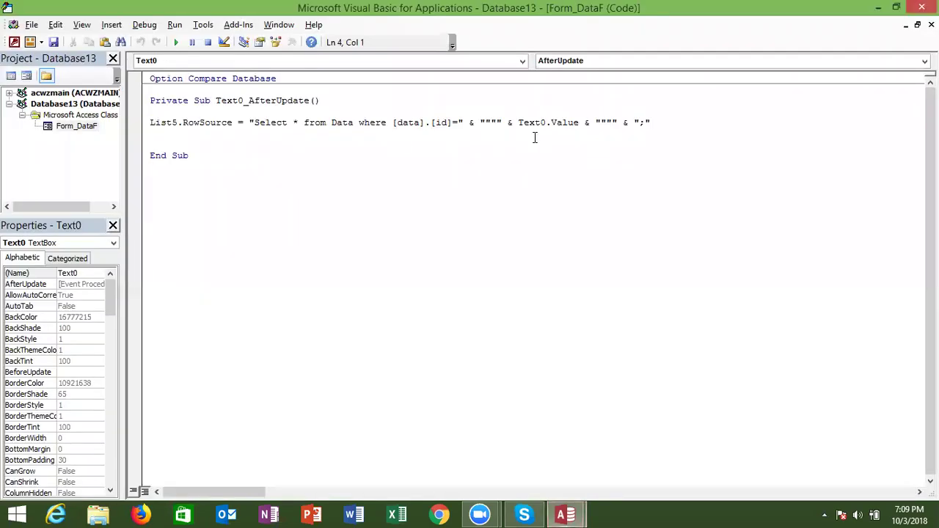
Delete and restore the asterisk in the Select string, then check the Data table's fields.
double_click(294, 123)
key("Delete")
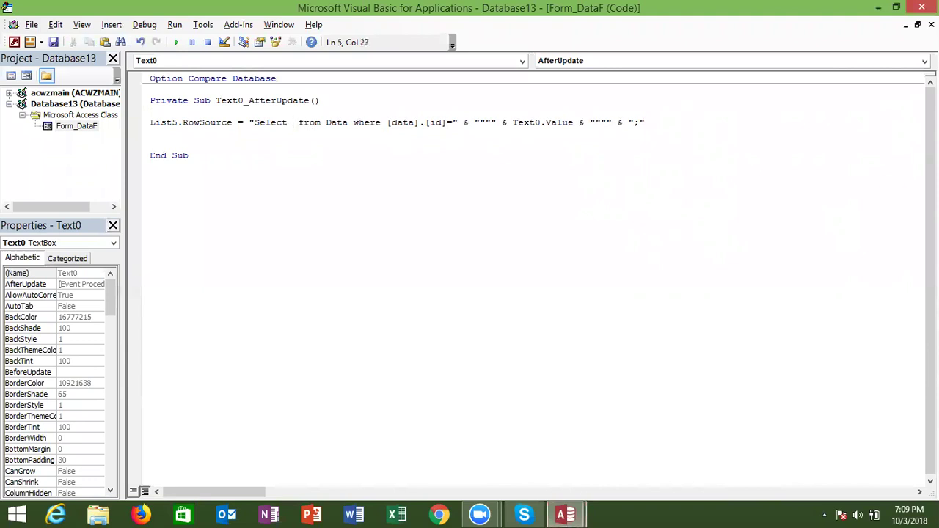
key("ctrl+z")
key("alt+F11")
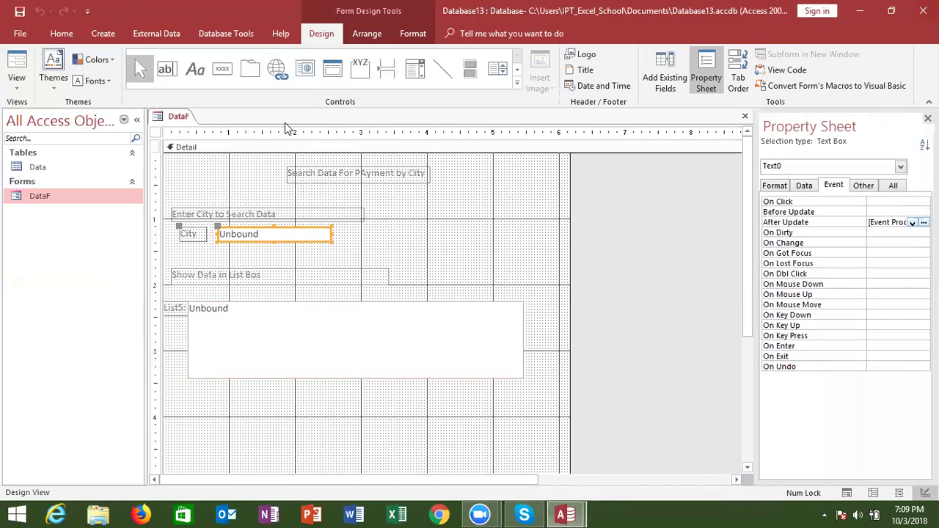
double_click(30, 168)
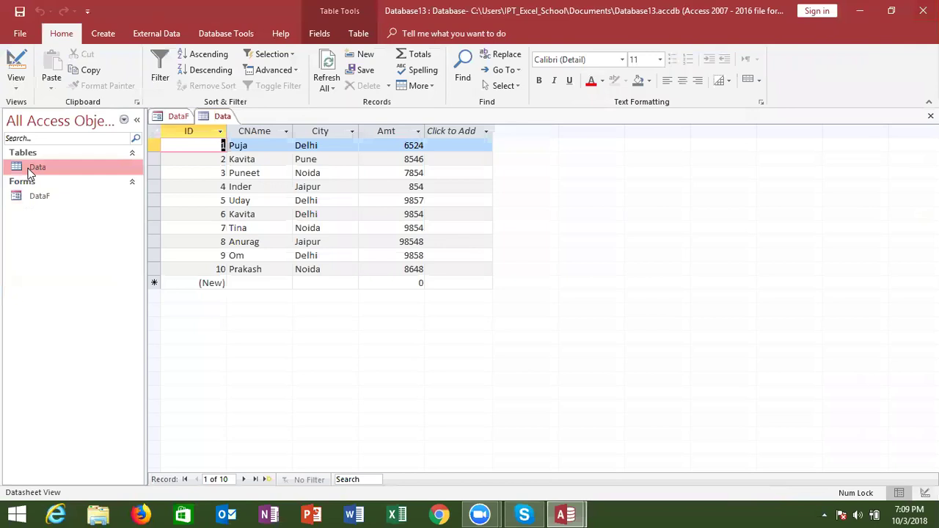
key("alt+F11")
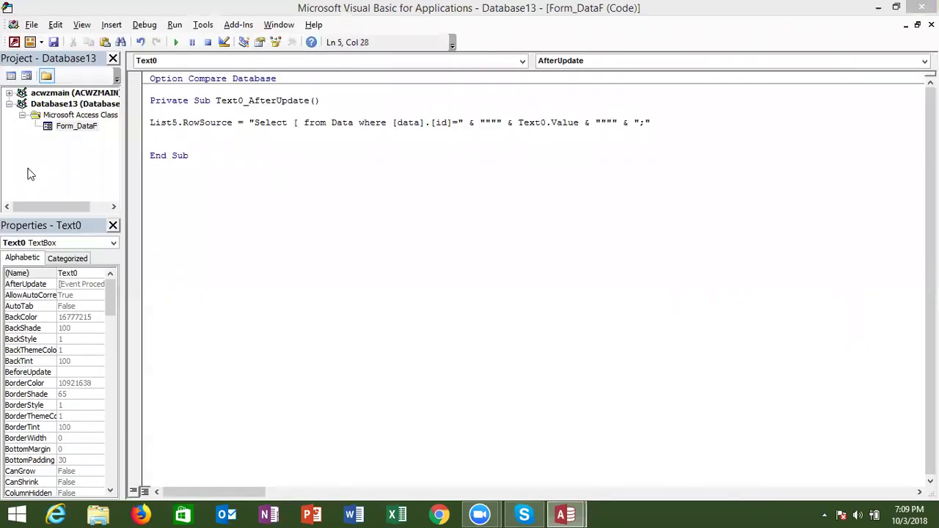
Type D after the [ in the Select string and select the Text0 reference.
type("D")
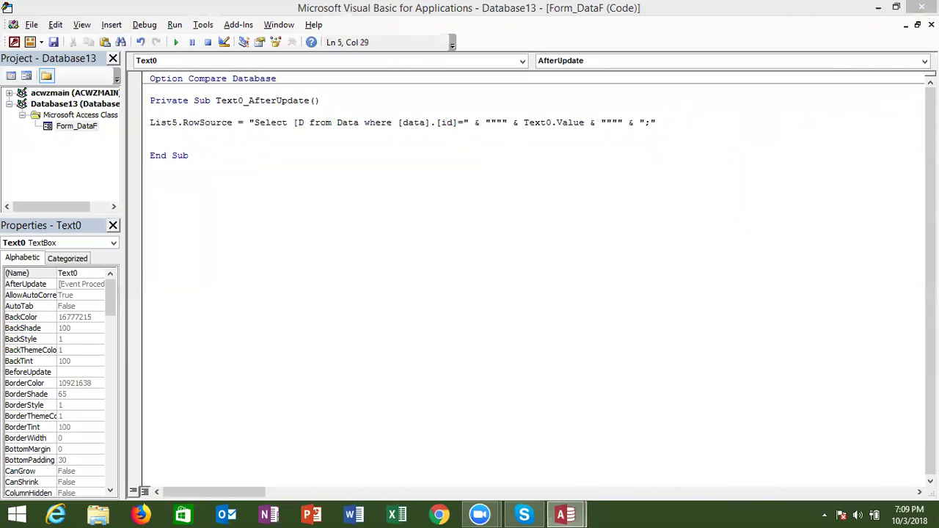
left_click(529, 123)
double_click(530, 123)
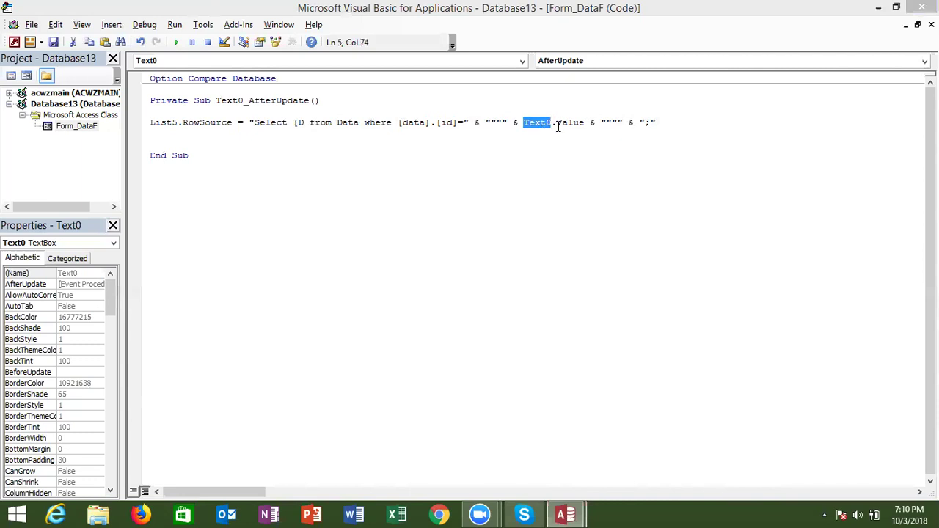
Complete [DATA].[ID] in the Select list and begin a second [DATA].[C field, fixing typos.
left_click(305, 123)
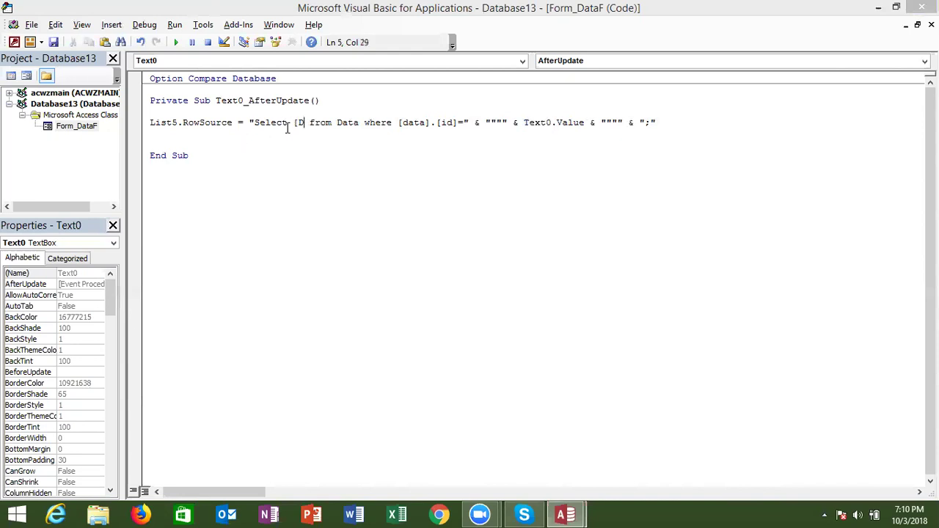
type("at")
key("BackSpace")
key("BackSpace")
type("ATA")
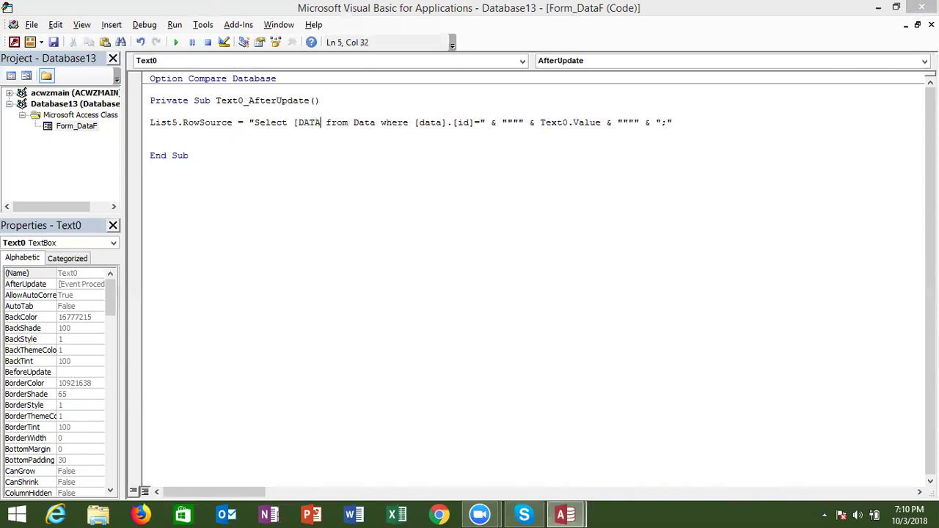
type("].[ID")
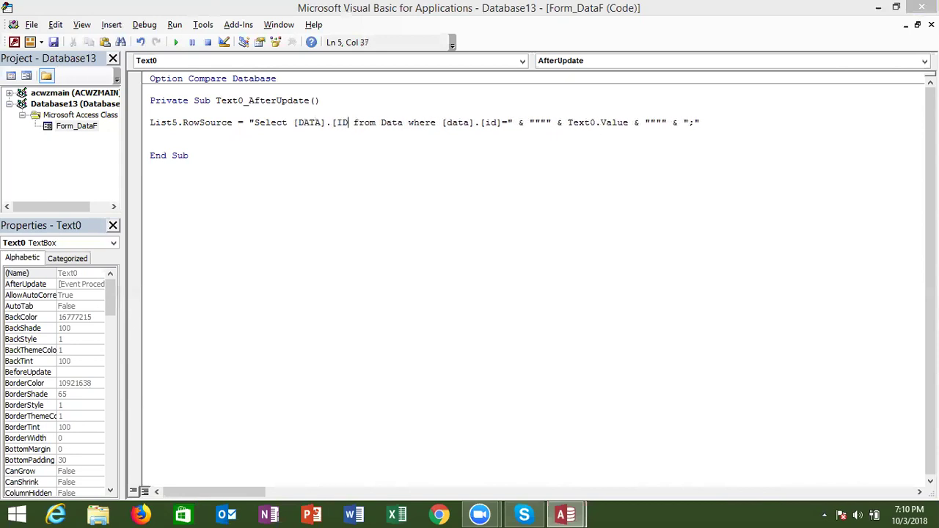
type("],")
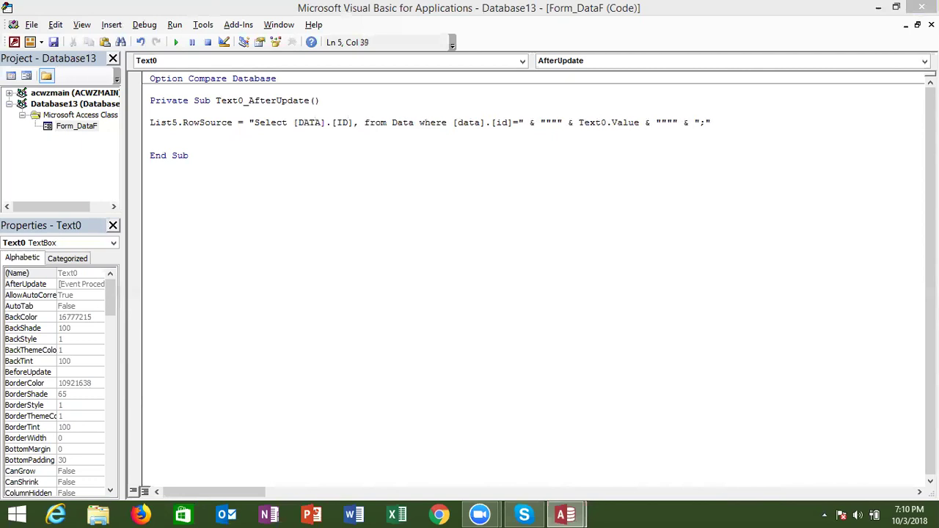
type("DATA")
key("BackSpace")
key("BackSpace")
key("BackSpace")
key("BackSpace")
type("[DATA")
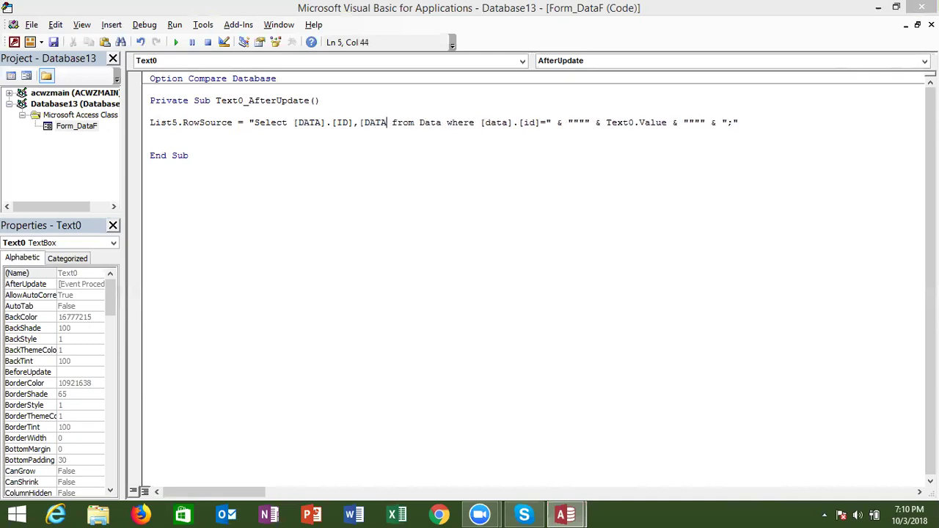
type("]")
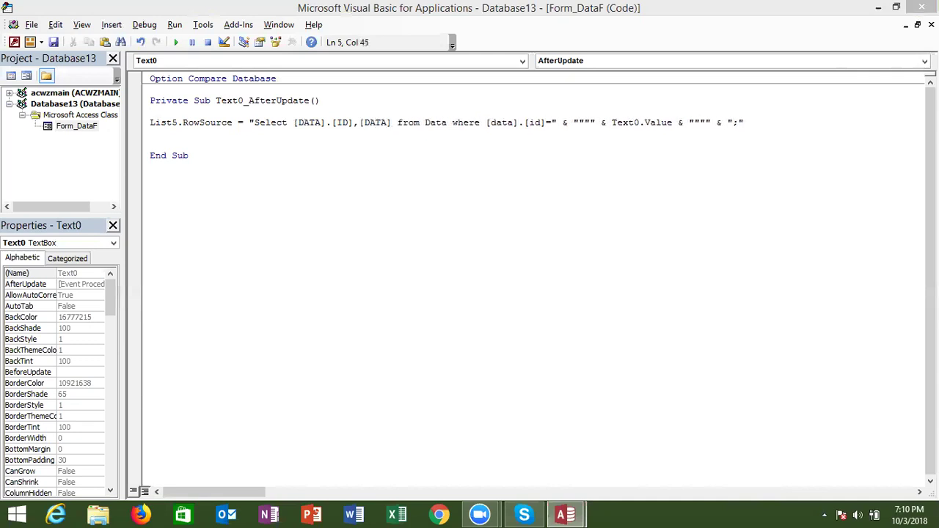
type(".")
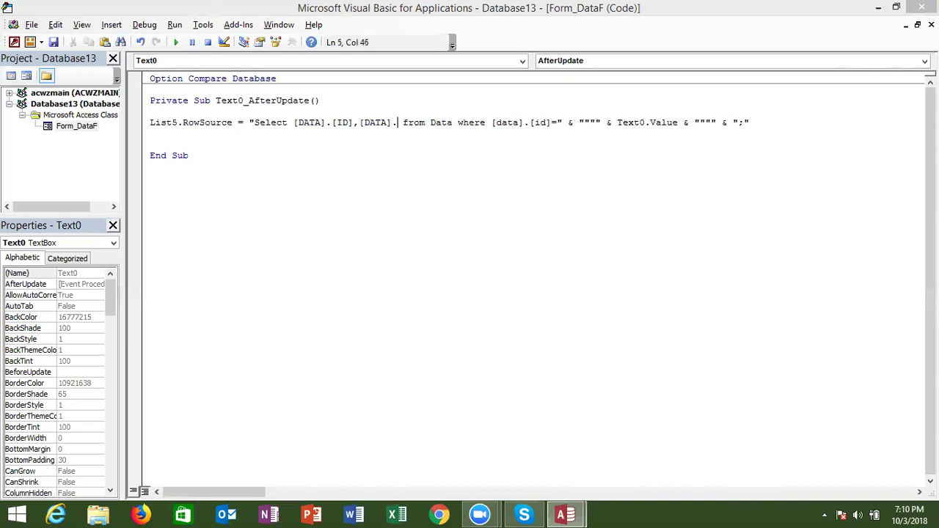
type("cu")
key("BackSpace")
key("BackSpace")
type("[")
key("BackSpace")
type("[C")
type("ame")
key("BackSpace")
key("BackSpace")
key("BackSpace")
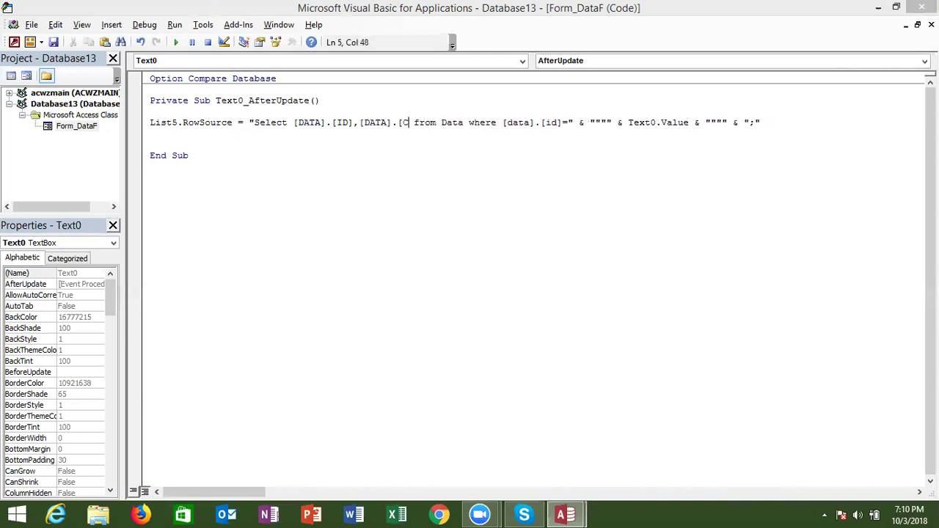
Add [DATA].[CNAME], [DATA].[CITY] and [DATA].[AMT] to the Select list, correcting mistyped names.
type("NAME")
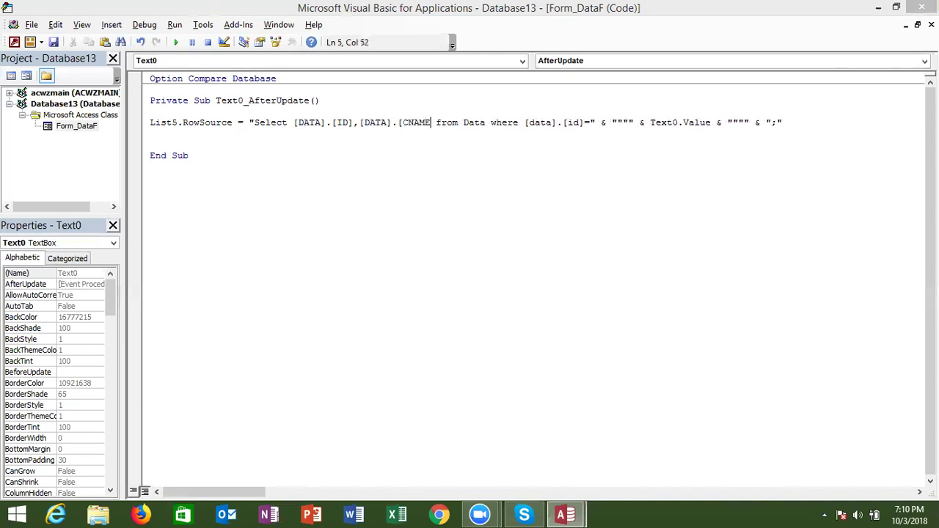
type("]")
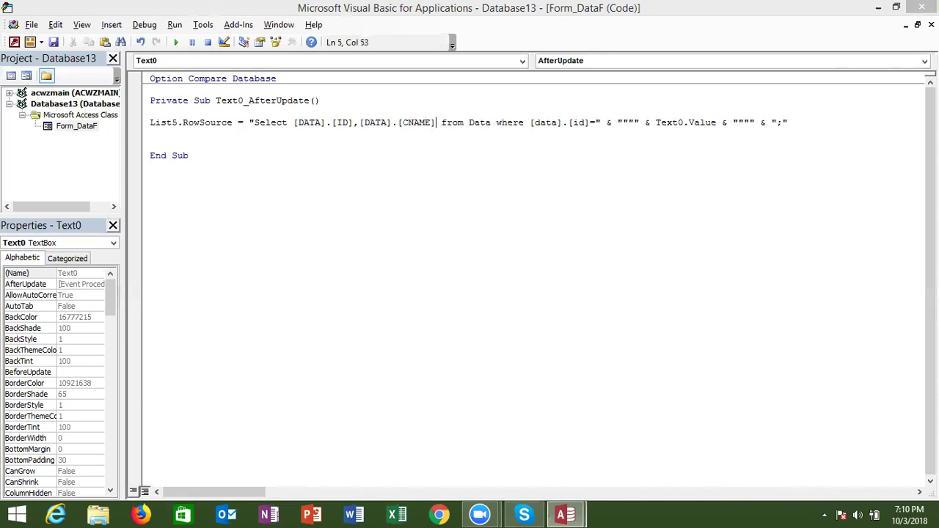
type(",")
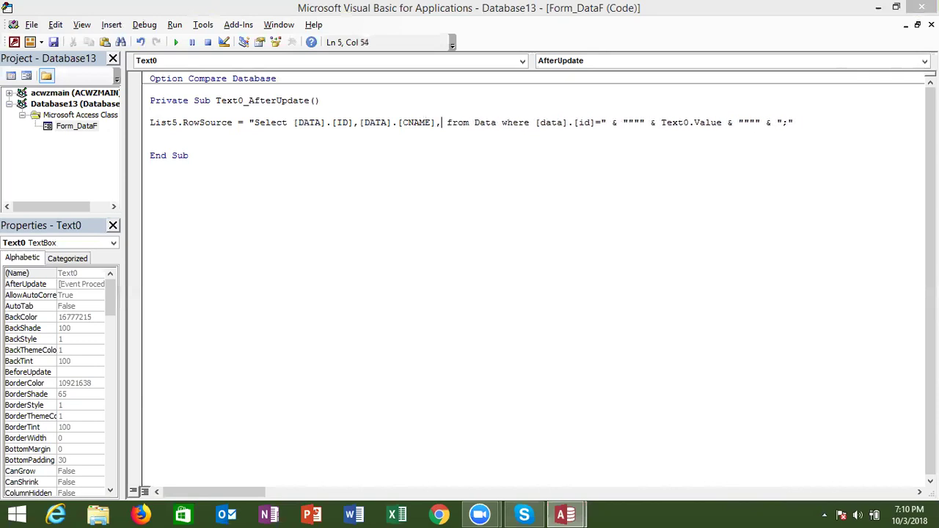
type("[DA")
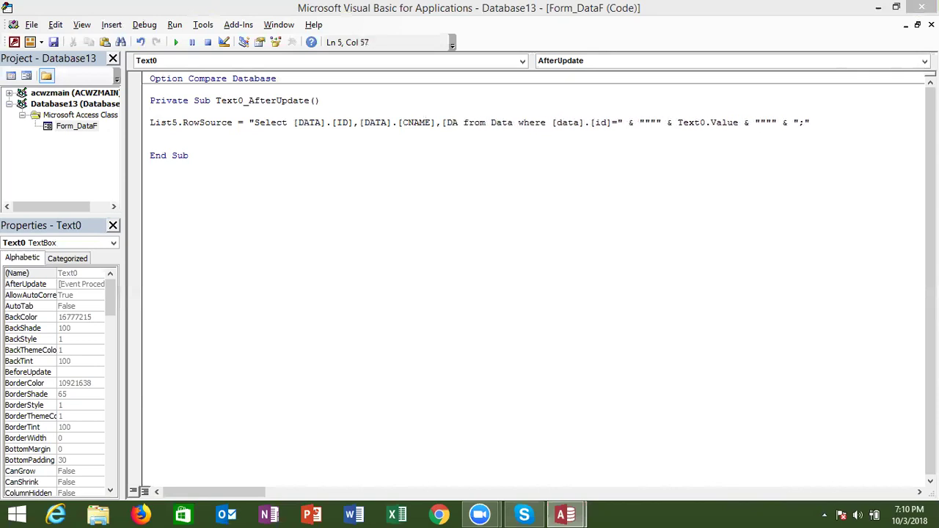
type("TA]")
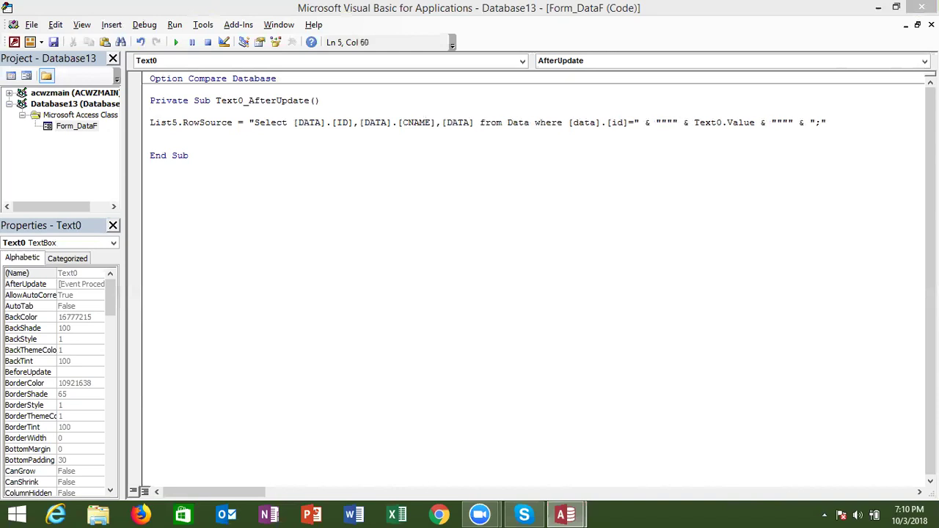
type(".")
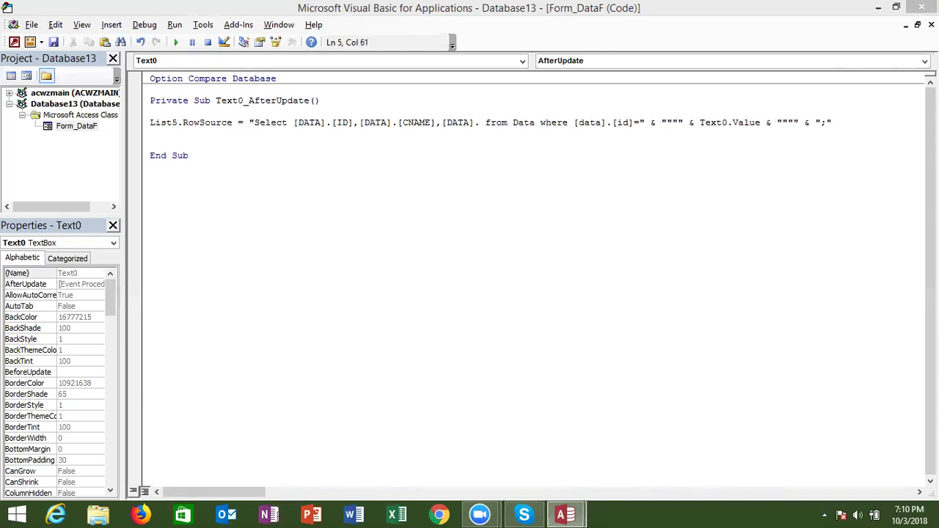
type("[AMR")
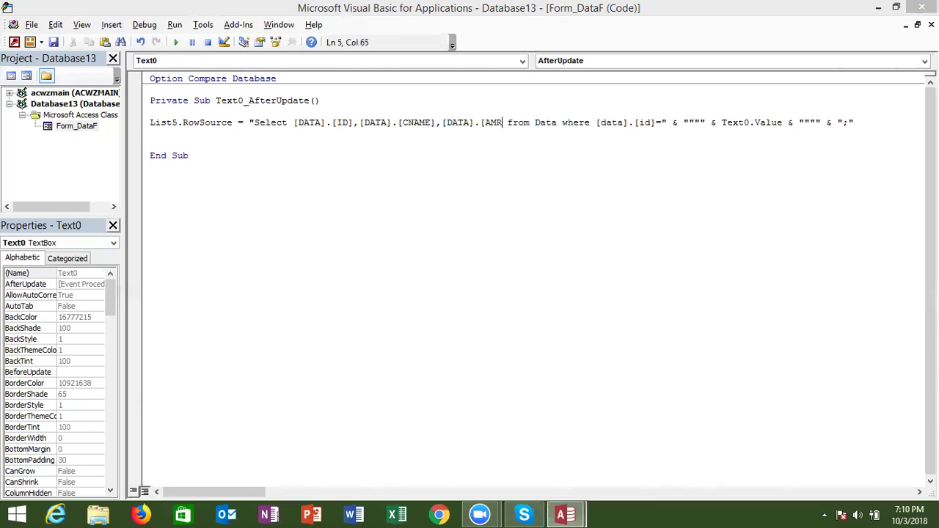
key("BackSpace")
key("BackSpace")
key("BackSpace")
type("CITY")
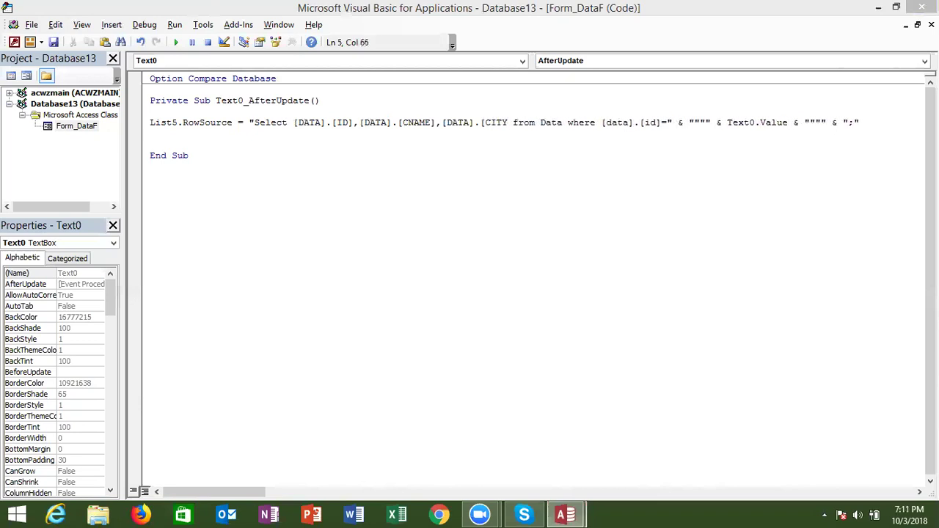
type("]")
type(",")
type("DATA")
key("BackSpace")
key("BackSpace")
key("BackSpace")
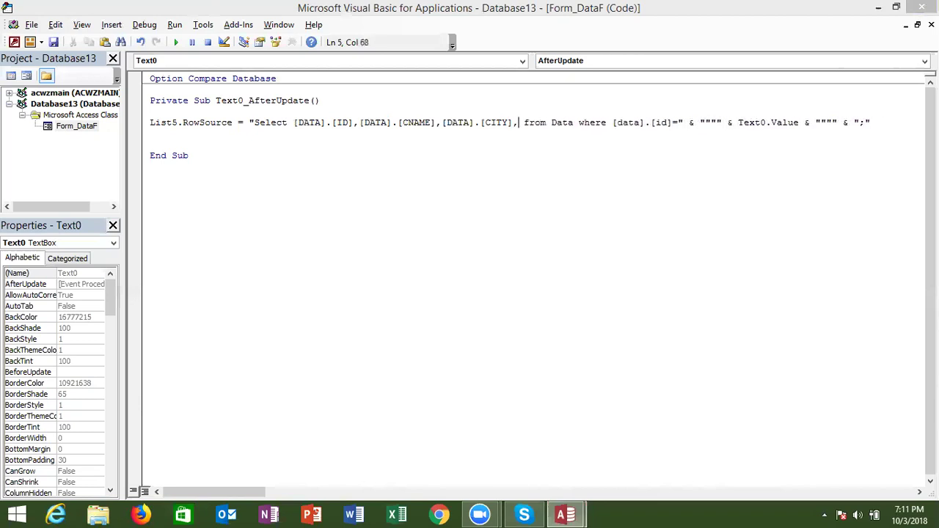
type("[DATA]")
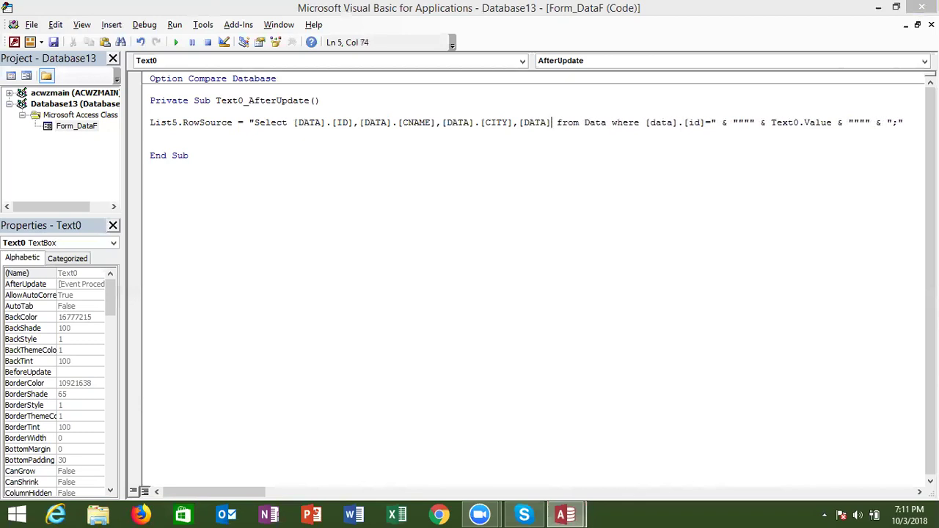
type(".")
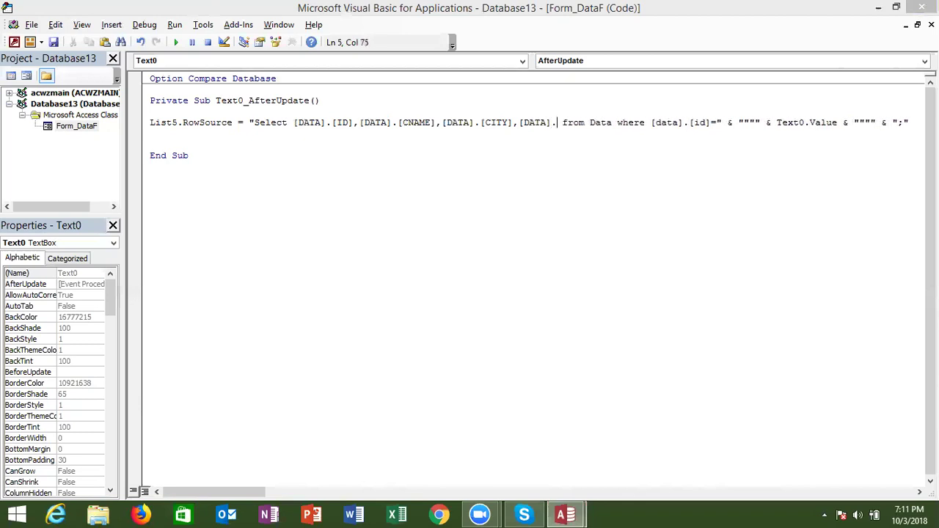
type("[CN")
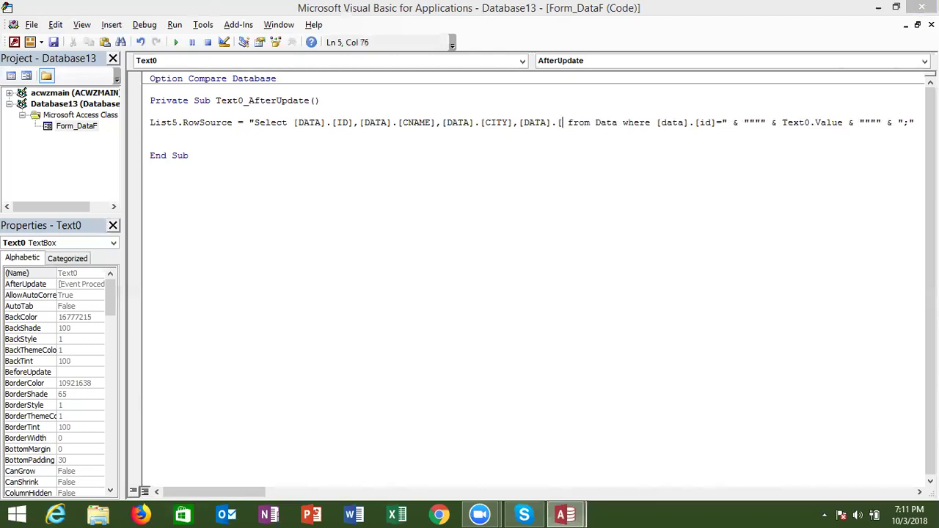
type("AME")
key("BackSpace")
key("BackSpace")
type("MT")
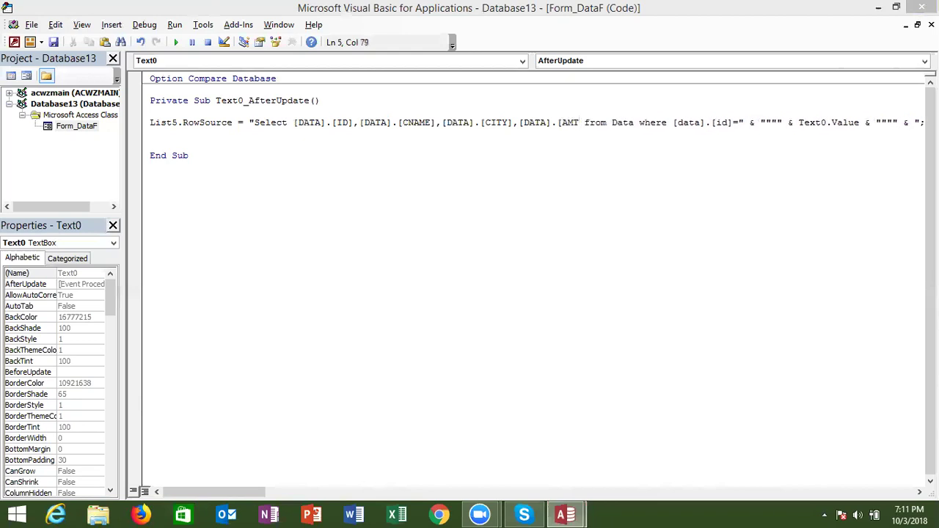
type("]")
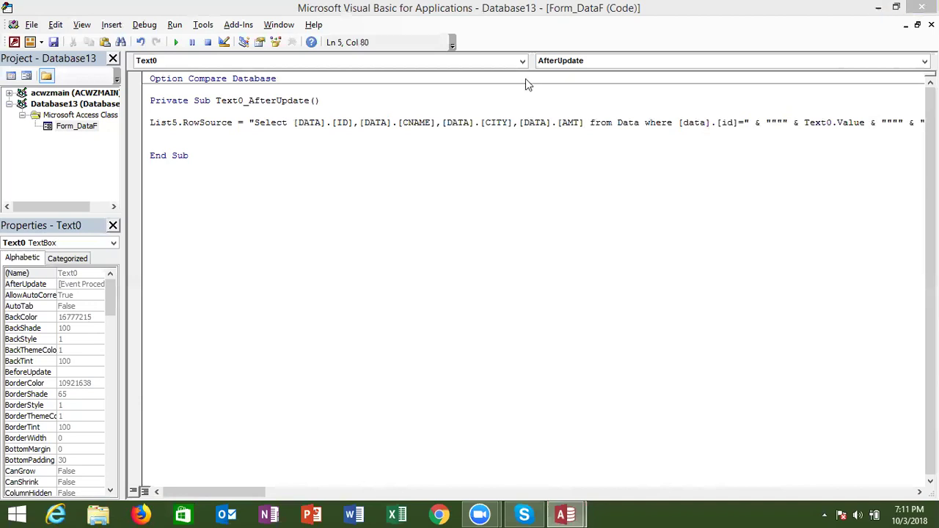
In the VBA editor, bring the end of the long RowSource SQL line into view.
key("Down")
key("Down")
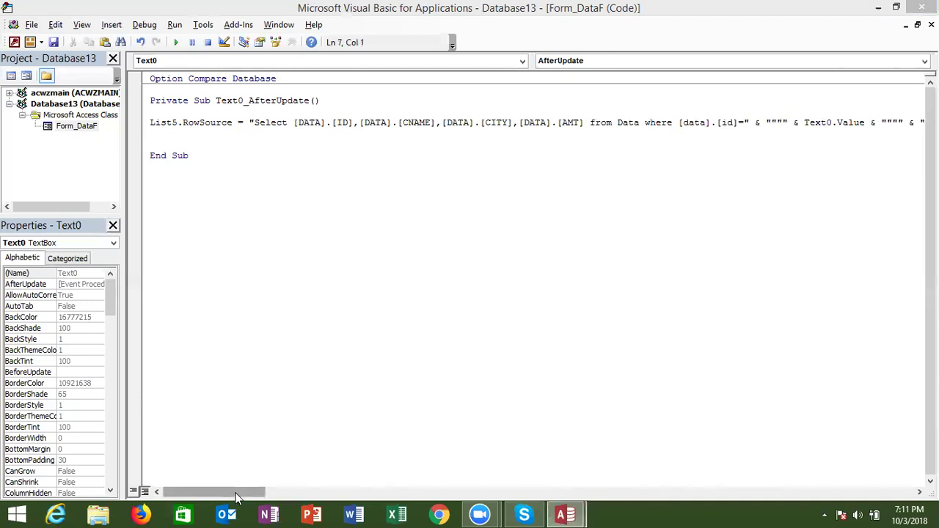
left_click(266, 490)
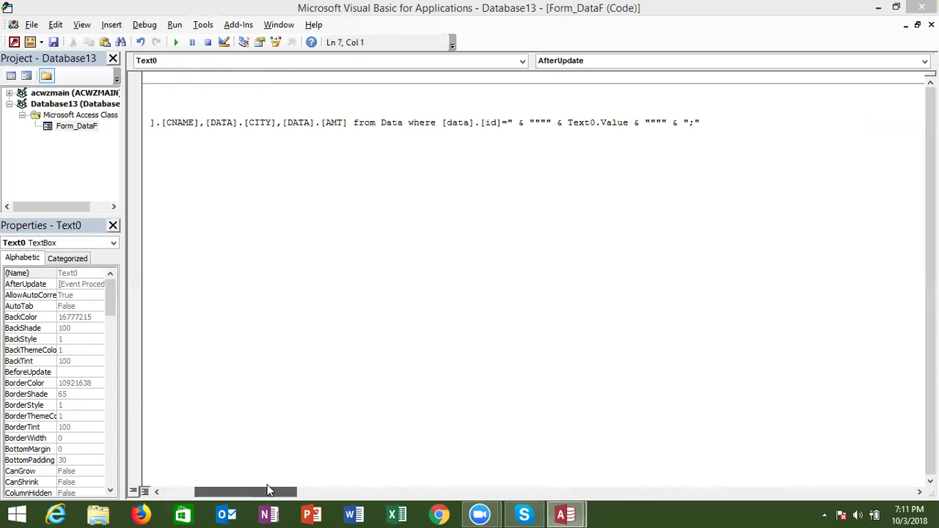
left_click_drag(265, 485, 264, 485)
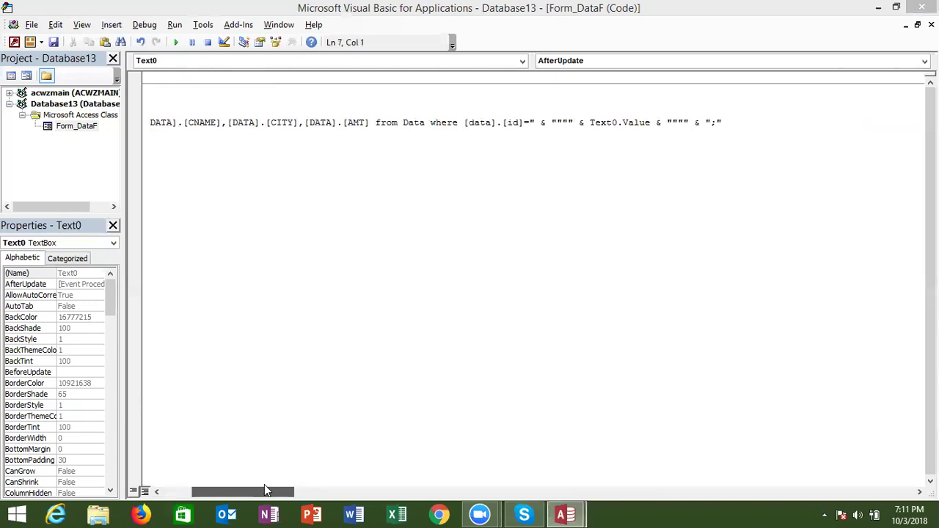
left_click_drag(264, 484, 235, 493)
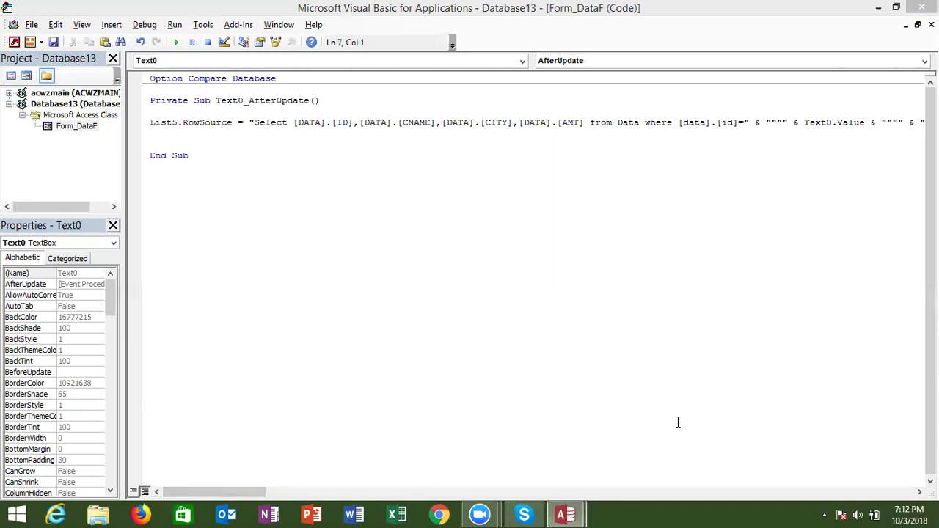
Back in Access, close the DataF design view and save the changes.
key("alt+F11")
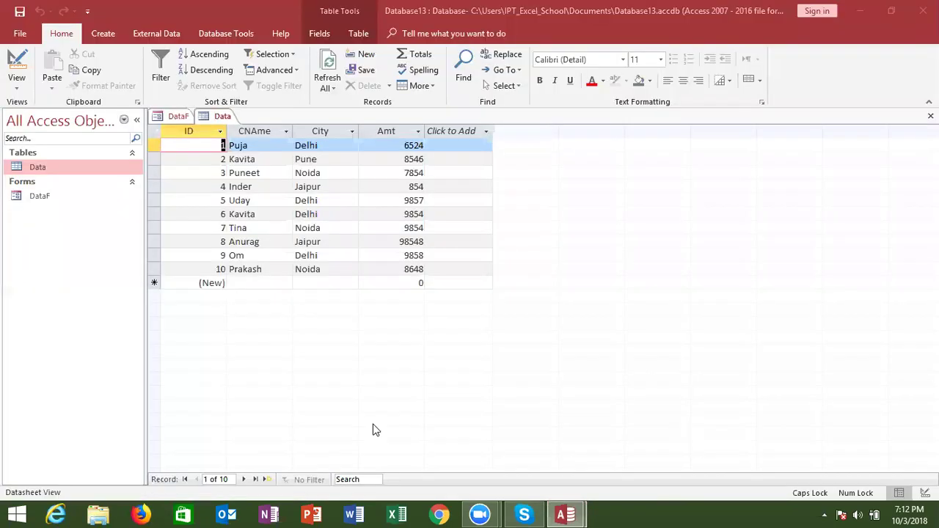
left_click(178, 116)
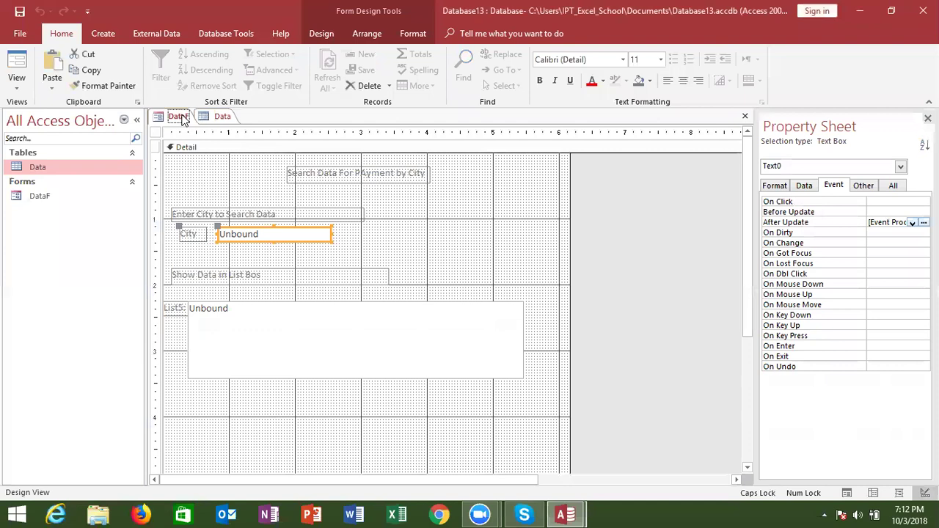
left_click(744, 116)
left_click(433, 297)
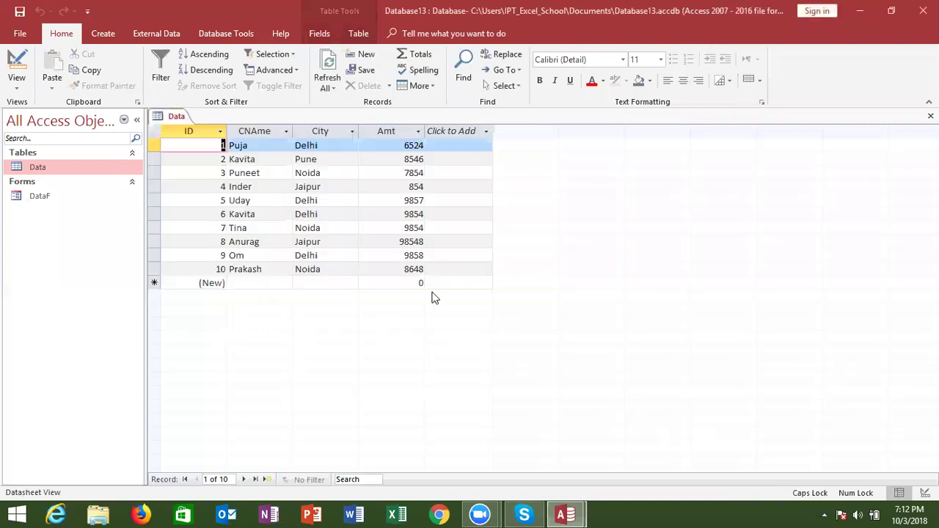
Open DataF, enter Noida in City, and close the form when the list stays empty.
double_click(104, 195)
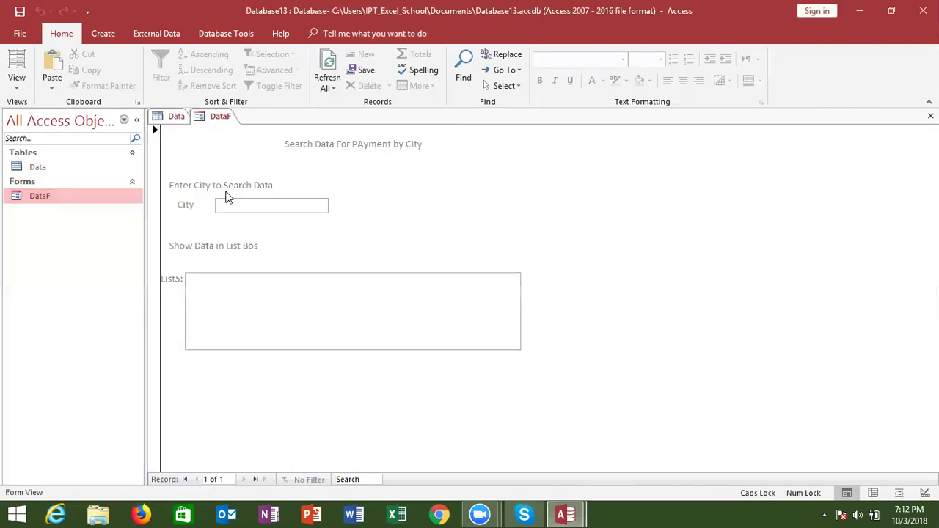
type("new")
key("BackSpace")
key("BackSpace")
key("BackSpace")
key("Caps_Lock")
type("Noida")
key("Tab")
key("Tab")
key("Tab")
key("Tab")
key("Tab")
key("Tab")
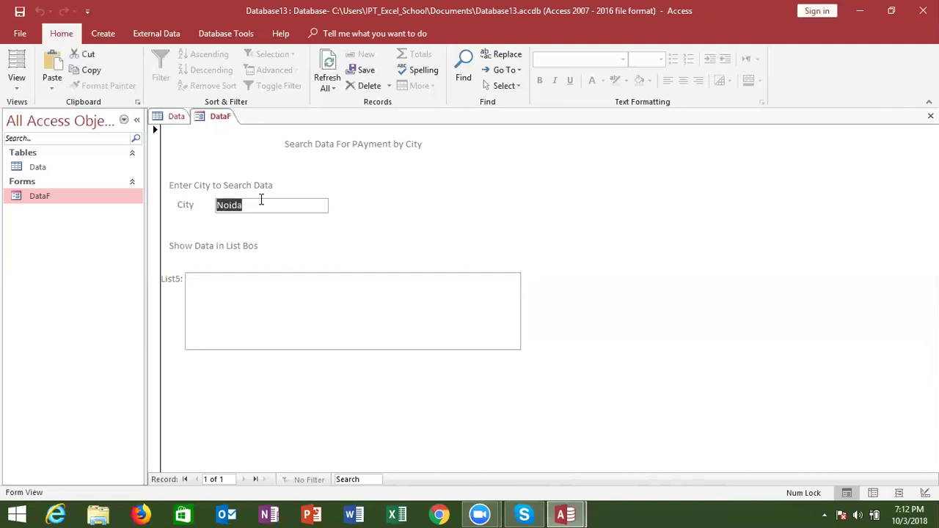
left_click(930, 116)
Open DataF in Design View and set the List5 list box's Bound Column to 4.
right_click(81, 197)
left_click(107, 238)
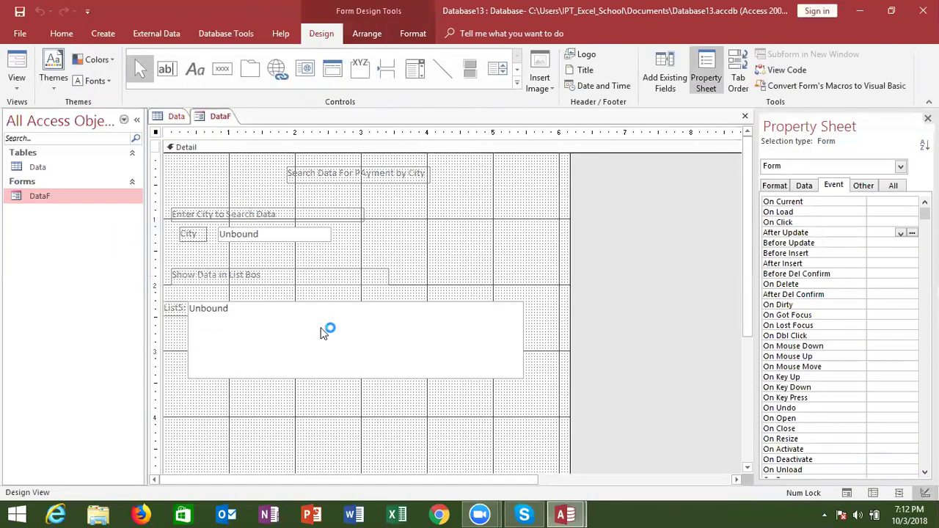
left_click(323, 330)
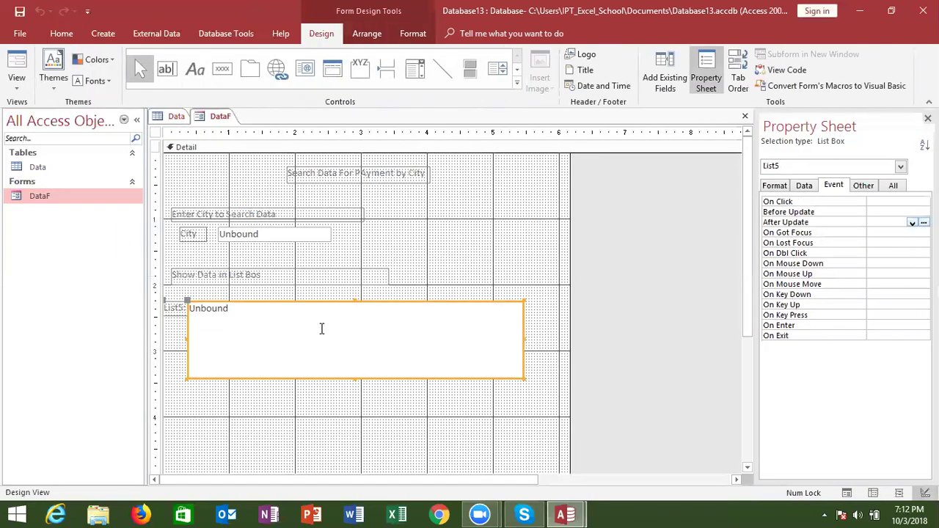
left_click(806, 186)
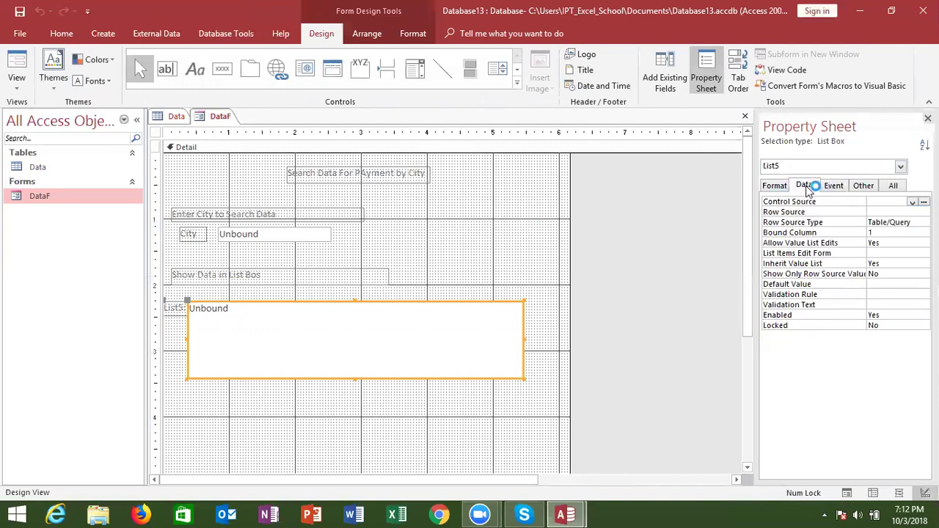
left_click(876, 232)
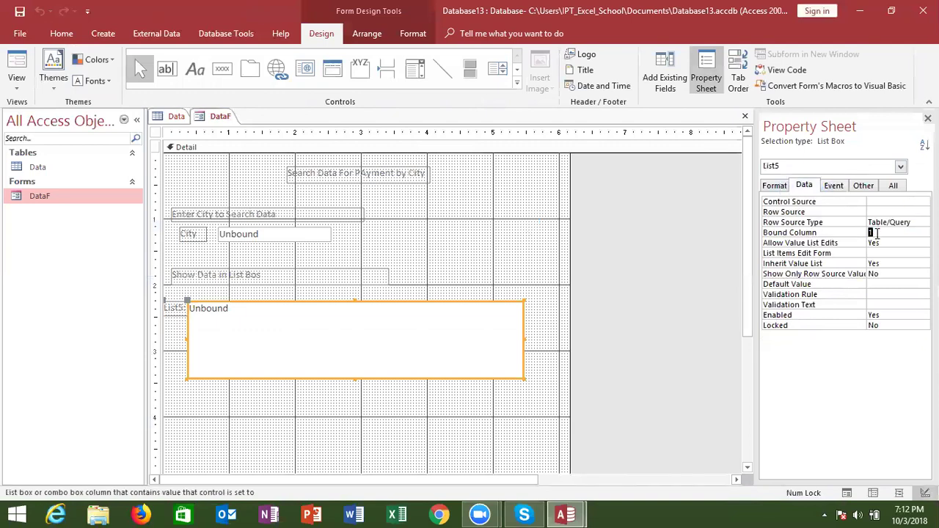
type("4")
key("Return")
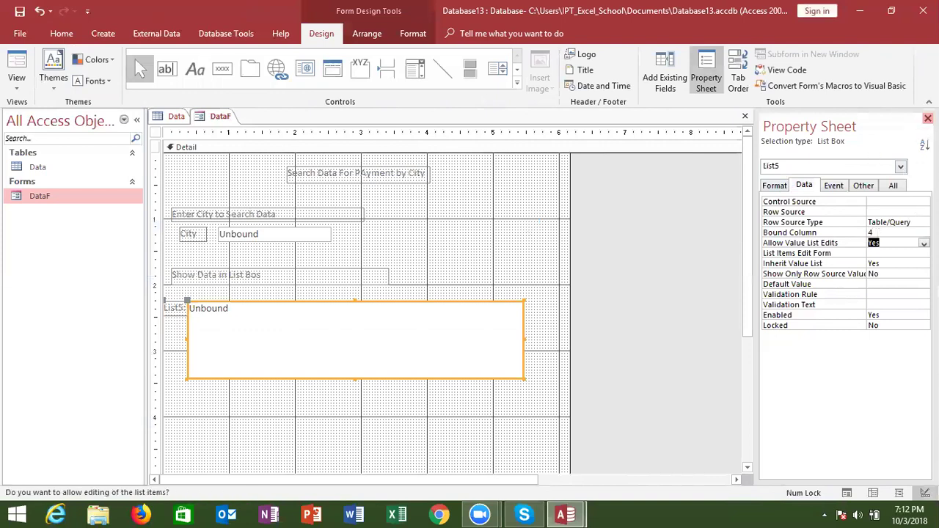
Leave Row Source Type as Table/Query, then close DataF and save its design.
left_click(888, 221)
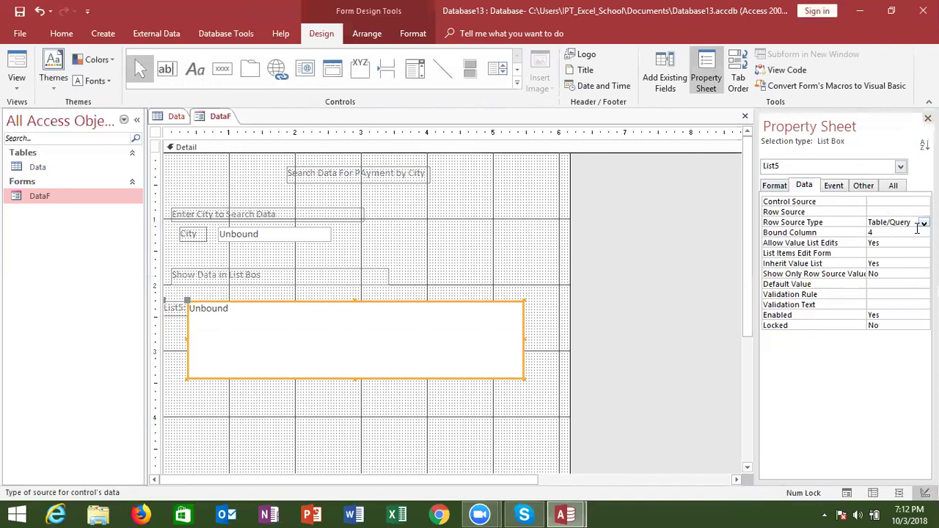
key("F4")
key("Escape")
left_click(928, 118)
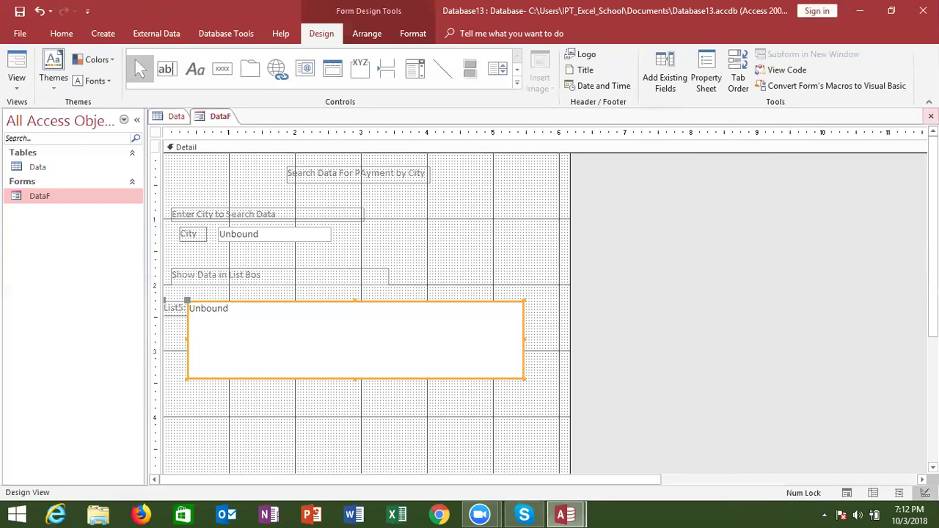
left_click(931, 115)
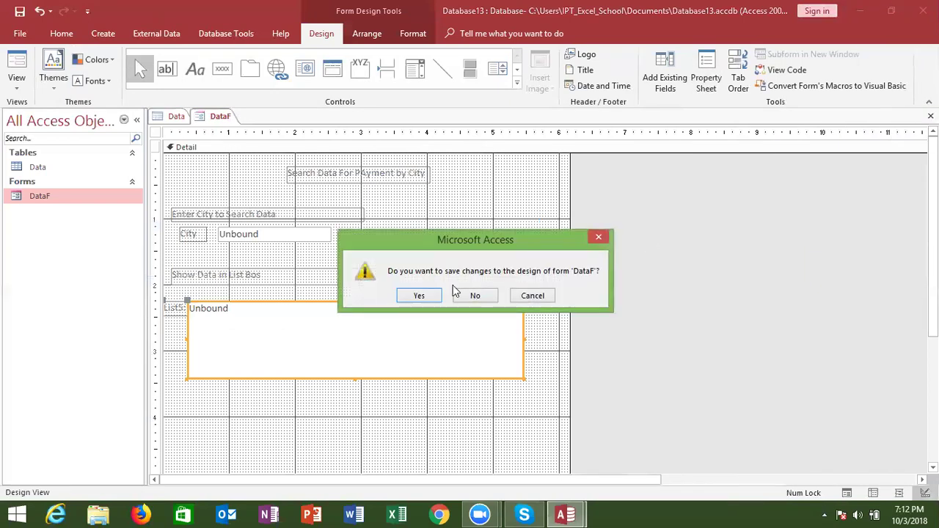
left_click(420, 296)
Retest DataF with the city Noida, close it, and return to the VBA code.
double_click(79, 191)
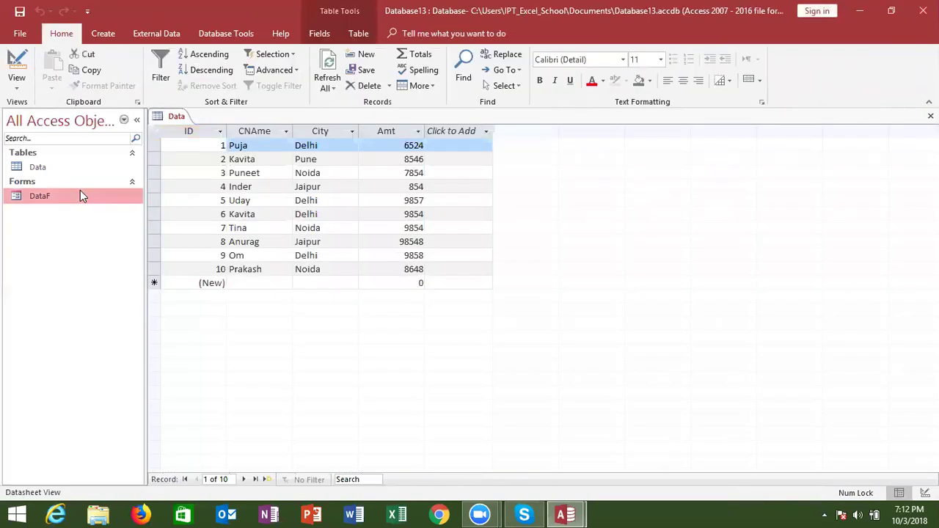
type("Noida")
key("Return")
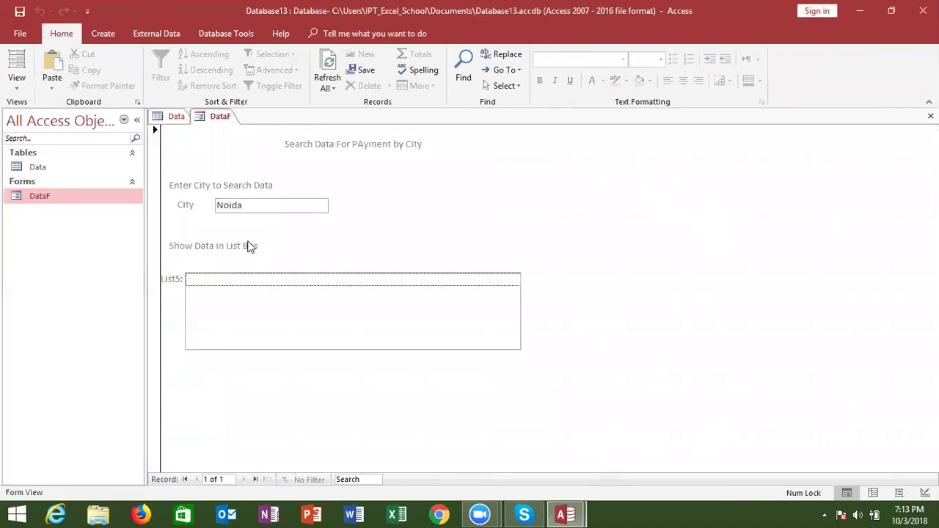
left_click(930, 116)
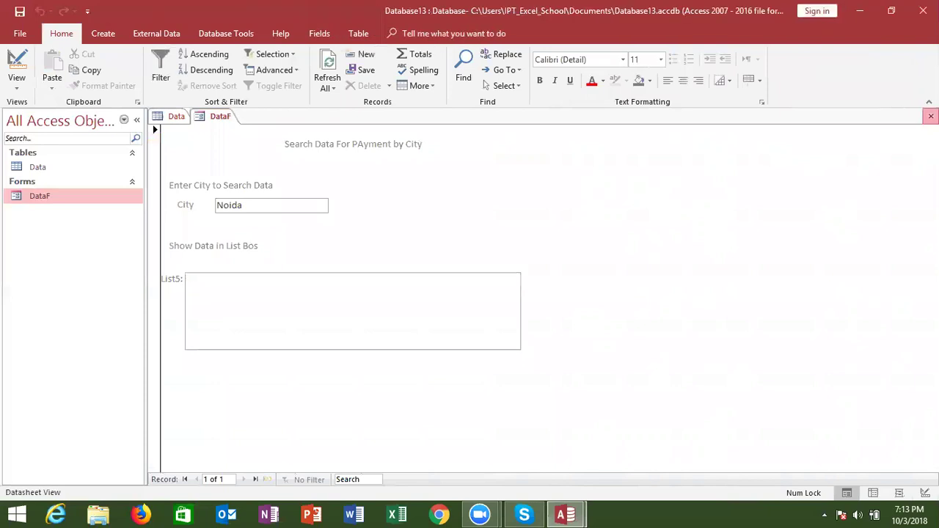
key("alt+F11")
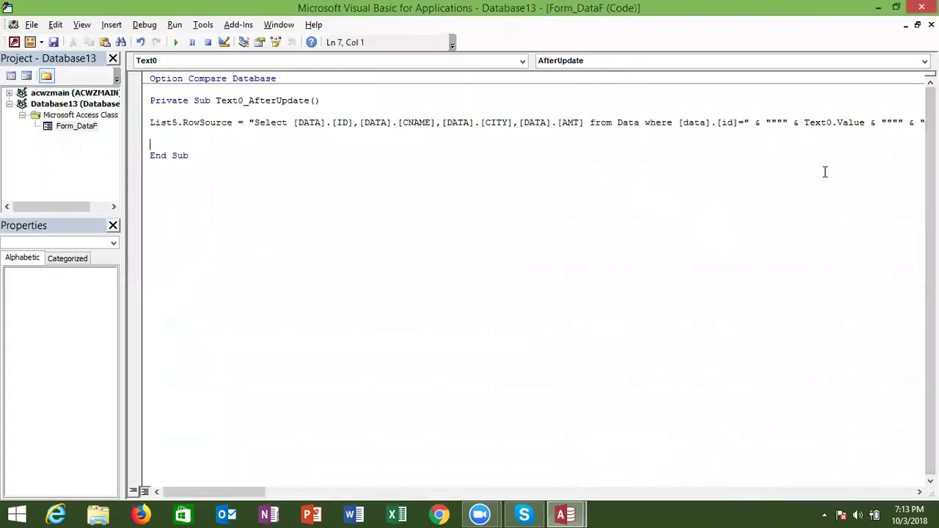
Type msgbox on the blank line after the RowSource statement, before End Sub.
left_click_drag(825, 172, 828, 126)
left_click(827, 126)
left_click(213, 143)
type("msgbox")
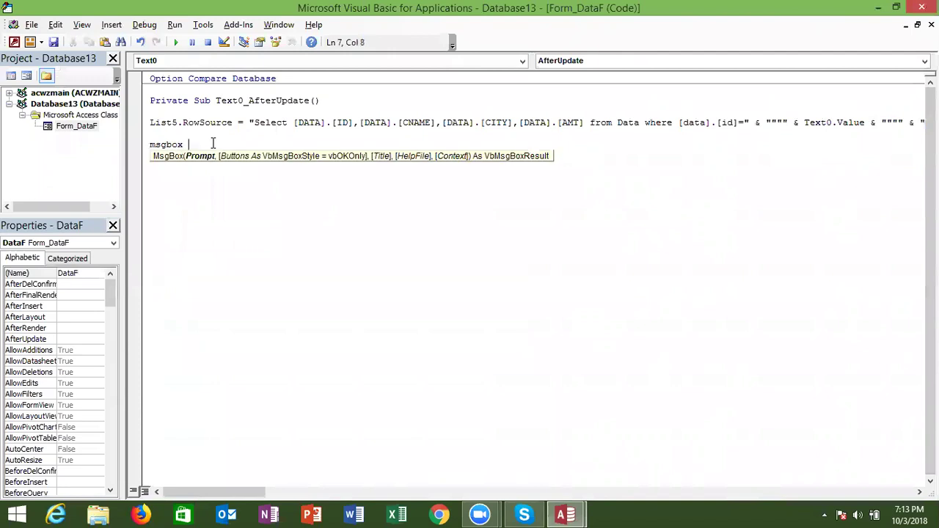
Copy the quoted SQL string from the RowSource line, paste it after MsgBox, and return to Access.
left_click_drag(249, 123, 514, 101)
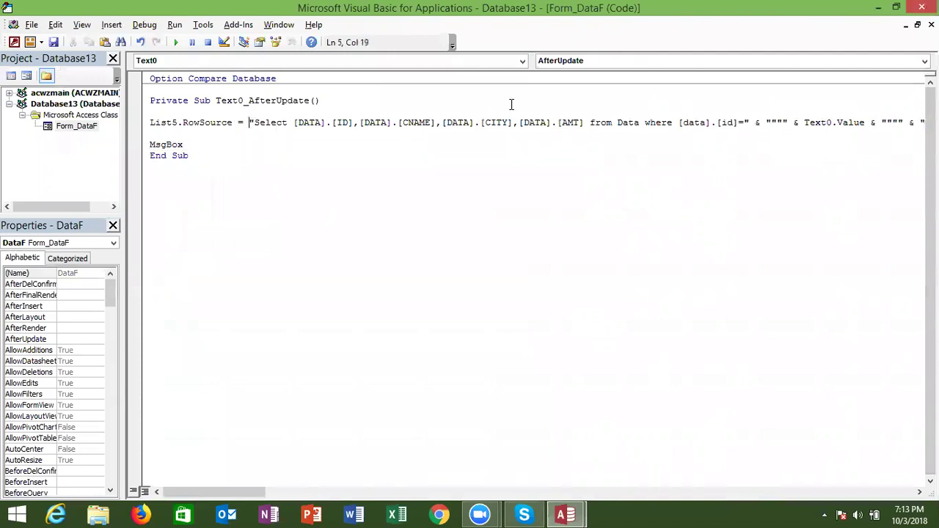
left_click_drag(863, 125, 150, 145)
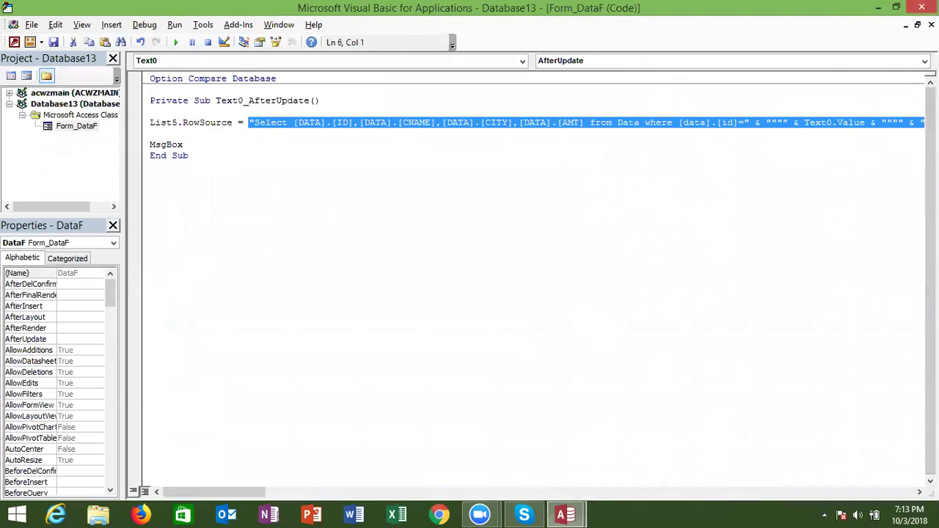
left_click(455, 168)
left_click(348, 140)
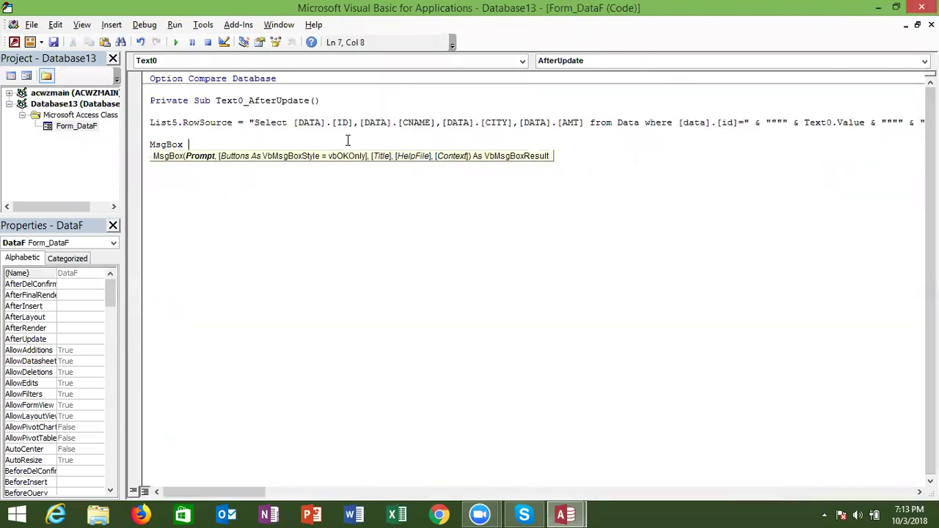
type("\"Select [DATA].[ID],[DATA].[CNAME],[DATA].[CITY],[DATA].[AMT] from Data where [data].[id]=\" & \"\"\"\" & Text0.Value & \"\"\"\" & \";\"")
left_click(341, 185)
key("alt+F11")
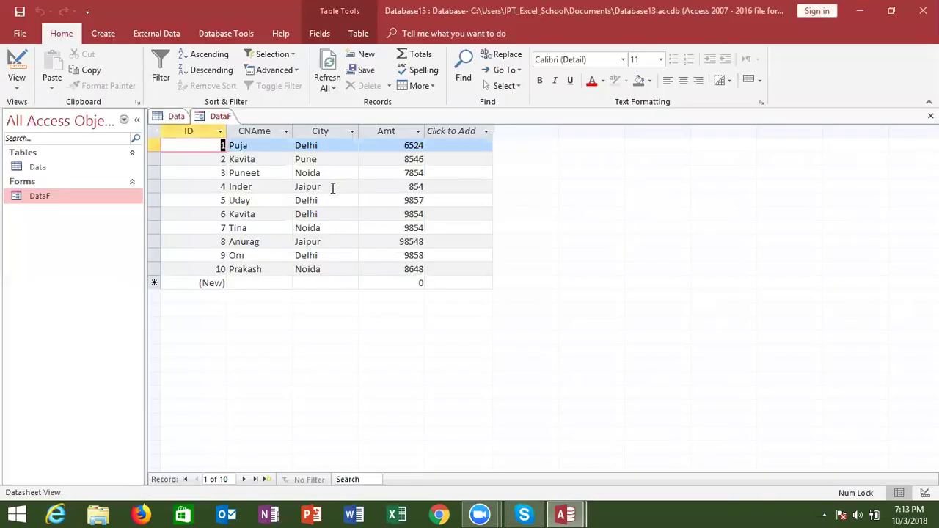
Run DataF with the city delhi and note the query filters by ID. Then close and save the form.
left_click(63, 203)
double_click(63, 207)
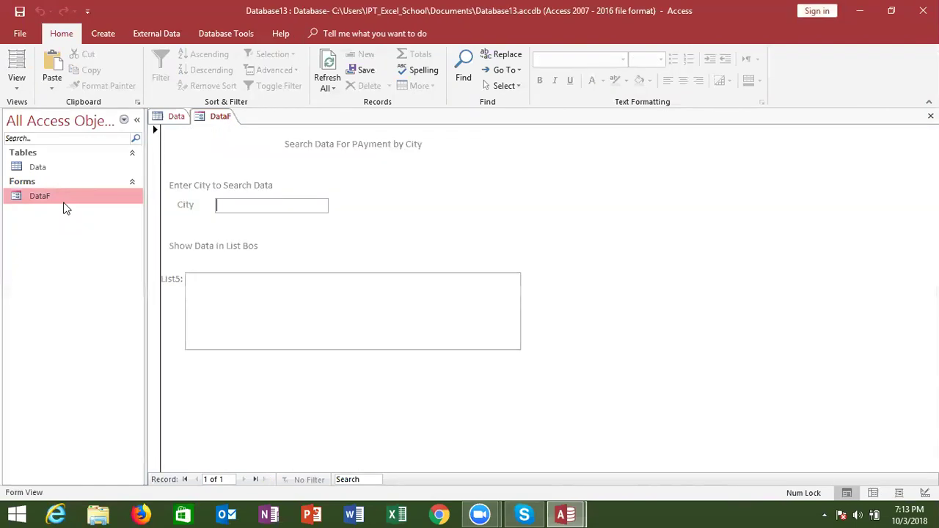
type("delhi")
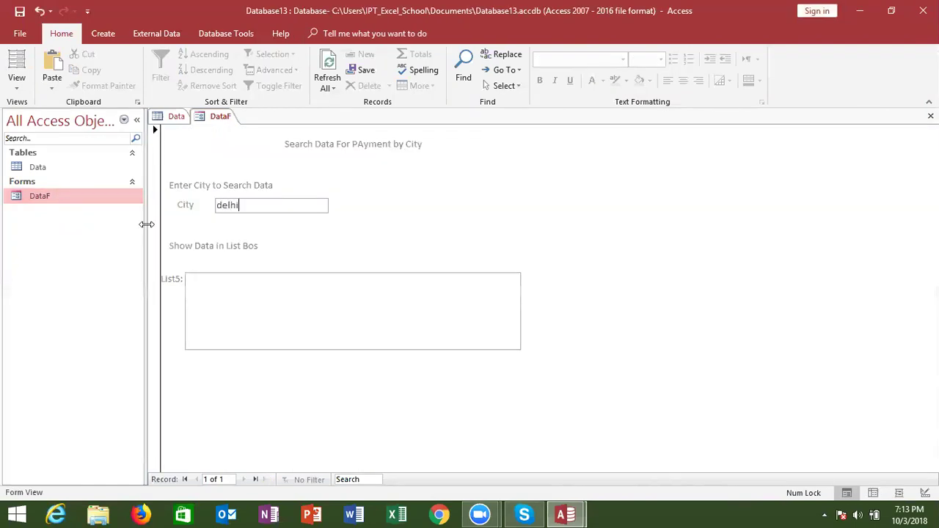
key("Return")
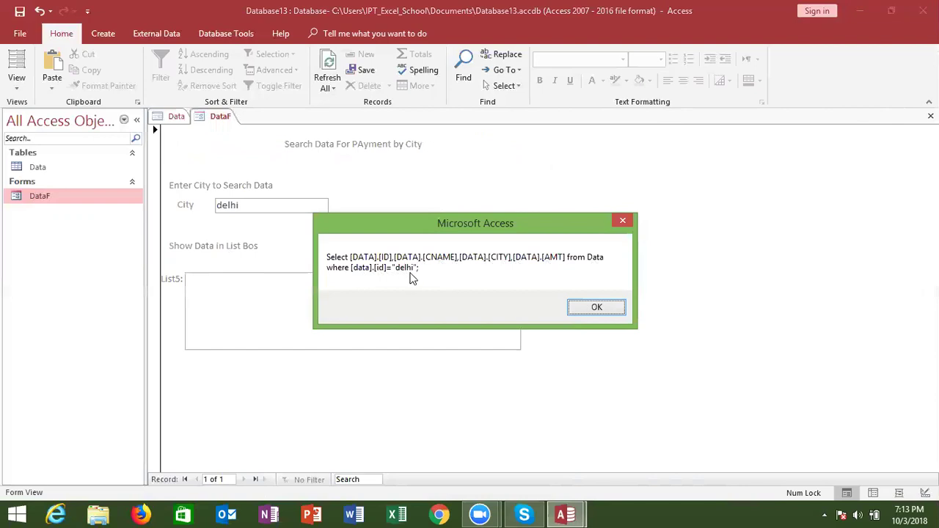
left_click(591, 309)
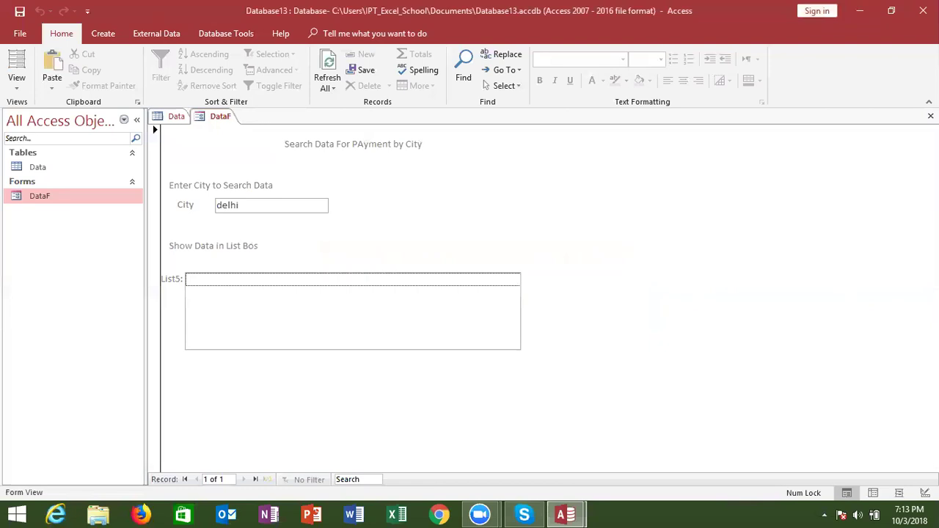
left_click(930, 116)
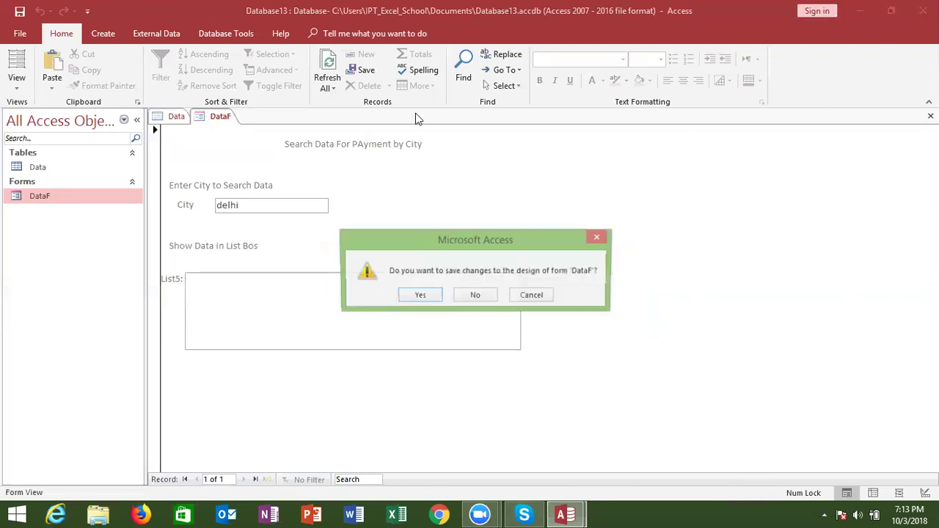
left_click(429, 300)
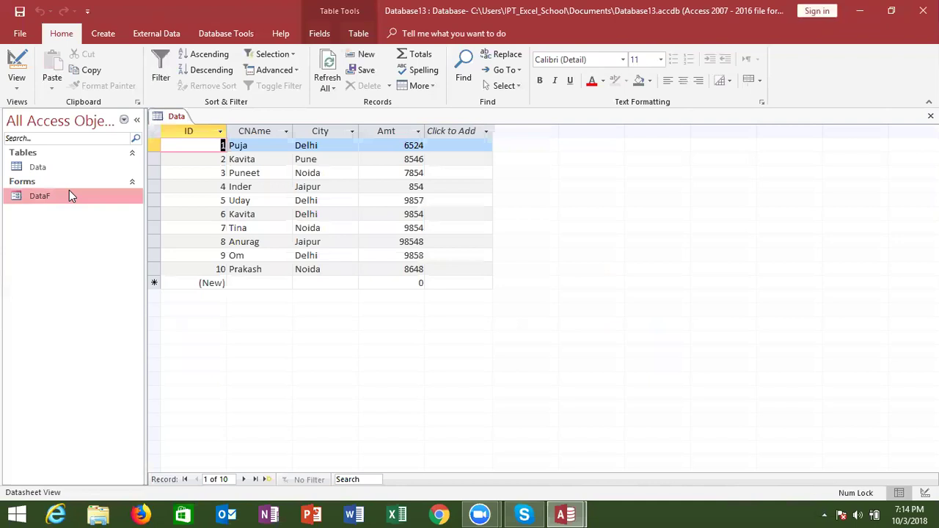
Open DataF in Design View and go to the list box's Row Source property.
right_click(69, 191)
left_click(100, 234)
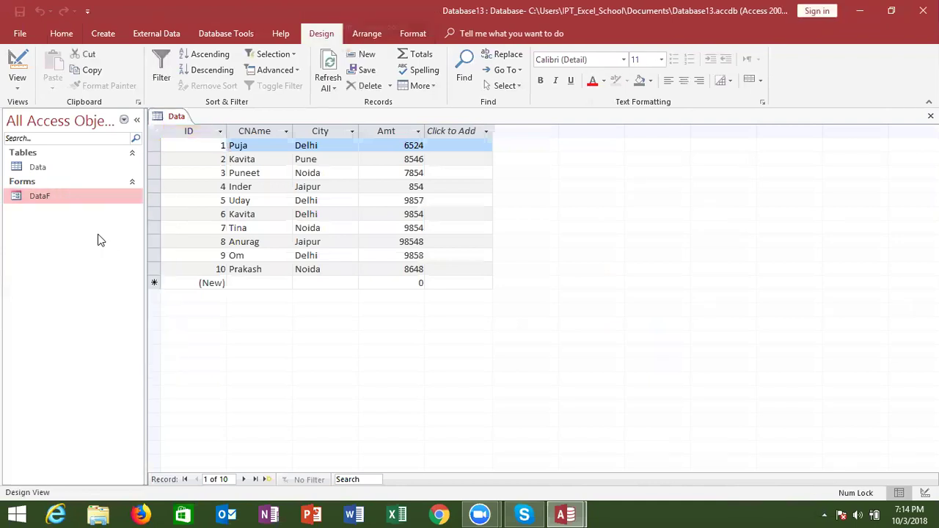
left_click(331, 303)
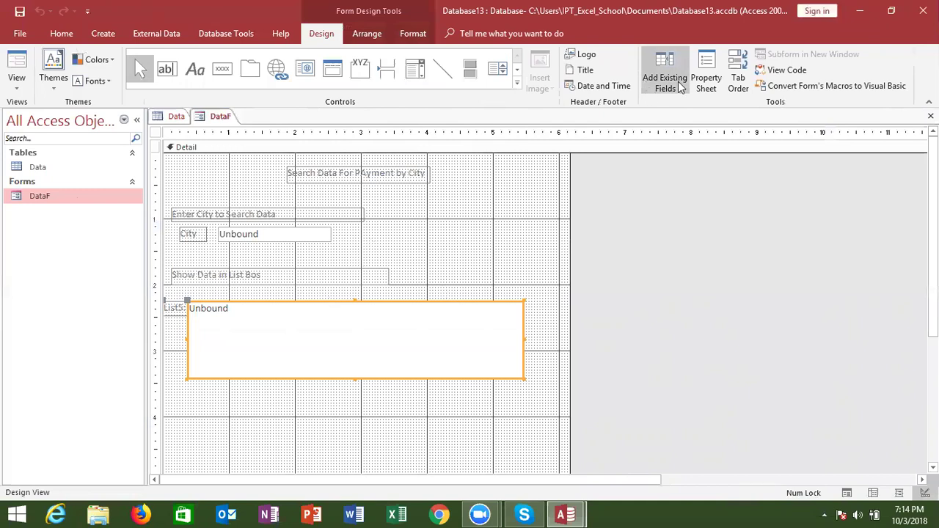
left_click(700, 80)
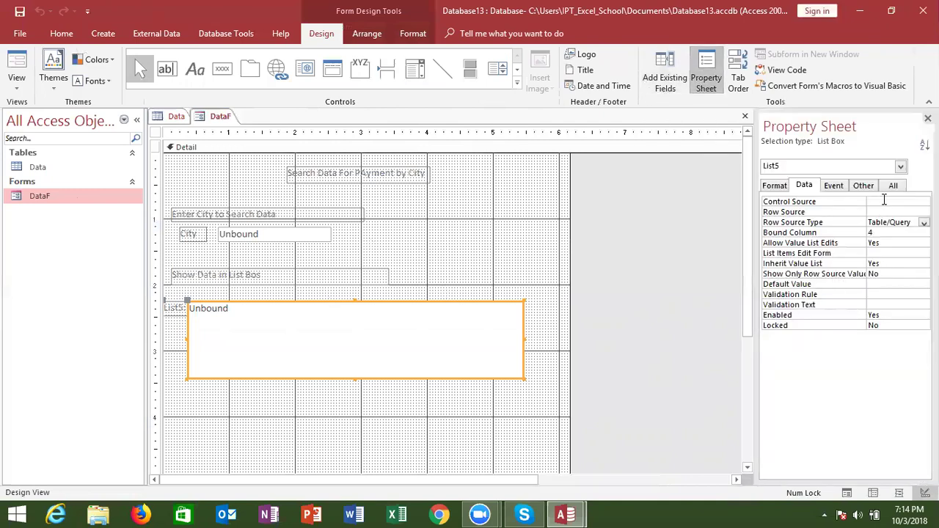
left_click(881, 212)
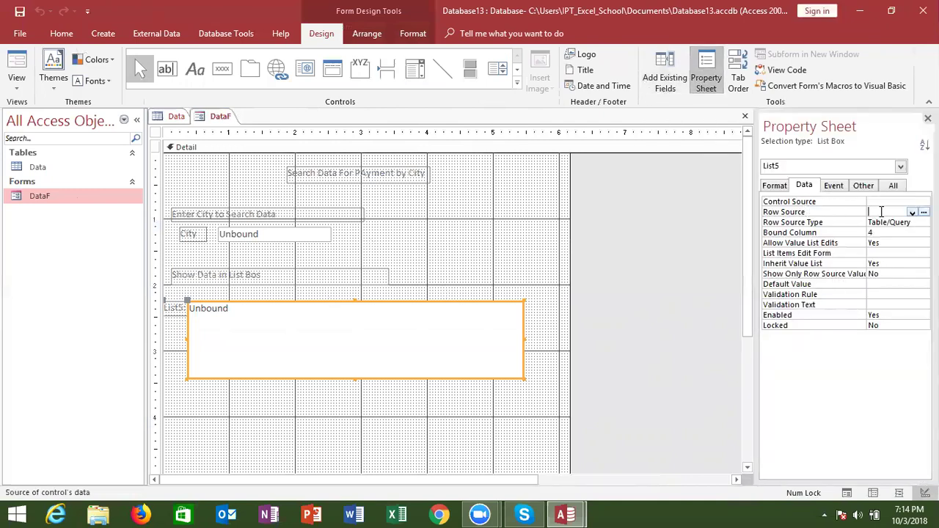
Set the list box Row Source to a Select from data where id = Delhi query, and save.
type("Selec")
type(" fro")
key("BackSpace")
key("BackSpace")
type("r")
type("m")
type(" data")
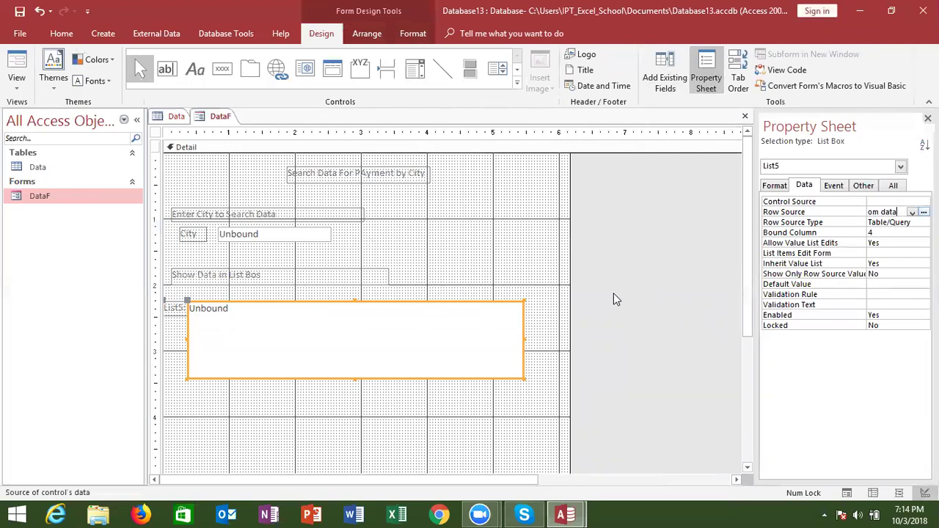
type(" where")
type("at")
key("BackSpace")
key("BackSpace")
key("BackSpace")
key("BackSpace")
type("id")
type("=")
type("Delh")
key("Return")
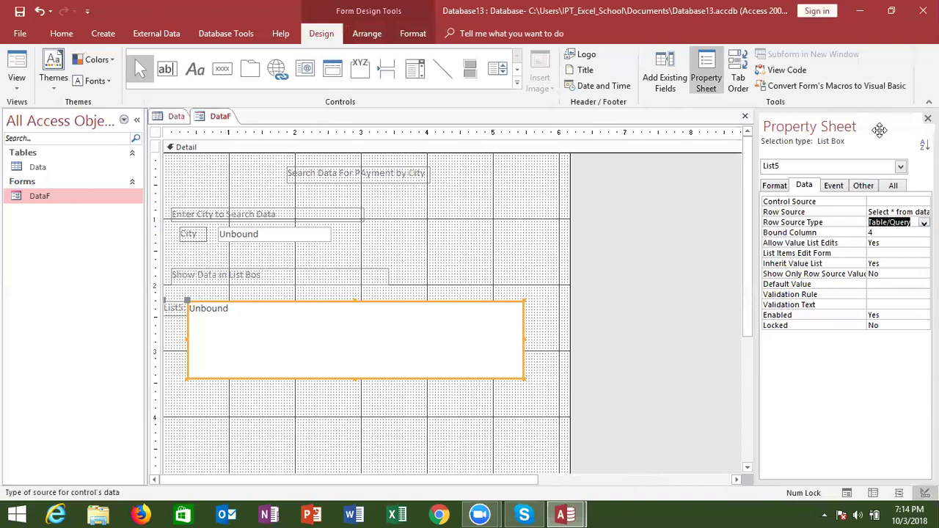
left_click(745, 118)
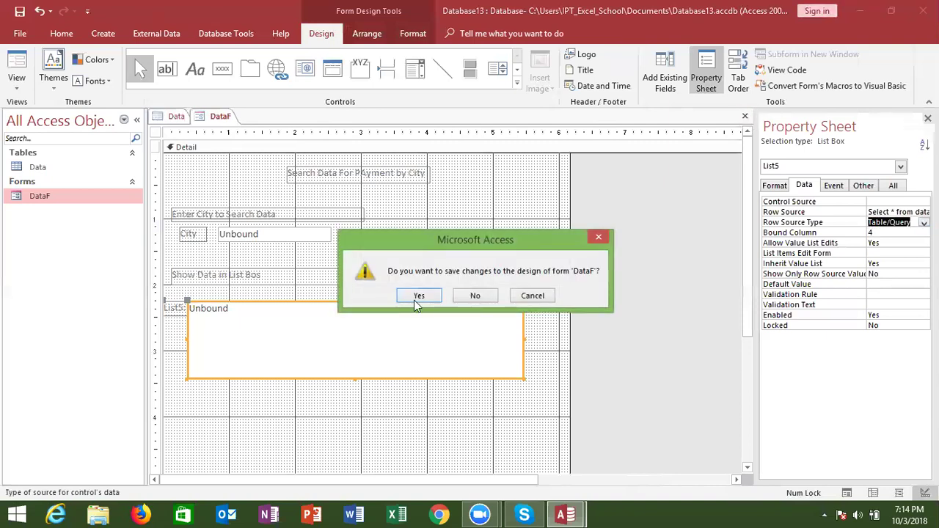
left_click(417, 296)
Open DataF past the data type mismatch error, search a city, read the SQL message, close it.
double_click(85, 200)
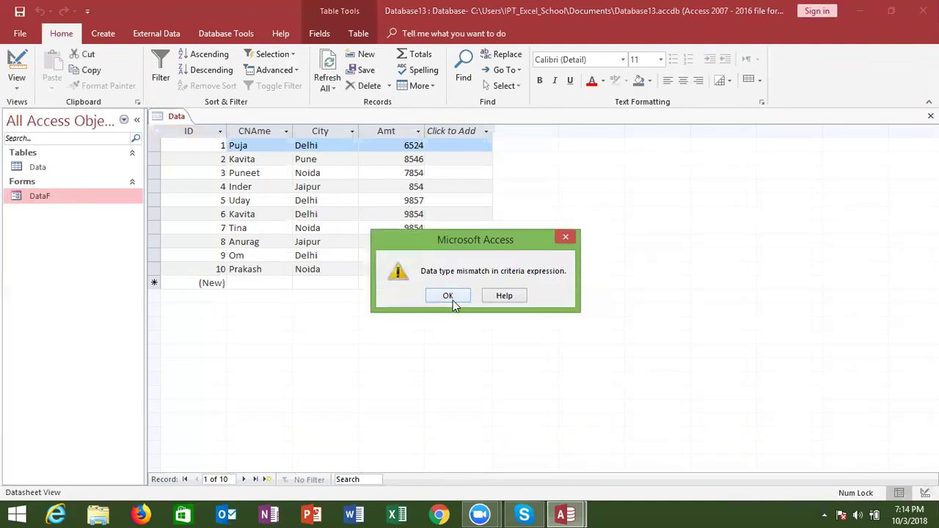
left_click(448, 296)
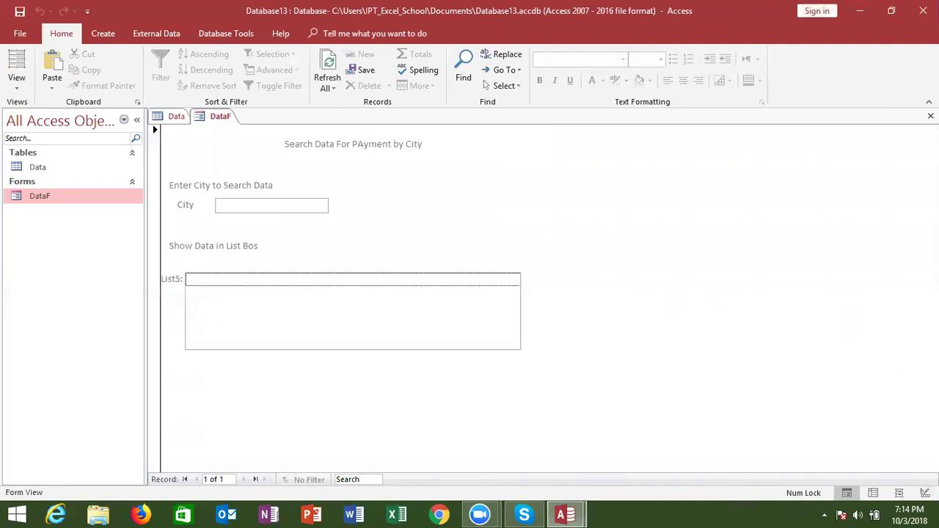
type("Data")
key("Return")
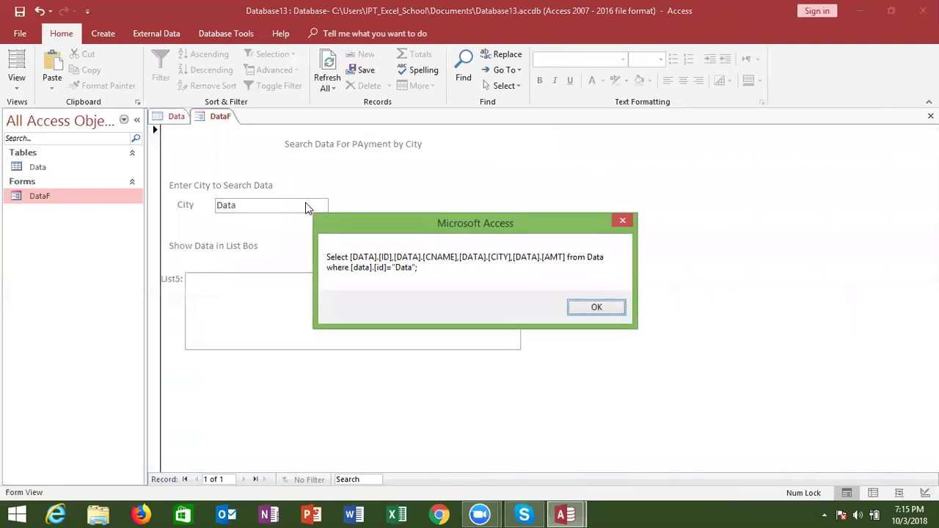
left_click(599, 308)
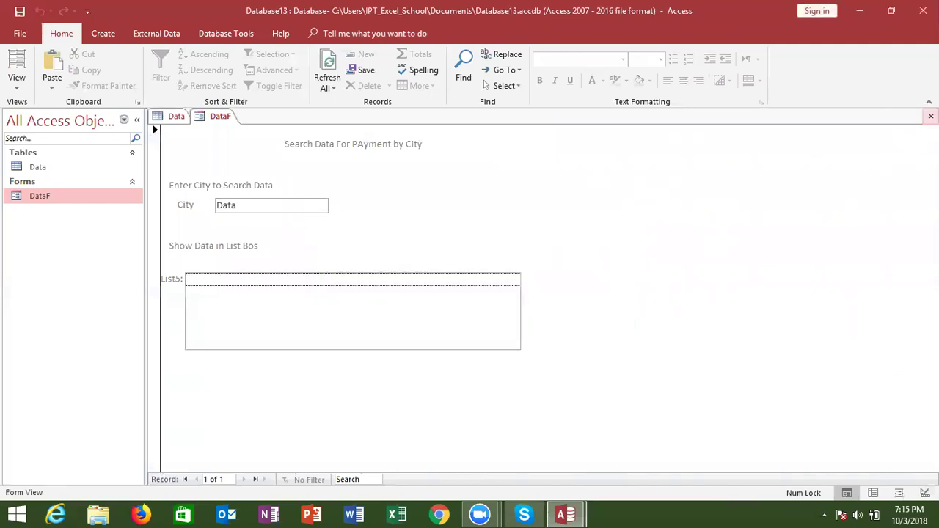
left_click(930, 116)
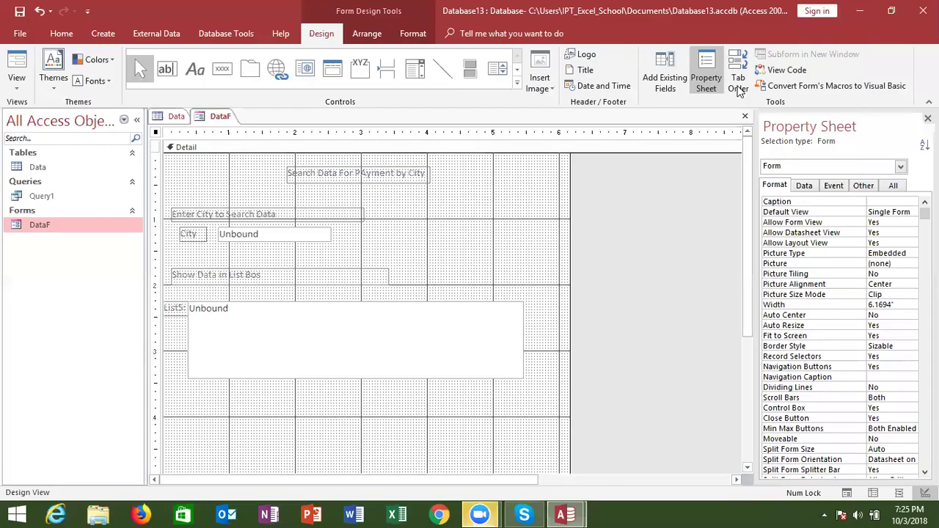
Check the list box's Column Count and the AfterUpdate code filtering on City, then close DataF.
left_click(351, 308)
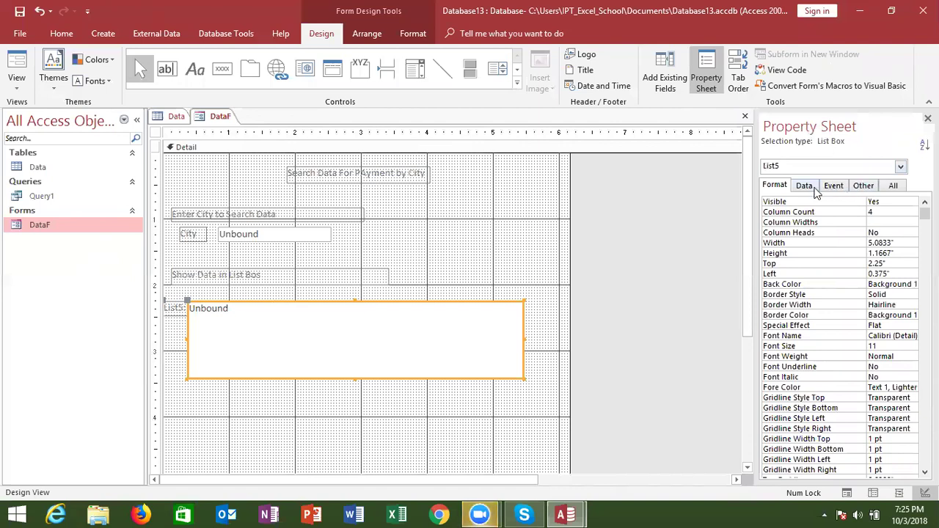
double_click(879, 212)
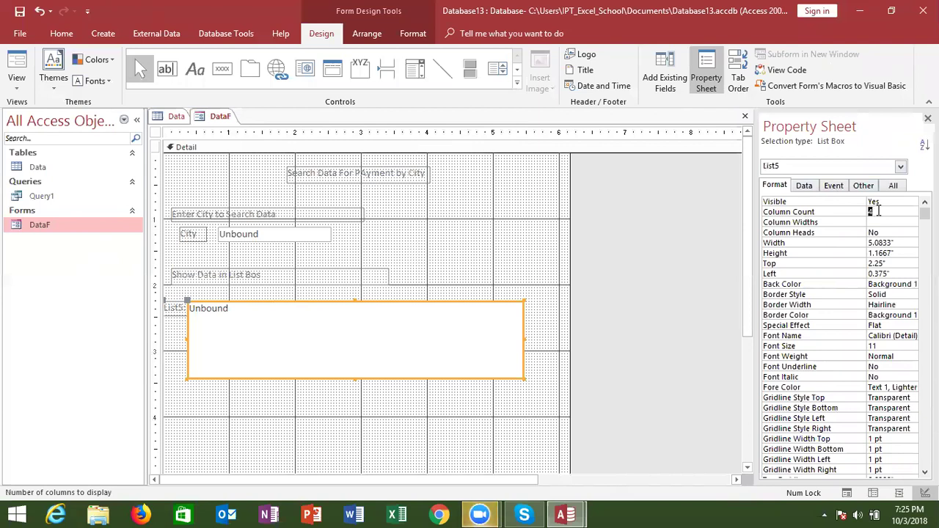
key("alt+Tab")
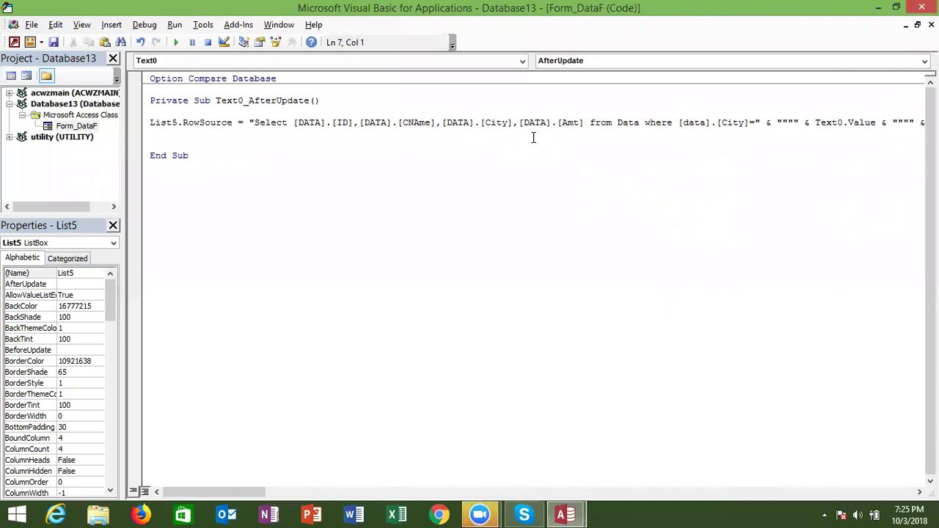
key("alt+Tab")
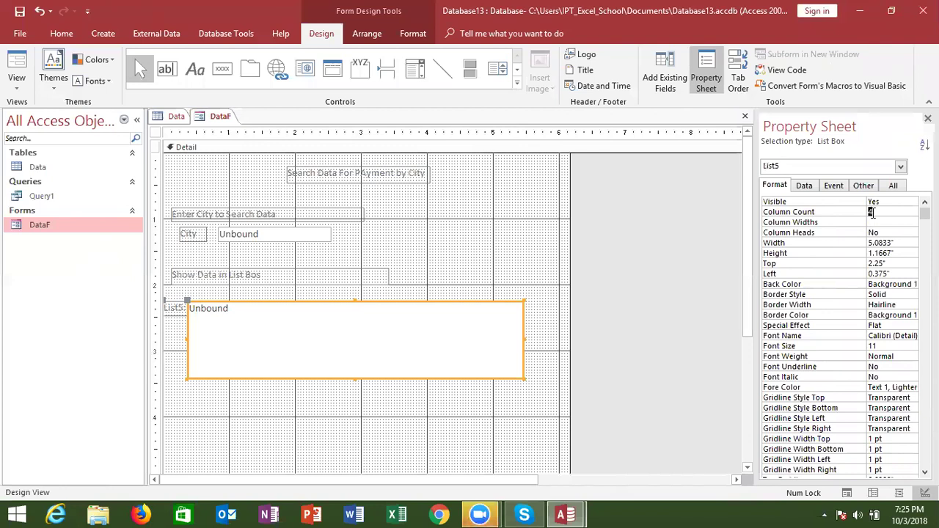
key("alt+Tab")
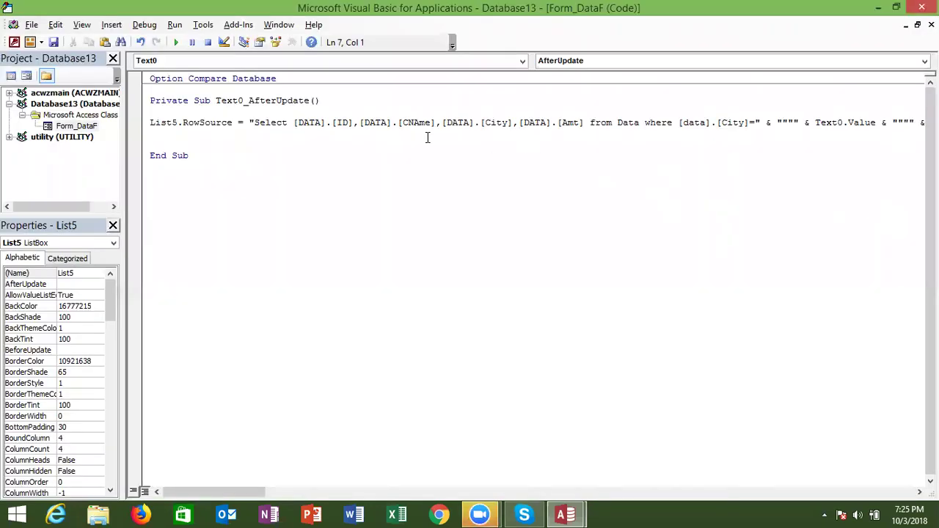
left_click(695, 123)
double_click(732, 125)
left_click(589, 155)
key("alt+Tab")
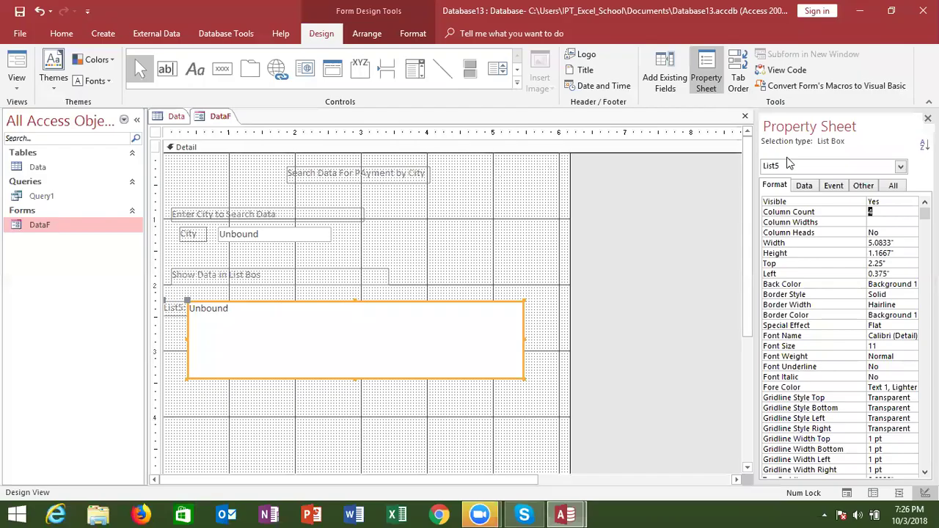
left_click(745, 118)
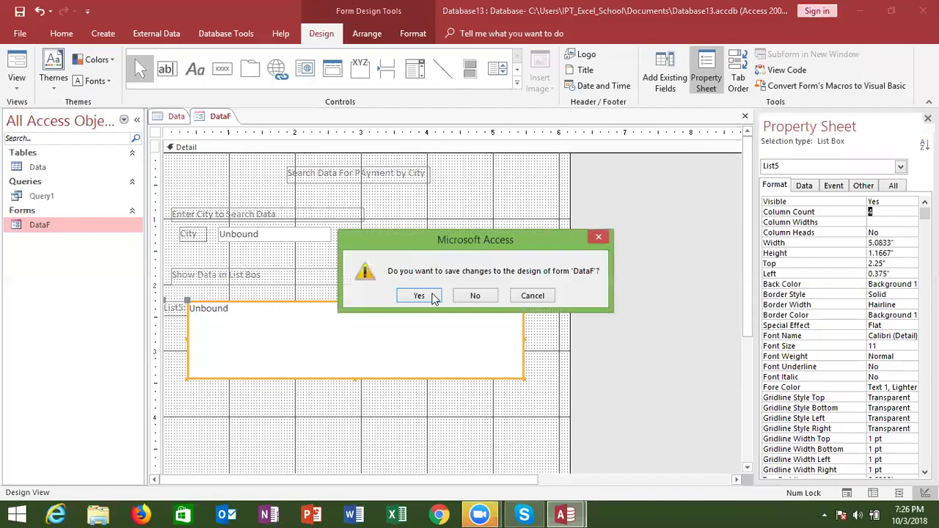
Save DataF, search Delhi to list its four records, then close the form and Data table.
left_click(430, 299)
double_click(76, 231)
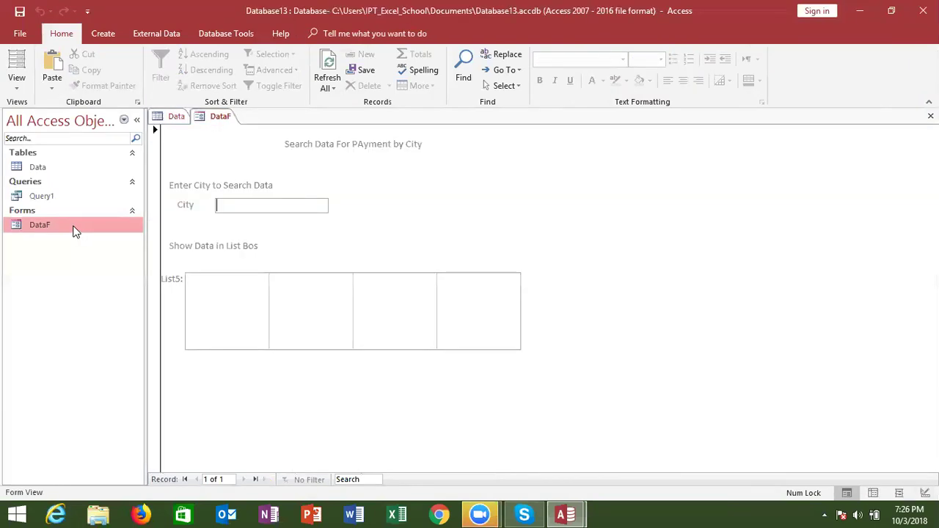
type("Delhi")
key("Return")
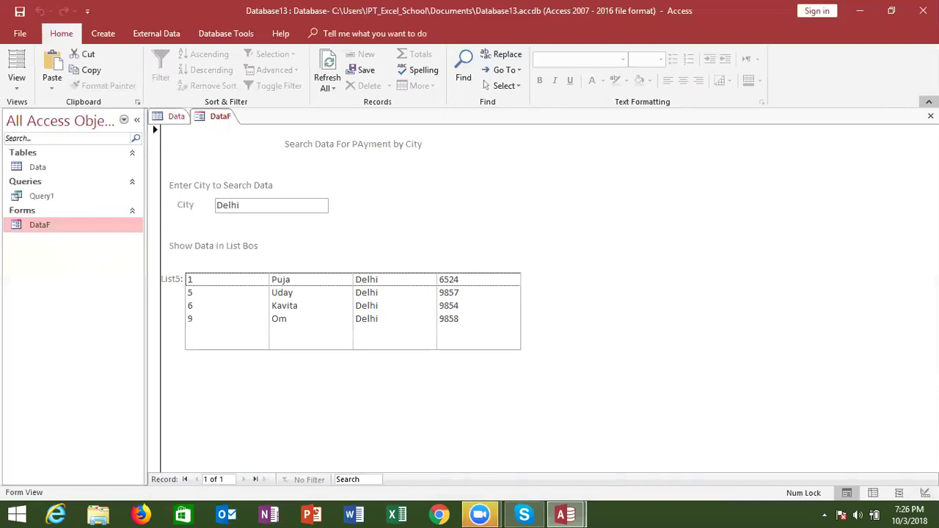
left_click(931, 116)
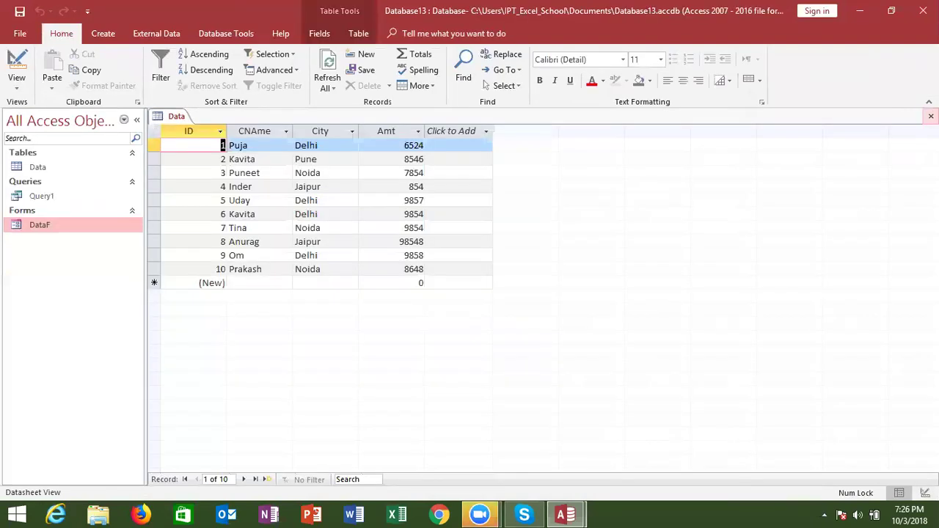
left_click(931, 116)
Start a new blank form in Design View, drawing and then discarding an empty label.
left_click(110, 34)
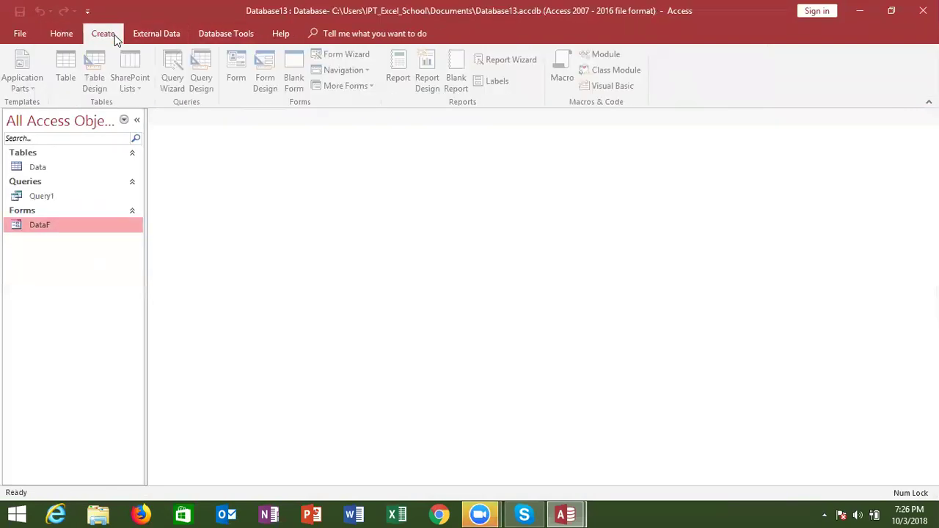
left_click(268, 82)
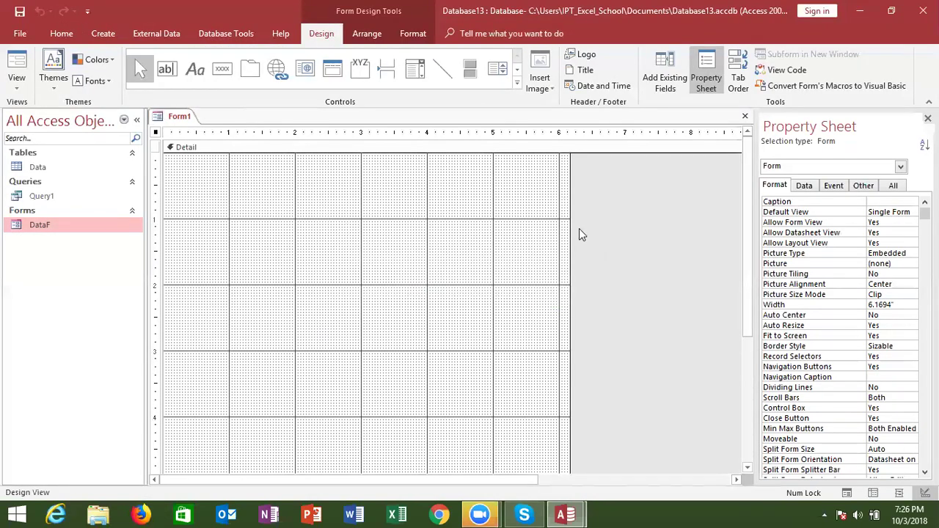
left_click(430, 219)
left_click(223, 70)
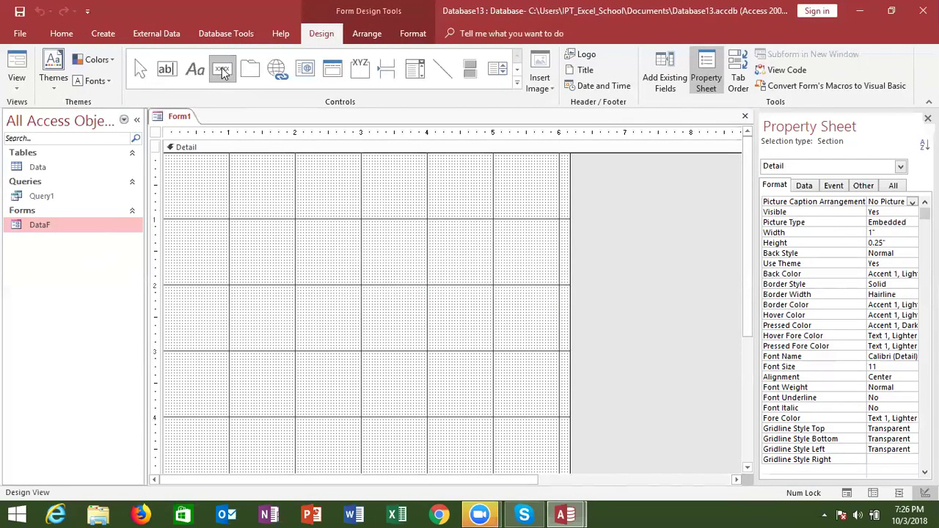
left_click(194, 69)
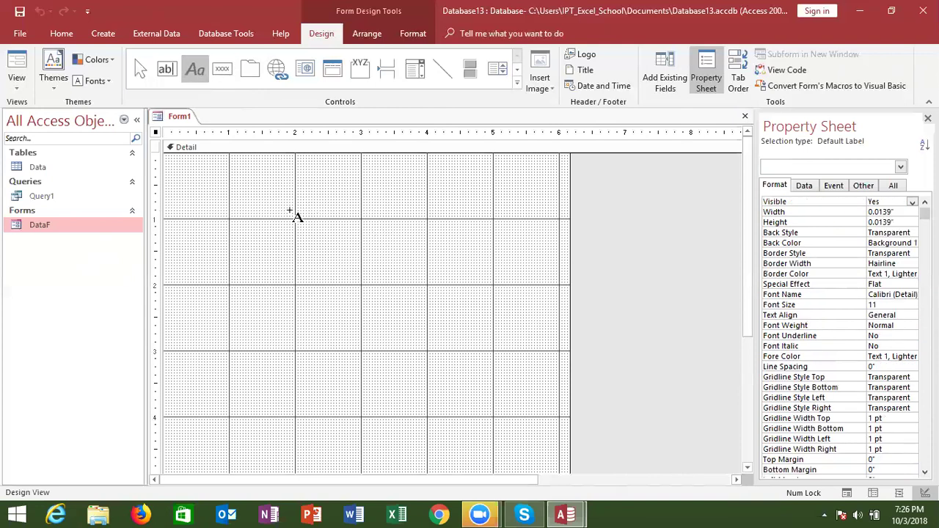
mouse_move(290, 225)
left_mouse_down()
mouse_move(423, 240)
mouse_move(405, 243)
left_mouse_up()
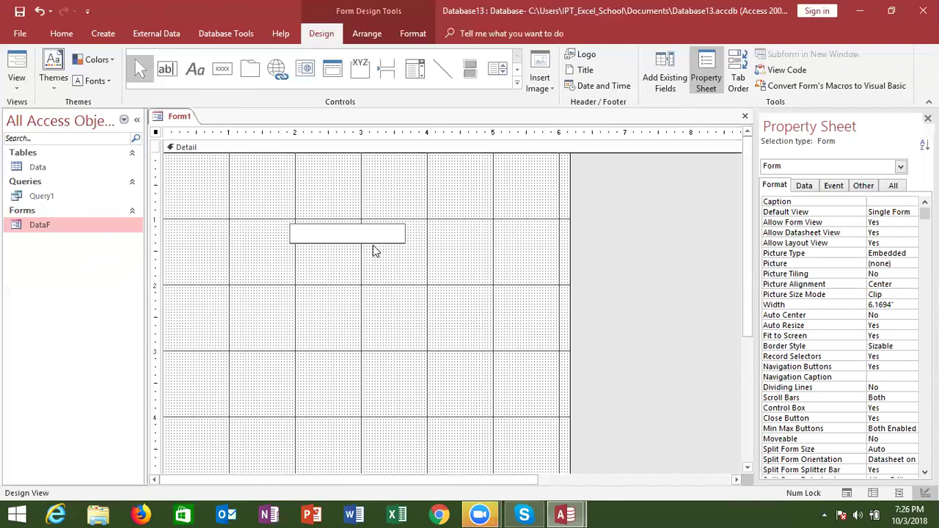
left_click(209, 234)
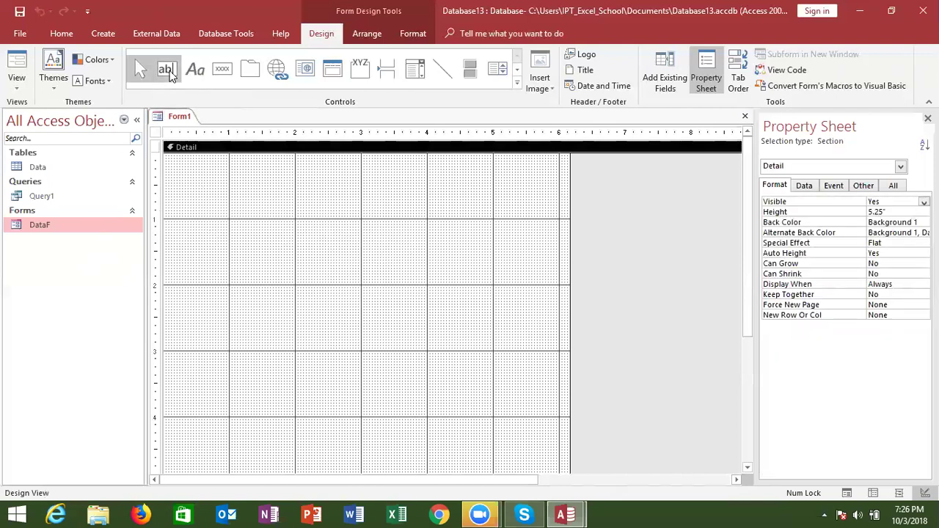
Draw a text box near the top of the form and caption its label ID.
left_click(167, 69)
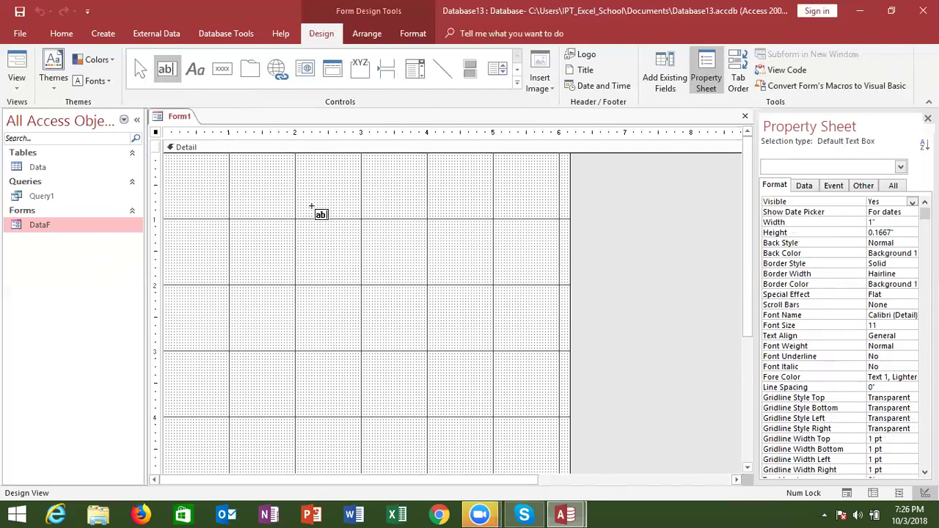
left_click_drag(293, 198, 402, 216)
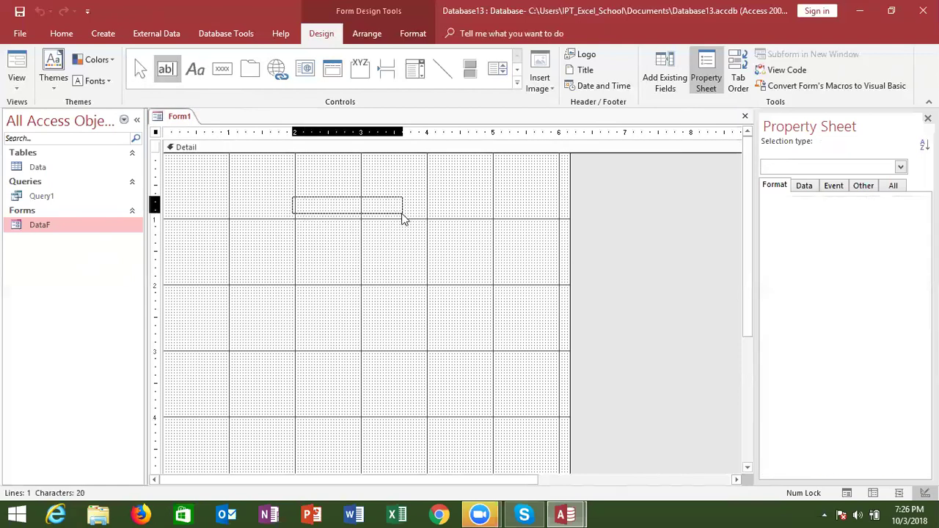
left_click(222, 203)
double_click(224, 204)
type("ID")
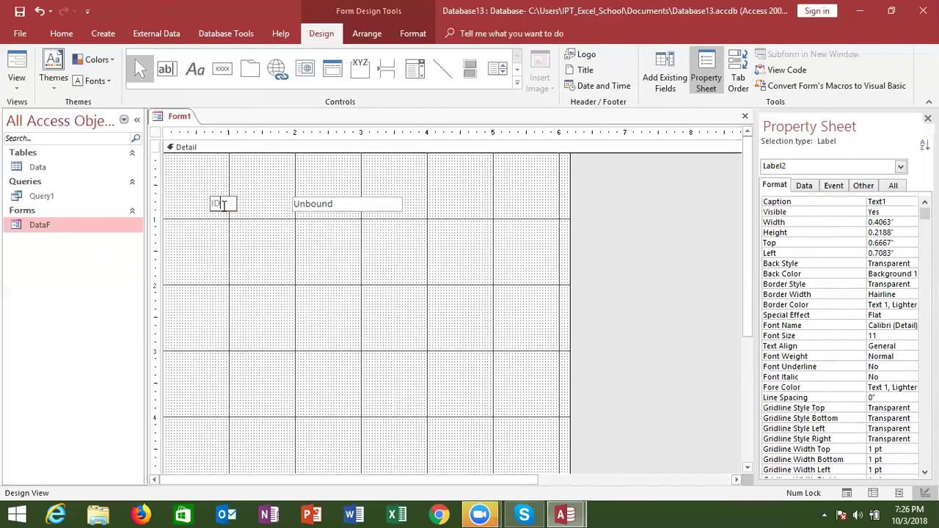
Move the ID text box left so it sits right beside its ID label.
left_click(279, 216)
left_click(298, 198)
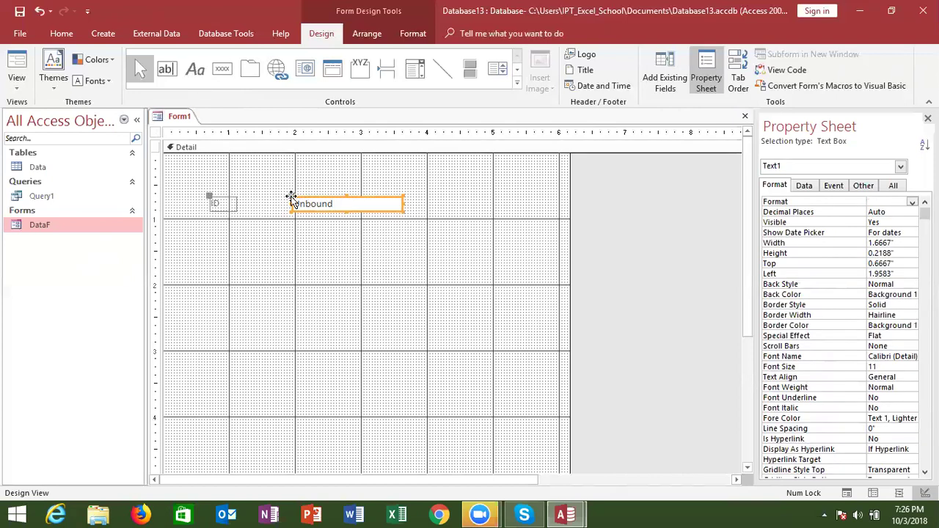
left_click_drag(299, 199, 246, 202)
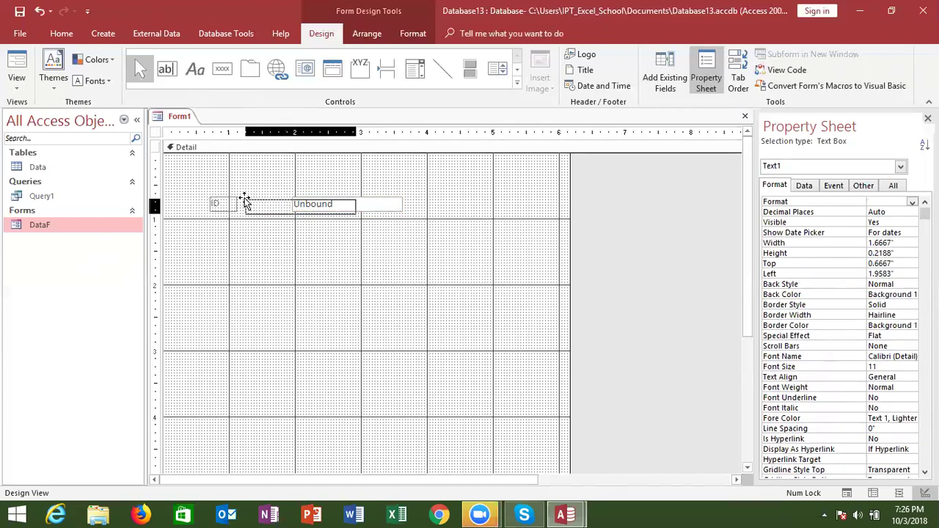
left_click_drag(246, 202, 245, 204)
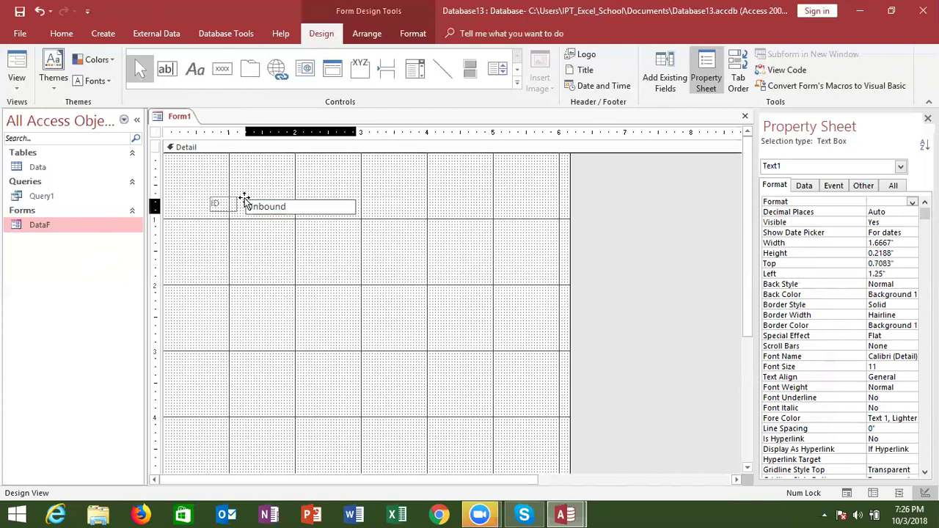
left_click(257, 226)
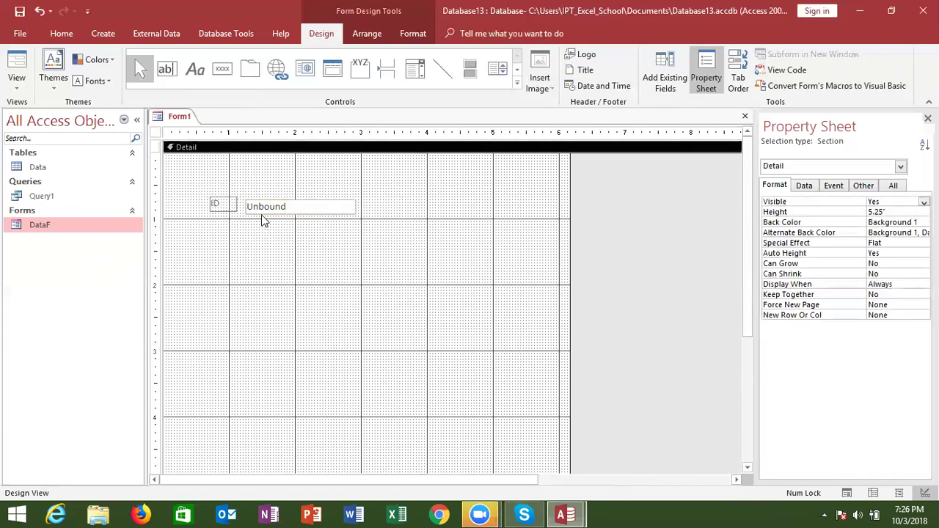
left_click(262, 210)
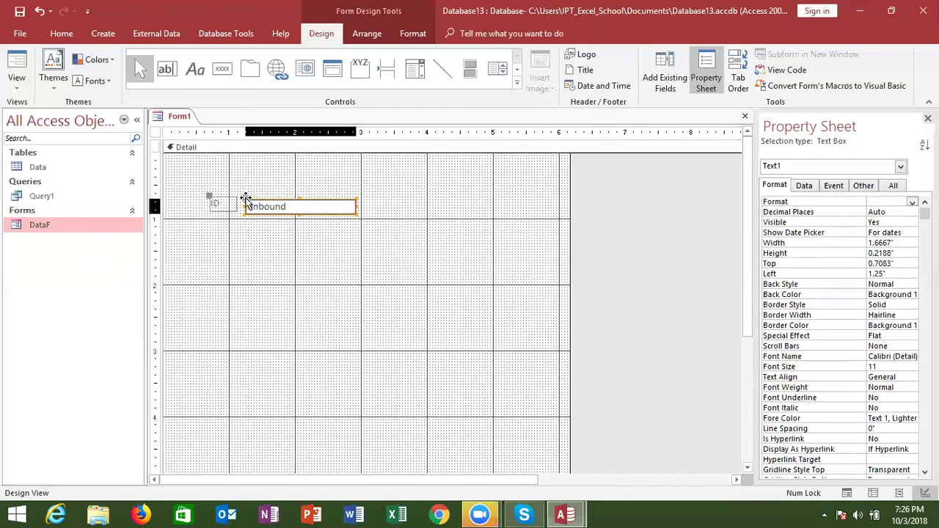
left_click(262, 231)
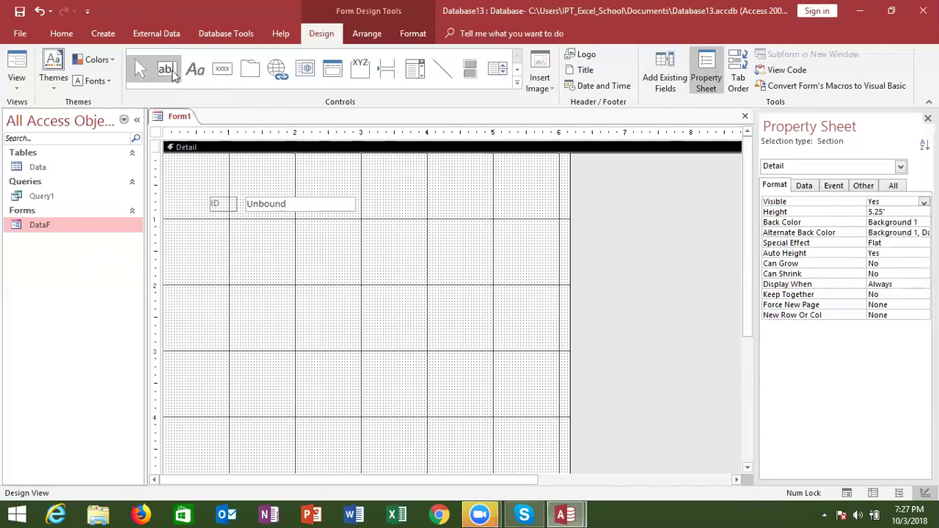
Add a second text box labelled CName, aligned with its label under ID.
left_click(166, 68)
left_click_drag(245, 233, 383, 257)
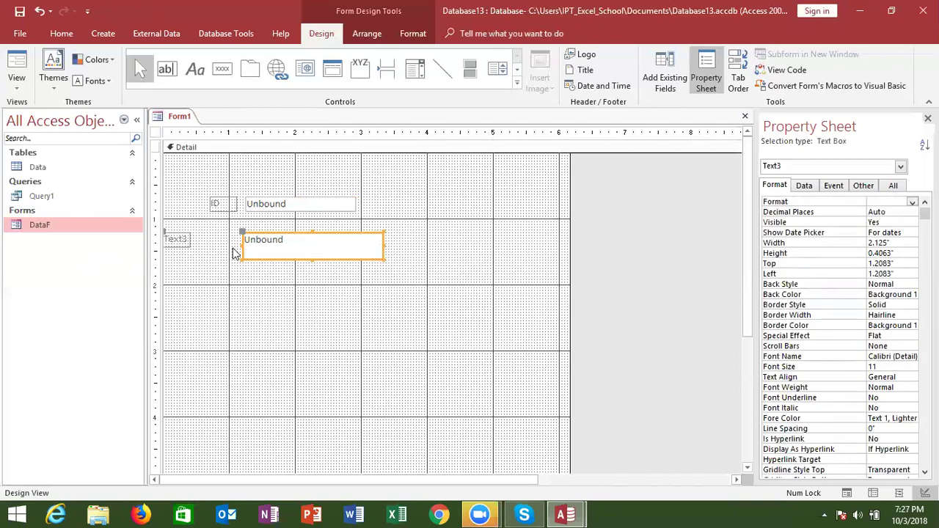
left_click(181, 242)
left_click(182, 243)
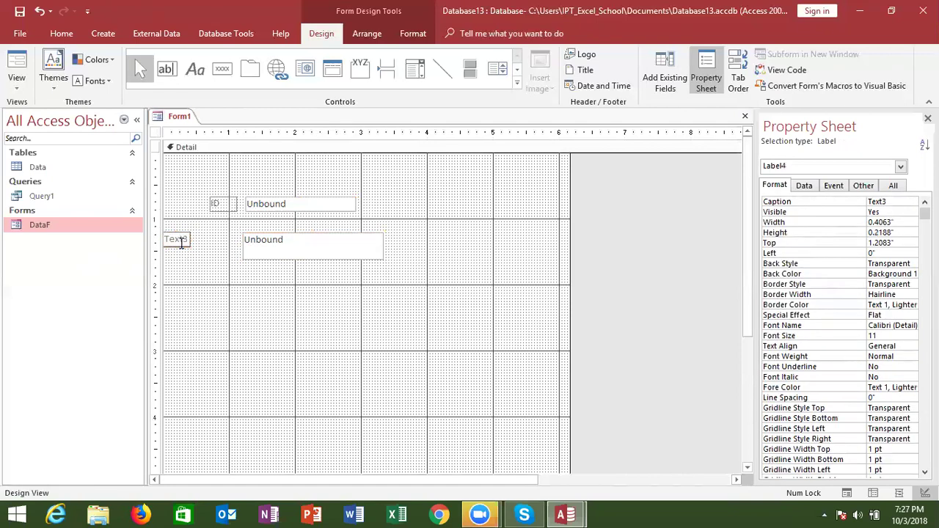
double_click(181, 243)
type("CName")
left_click_drag(241, 235, 246, 218)
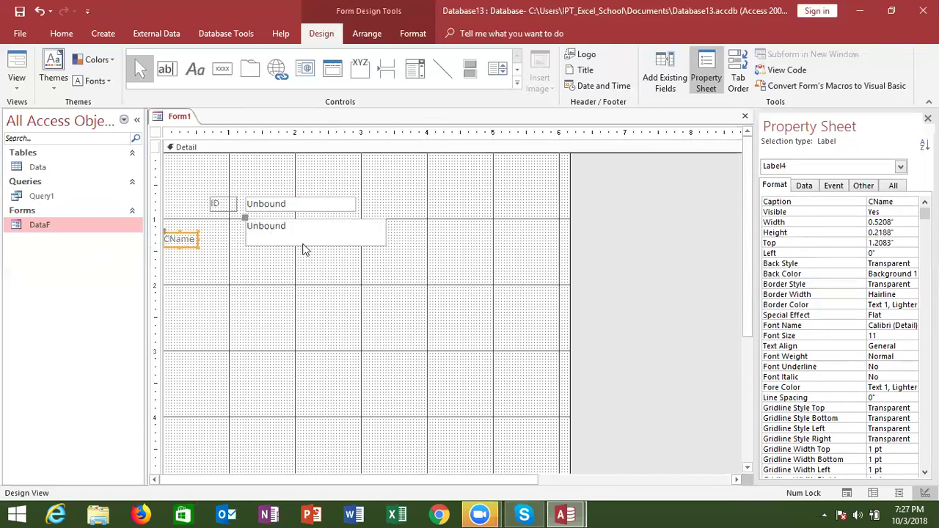
left_click(183, 235)
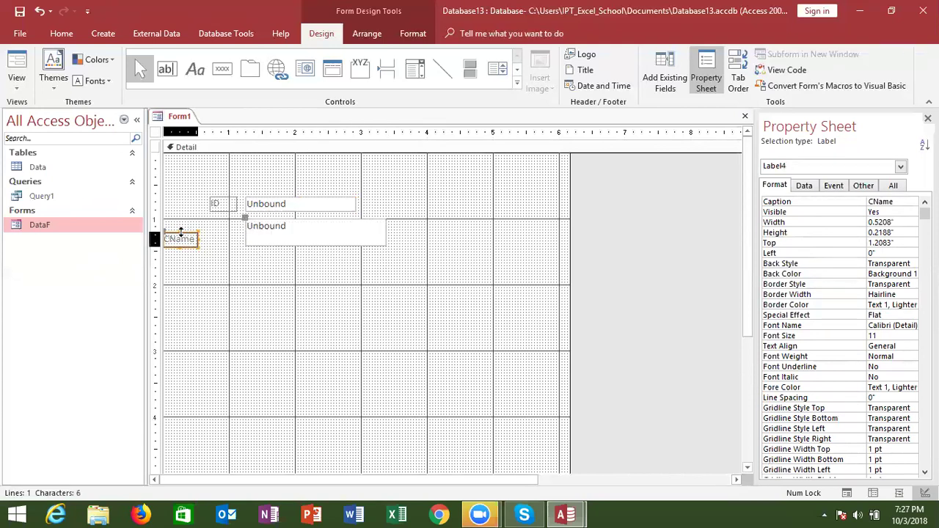
left_click_drag(173, 235, 218, 220)
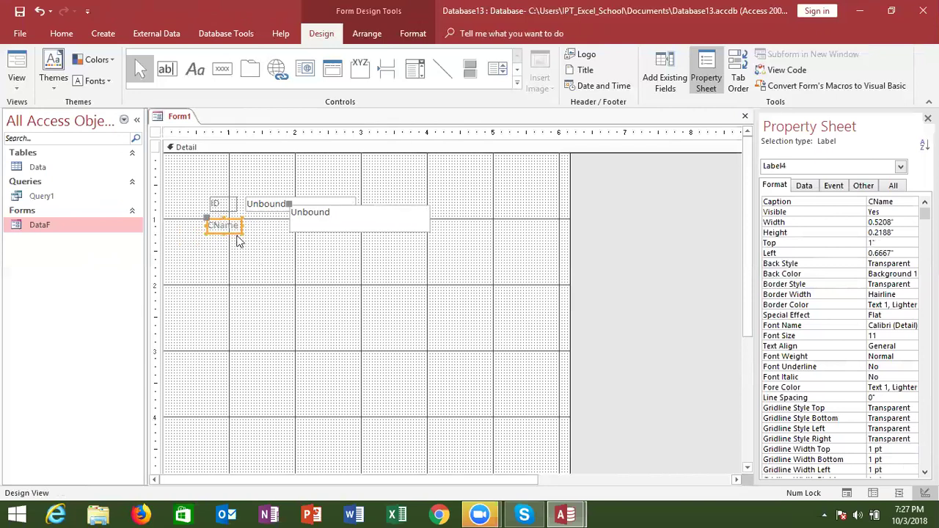
left_click_drag(287, 203, 244, 222)
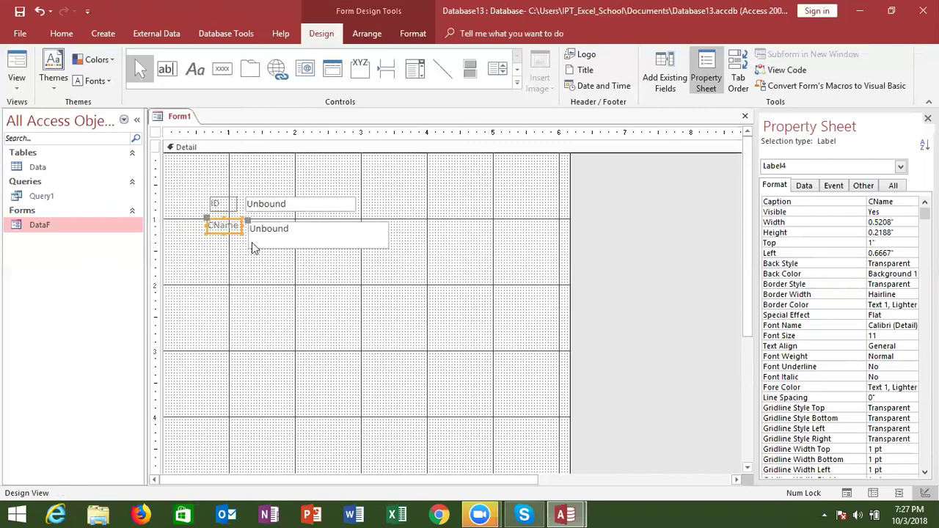
left_click(248, 266)
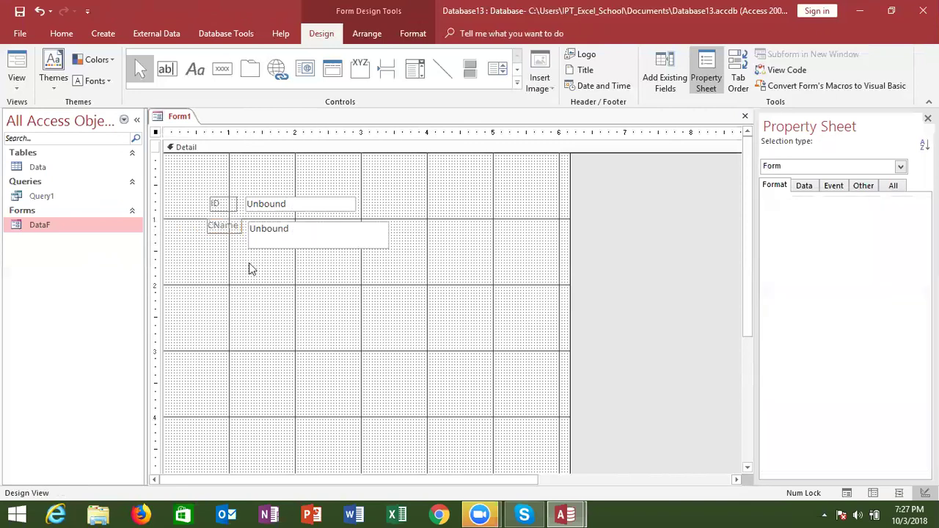
Add a third text box below CName, with its label captioned City.
left_click(174, 76)
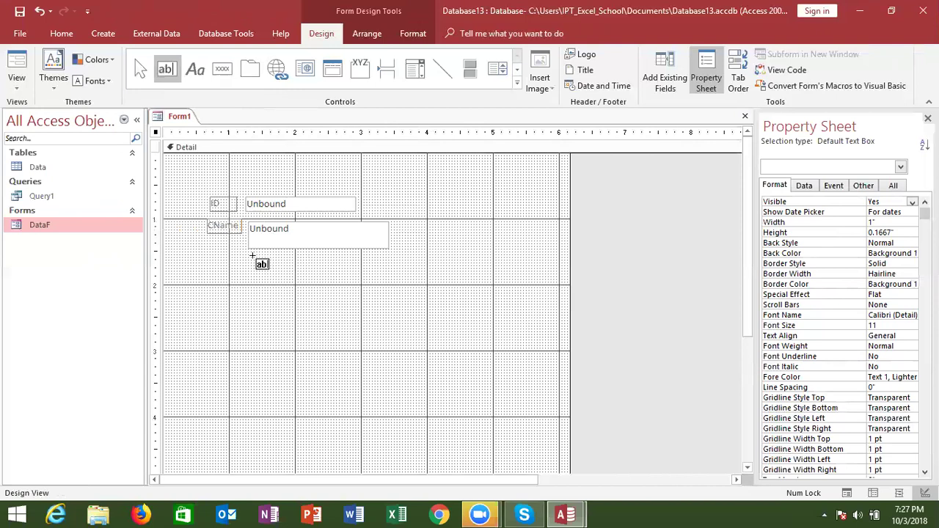
left_click_drag(251, 257, 390, 274)
left_click_drag(168, 258, 210, 258)
left_click(215, 262)
double_click(214, 262)
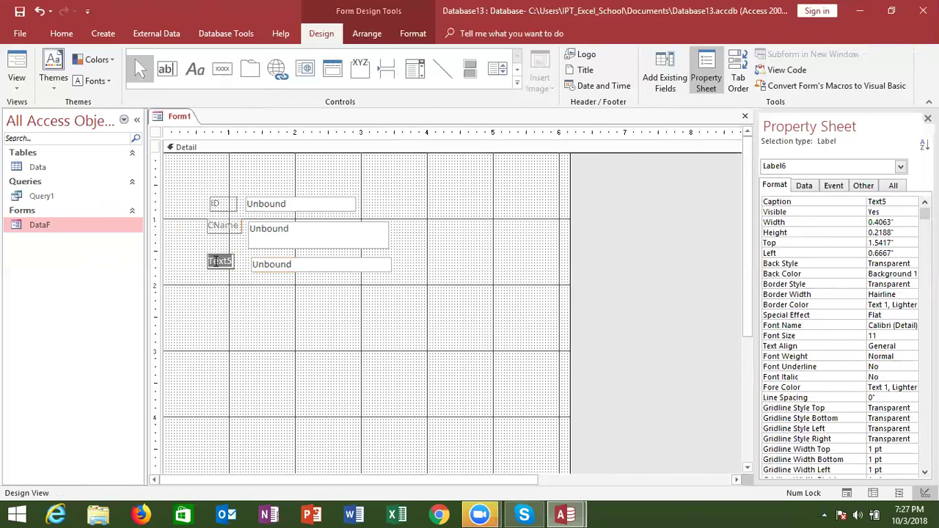
type("City")
left_click(230, 289)
Add a fourth text box below City, with its label captioned Amt.
left_click(166, 69)
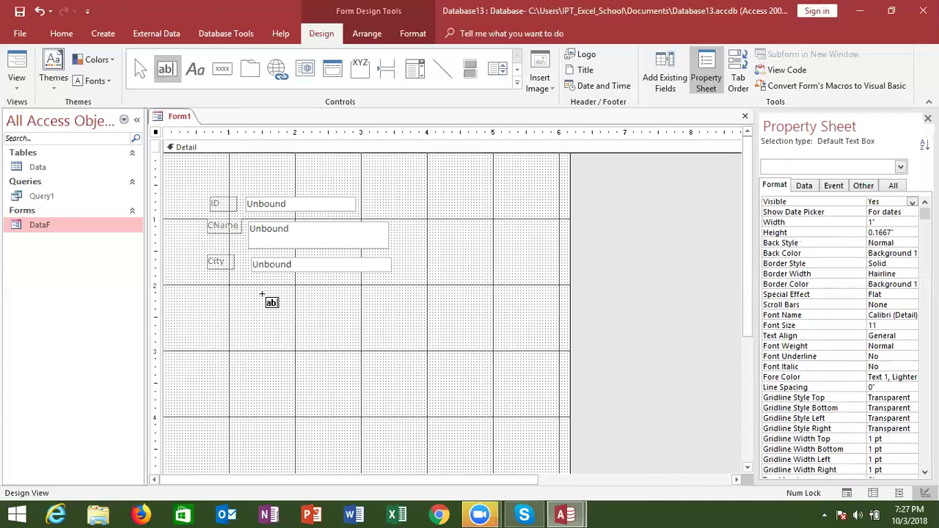
left_click_drag(253, 283, 393, 296)
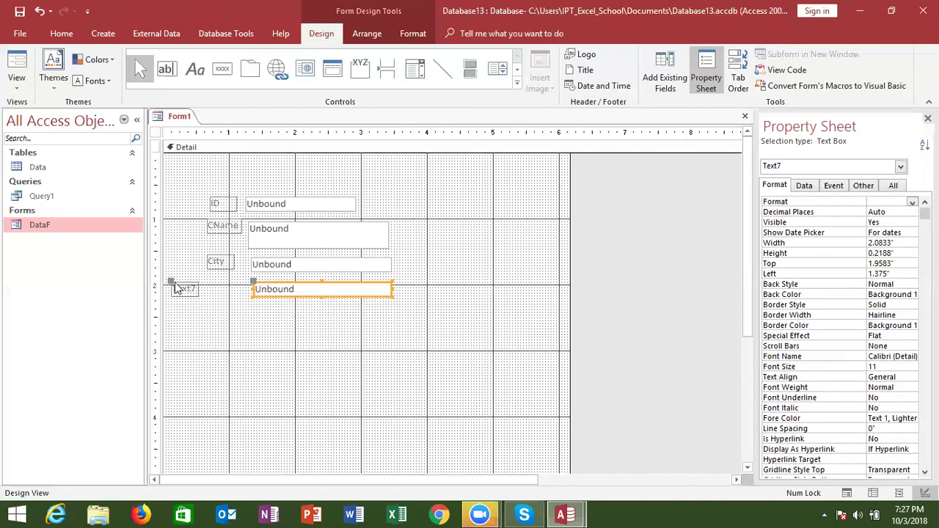
left_click_drag(171, 282, 208, 285)
left_click(214, 288)
double_click(213, 289)
type("Amt")
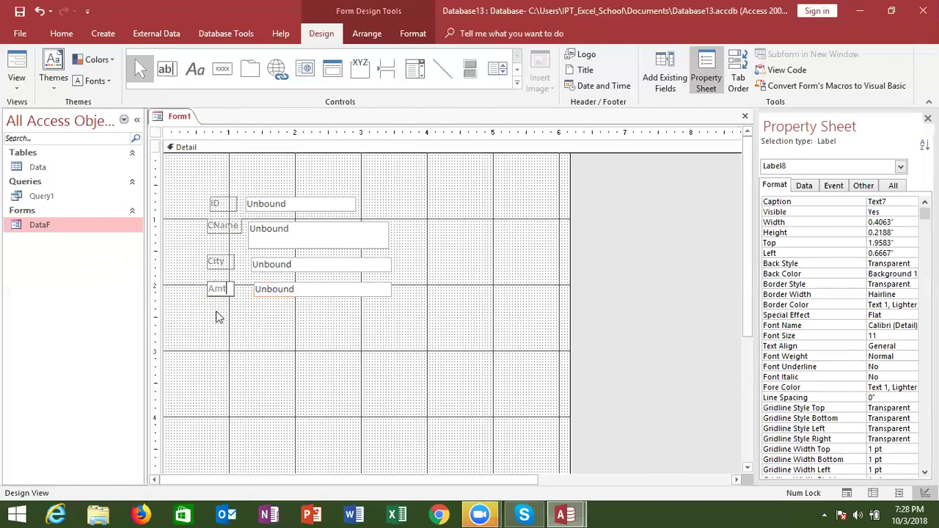
left_click(215, 318)
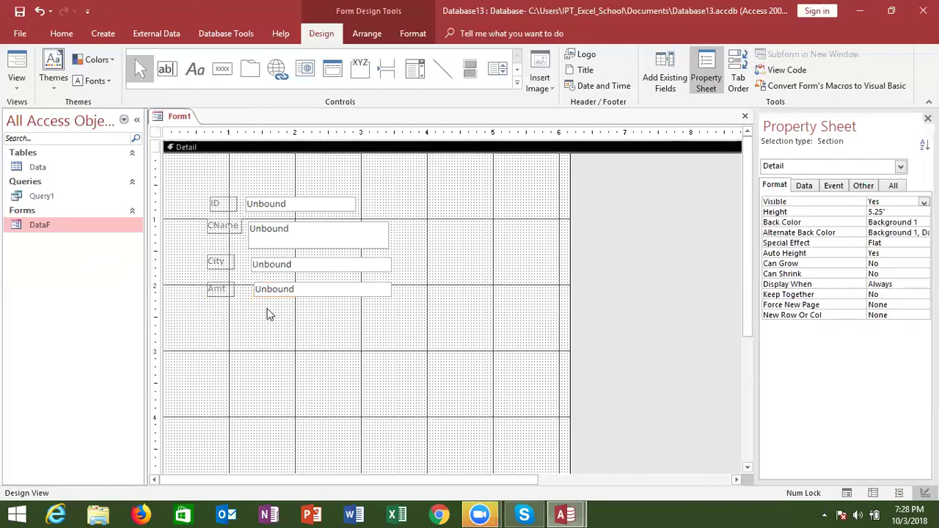
Close the new form and save it under the name DF.
left_click(745, 117)
left_click(409, 297)
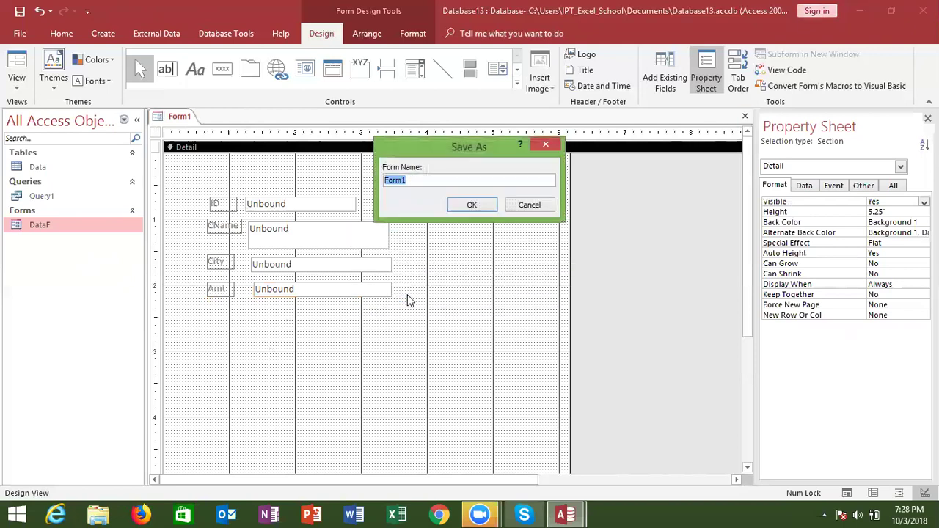
type("DF")
left_click(478, 207)
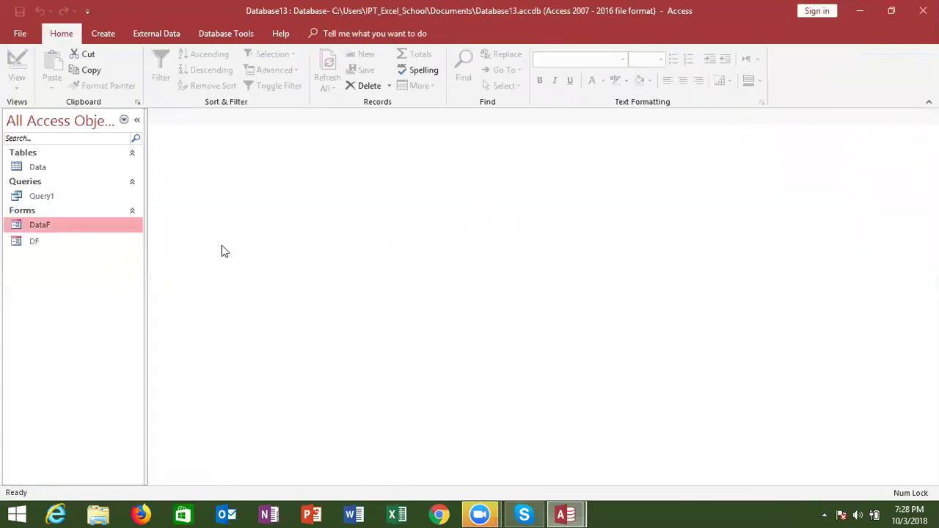
Glance at the DataF code, then open DF, enter ID 1 and close it again.
key("alt+F11")
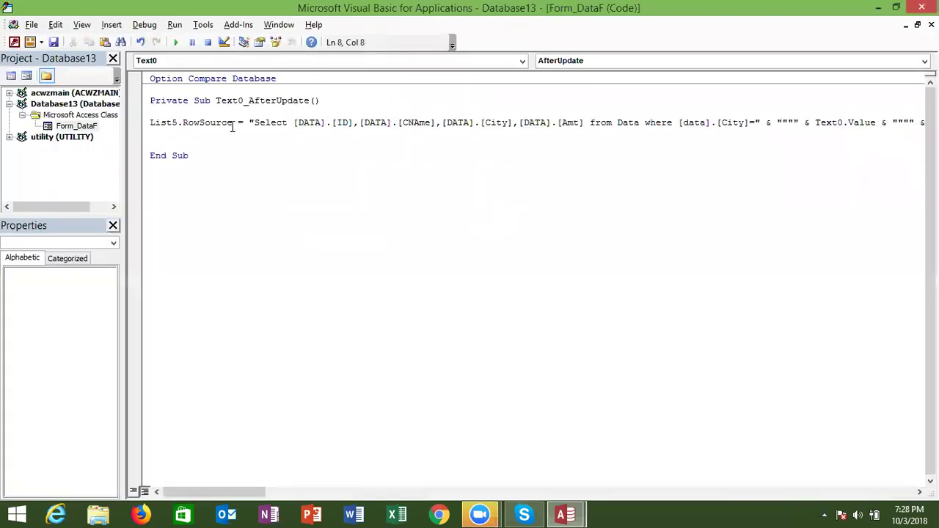
left_click(209, 142)
key("alt+F11")
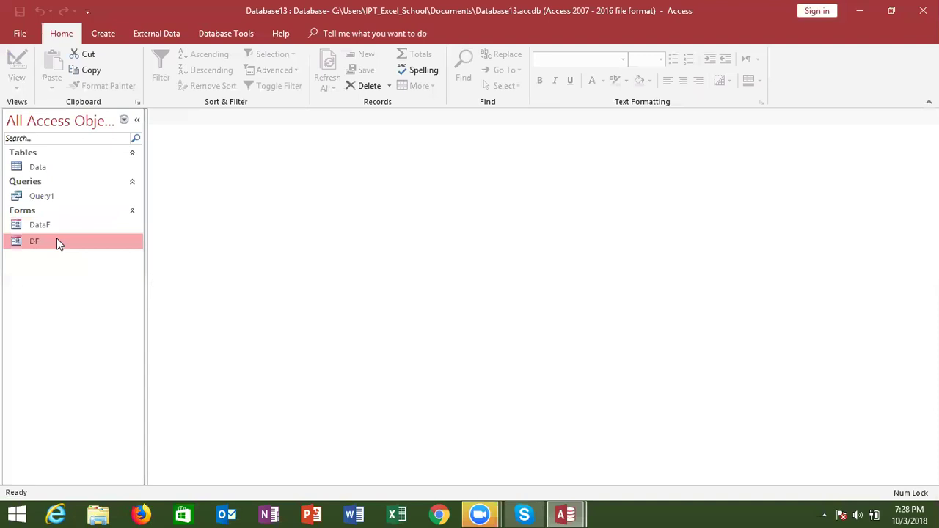
double_click(56, 239)
type("1")
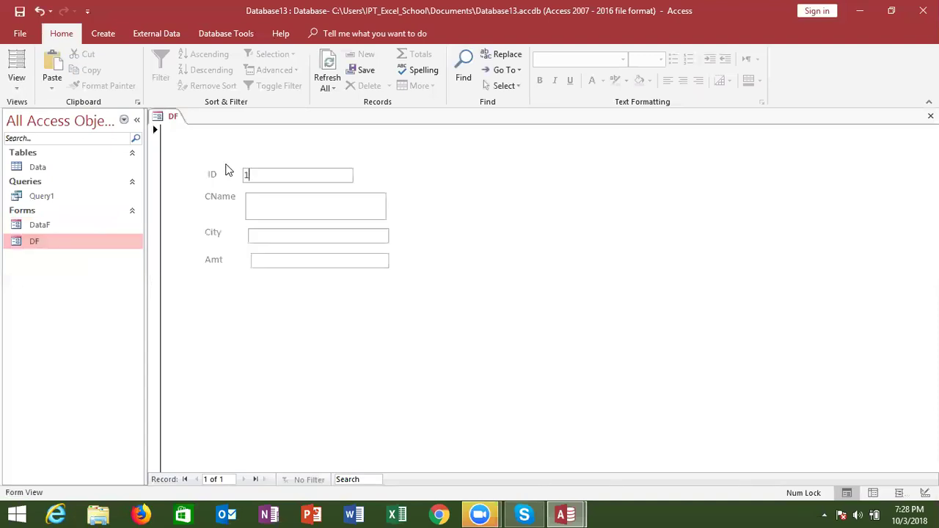
key("Tab")
key("Tab")
key("Tab")
key("Tab")
key("Tab")
key("Tab")
key("Tab")
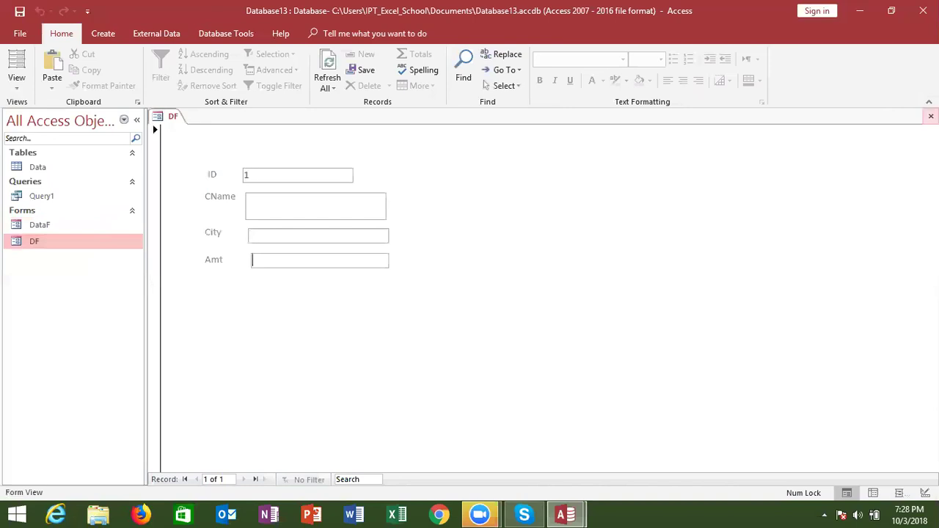
key("ctrl+w")
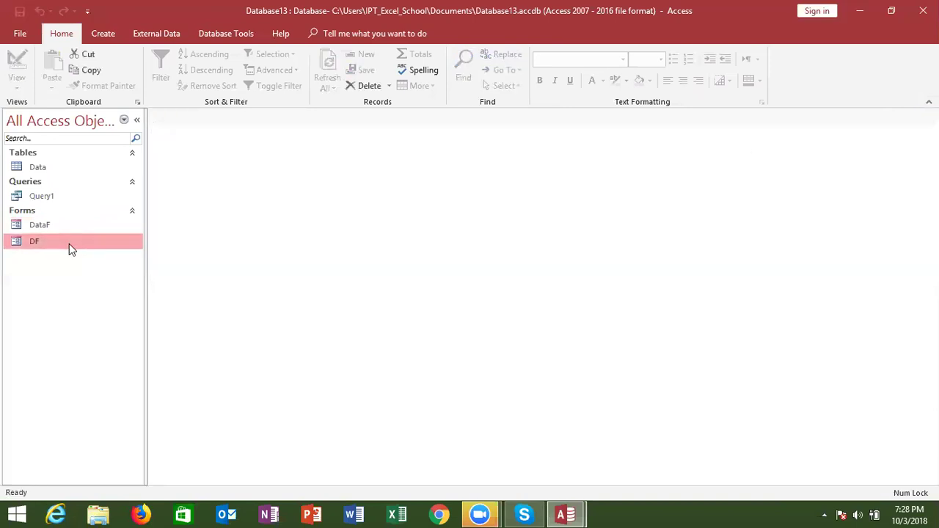
right_click(69, 244)
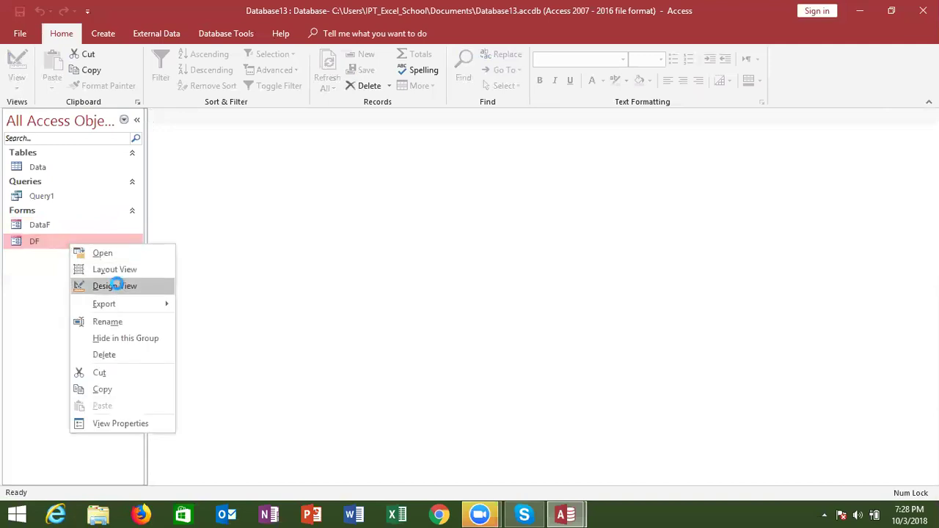
Open DF in Design View and set the ID text box's On Change event to [Event Procedure].
left_click(116, 286)
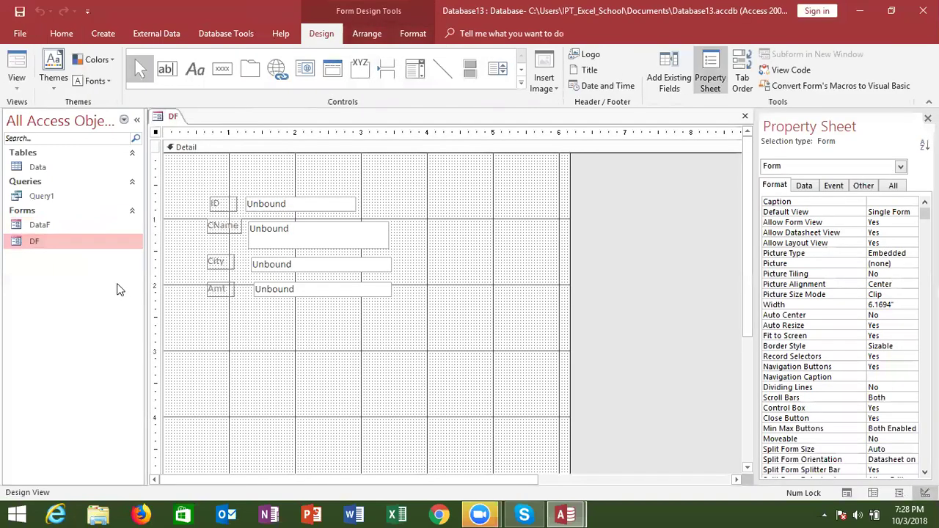
left_click(285, 225)
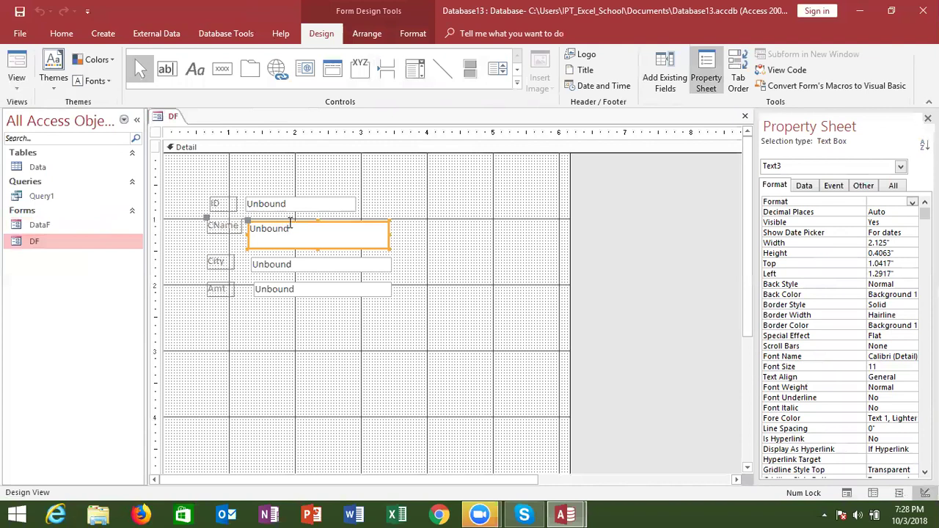
left_click(890, 187)
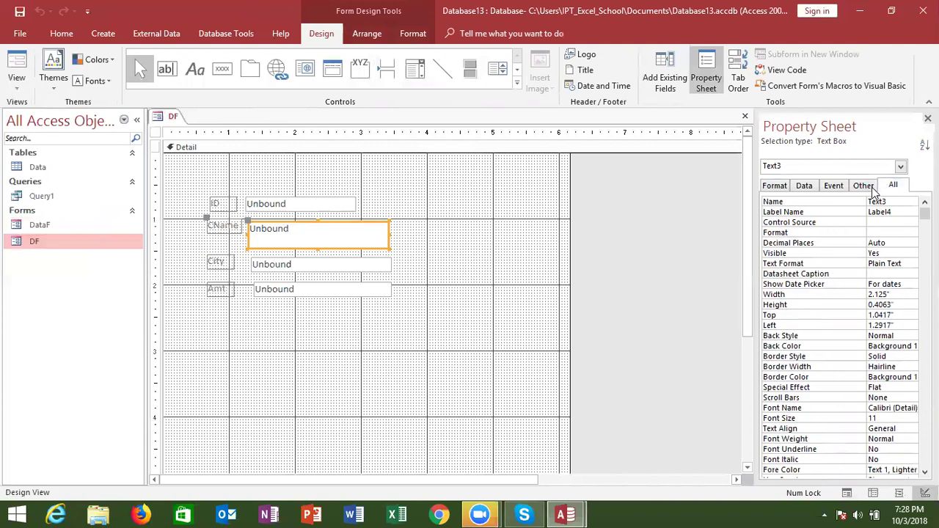
left_click(312, 206)
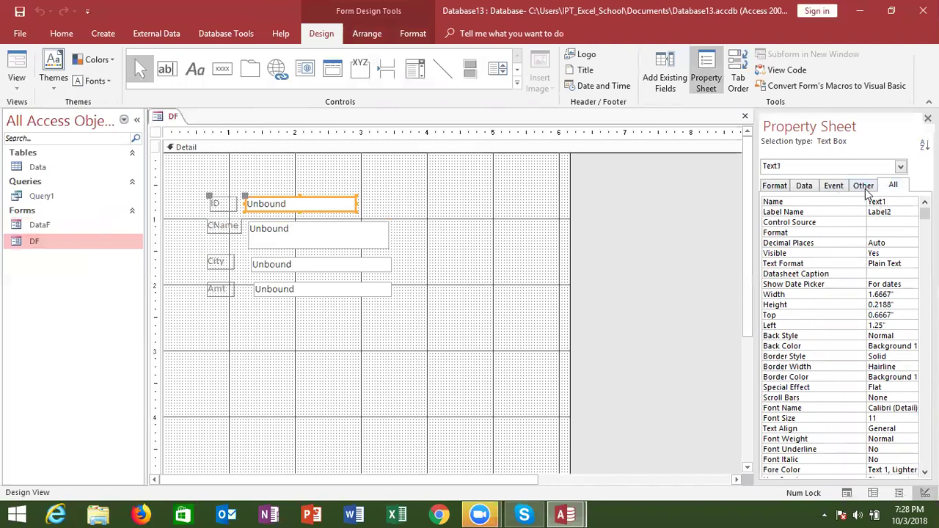
left_click(841, 187)
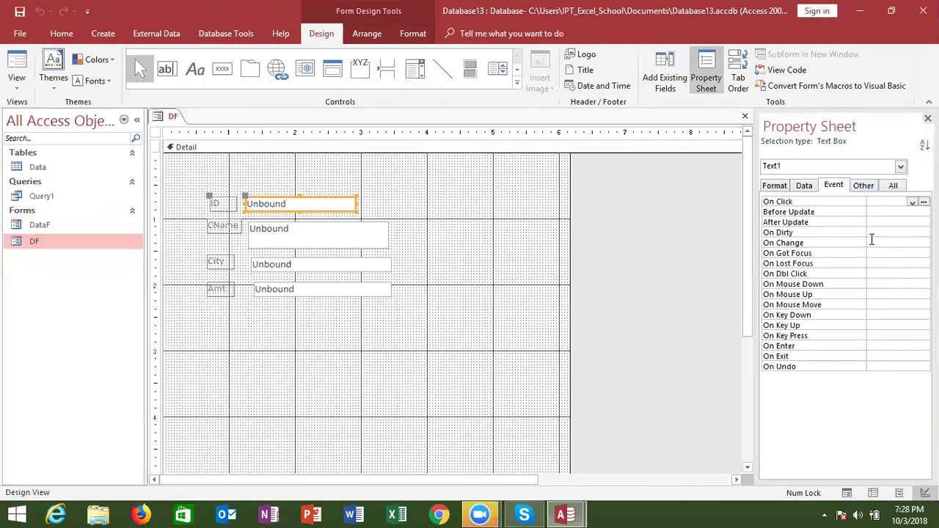
left_click(872, 242)
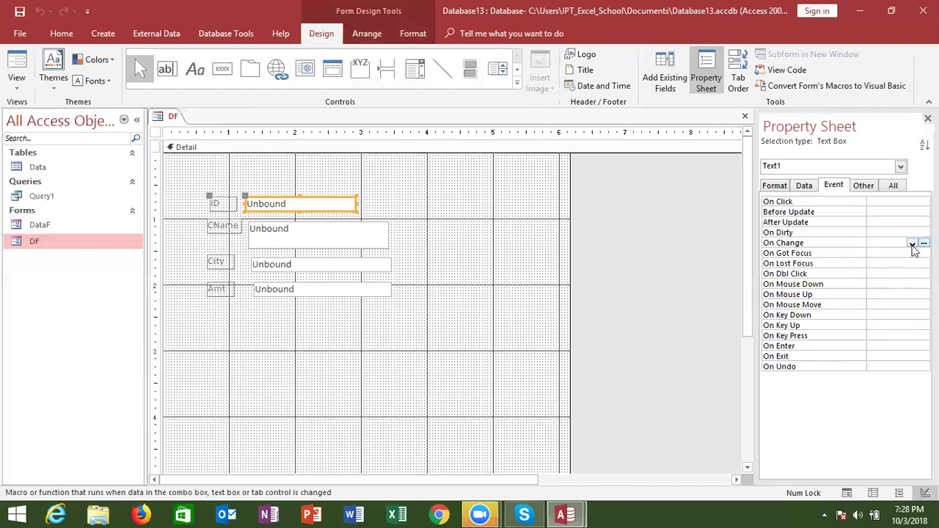
left_click(912, 244)
left_click(904, 252)
Open the Text1_Change code and begin the line N=DLookup( with blank lines around it.
left_click(924, 243)
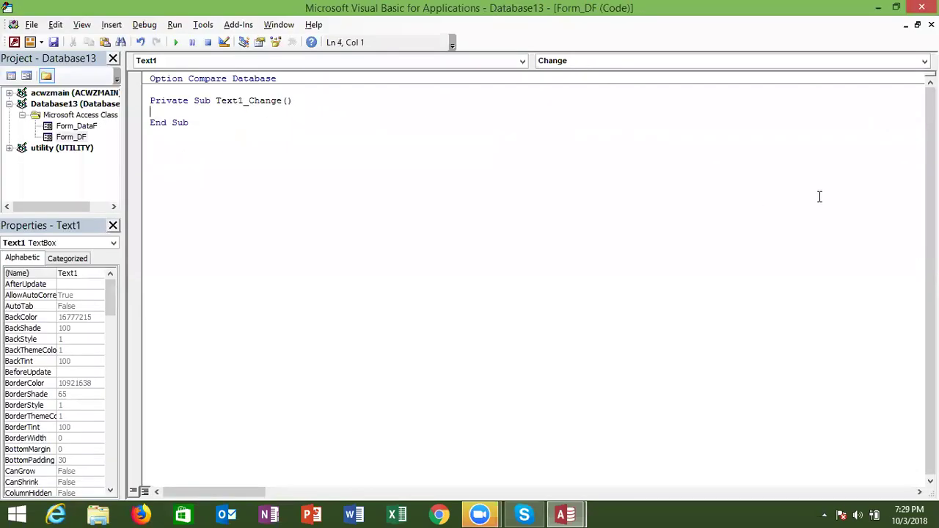
key("Return")
key("Return")
key("Up")
key("Up")
type("N=")
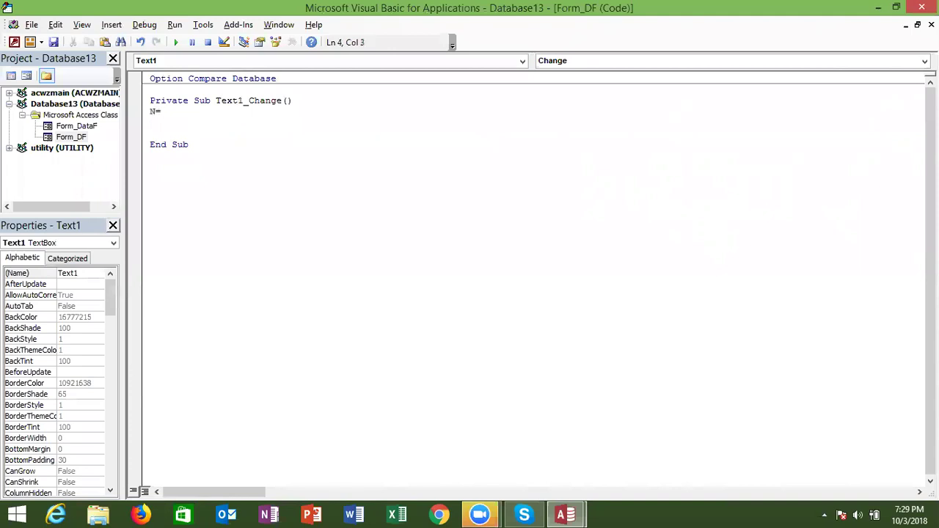
key("Left")
key("Left")
key("Return")
key("Right")
key("Right")
type("DLookyp")
key("BackSpace")
key("BackSpace")
type("up")
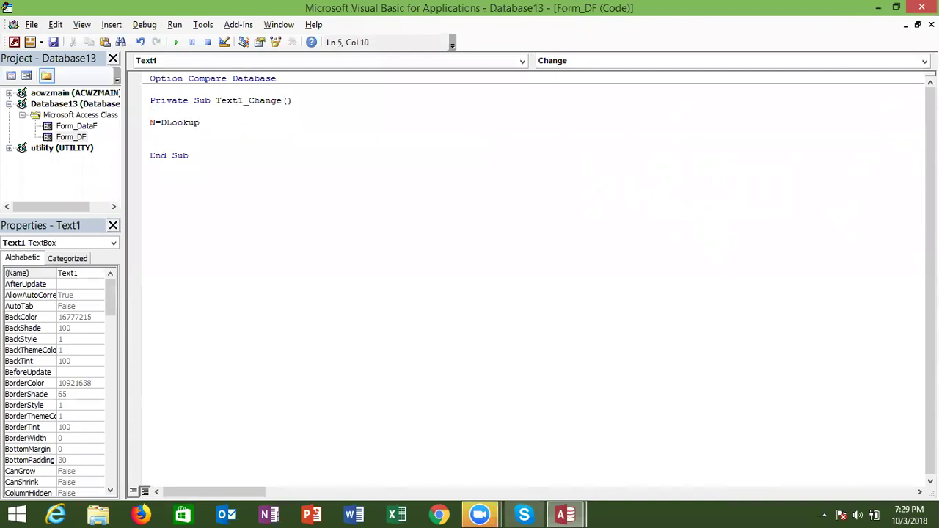
type("(")
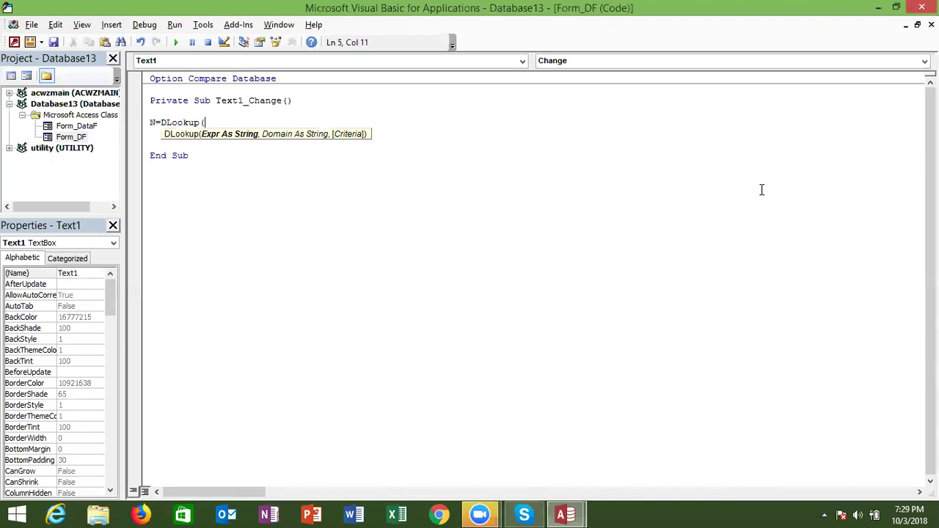
Add the DLookup arguments "CNAme","Data","[Data].[ID]=" & text0.
type("\"CN")
type("Ame\",\"Data")
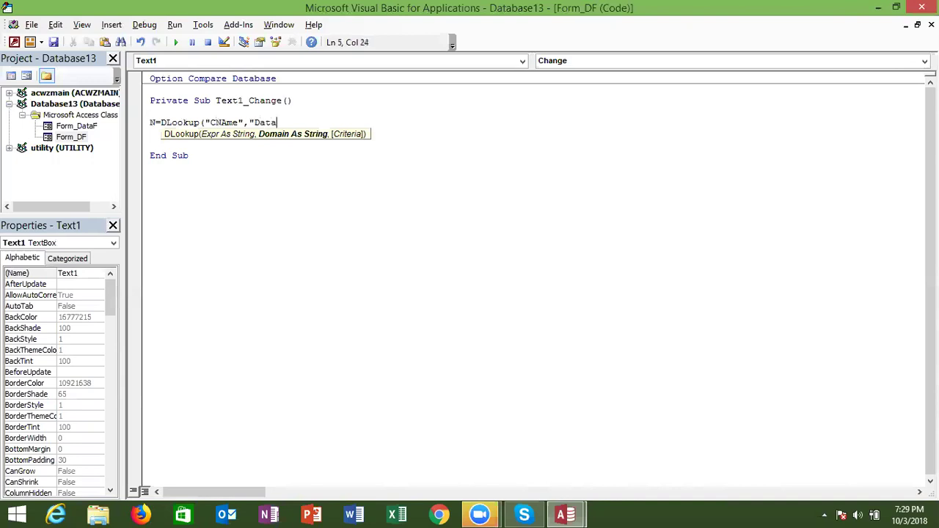
type("\"")
type(",")
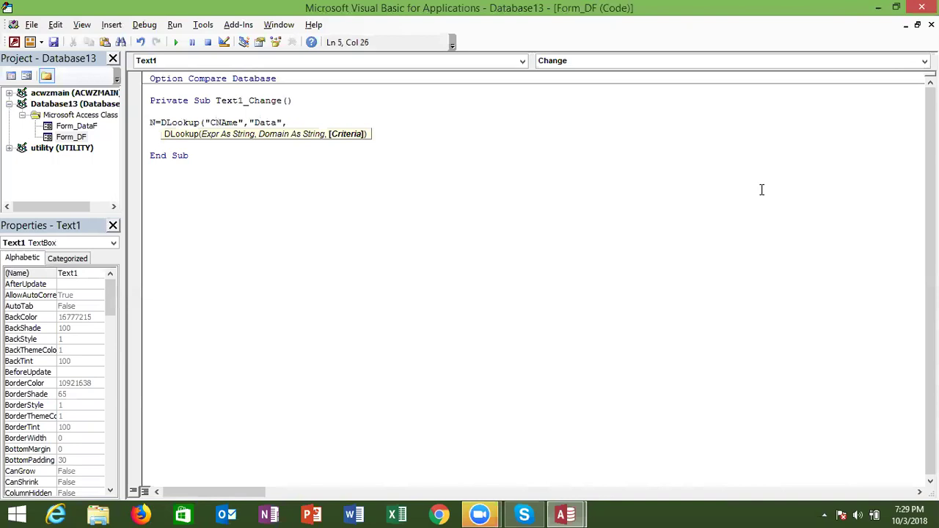
type("\"[D")
key("BackSpace")
type("Data]")
type(".[")
type("ID")
key("BackSpace")
key("BackSpace")
type("ID")
type("]\"")
key("BackSpace")
type("=\" ")
type("& ")
type("text0.")
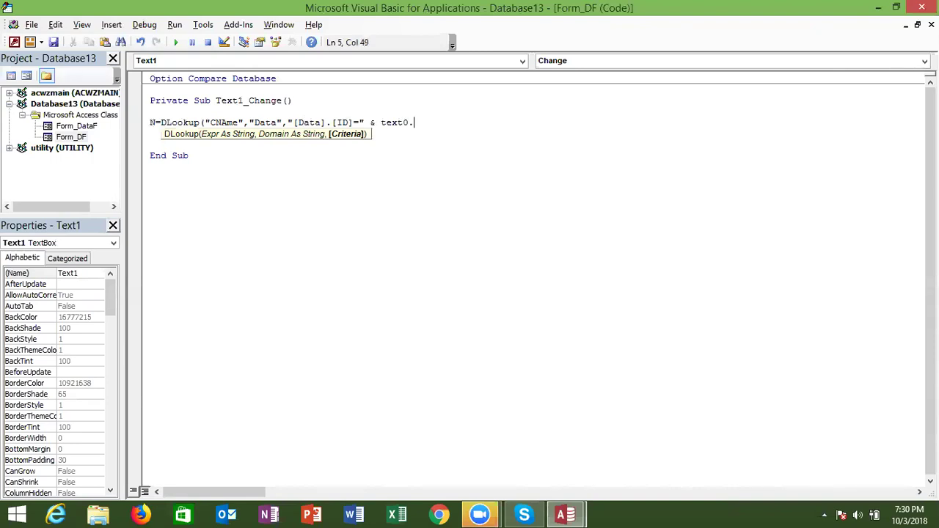
After checking the control name, change text0 to text1.Value in the criteria.
key("alt+F11")
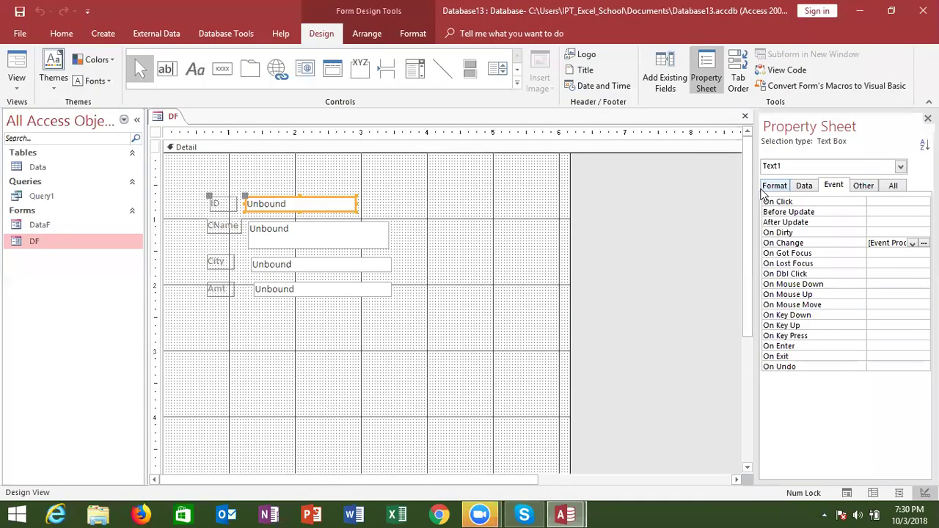
key("alt+Tab")
key("BackSpace")
key("BackSpace")
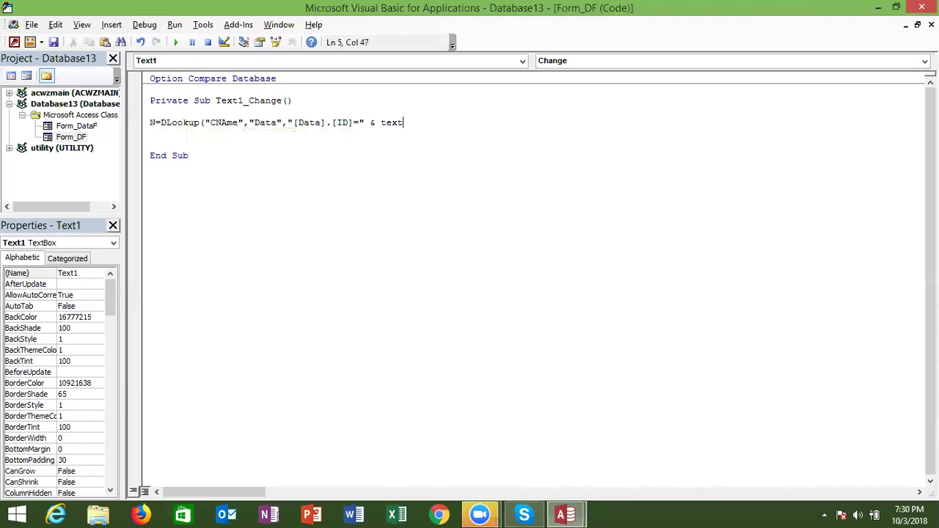
type("1.v")
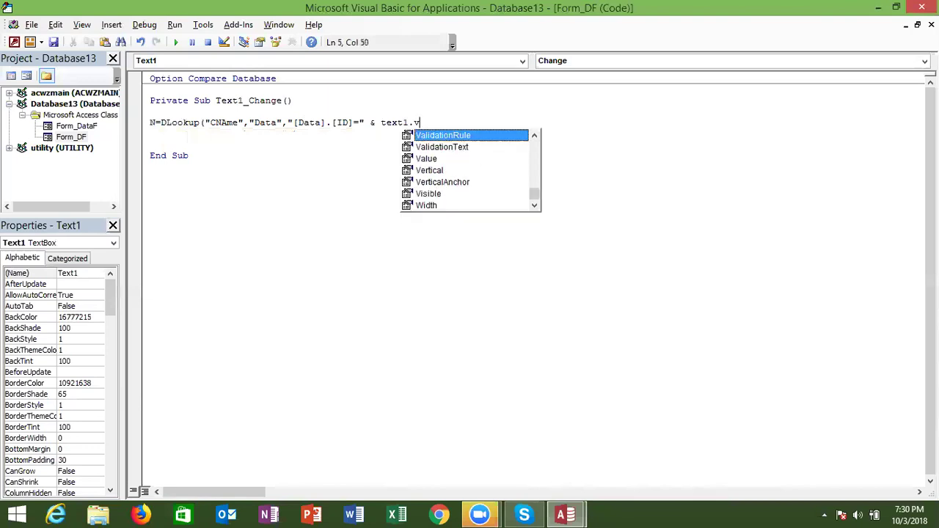
key("Down")
key("Down")
key("Tab")
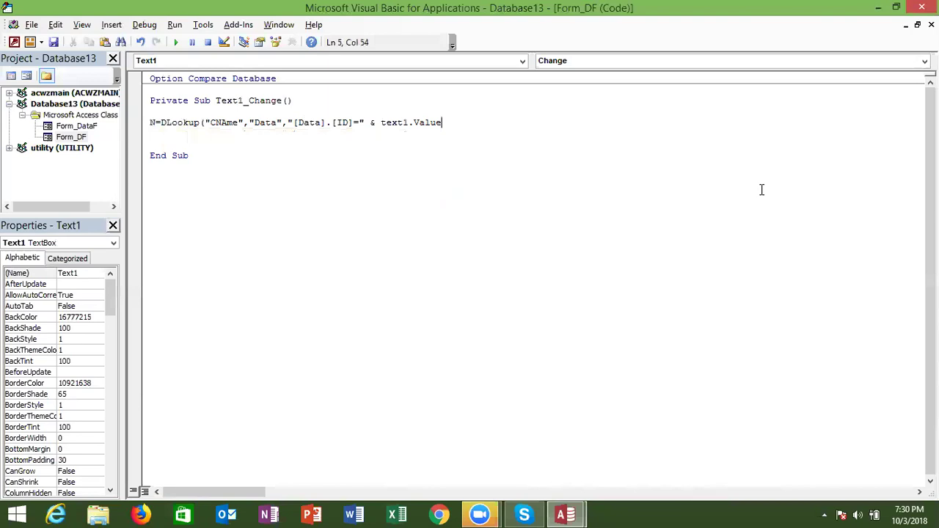
Dismiss the compile error and add the closing parenthesis to the DLookup line.
left_click(602, 181)
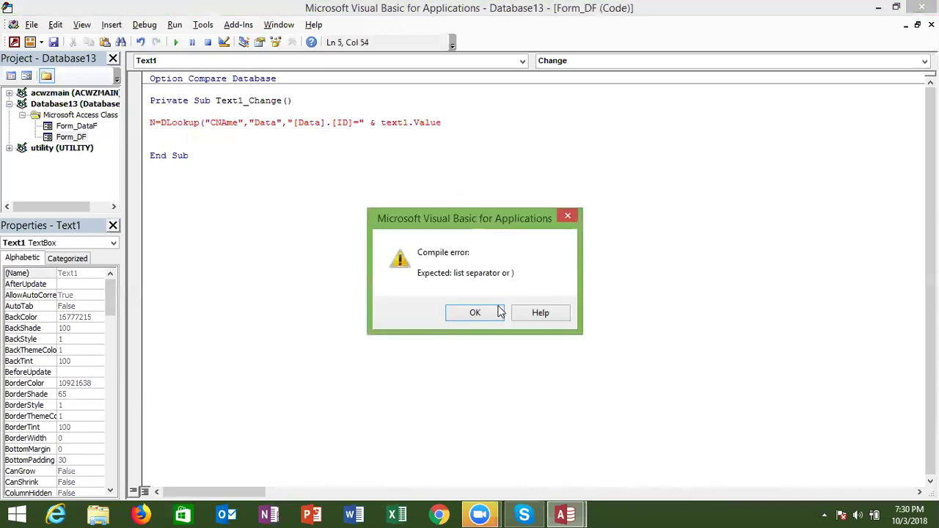
left_click(474, 313)
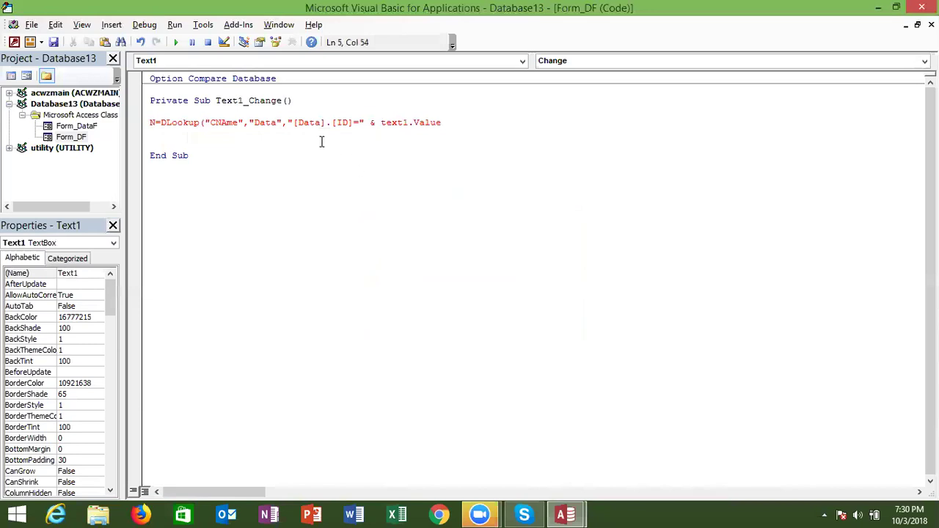
type(")")
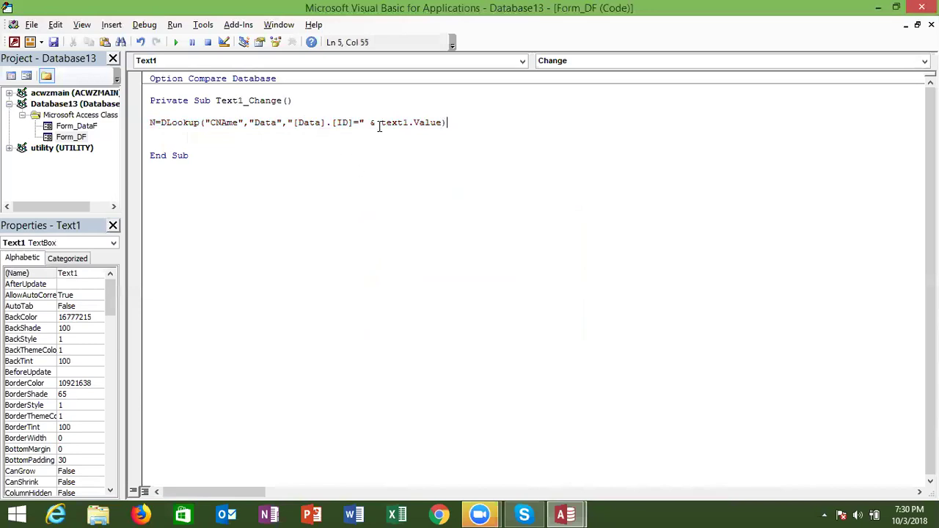
Check the box name in form design, then add the line Text3.Value = n.
left_click(362, 141)
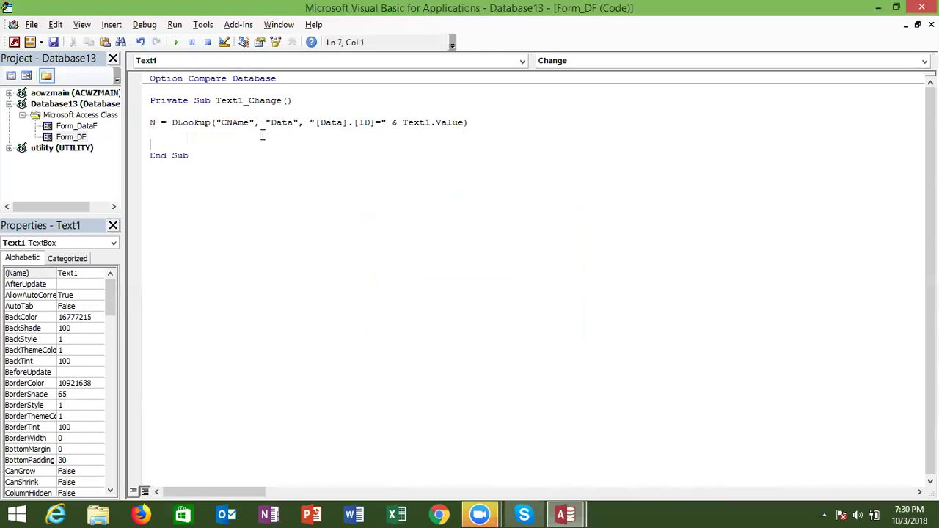
key("alt+F11")
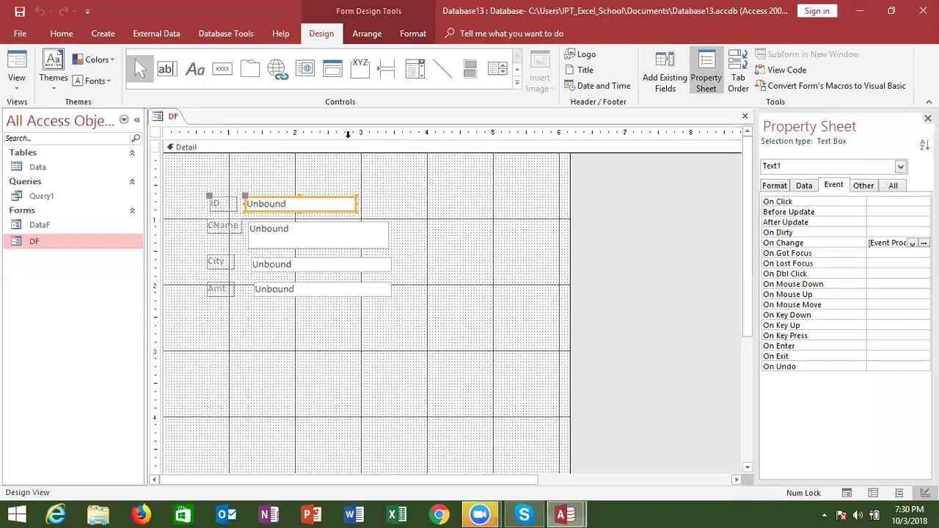
left_click(303, 237)
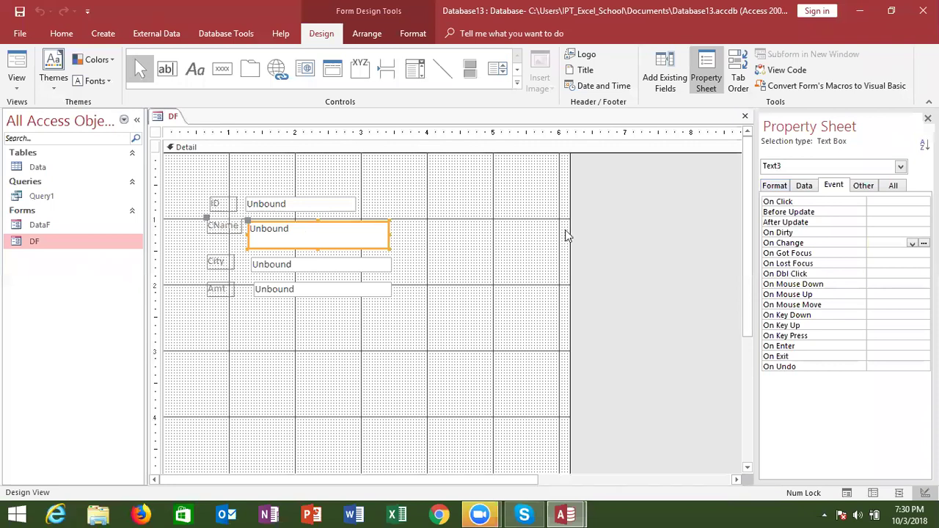
key("alt+F11")
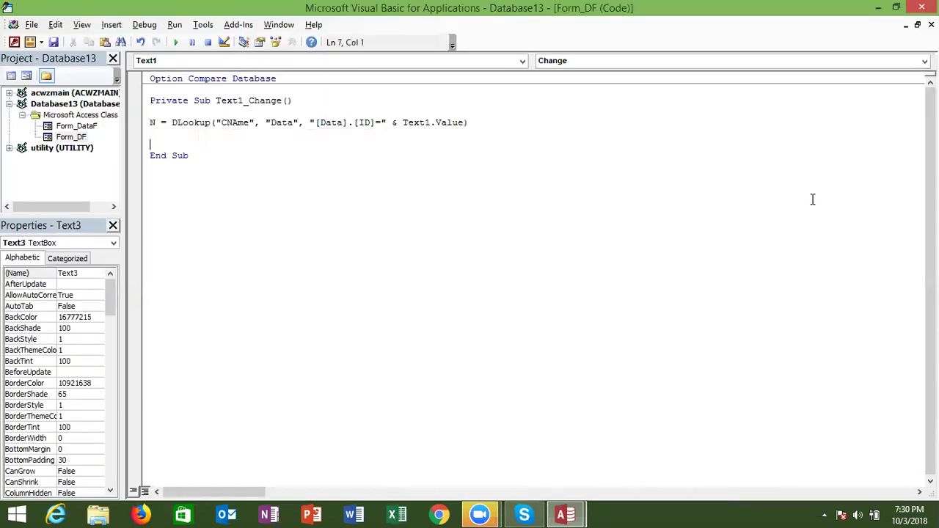
type("test")
type("3.")
key("BackSpace")
key("BackSpace")
key("BackSpace")
key("BackSpace")
type("xt3.")
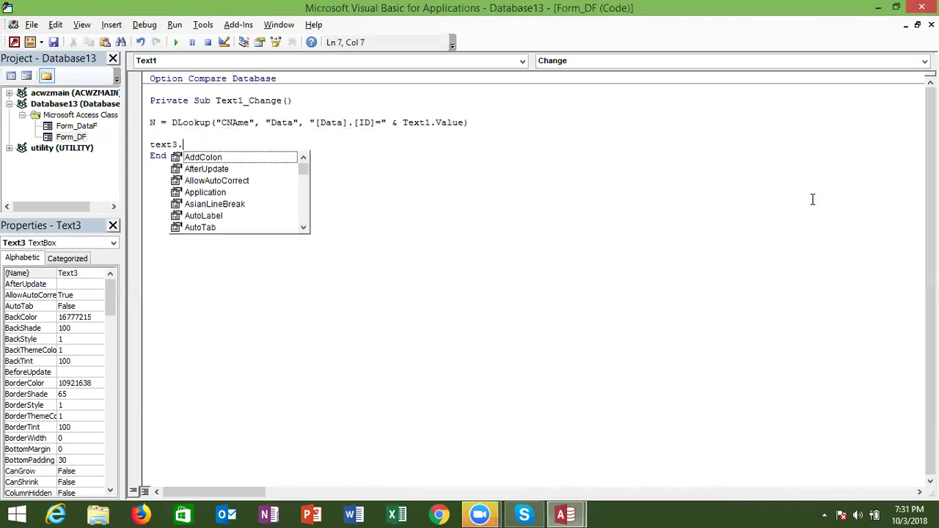
type("v")
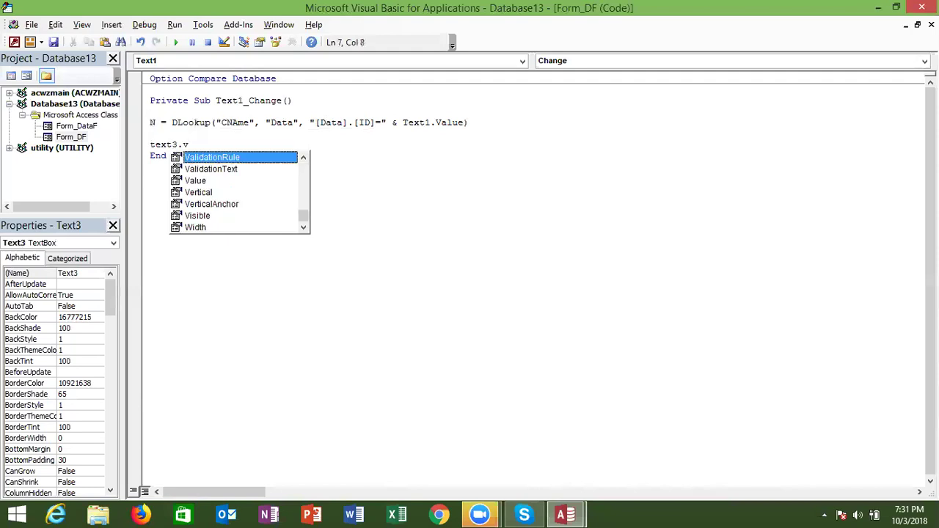
key("Down")
key("Down")
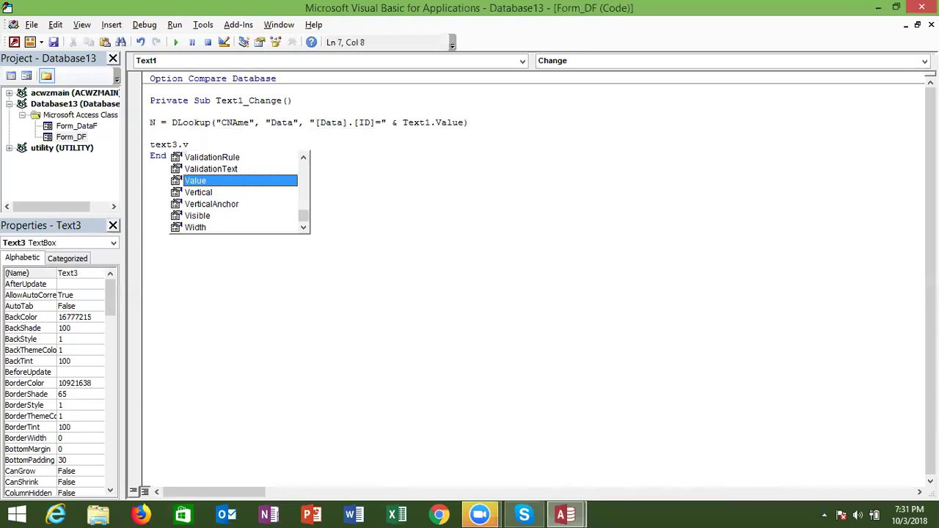
key("Tab")
type("= ")
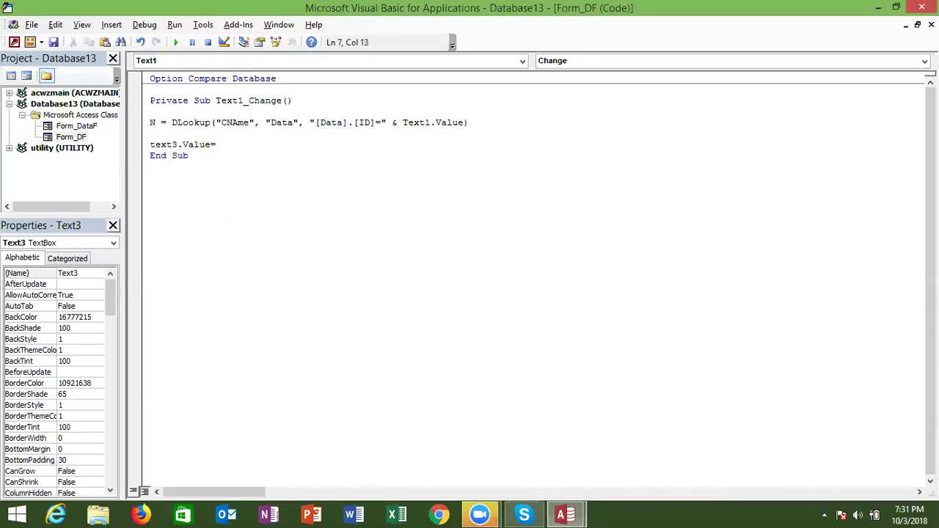
type("n")
key("Down")
key("Down")
key("alt+F11")
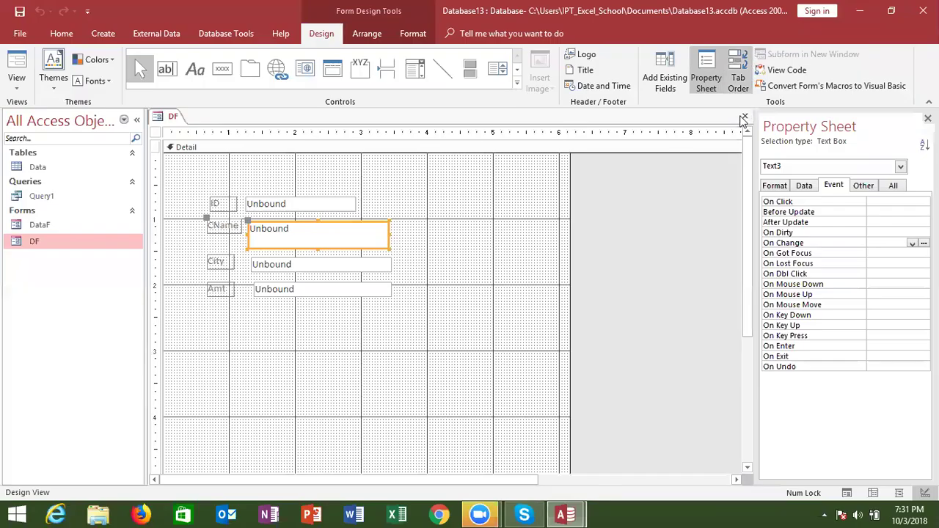
Save DF, reopen it and enter ID 1, hitting run-time error 3075 on the DLookup line.
left_click(744, 118)
left_click(417, 296)
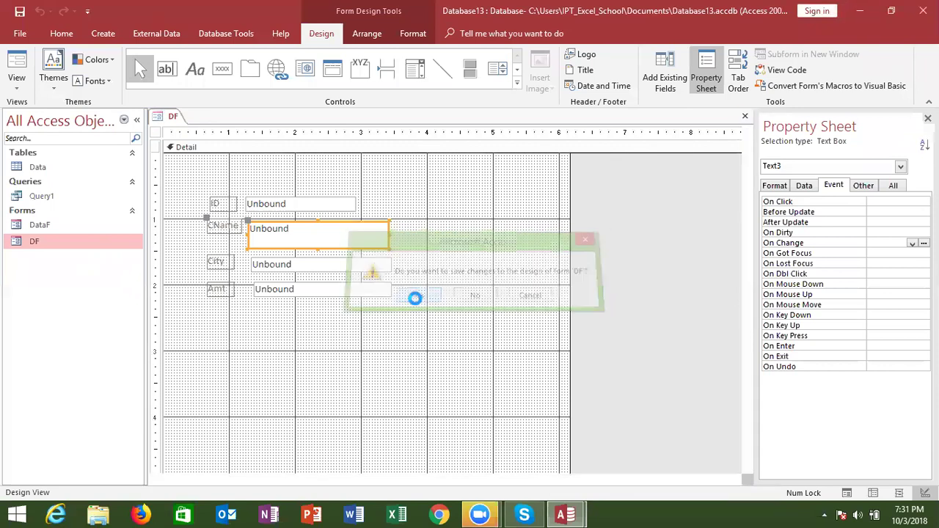
double_click(27, 245)
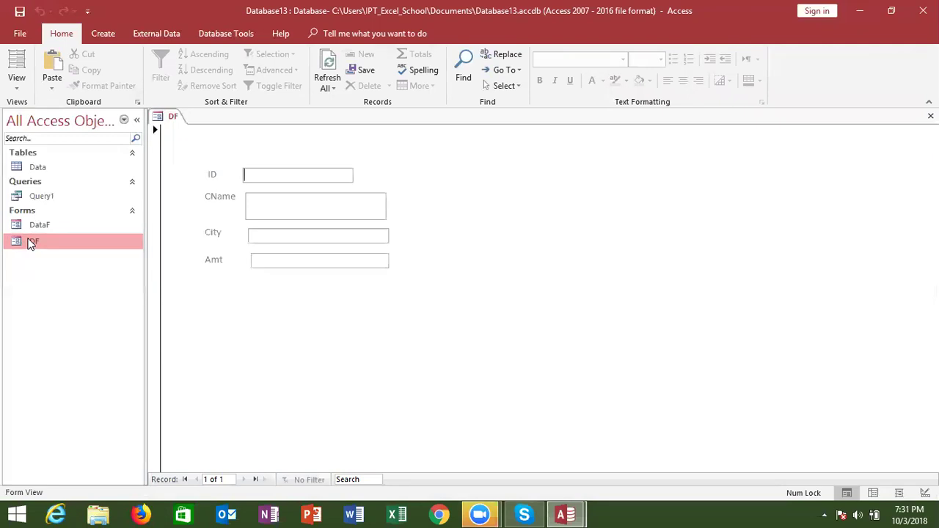
type("1")
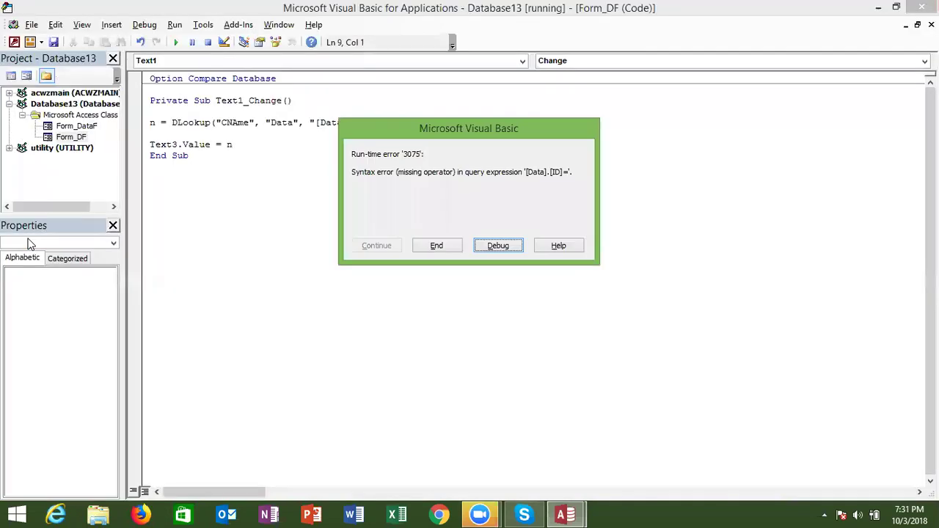
left_click(498, 245)
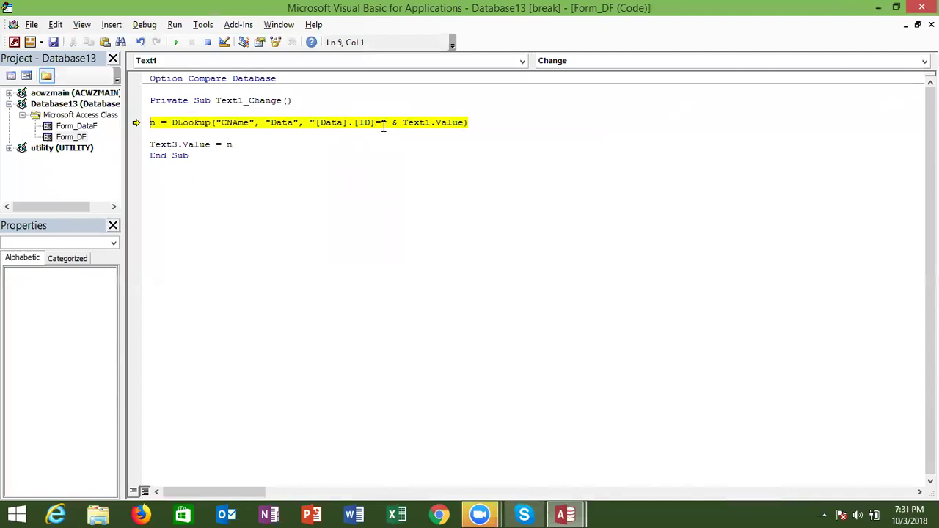
Inspect the failing DLookup line in break mode, leaving its Text1.Value reference intact.
mouse_move(455, 123)
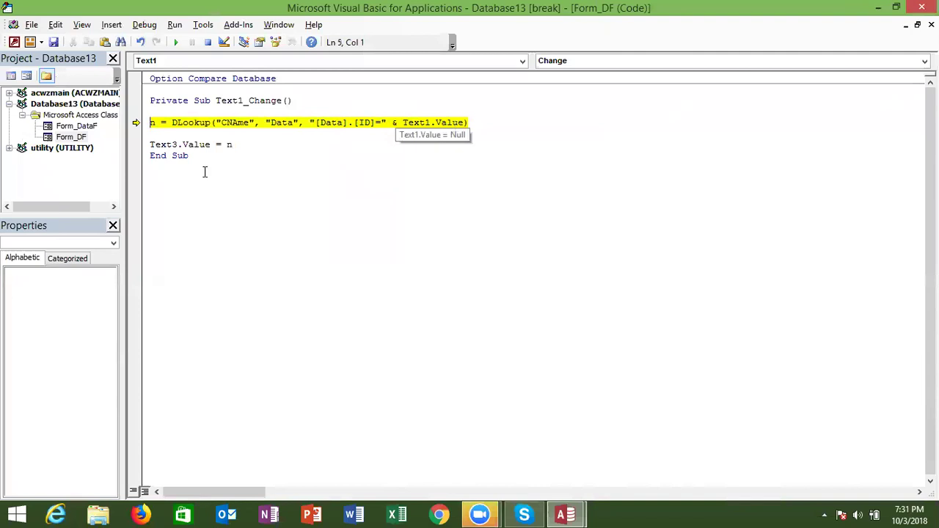
mouse_move(157, 129)
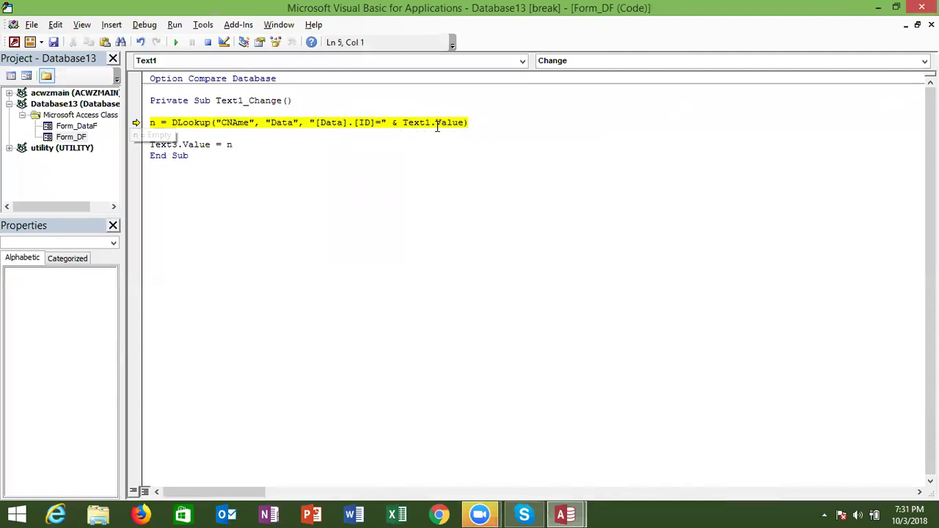
key("alt+Tab")
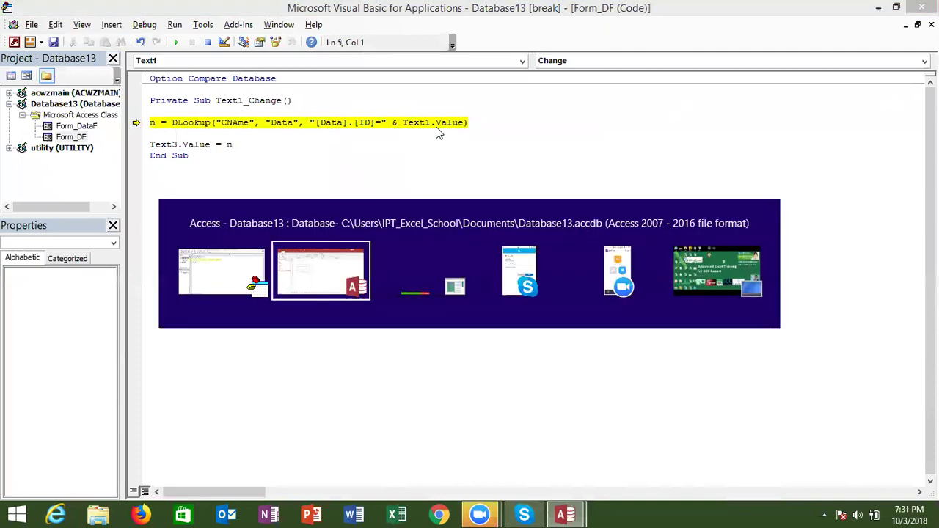
key("alt+Tab")
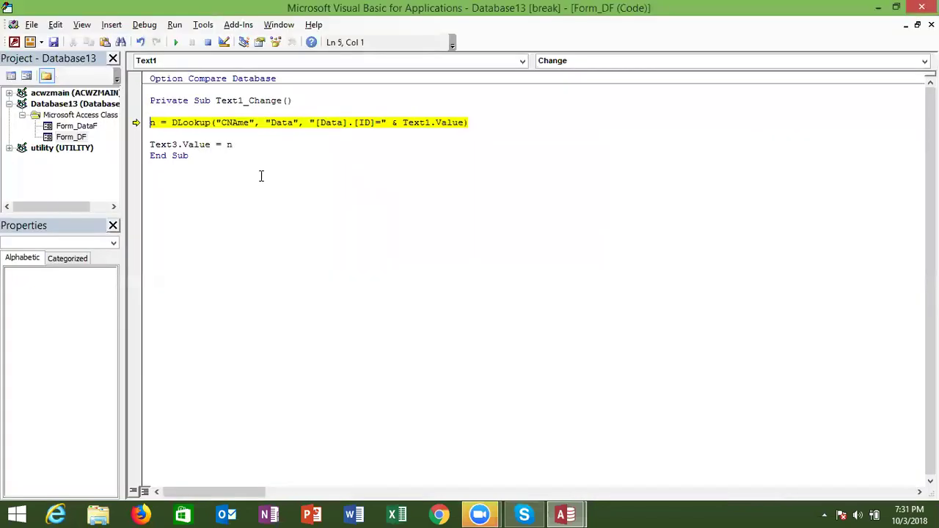
mouse_move(410, 134)
left_click_drag(403, 123, 465, 123)
key("ctrl+c")
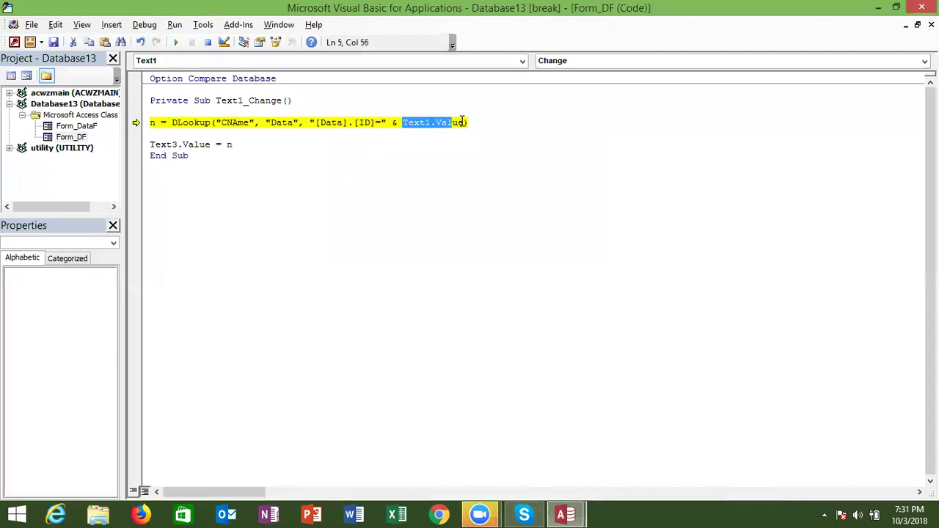
key("Delete")
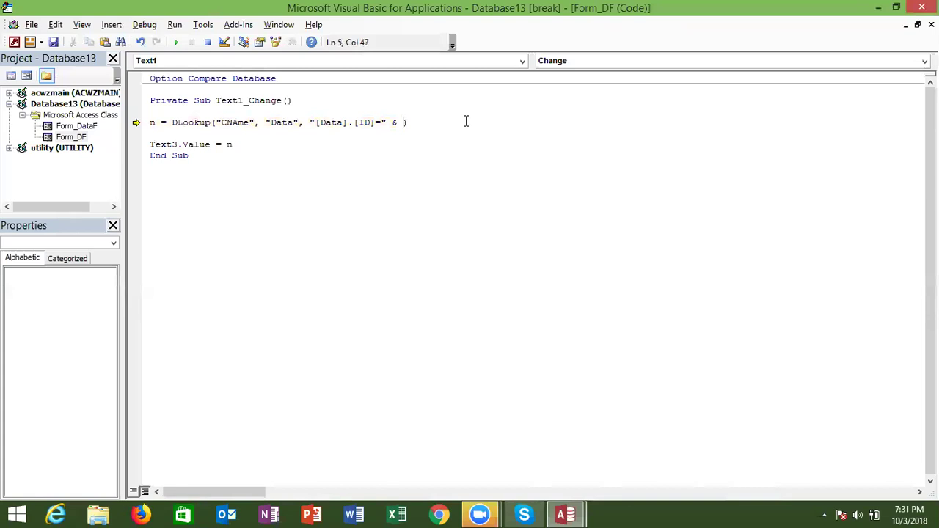
key("ctrl+v")
left_click(470, 132)
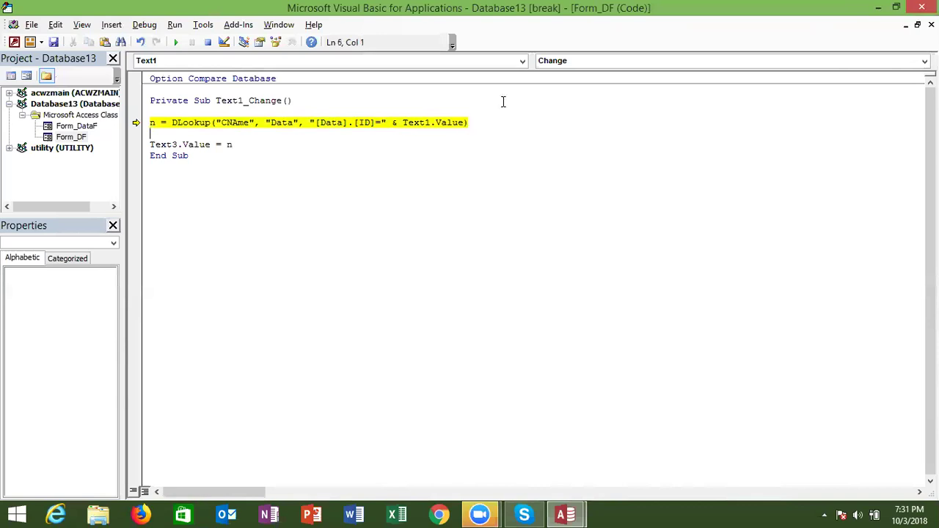
Add a Text1_BeforeUpdate procedure, reset the code, and move the lookup and Text3 lines into it.
left_click(565, 62)
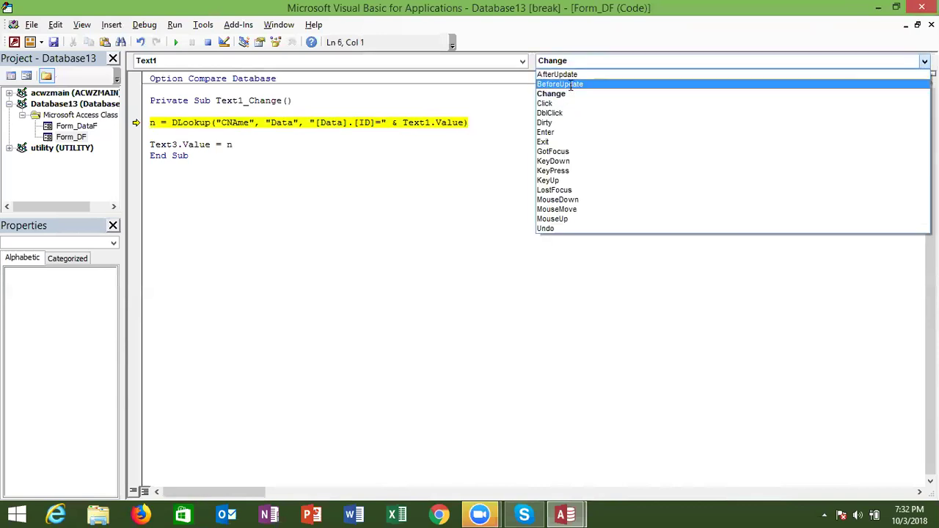
left_click(571, 84)
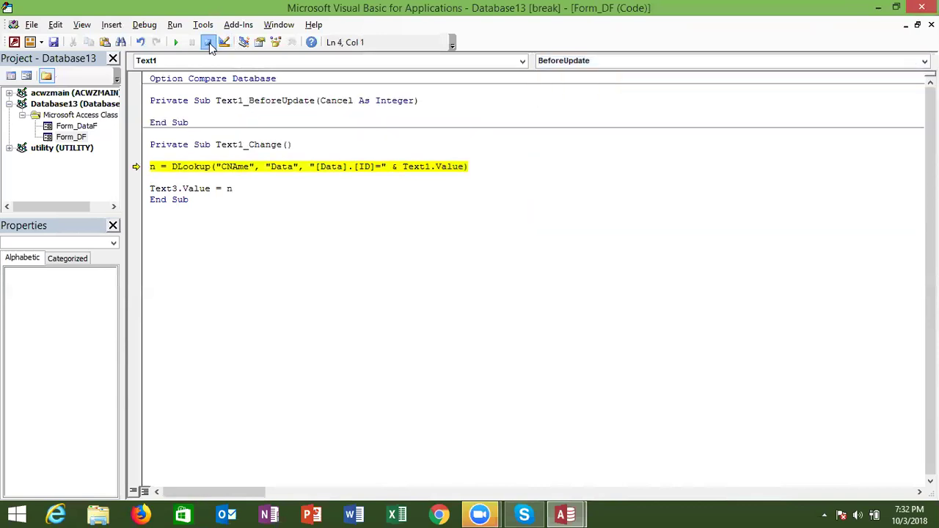
left_click(209, 45)
left_click_drag(190, 200, 150, 156)
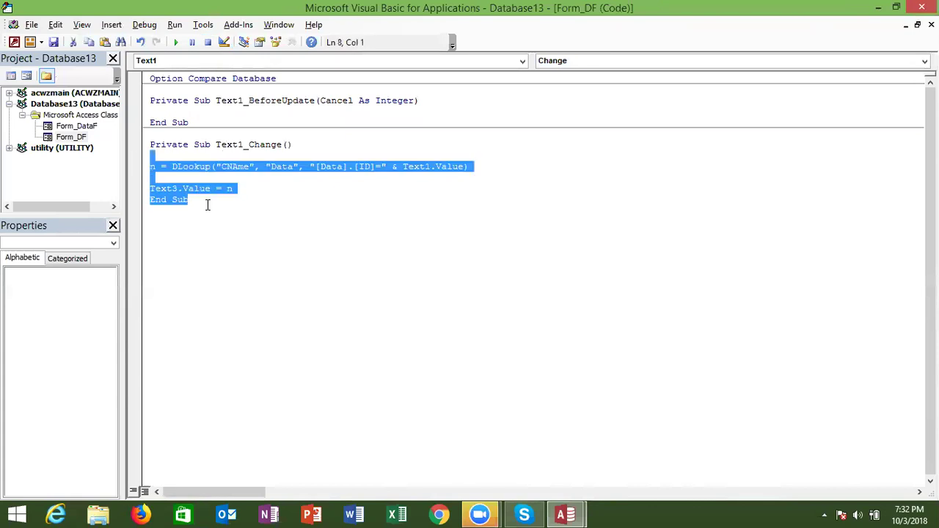
left_click(248, 188)
left_click_drag(242, 188, 144, 176)
key("ctrl+x")
left_click(160, 111)
key("ctrl+v")
Go back to form DF and clear the ID box.
left_click(213, 179)
key("alt+F11")
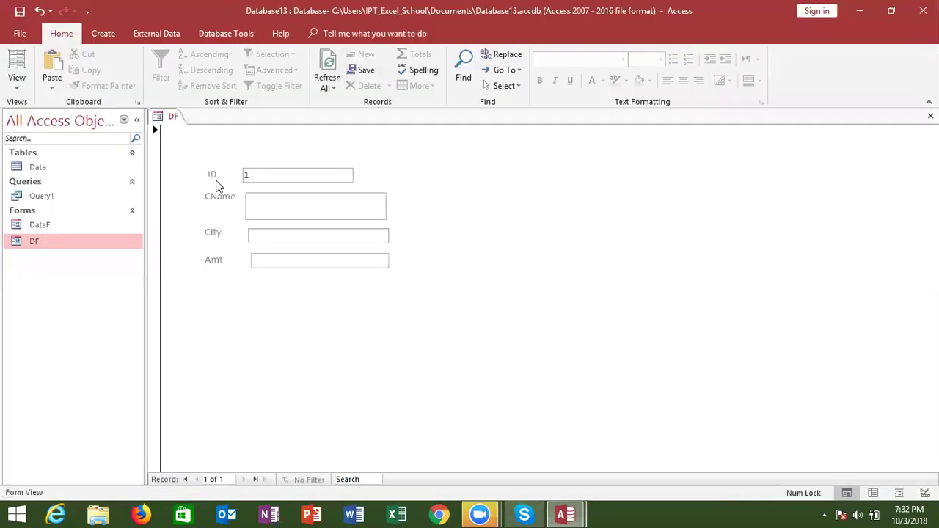
key("BackSpace")
Enter ID 2 on DF, then delete the empty Text1_Change procedure.
type("2")
key("Tab")
key("alt+Tab")
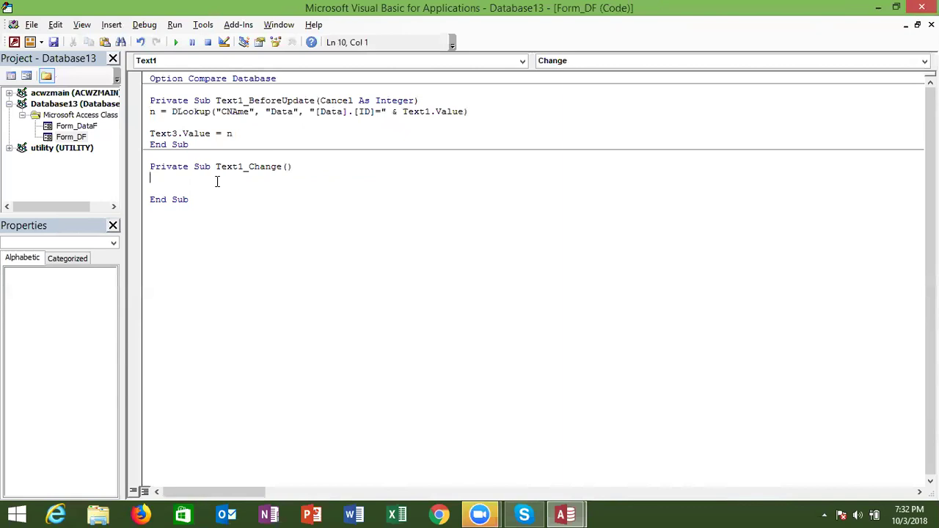
left_click_drag(191, 199, 145, 167)
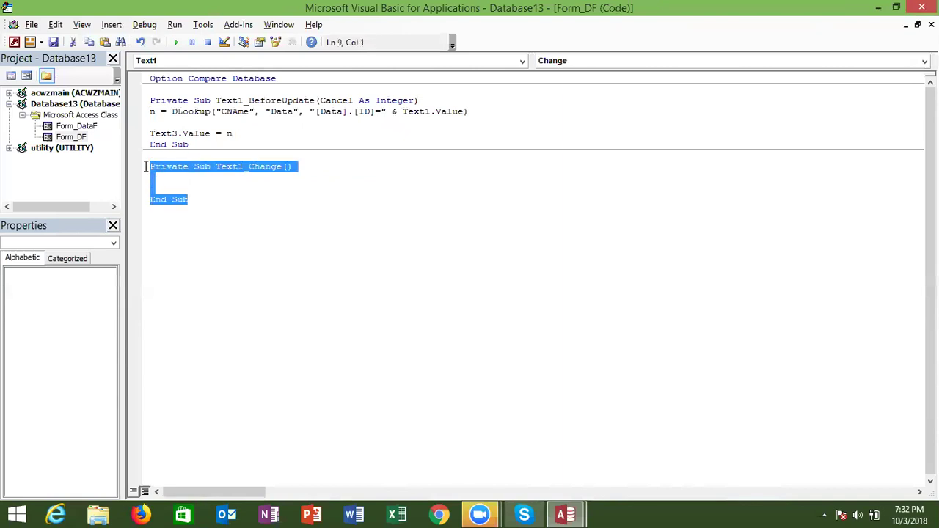
key("Delete")
Create Text1_AfterUpdate, move the lookup lines into it, and delete the empty BeforeUpdate procedure.
left_click(267, 114)
left_click(565, 64)
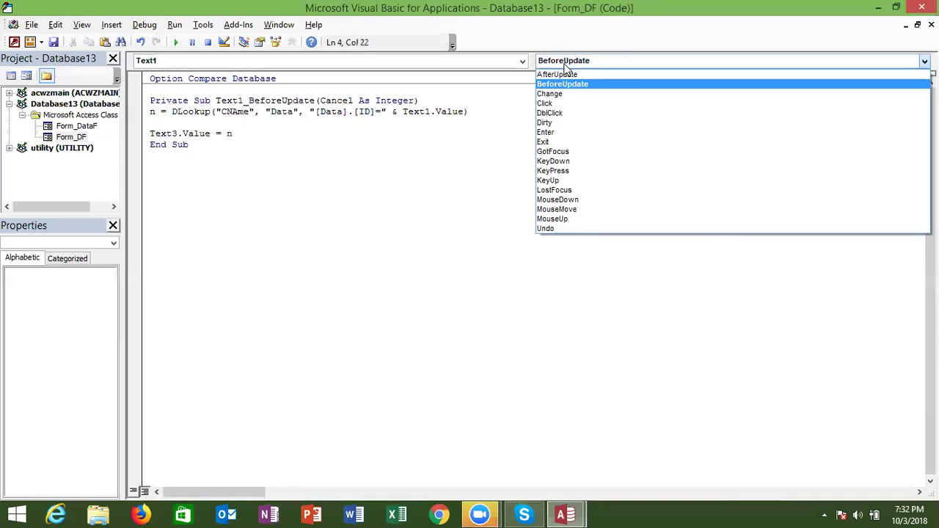
left_click(566, 75)
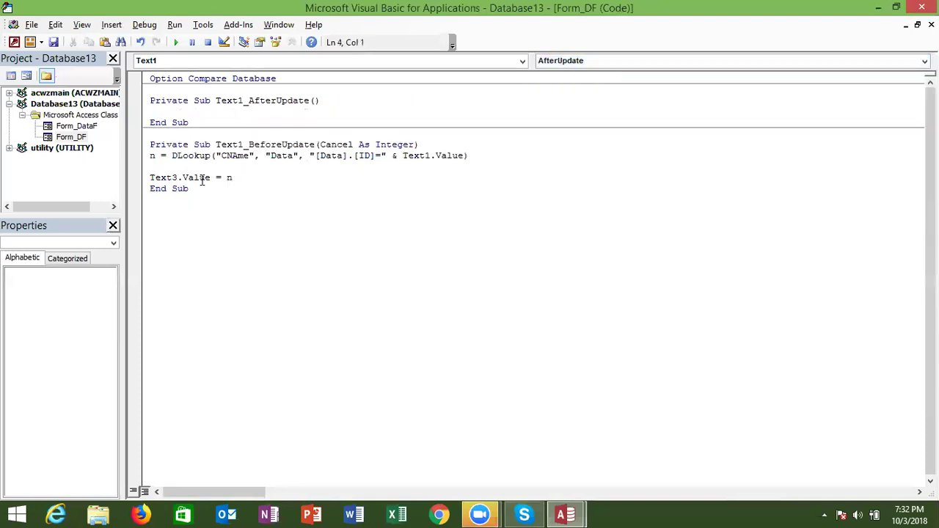
left_click_drag(141, 178, 142, 163)
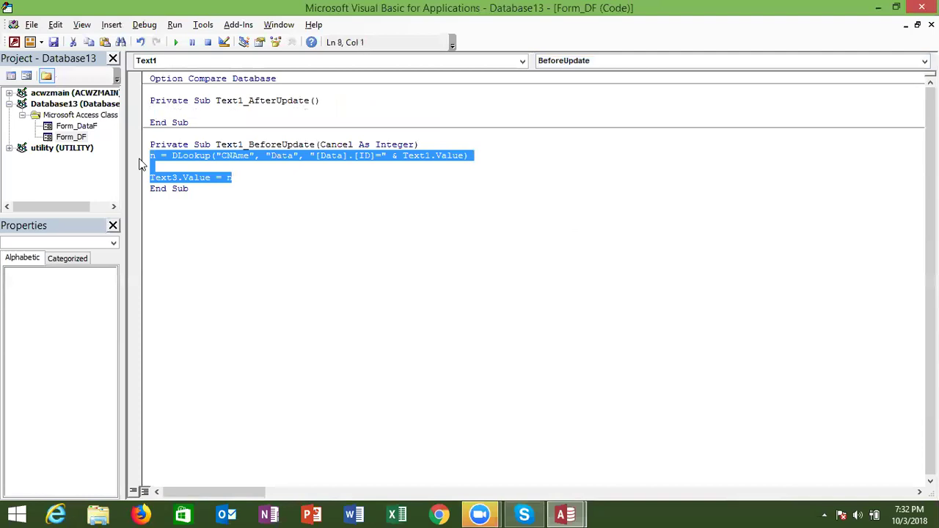
key("Delete")
left_click(163, 114)
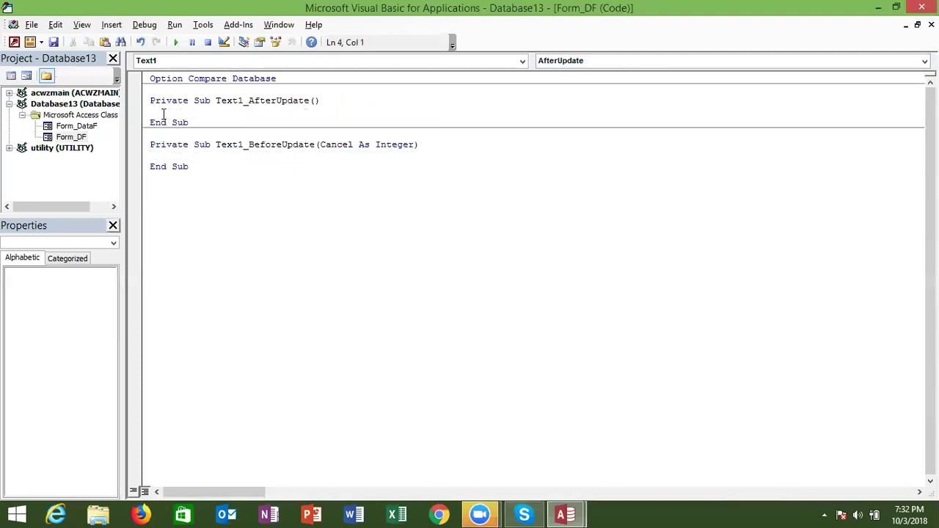
key("ctrl+v")
left_click_drag(193, 189, 149, 168)
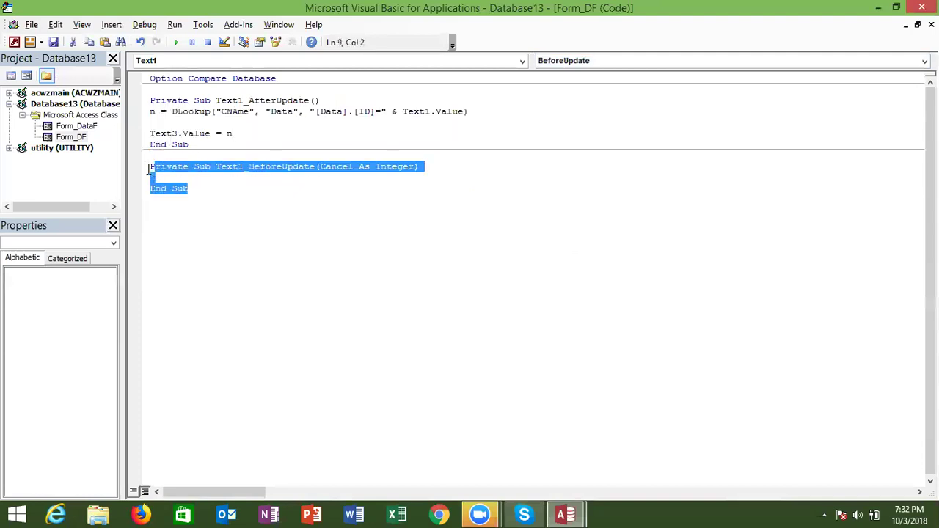
key("Delete")
Change the ID on form DF to 1 so CName fills in, then return to the code.
key("alt+F11")
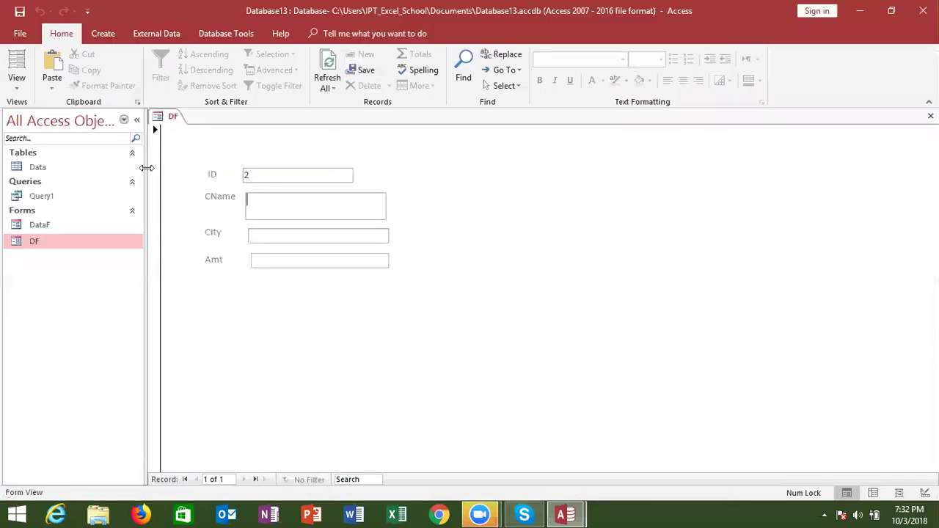
double_click(256, 175)
type("1")
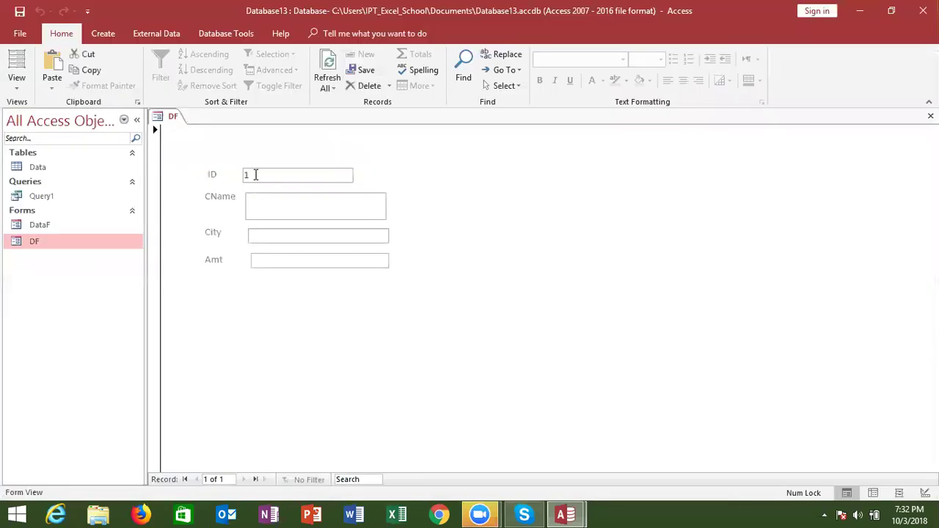
key("Tab")
key("alt+F11")
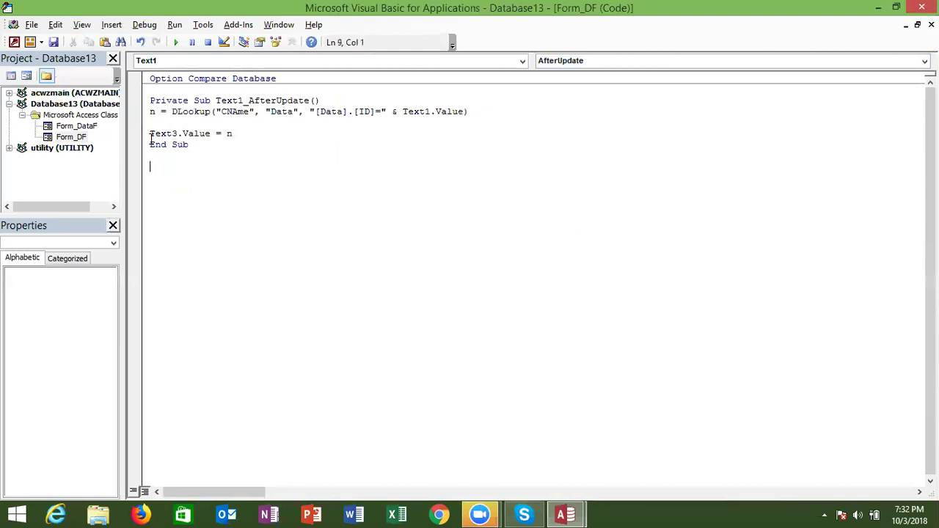
Duplicate the DLookup line twice, assigning the copies to variables c and A.
left_click(151, 136)
key("Return")
key("Return")
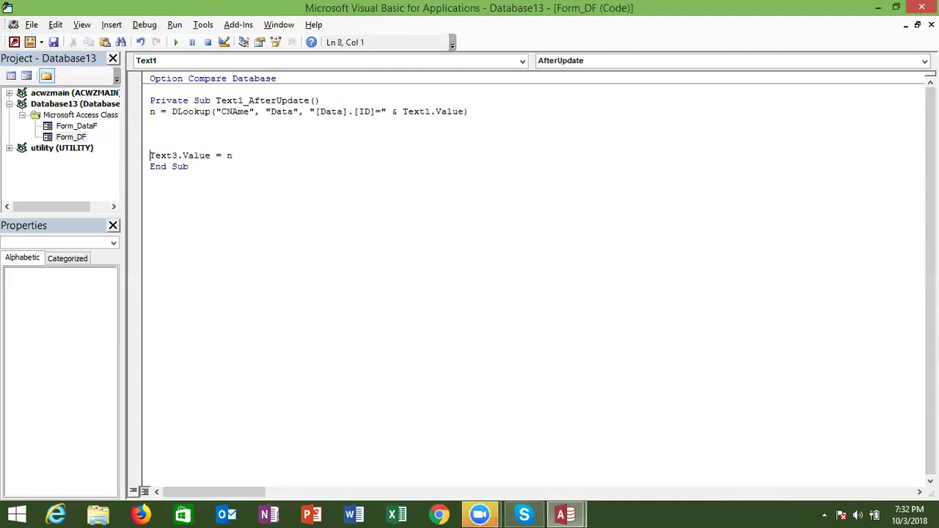
key("shift+Down")
key("ctrl+x")
key("ctrl+v")
key("ctrl+v")
key("ctrl+v")
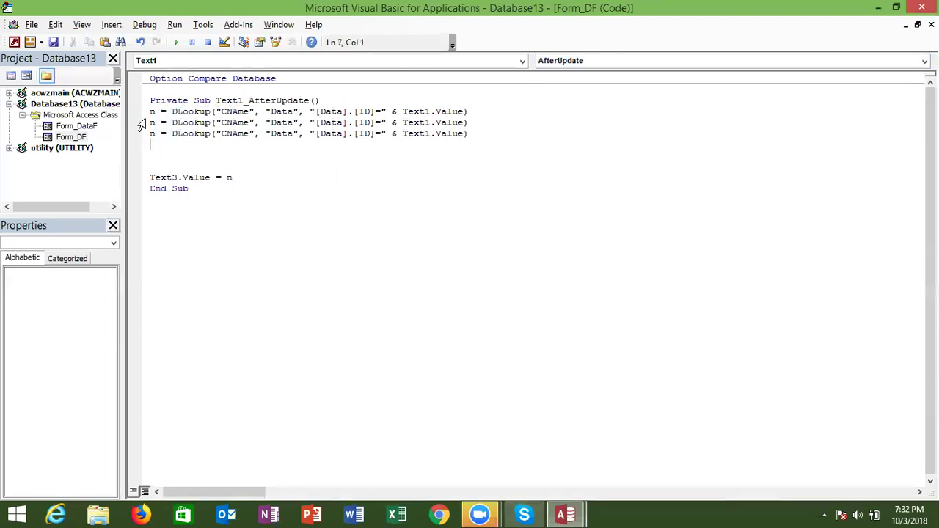
double_click(152, 123)
type("c")
double_click(153, 134)
type("A")
Change the copied lookup fields to City and Amt and start a new 'text' line.
left_click(188, 157)
left_click(245, 123)
key("BackSpace")
key("BackSpace")
key("BackSpace")
key("BackSpace")
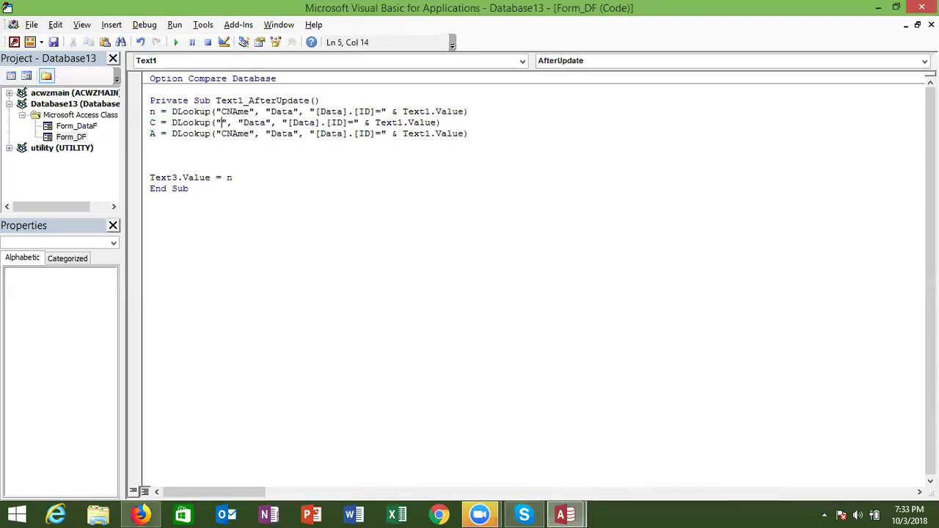
type("City")
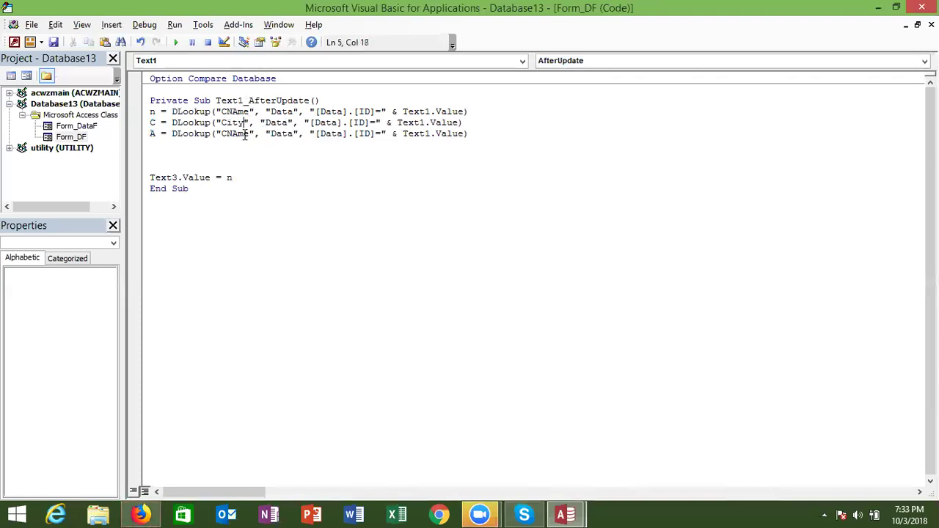
double_click(244, 134)
type("Amt")
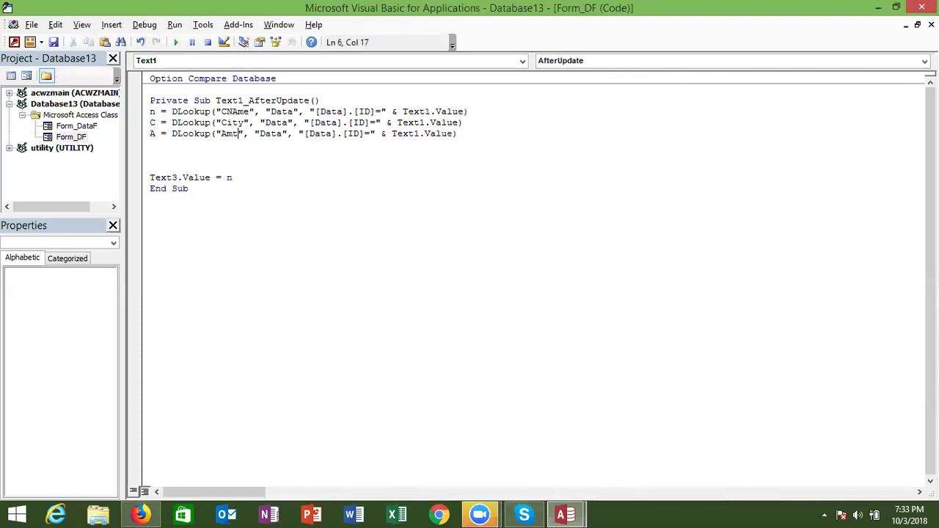
left_click(240, 179)
key("Return")
type("text")
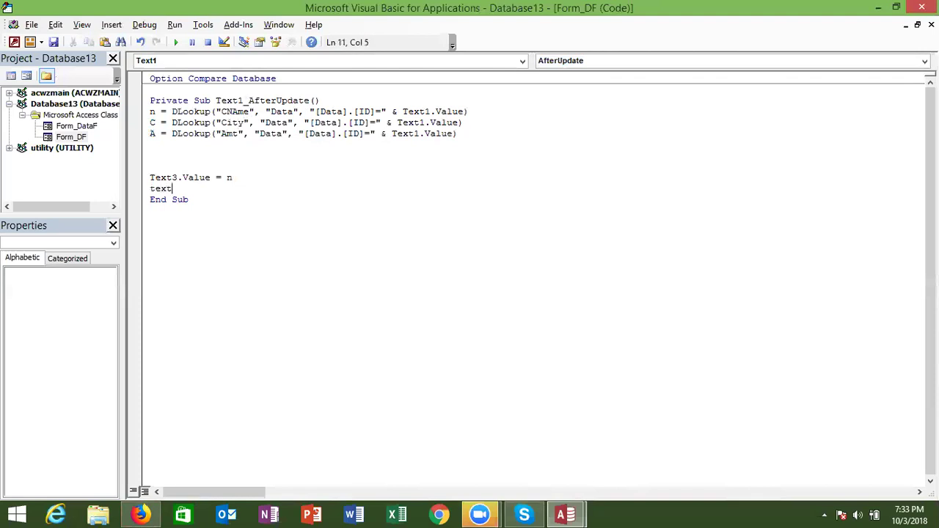
key("alt+Tab")
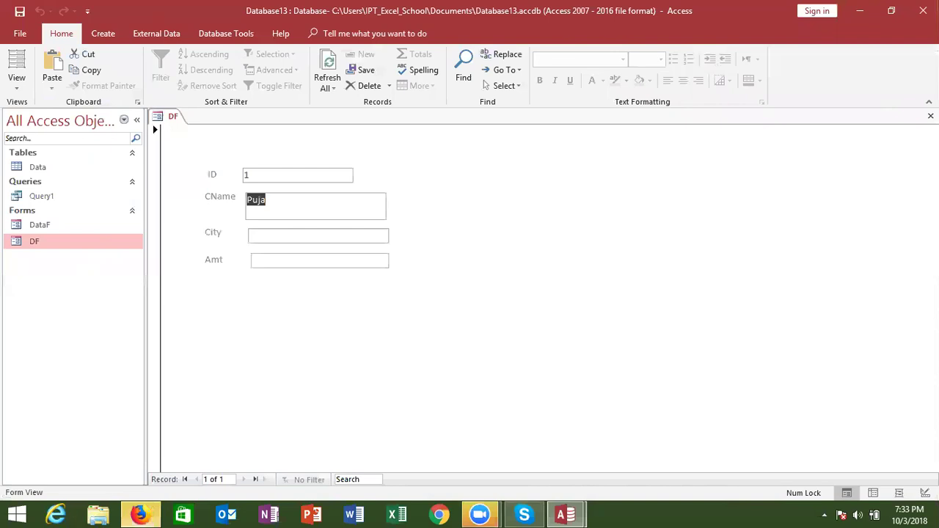
Close DF without saving its design changes and reopen it in Design View.
key("ctrl+w")
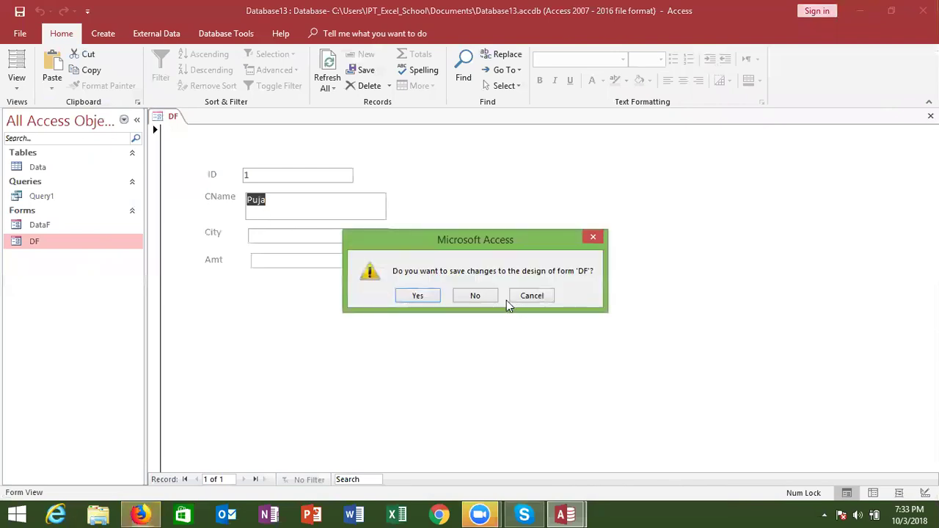
left_click(481, 299)
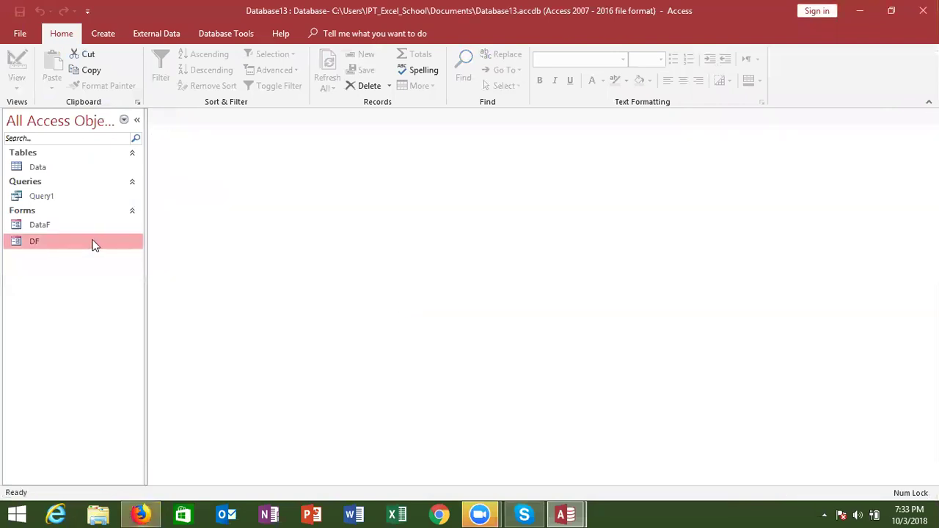
right_click(93, 241)
left_click(119, 282)
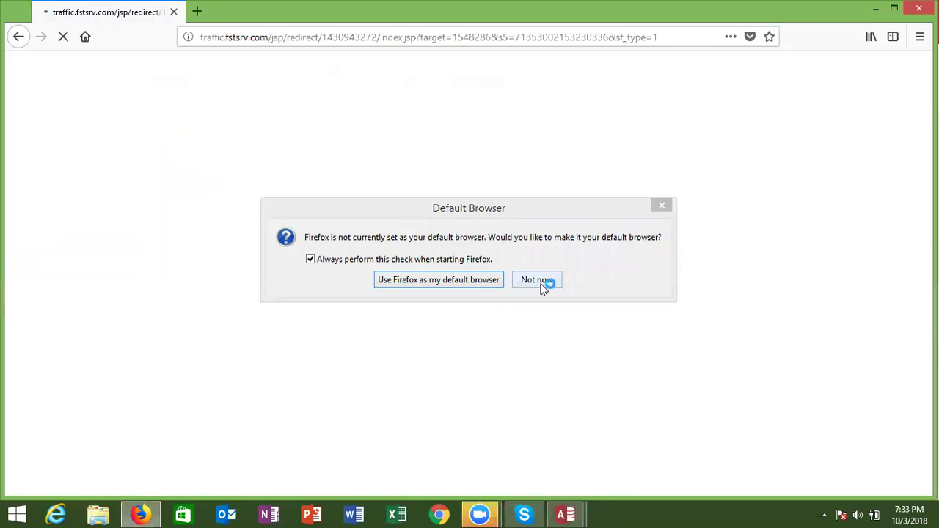
left_click(543, 289)
key("alt+Tab")
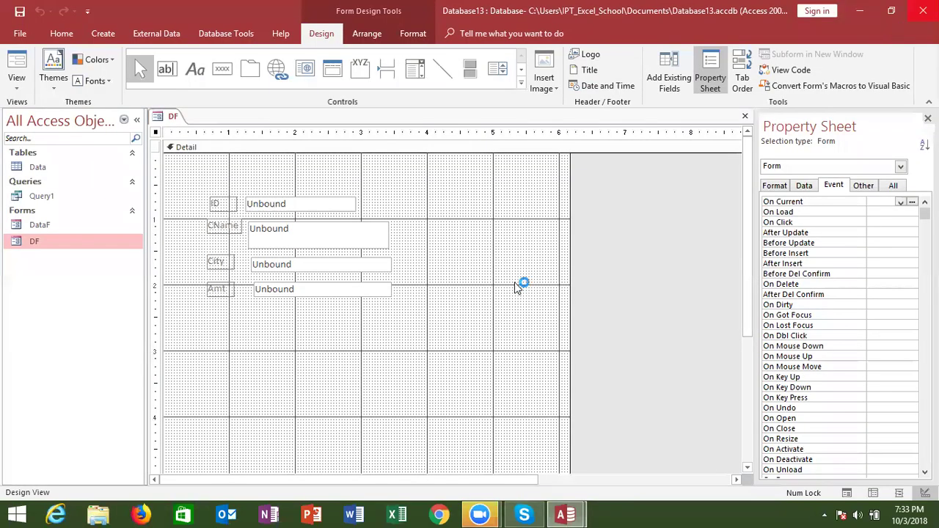
Check the names of the City and Amt text boxes, then open DF's code.
left_click(298, 266)
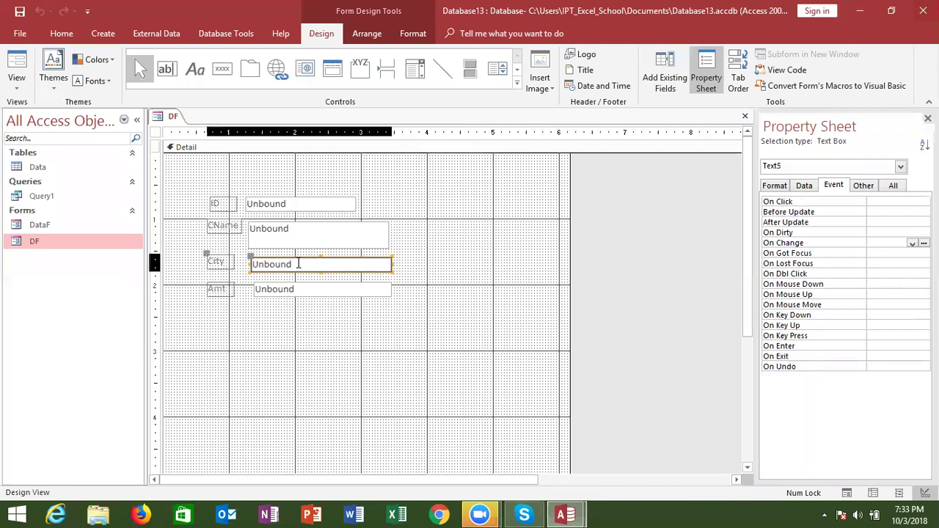
left_click(304, 290)
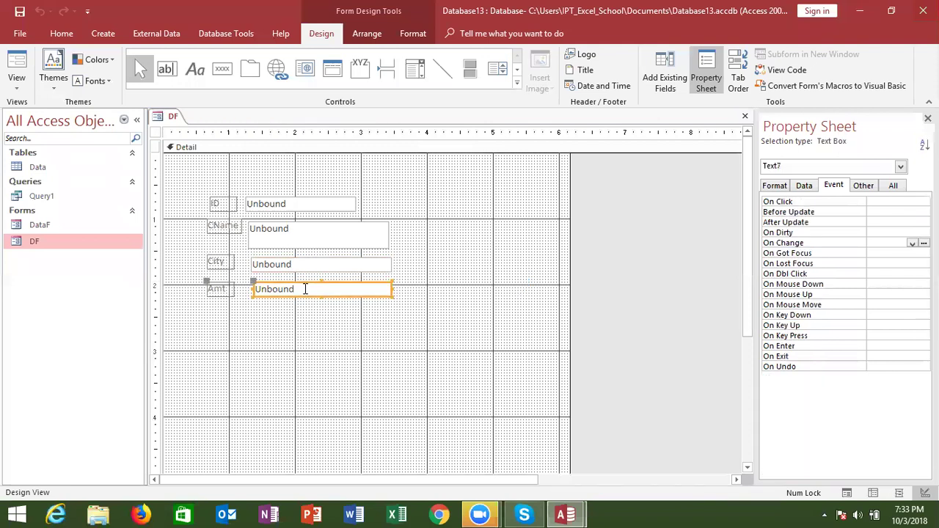
key("alt+F11")
Start a Text5.Value assignment below the Text3 line, dismissing the Expected expression error.
left_click(253, 152)
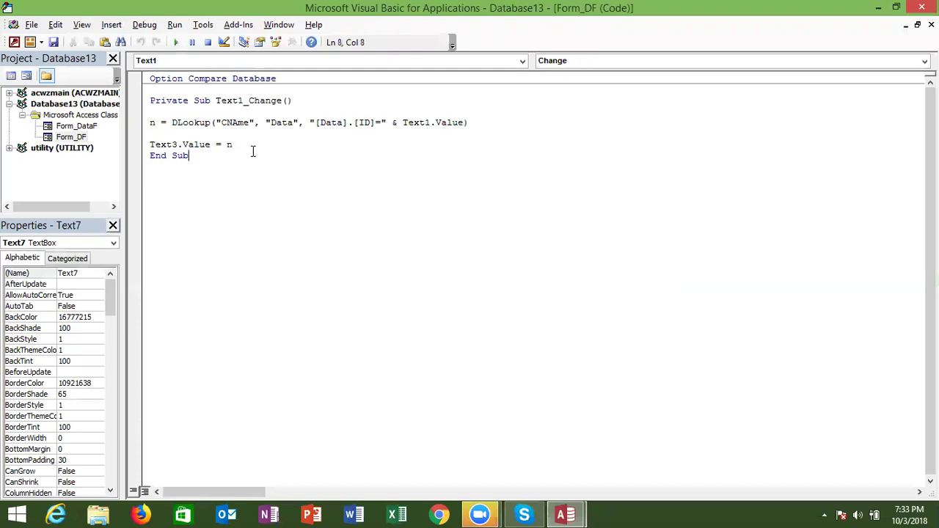
left_click(250, 145)
key("Return")
type("text5")
type(".v")
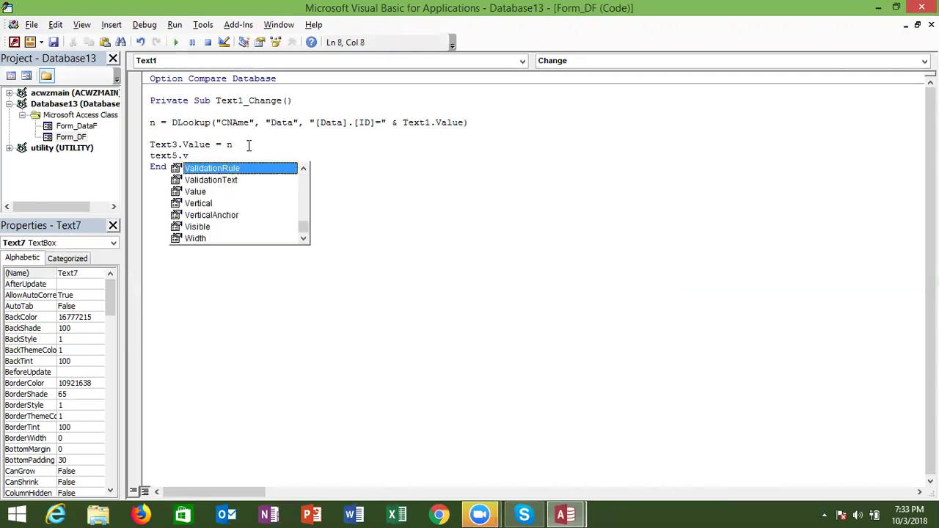
key("Escape")
key("Down")
left_click(205, 155)
key("BackSpace")
key("BackSpace")
type(".v")
key("Down")
key("Down")
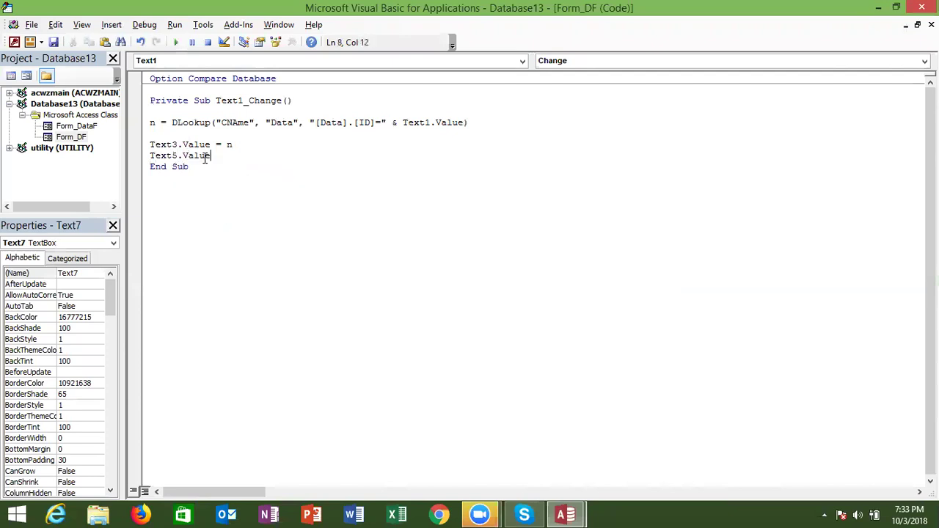
type("=")
left_click(206, 161)
key("Return")
Finish the assignment as Text5.Value = C.
key("BackSpace")
key("BackSpace")
key("BackSpace")
key("BackSpace")
key("BackSpace")
key("BackSpace")
key("BackSpace")
type(".")
key("BackSpace")
key("BackSpace")
type(".")
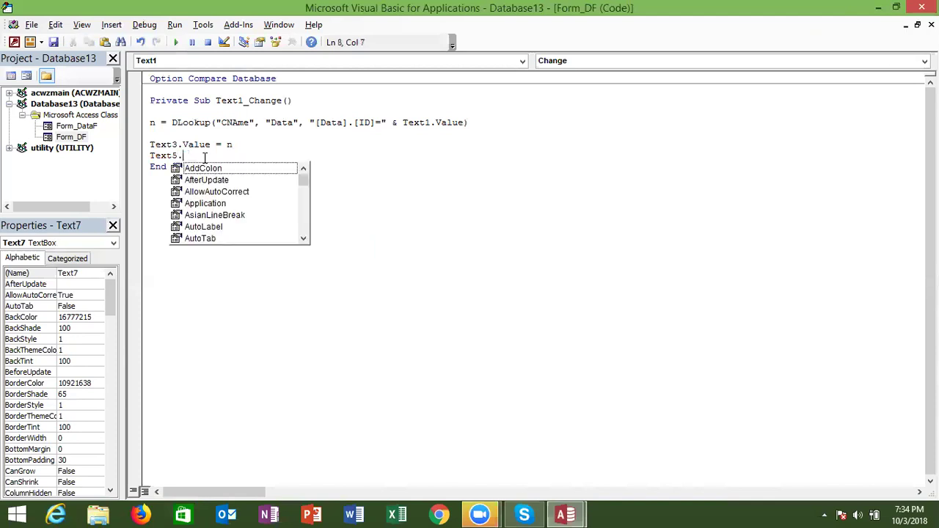
type("v")
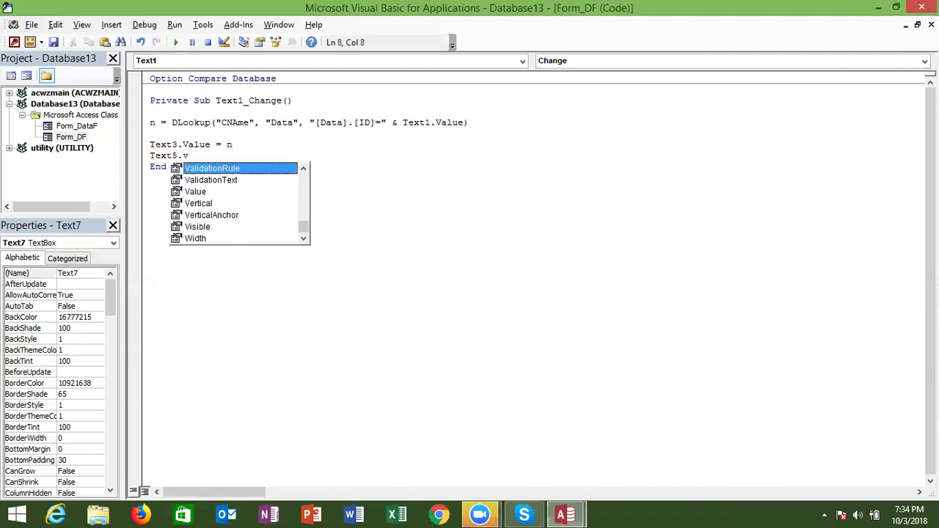
key("Down")
key("Down")
key("Tab")
key("BackSpace")
type("e = A")
key("Return")
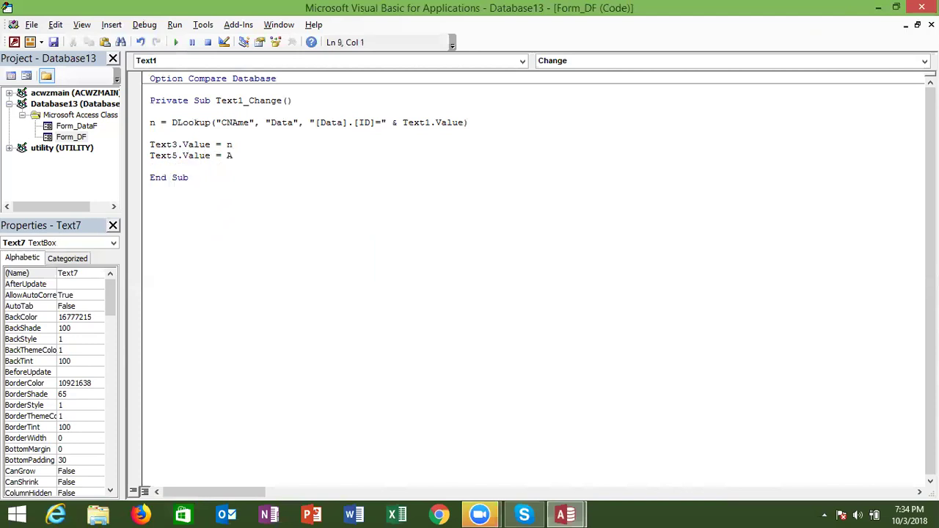
double_click(235, 156)
type("C")
key("Return")
Add the line Text7.Value = A below it.
type("text7")
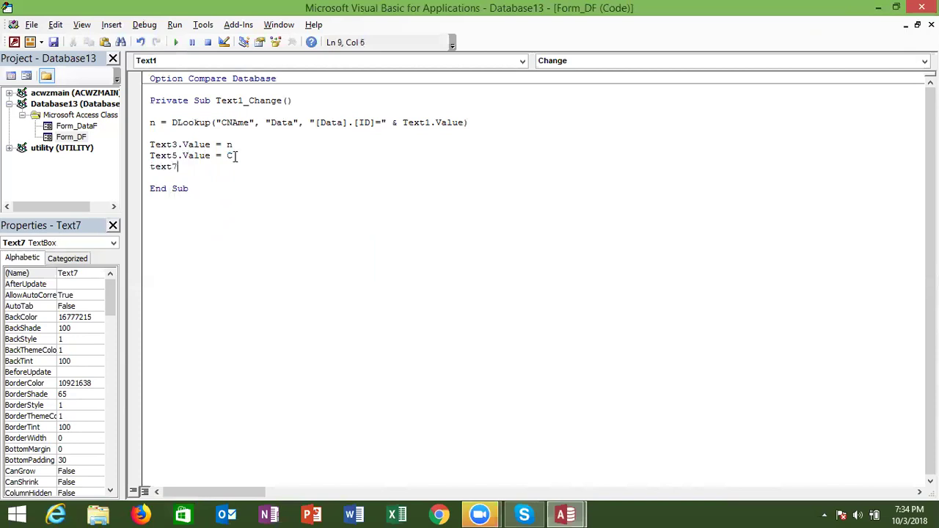
type(".v")
key("Down")
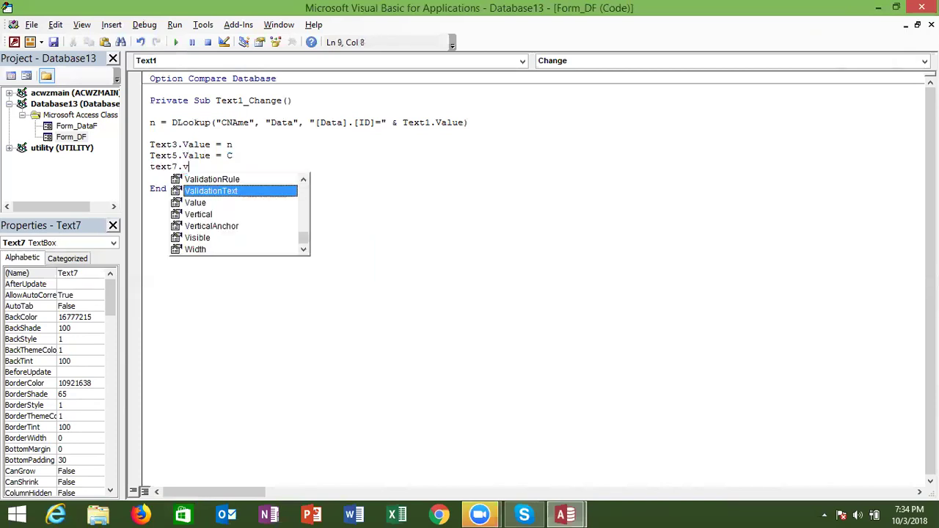
key("Down")
key("Tab")
type("=\"")
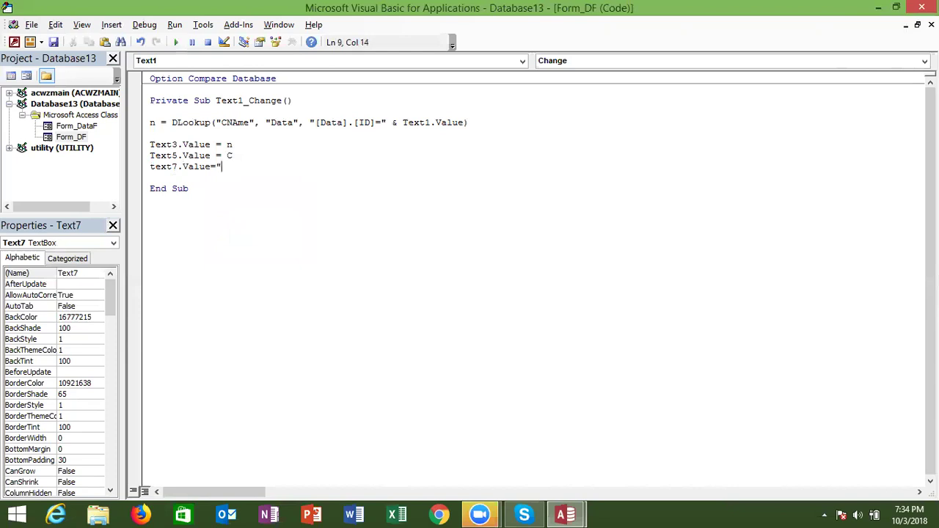
type("A")
key("BackSpace")
key("BackSpace")
type("A")
Copy the DLookup line and paste two more copies beneath it.
left_click(164, 127)
key("Return")
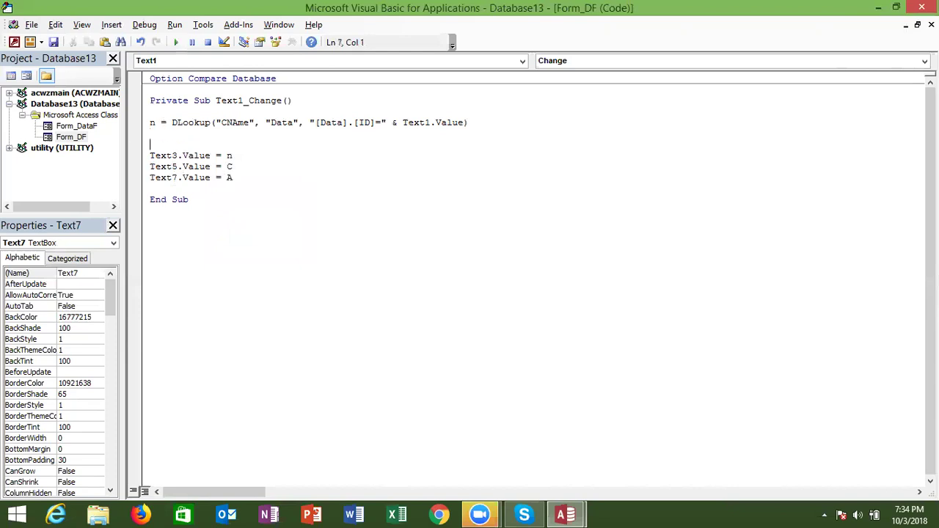
key("Return")
key("shift+Down")
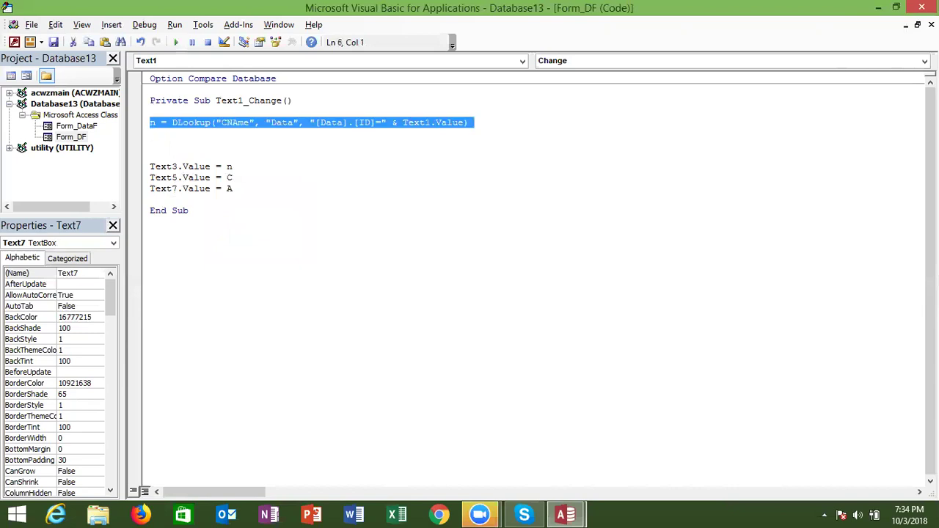
key("ctrl+c")
key("ctrl+v")
key("ctrl+v")
key("ctrl+v")
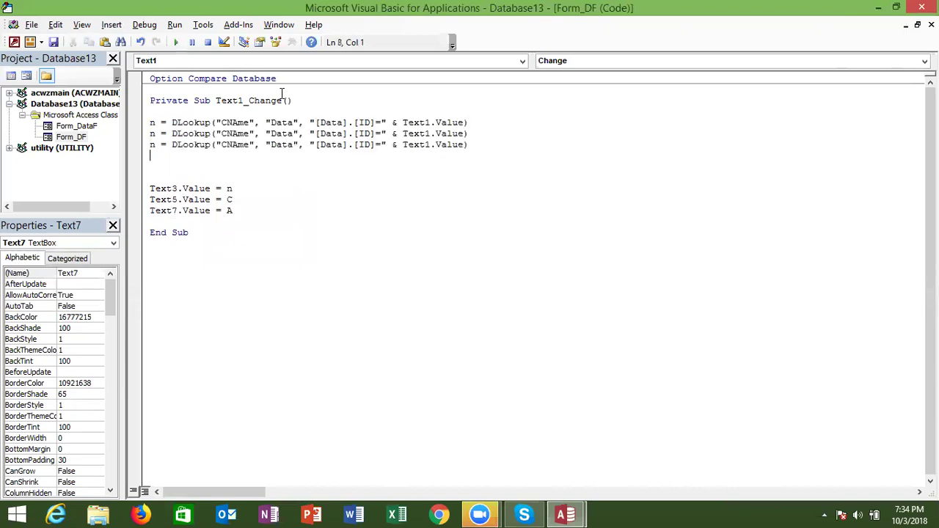
Change the copied lookups' fields to City and Name, then return to Access.
left_click(238, 133)
double_click(237, 135)
type("City")
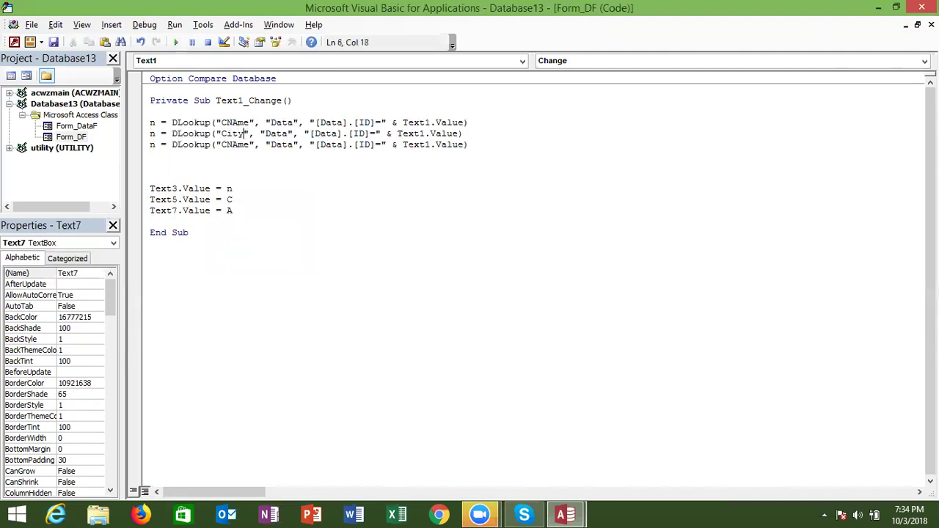
left_click(228, 144)
double_click(228, 145)
type("Name")
left_click(228, 160)
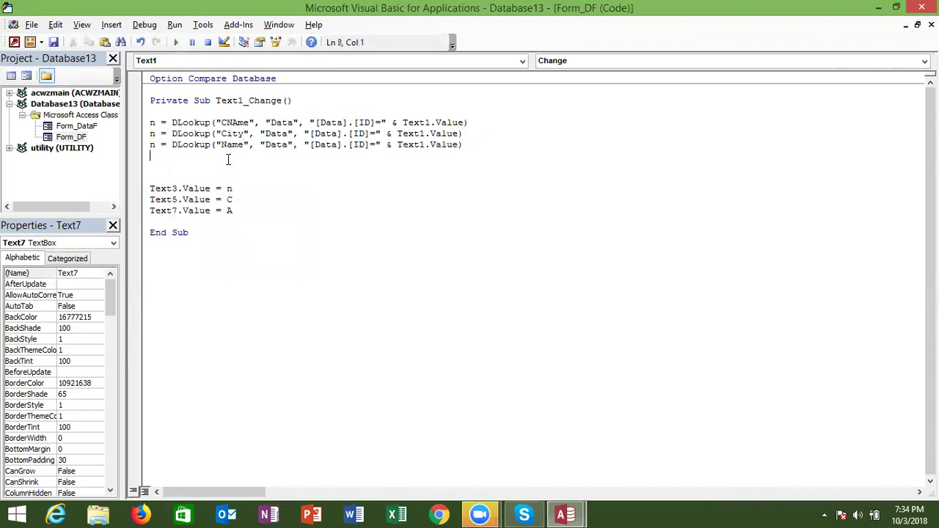
key("alt+F11")
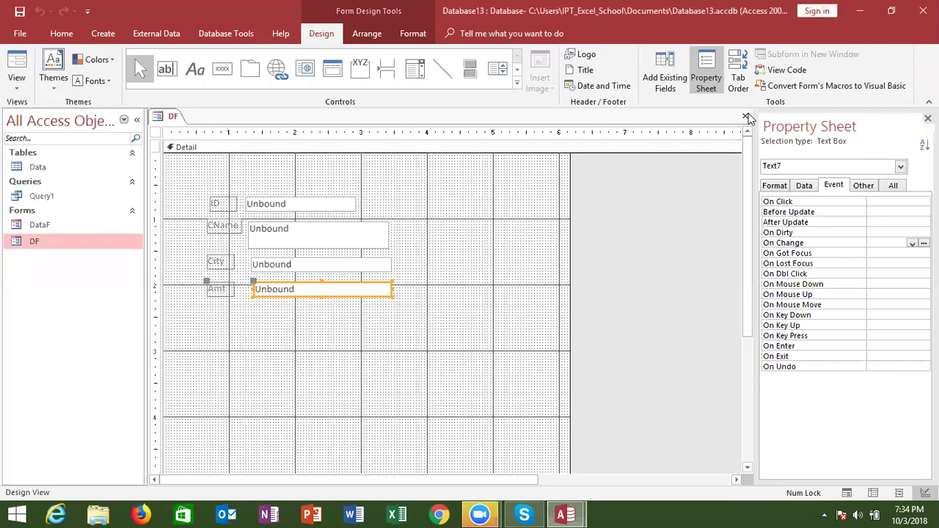
Save DF's design, open it, enter ID 1, and debug the resulting run-time error.
left_click(746, 117)
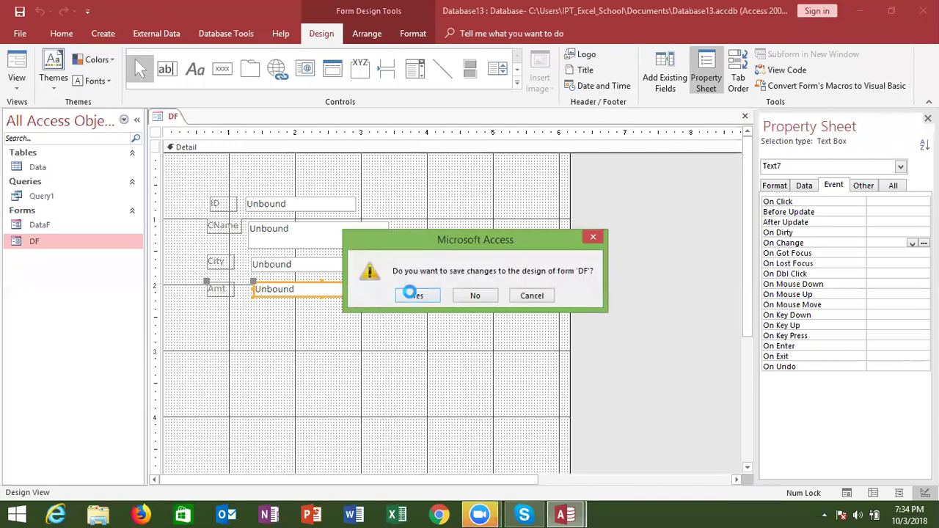
left_click(413, 296)
double_click(69, 243)
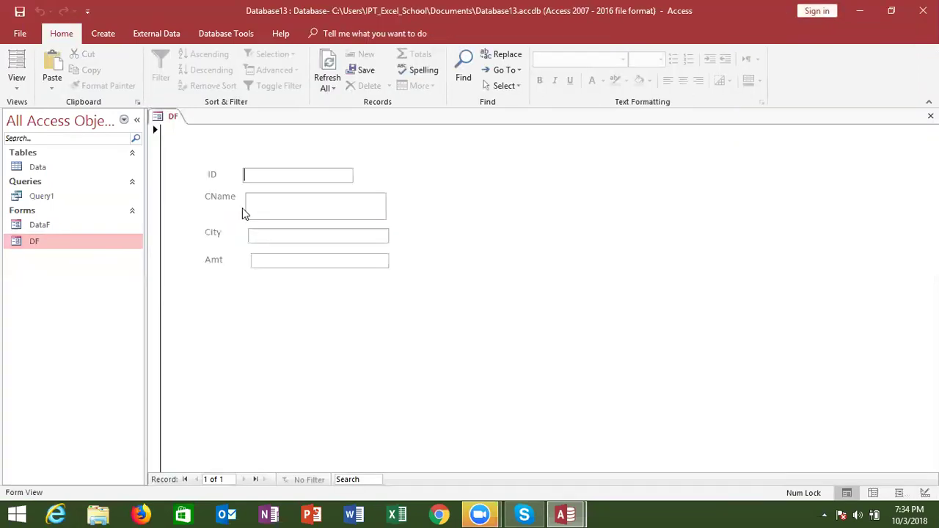
type("1")
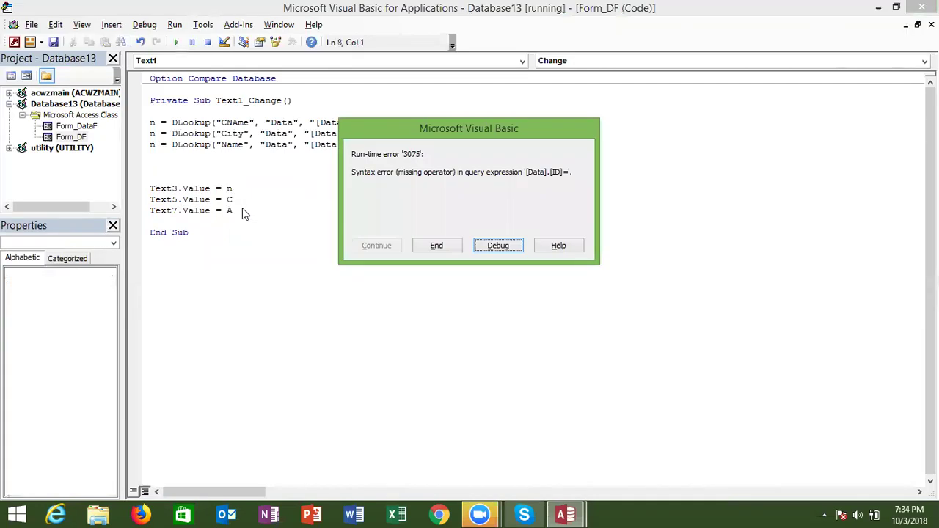
left_click(499, 248)
Inspect the [ID] criteria in the first DLookup, reset the code, and select the lookup lines.
mouse_move(425, 127)
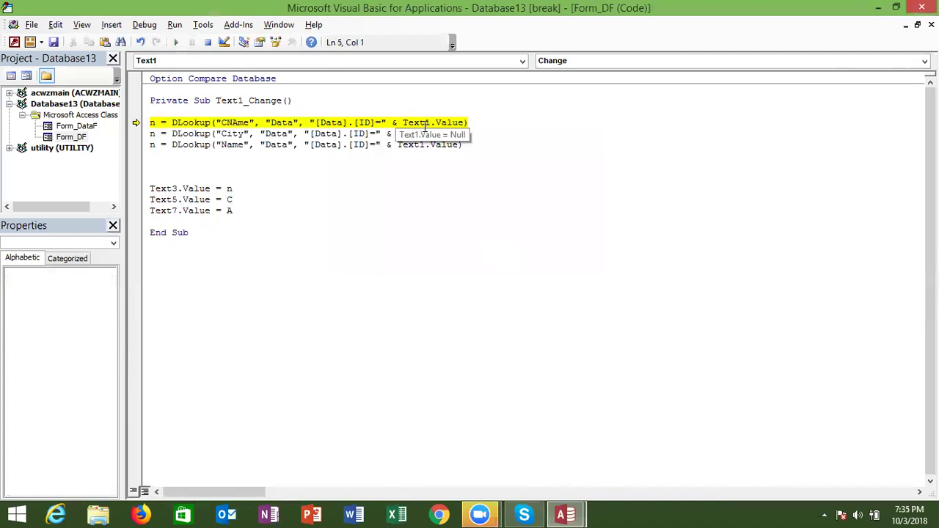
key("alt+F11")
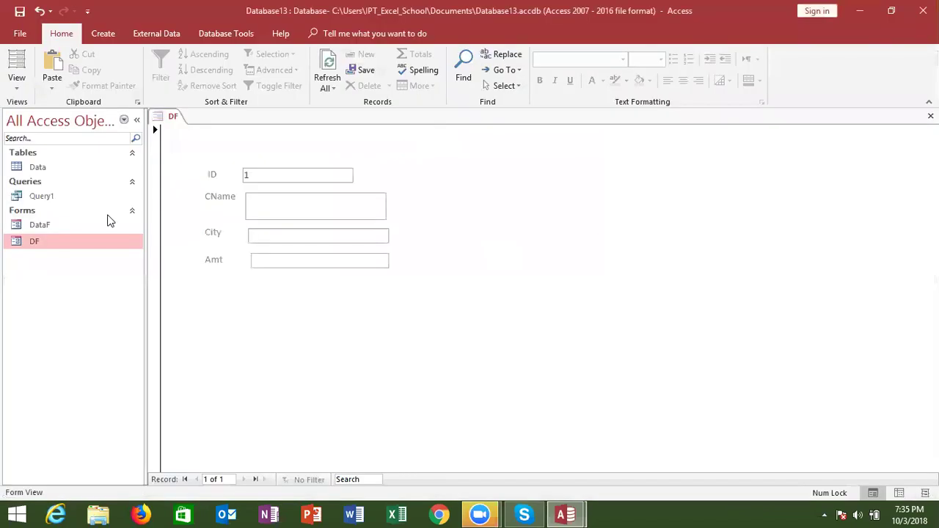
key("alt+F11")
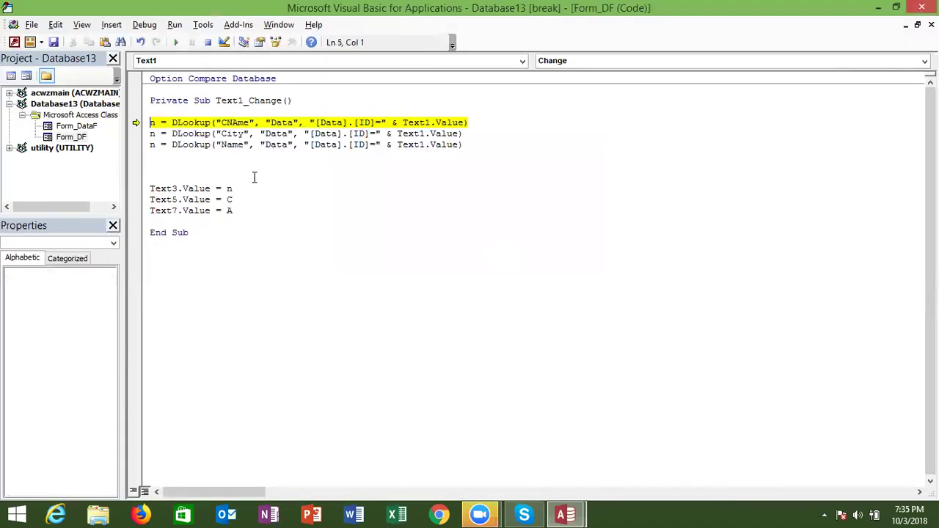
left_click(379, 123)
left_click(358, 122)
left_click(209, 42)
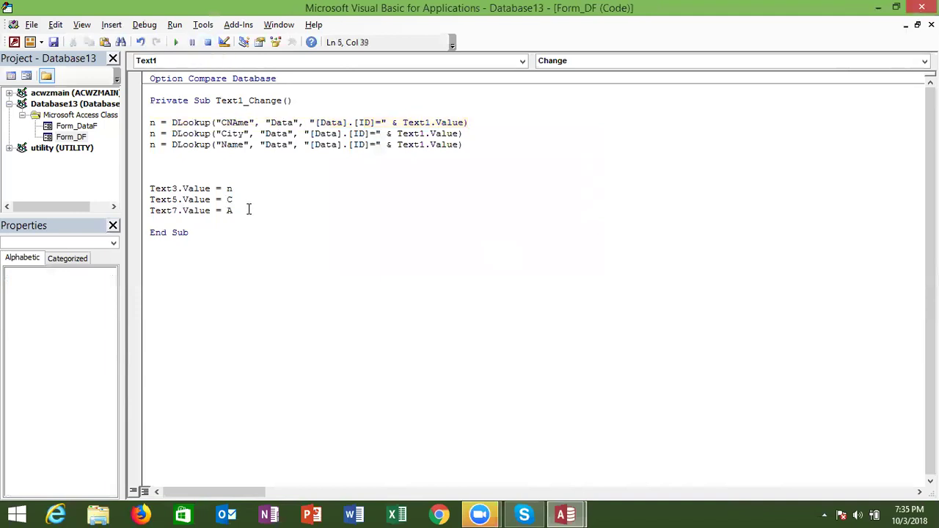
left_click_drag(249, 211, 143, 129)
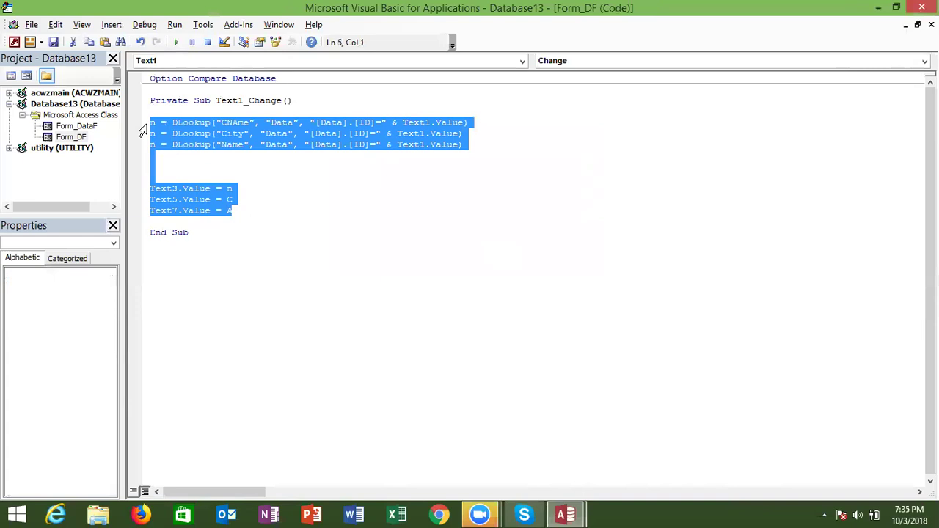
Remove the lookup code from Text1_Change and create a Text1_AfterUpdate procedure for it.
key("Delete")
left_click(556, 63)
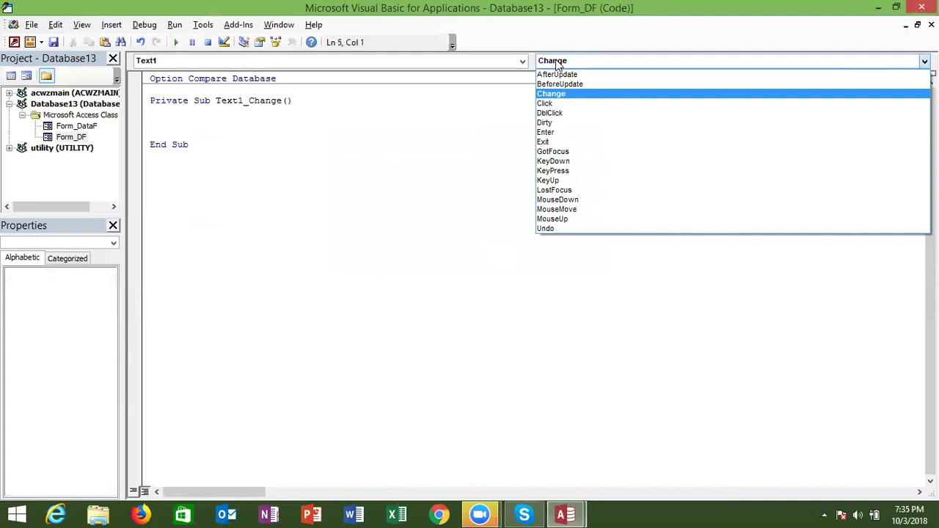
key("Up")
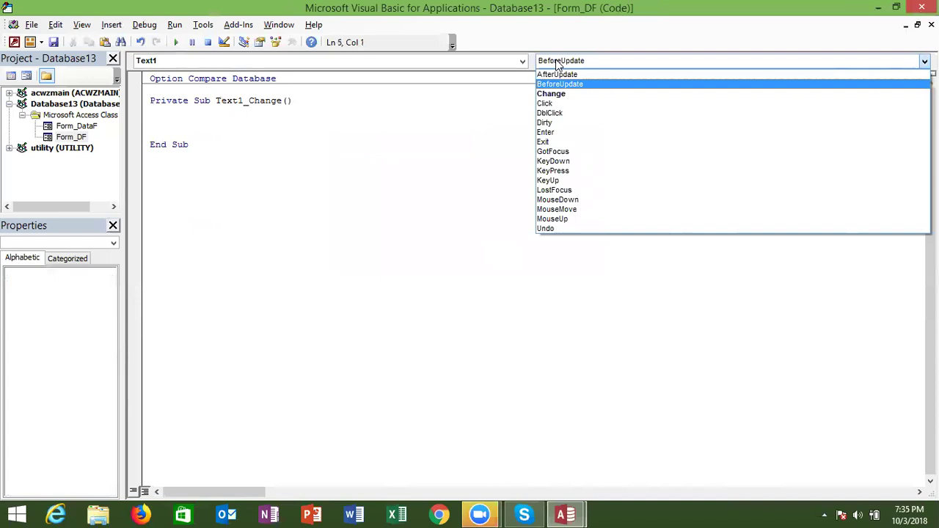
key("Up")
key("shift+Tab")
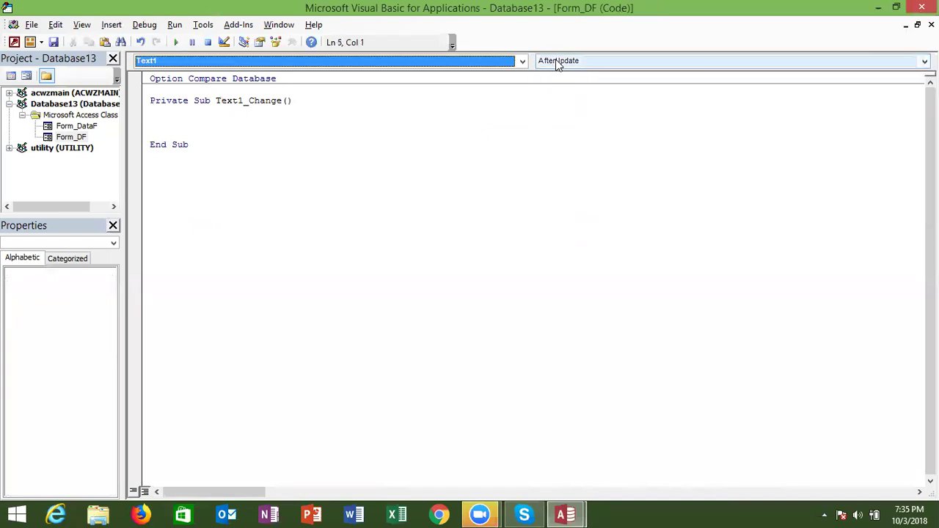
left_click(500, 111)
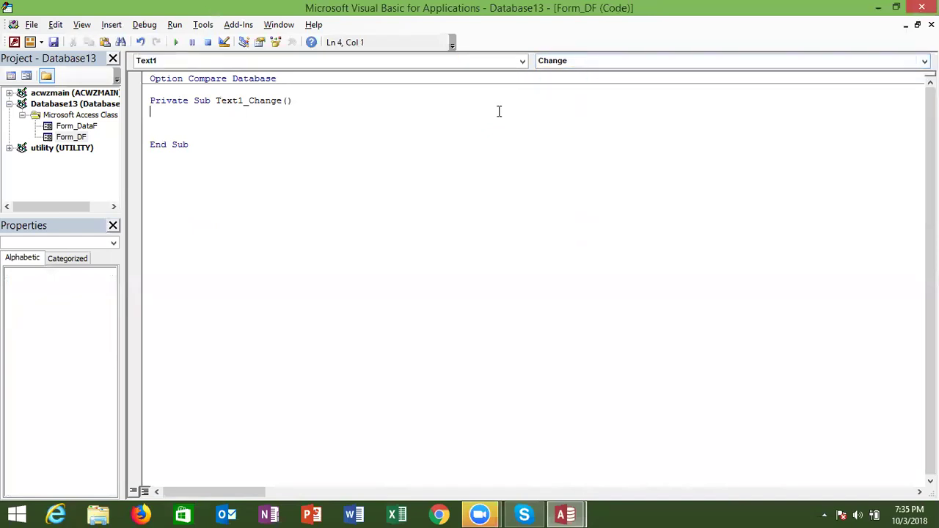
left_click(565, 66)
scroll(567, 71, "up", 1)
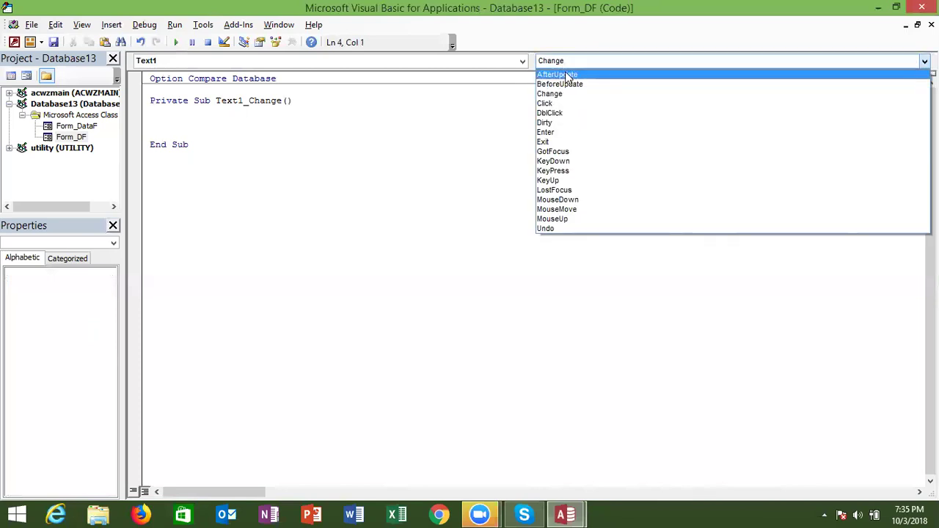
left_click(566, 71)
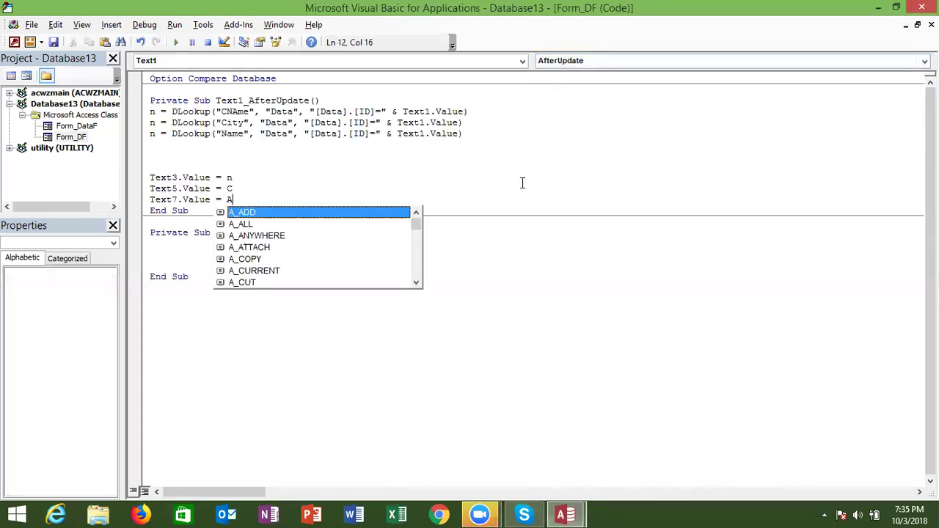
Rename the City and Name lookup variables to c and a, then return to Access.
left_click(325, 181)
left_click_drag(157, 122, 150, 122)
type("c")
left_click(154, 134)
double_click(154, 133)
type("a")
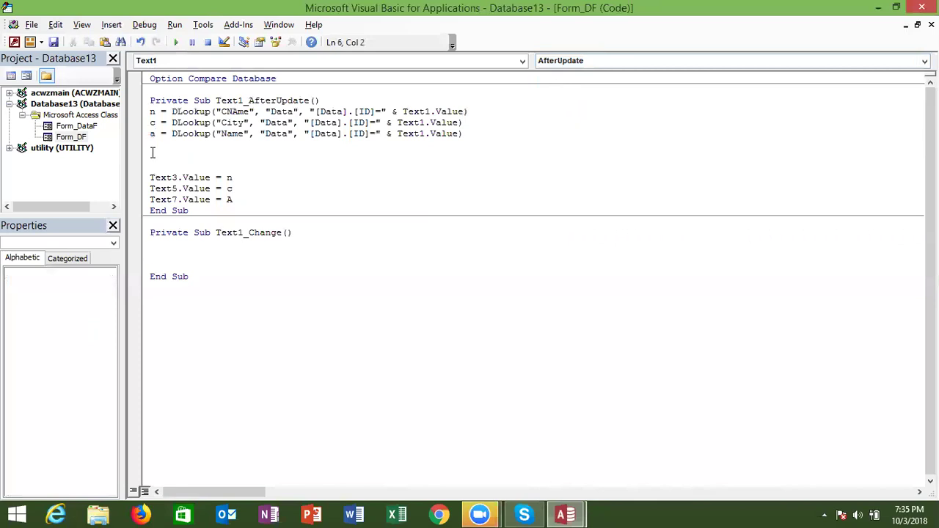
key("alt+Tab")
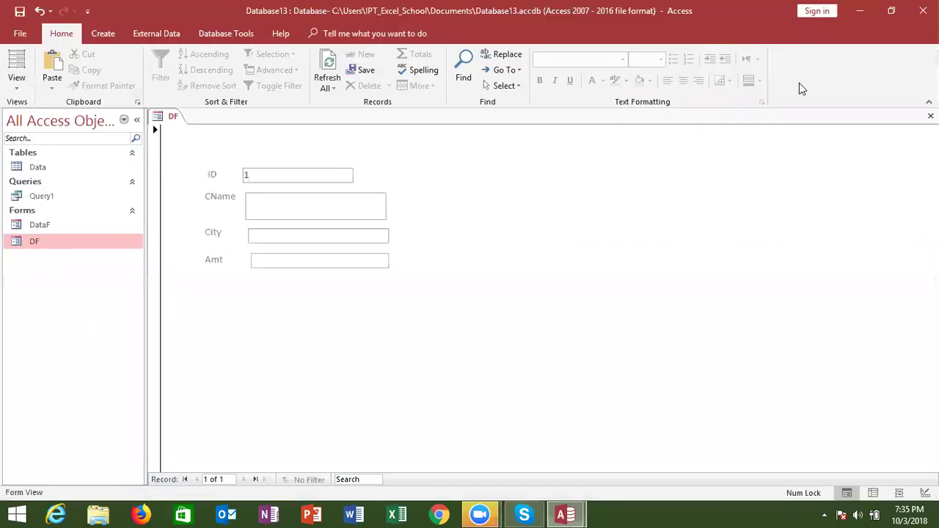
Enter ID 2 on form DF and debug the lookup error it raises.
key("BackSpace")
type("2")
key("Return")
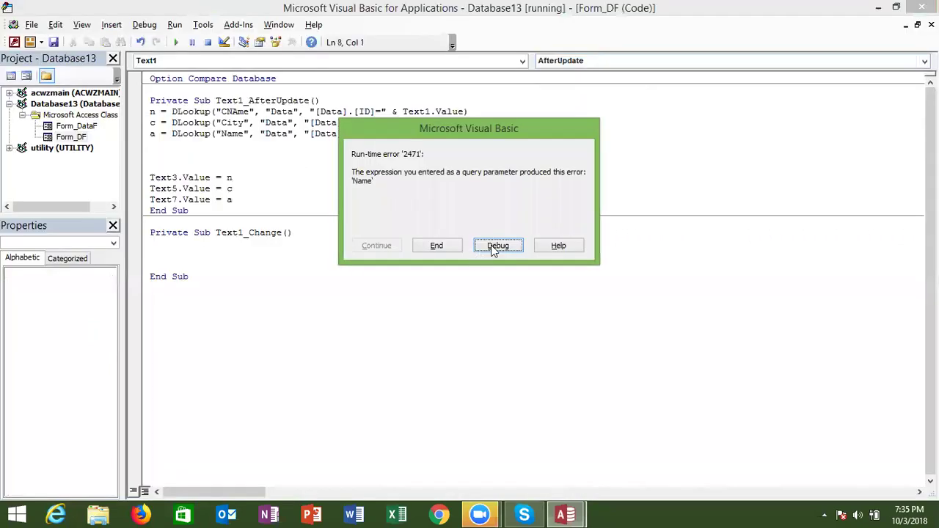
left_click(498, 246)
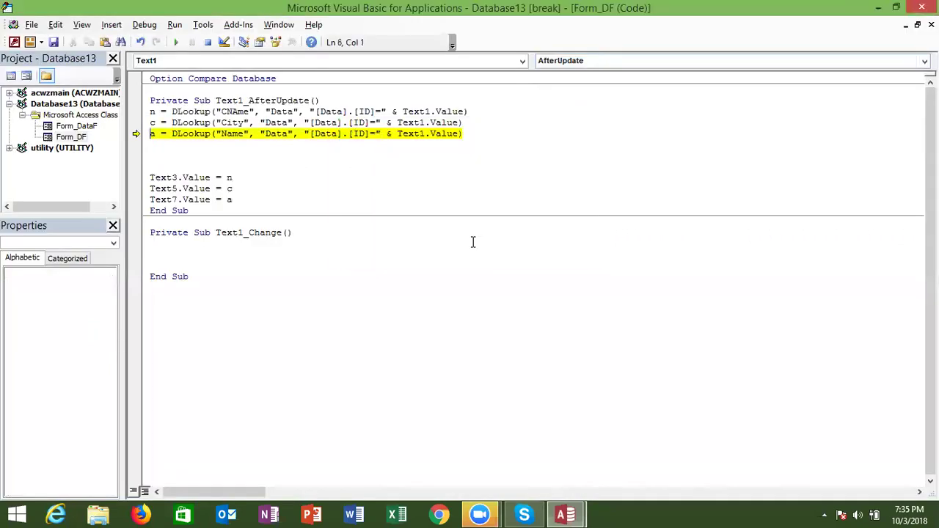
Change the third DLookup's field from Name to Amt and continue running the code.
double_click(230, 134)
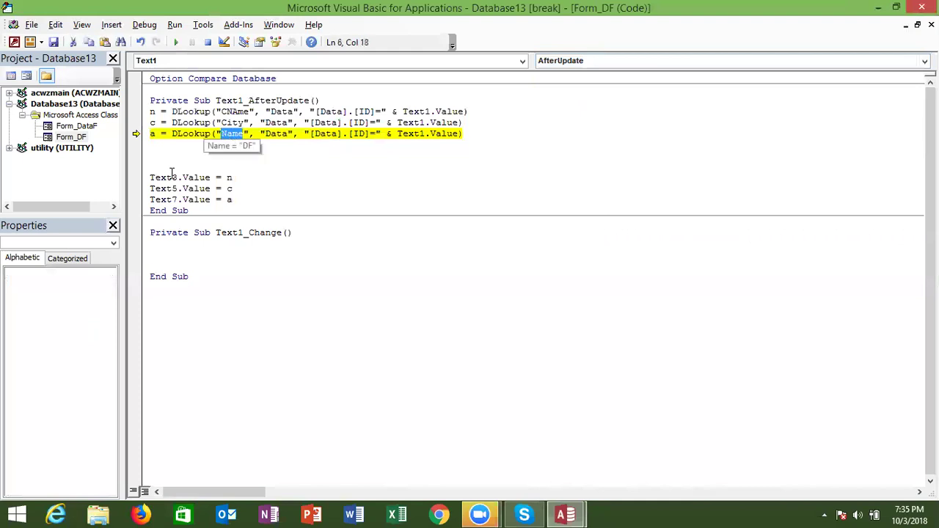
mouse_move(172, 173)
type("Amt")
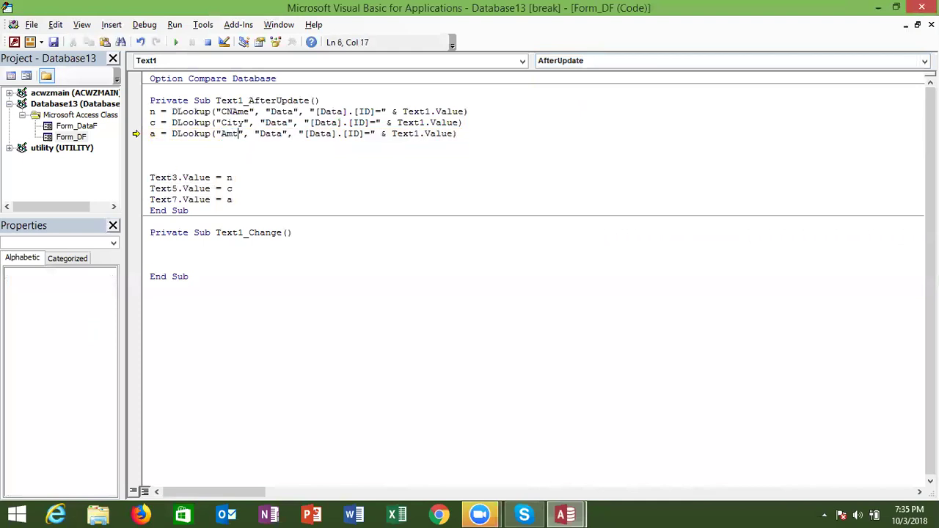
left_click(192, 169)
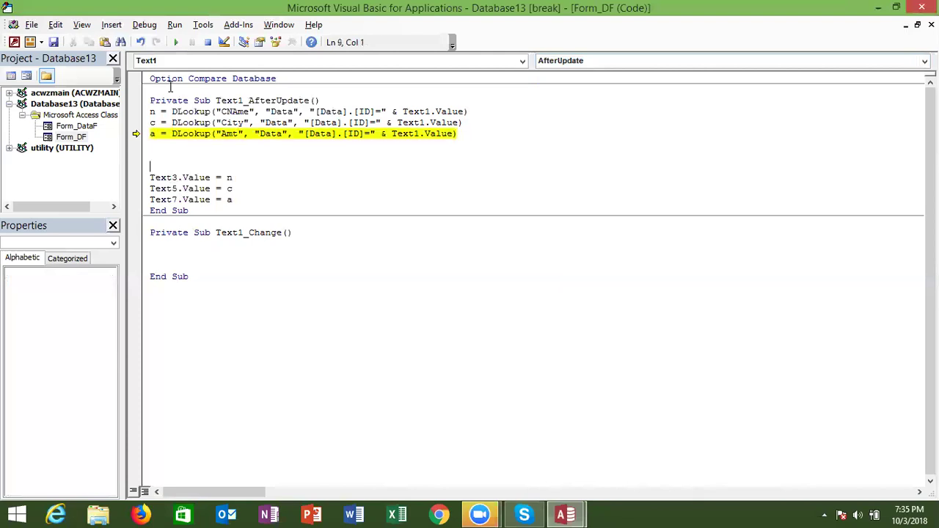
left_click(176, 43)
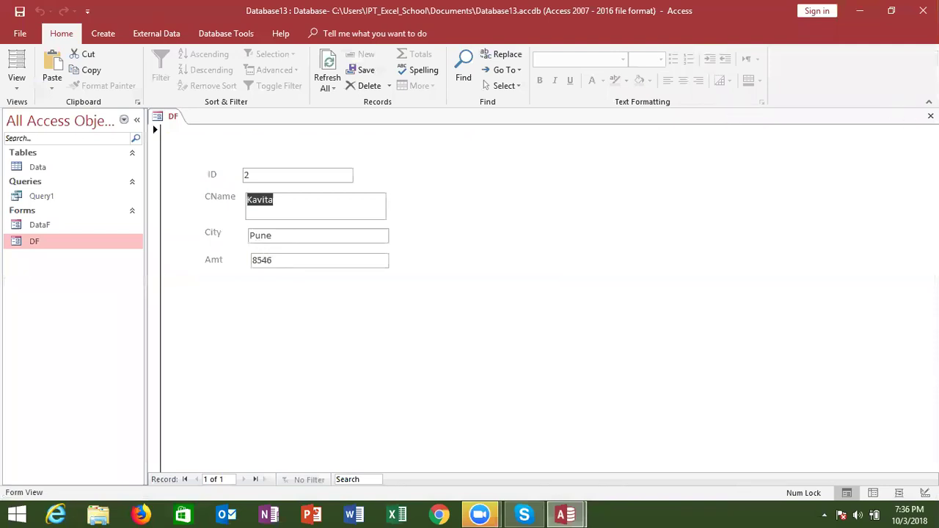
Close form DF, keeping its design changes.
key("alt+F11")
key("alt+F11")
key("ctrl+w")
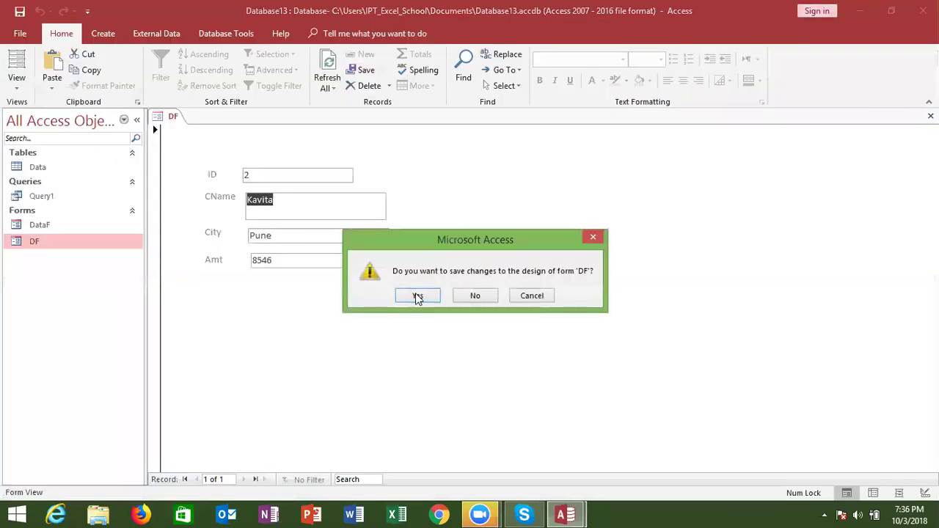
left_click(418, 296)
Open DataF in Design View, set List5's On Dbl Click to [Event Procedure], and open its code.
double_click(44, 224)
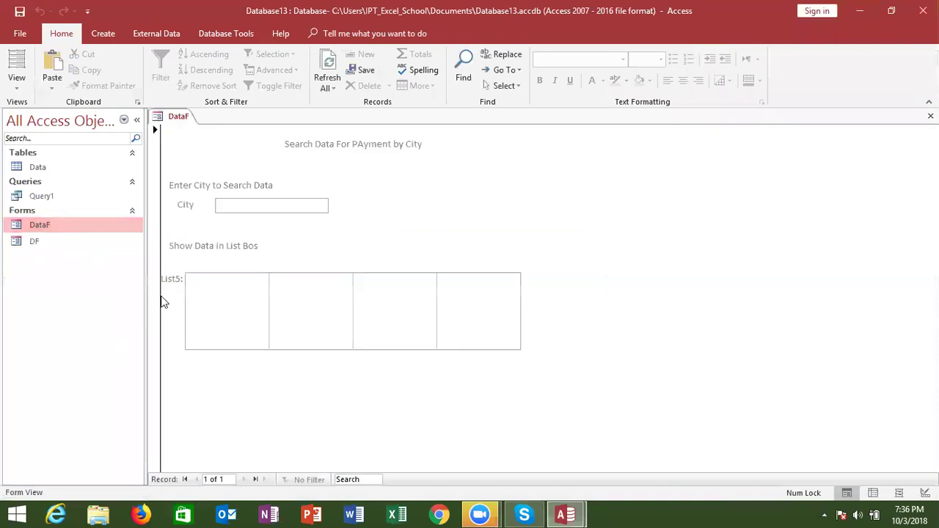
right_click(66, 231)
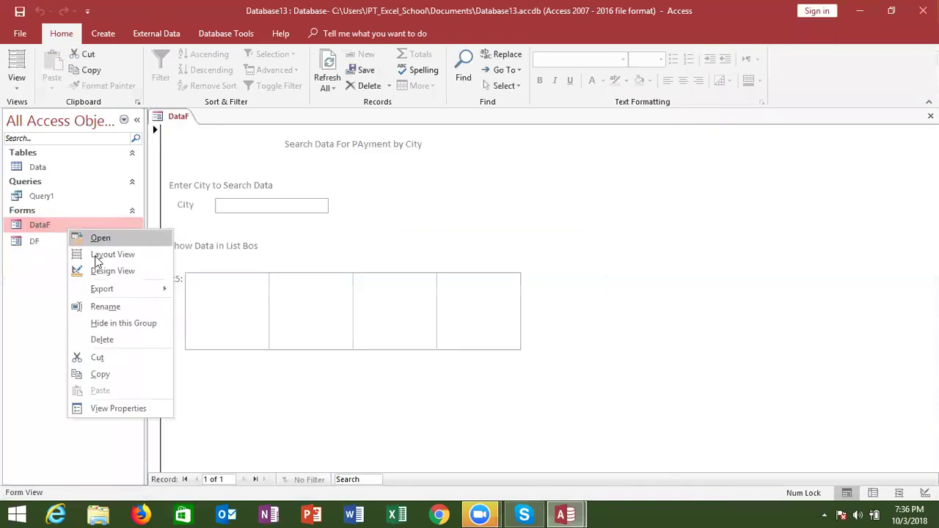
left_click(99, 273)
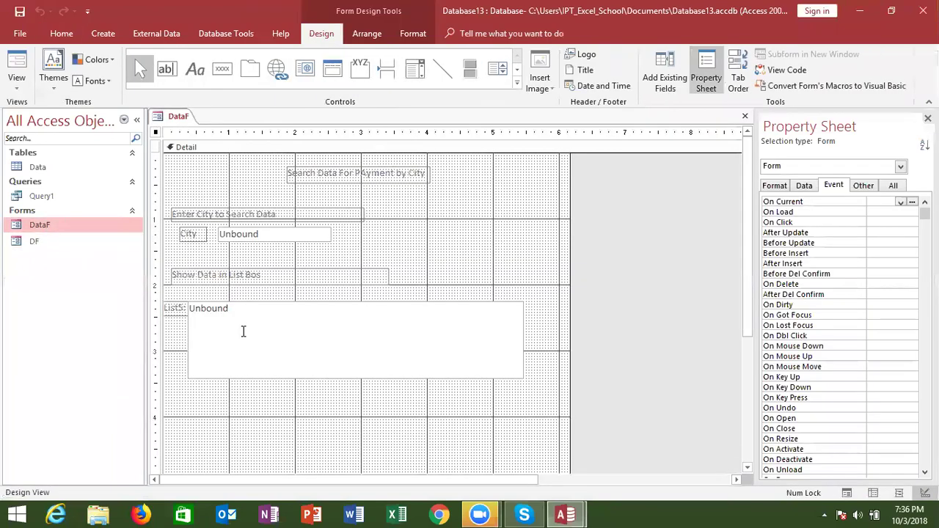
left_click(243, 331)
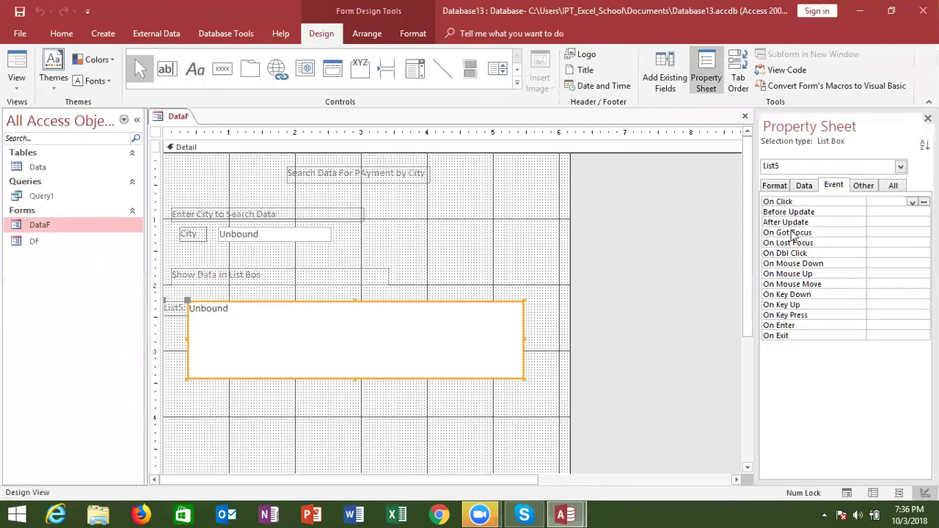
left_click(801, 253)
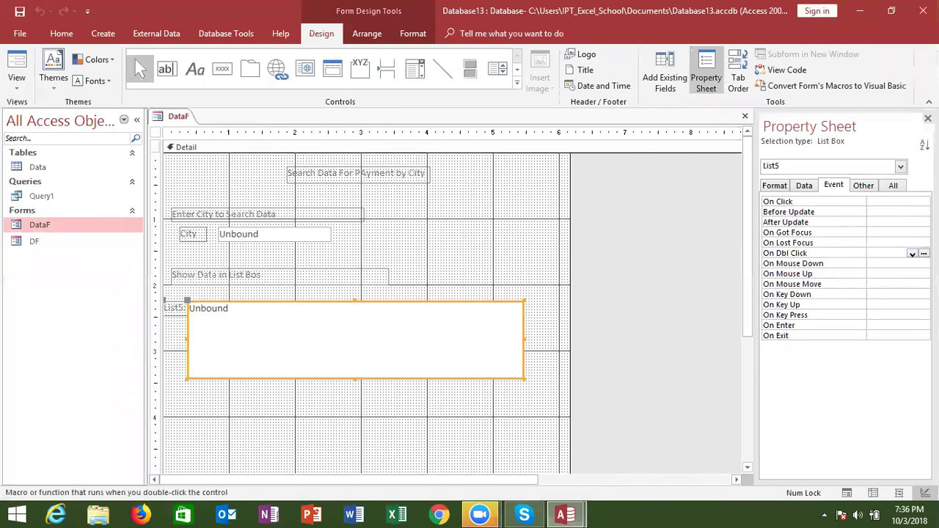
key("alt+Down")
key("Down")
key("Return")
key("ctrl+F2")
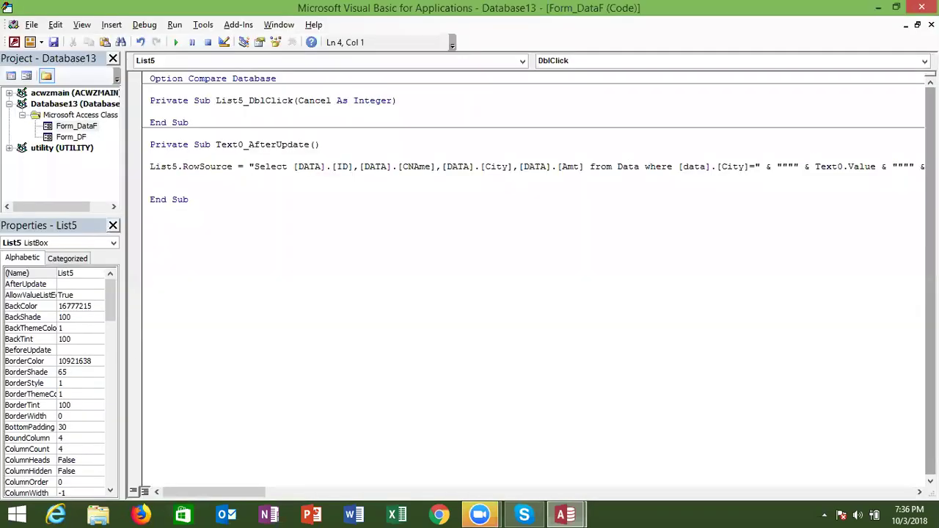
Write DoCmd.OpenForm "DF" in the List5_DblClick procedure.
type("docmd.")
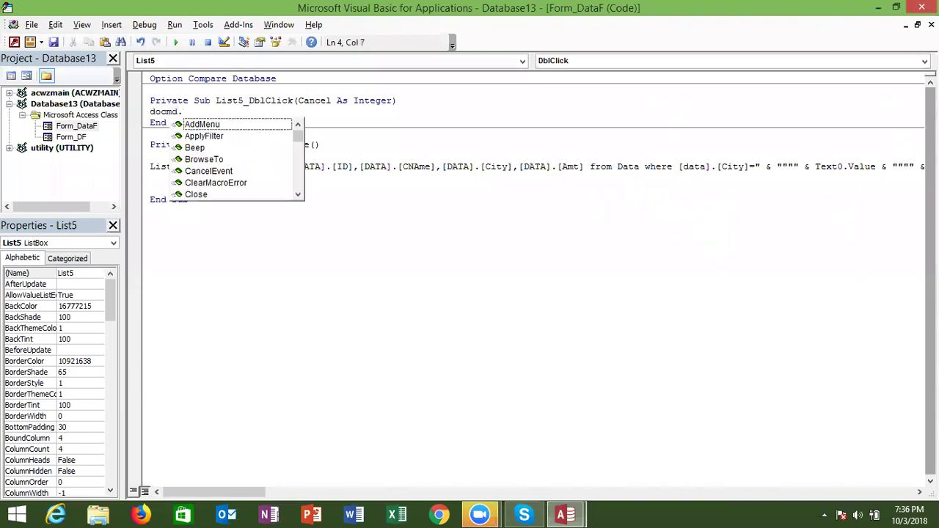
type("rum")
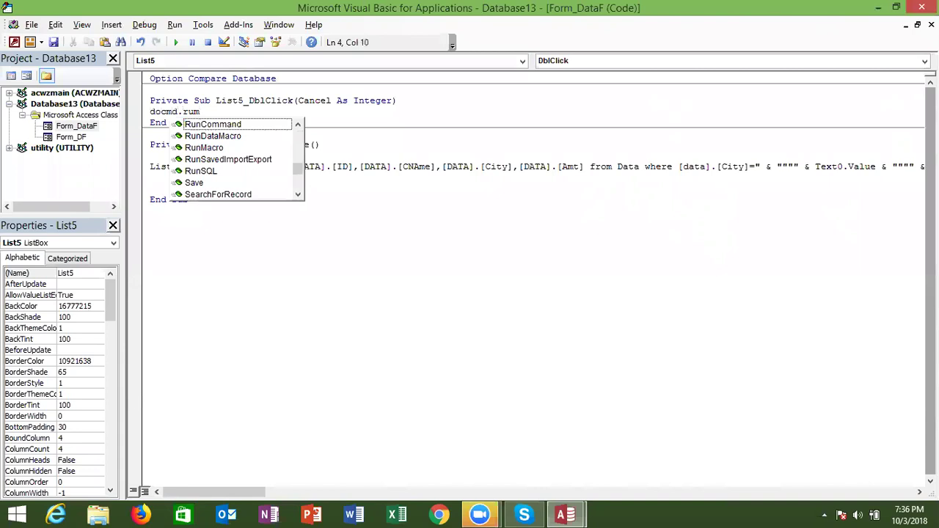
type("f")
key("BackSpace")
key("BackSpace")
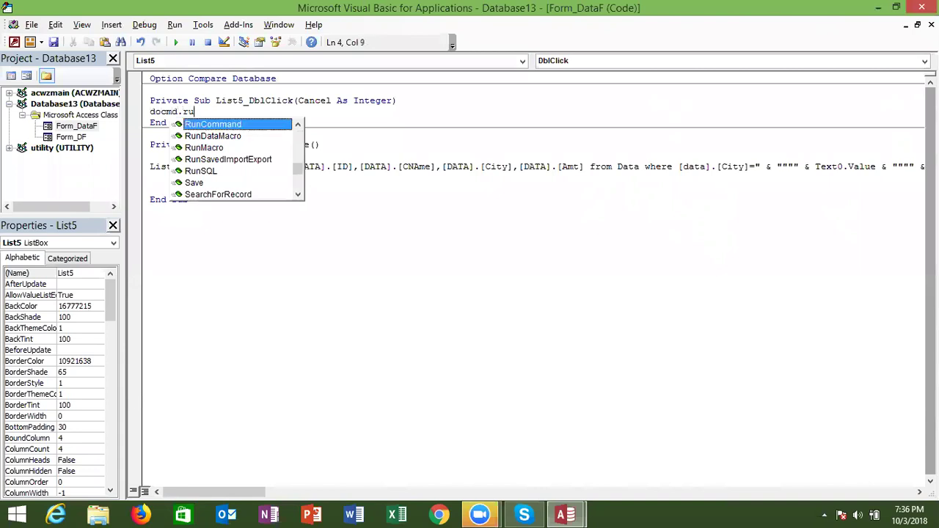
key("BackSpace")
key("BackSpace")
type("op")
key("Down")
key("Down")
key("Tab")
type("\"DF\"")
key("Return")
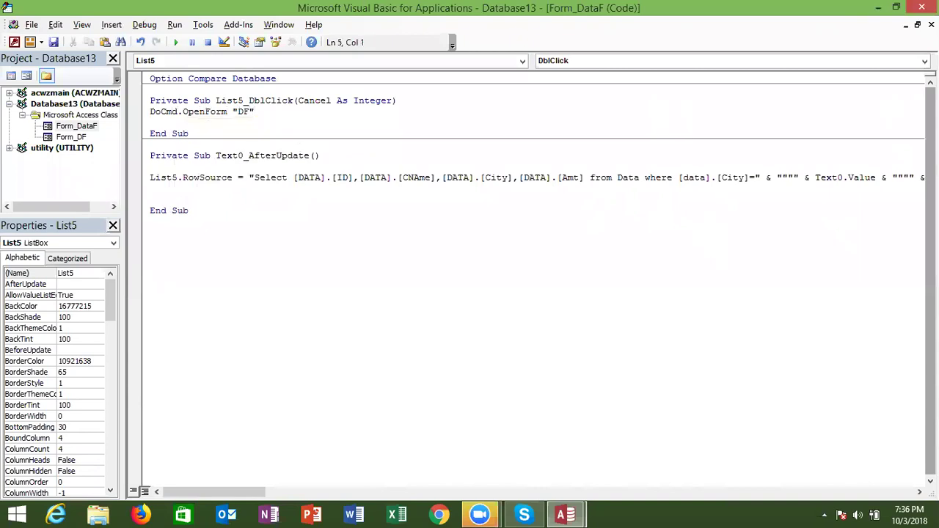
Add Form_DF.Text1.Value = Form_DataF.List5.Value, then close the DataF design.
type("form_DF")
type(".")
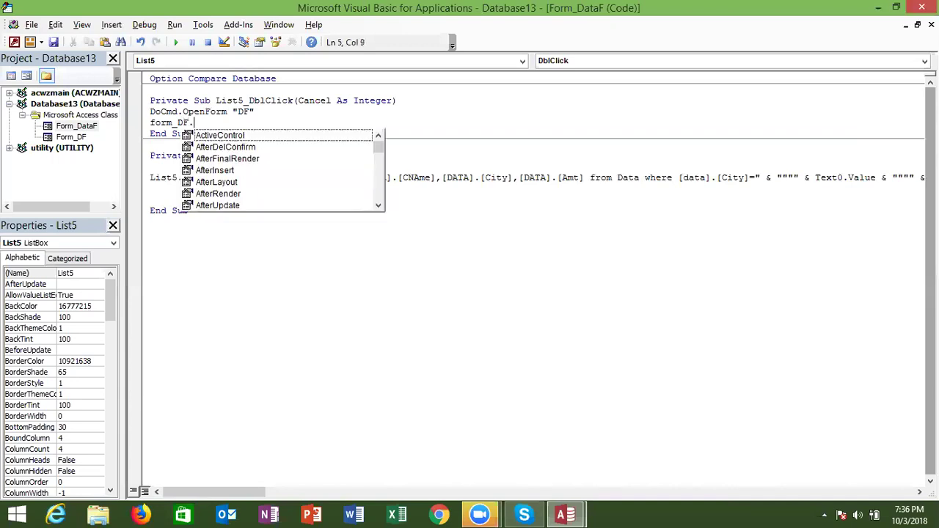
type("t")
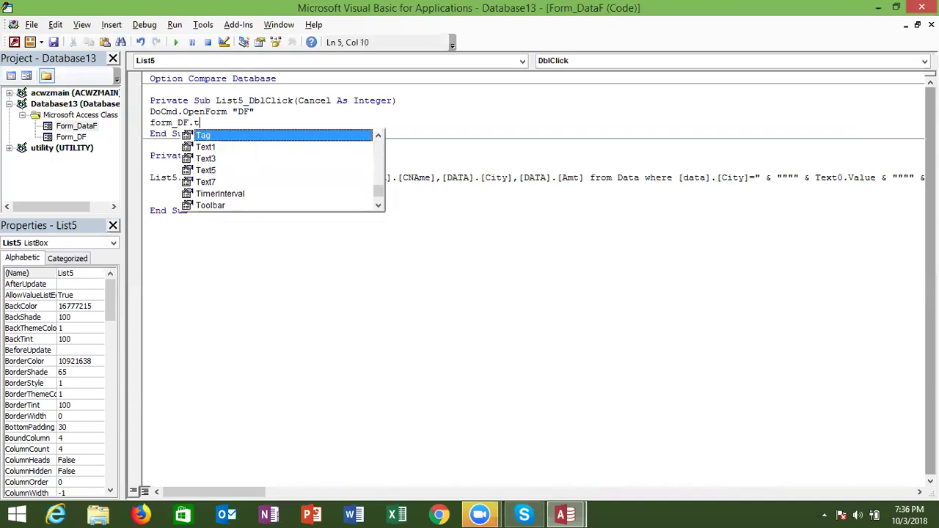
type("e")
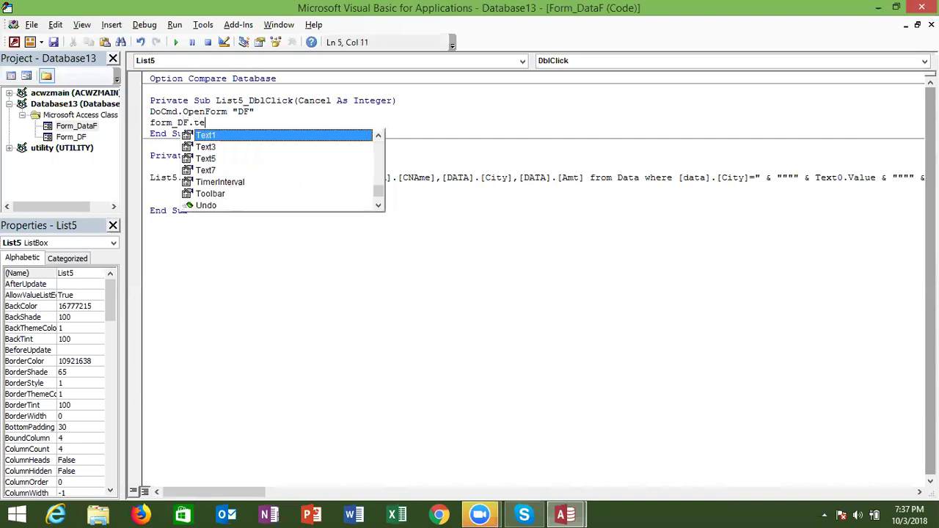
key("Tab")
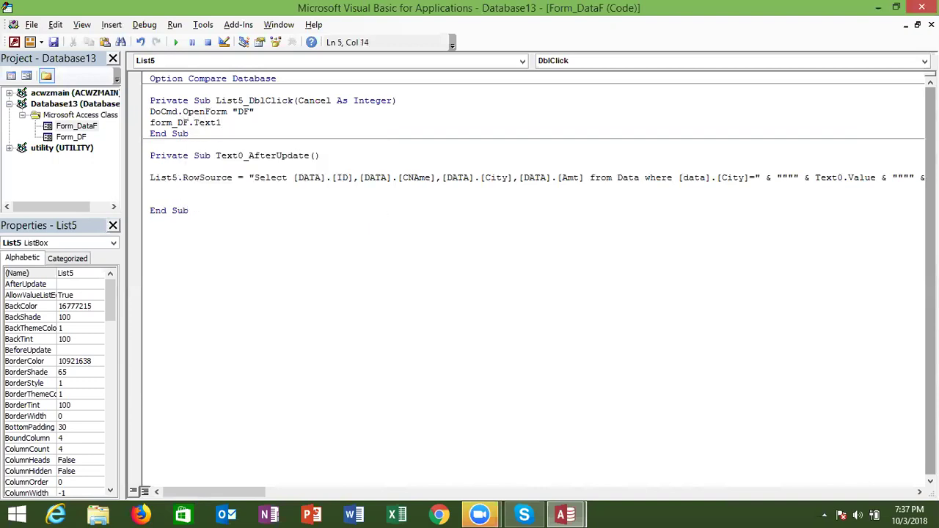
type(".v")
key("Down")
key("Down")
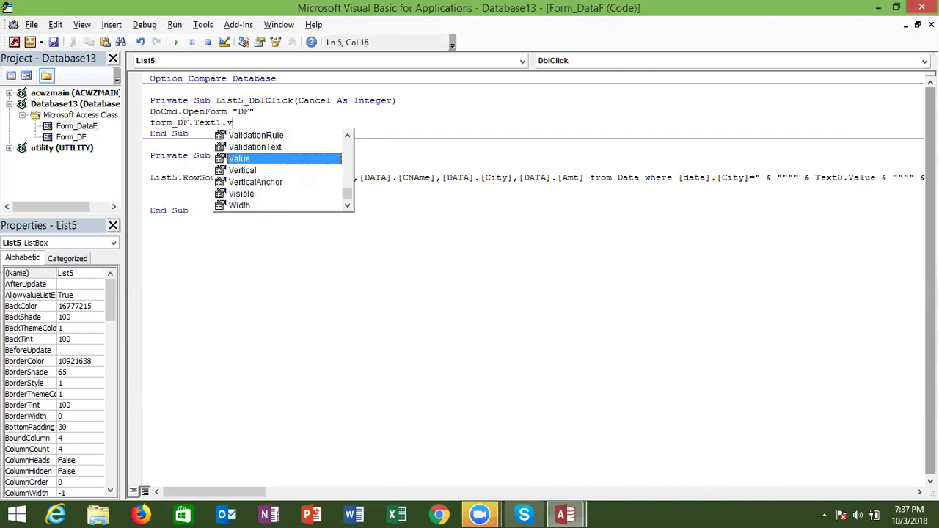
key("Tab")
type("=")
type("li")
type("s")
key("BackSpace")
key("BackSpace")
key("BackSpace")
type("form_DataF.")
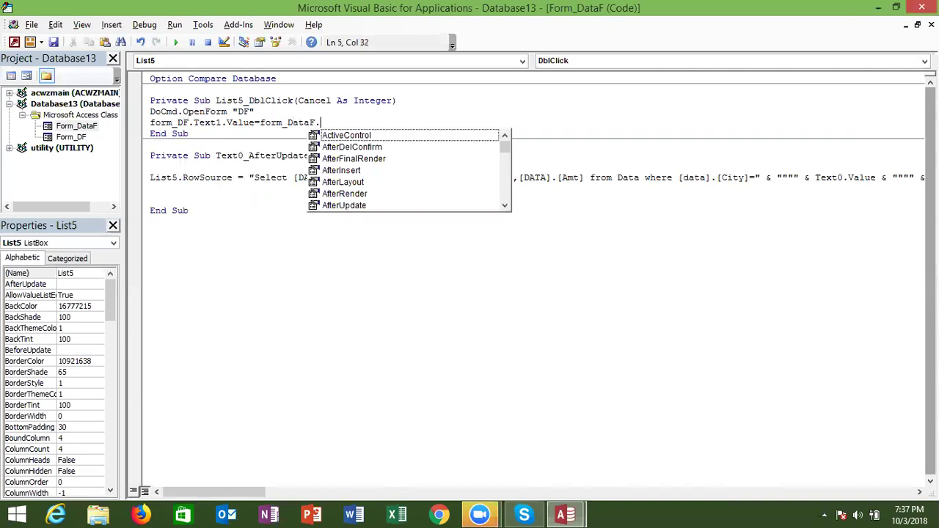
type("Li")
key("Tab")
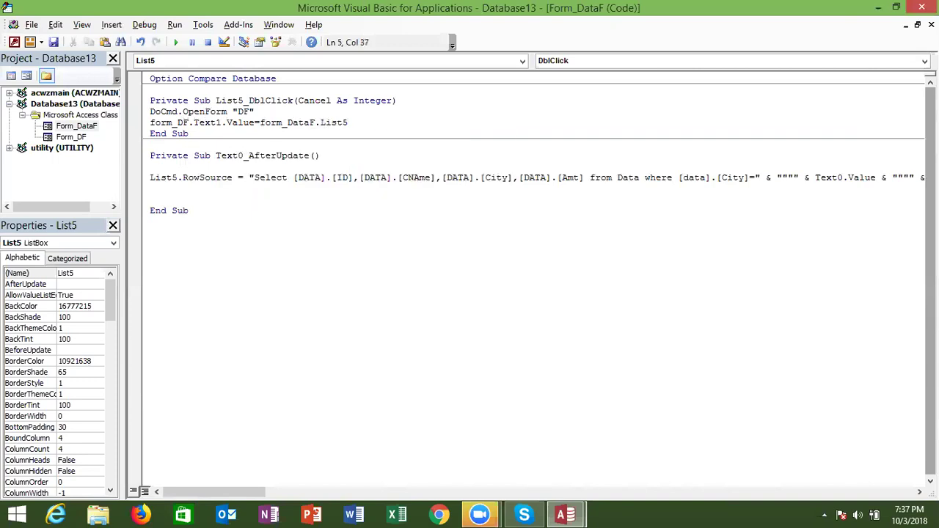
type(".v")
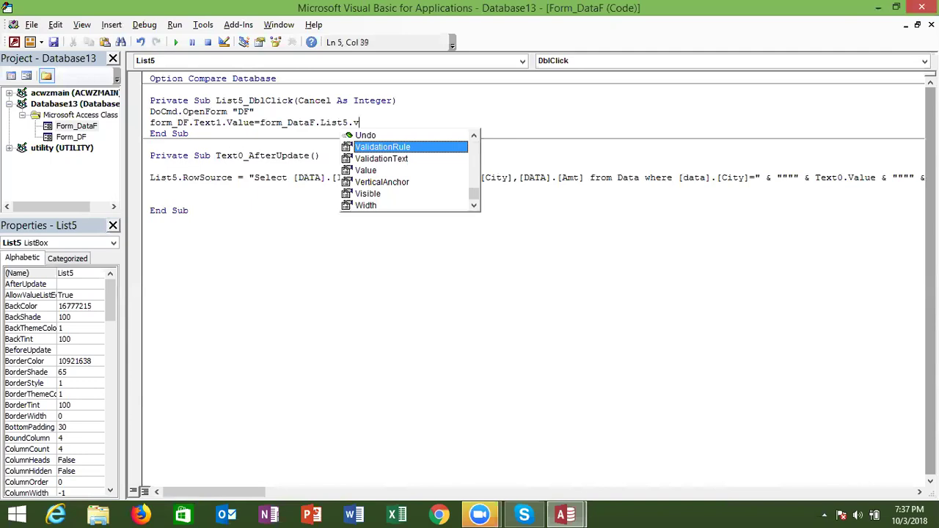
type("a")
key("Tab")
left_click(574, 161)
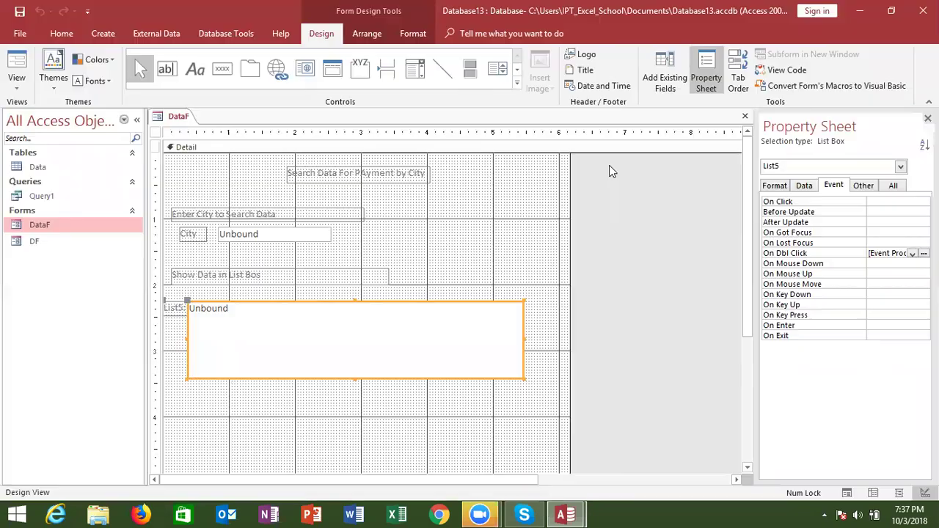
key("alt+F11")
left_click(745, 116)
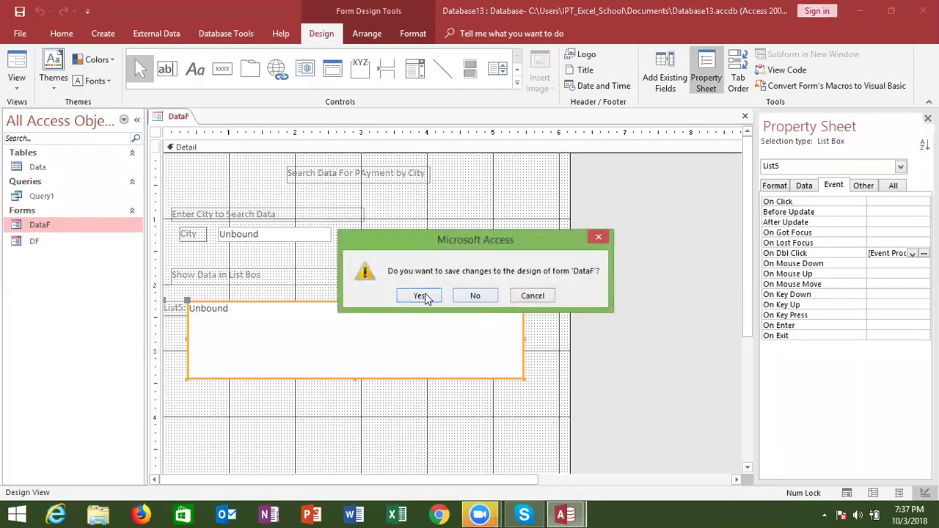
Save DataF, open it, and search for the city Delhi.
left_click(425, 293)
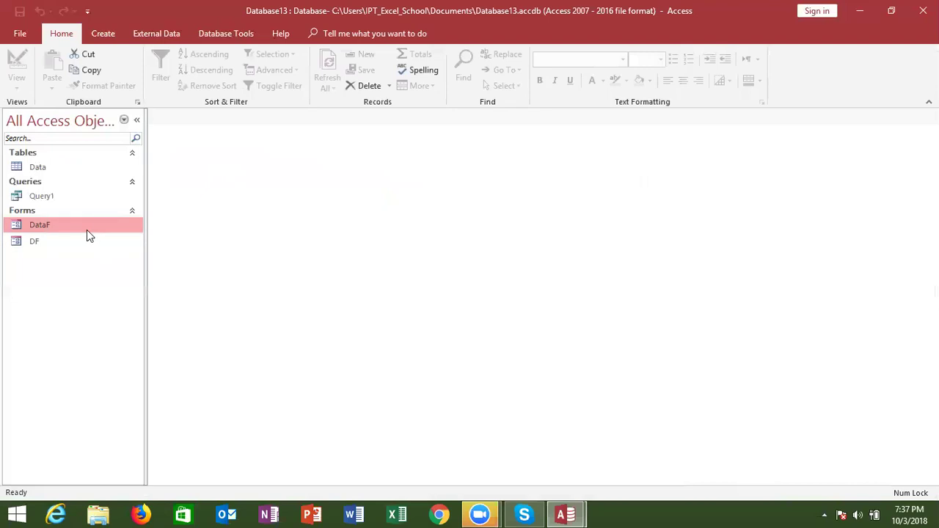
double_click(87, 230)
type("Delhi")
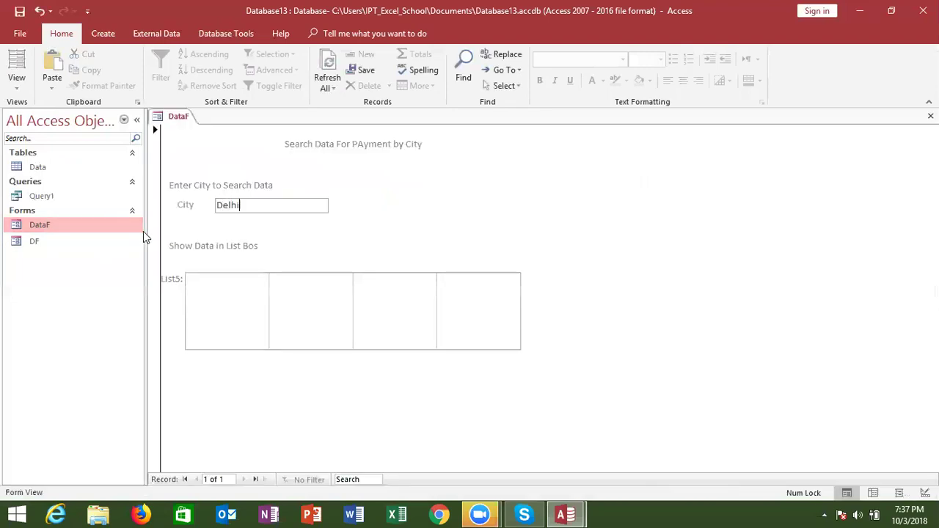
key("Return")
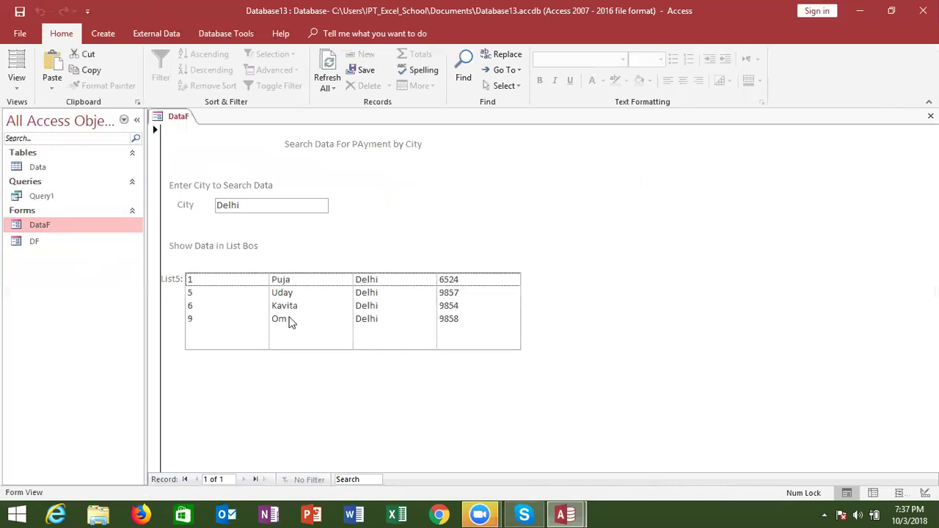
Double-click the Om, Kavita and Uday rows, closing form DF after each.
double_click(287, 323)
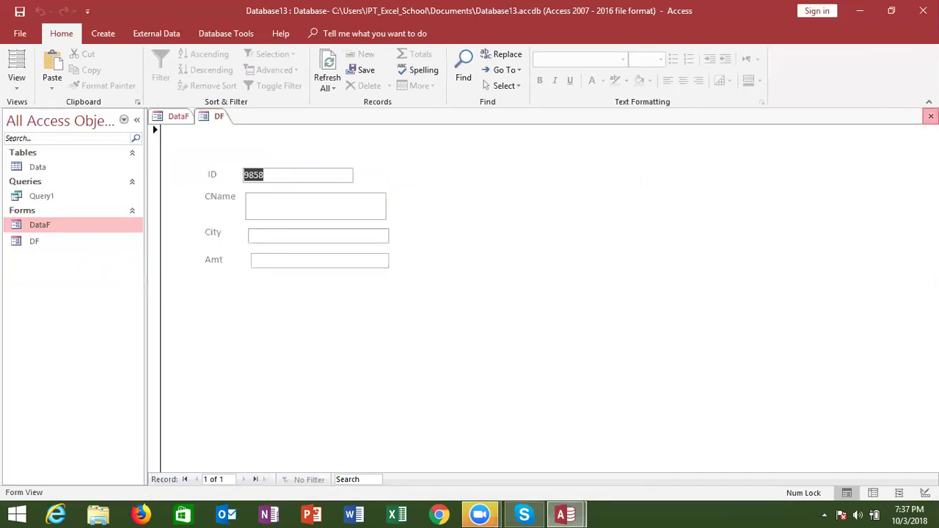
left_click(931, 116)
double_click(388, 307)
left_click(931, 116)
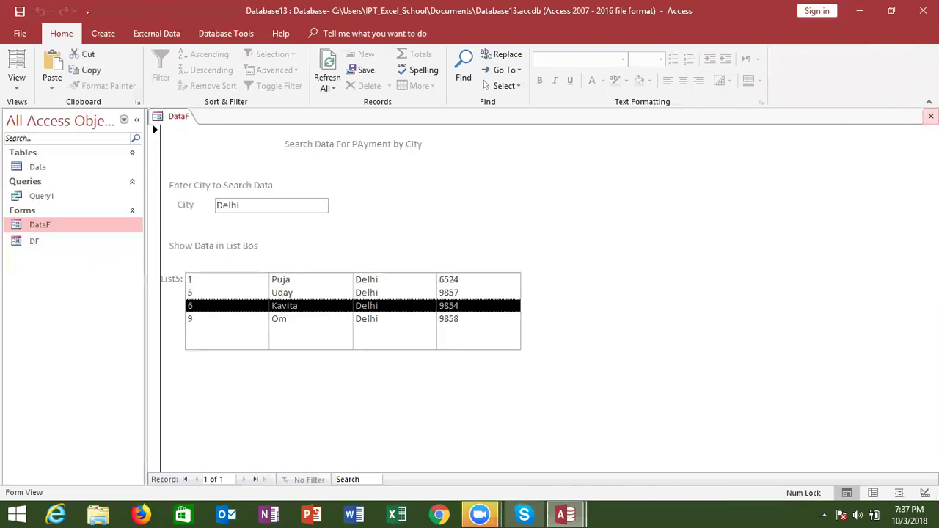
double_click(457, 293)
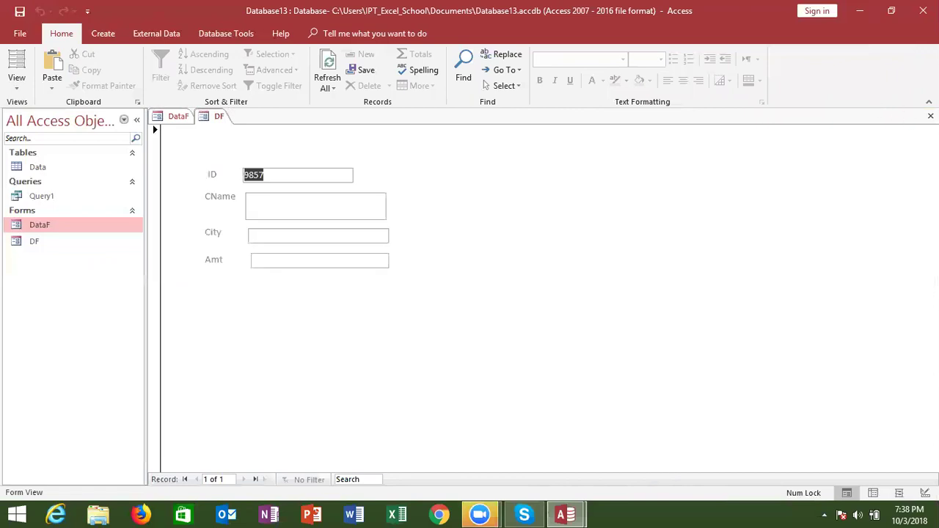
left_click(930, 116)
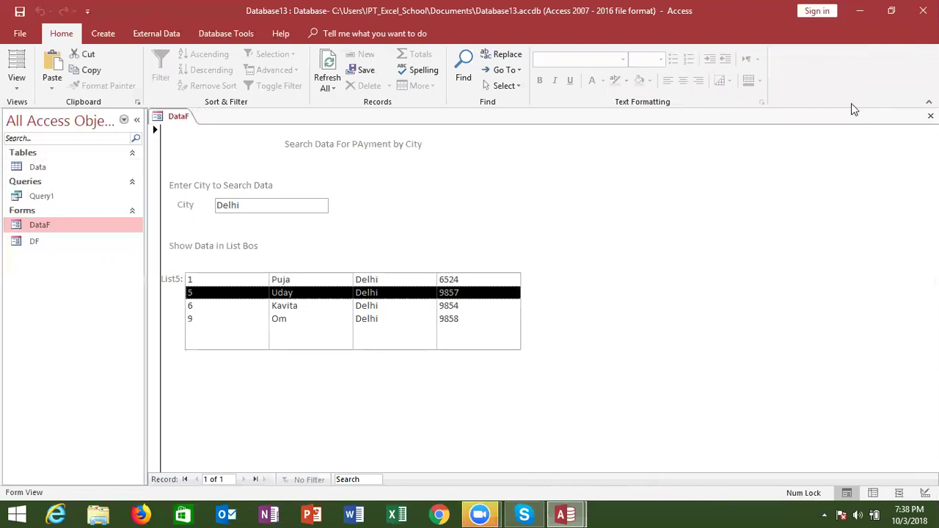
Close DataF, reopen it in Design View, and select the List5 list box to view its properties.
left_click(931, 116)
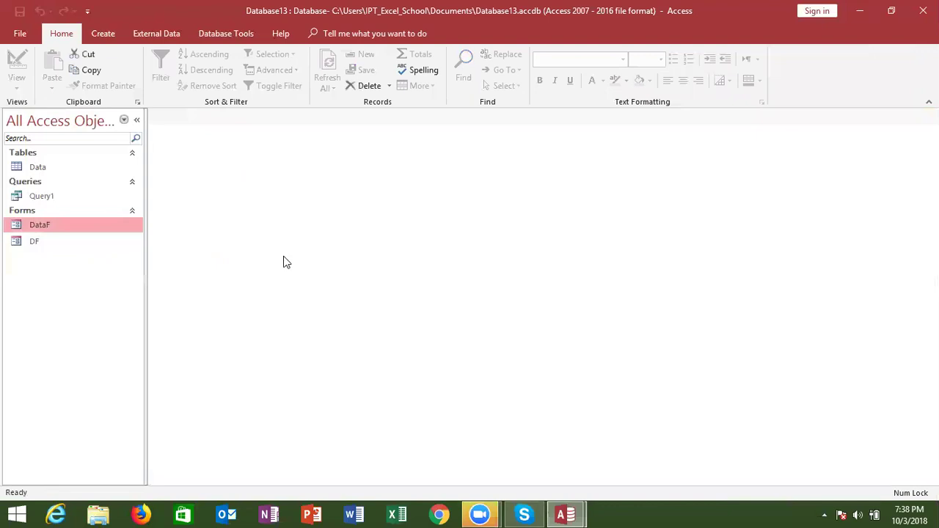
left_click(79, 242)
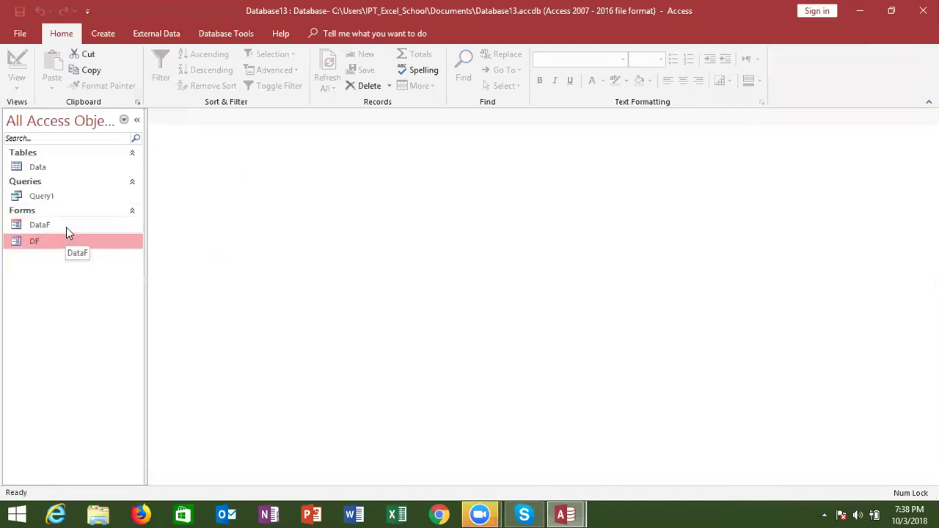
right_click(68, 228)
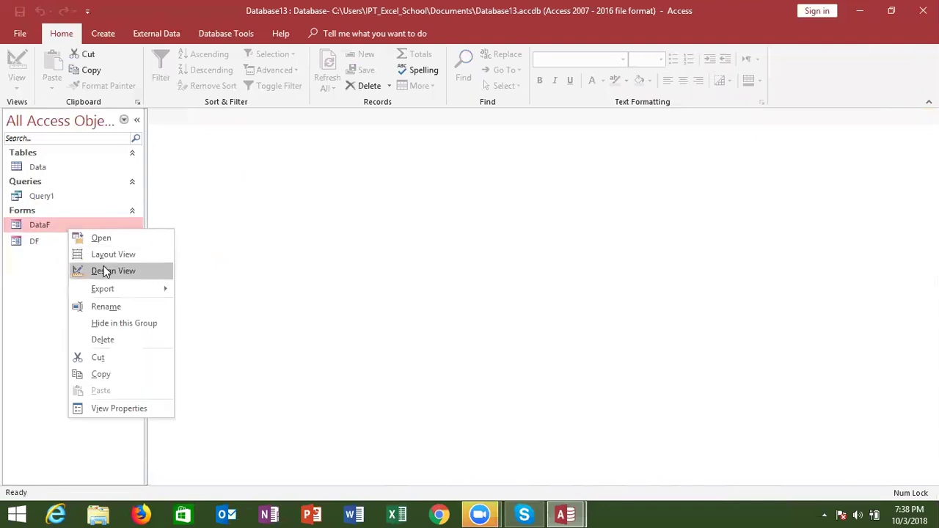
left_click(102, 270)
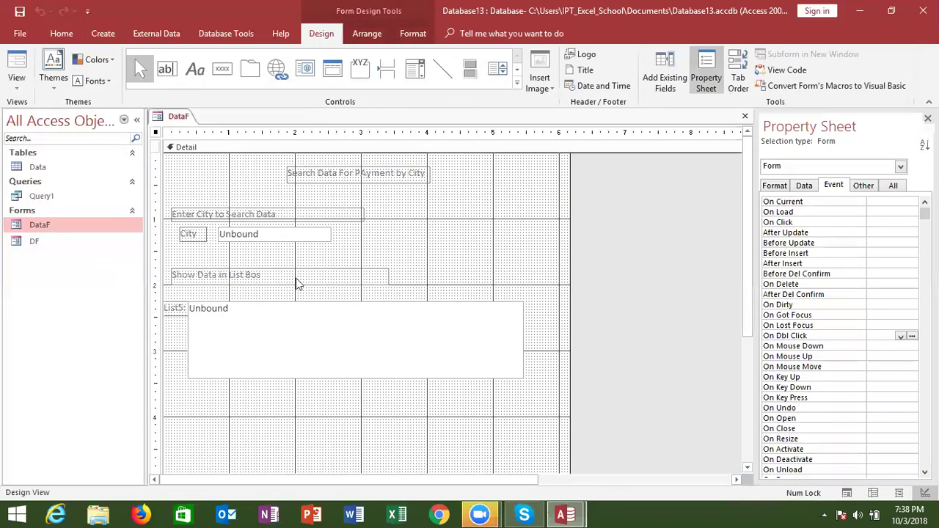
left_click(306, 306)
left_click(307, 306)
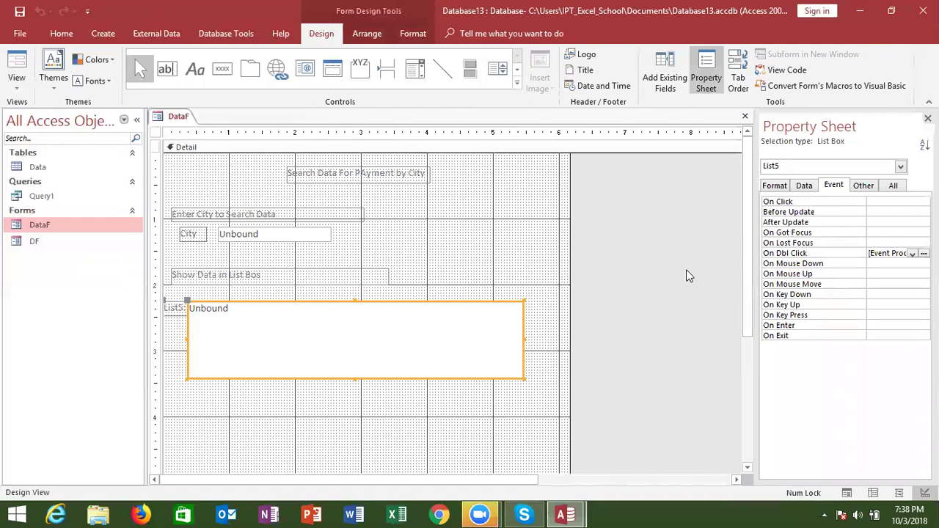
left_click(924, 254)
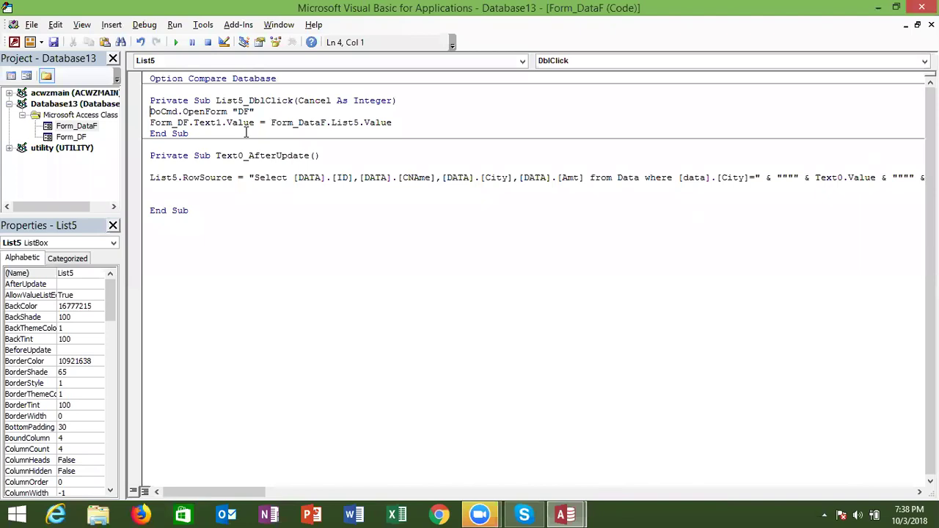
double_click(359, 123)
double_click(370, 123)
left_click(371, 123)
double_click(371, 125)
key("Delete")
type("(")
key("BackSpace")
key("BackSpace")
type(".")
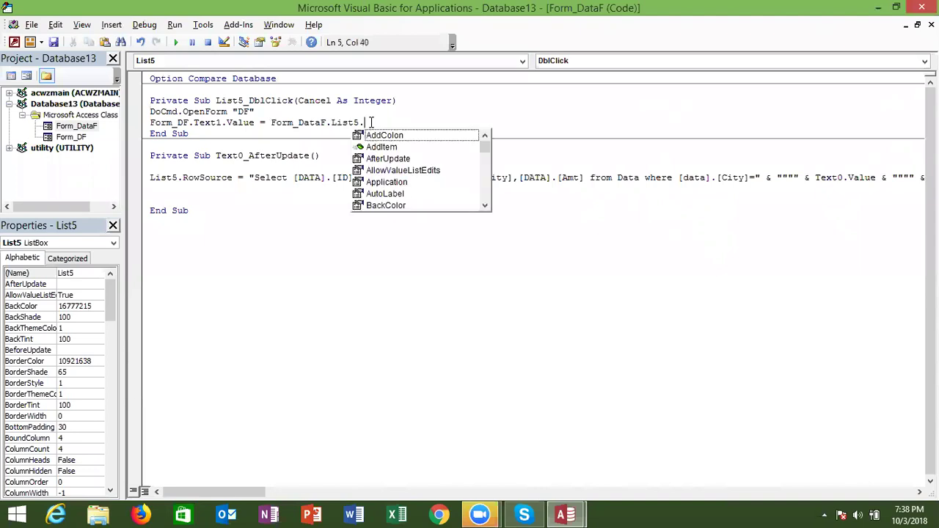
type("lis")
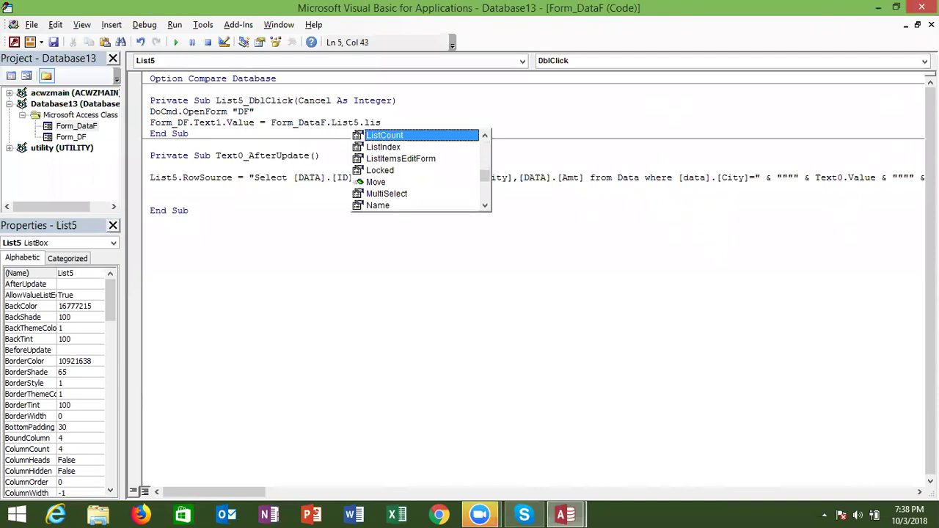
type("t")
key("Up")
key("Down")
key("BackSpace")
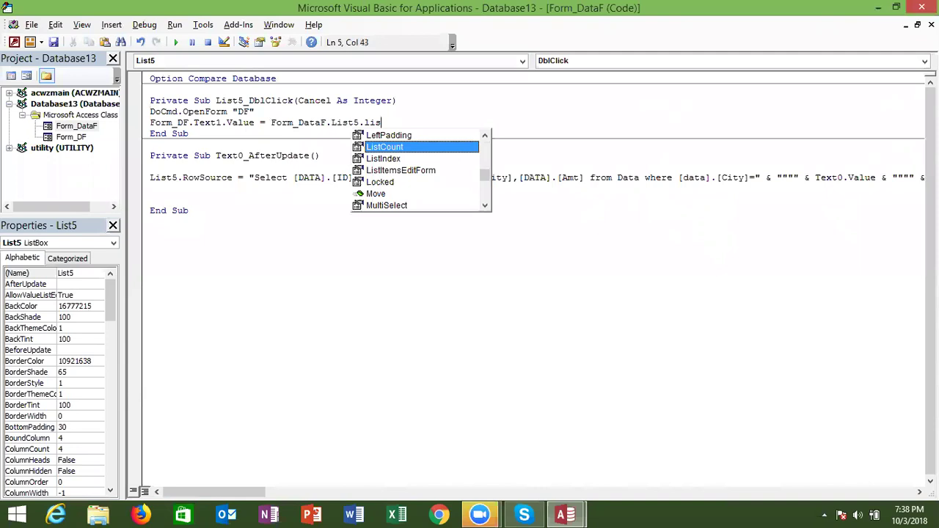
type("t")
type("(")
key("BackSpace")
key("BackSpace")
key("BackSpace")
key("BackSpace")
key("BackSpace")
key("BackSpace")
type("(")
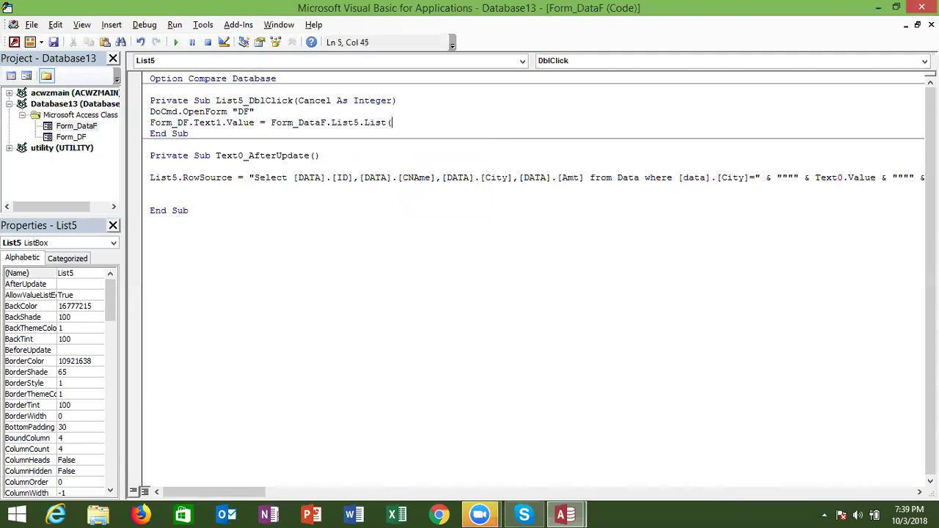
key("BackSpace")
key("BackSpace")
key("BackSpace")
key("BackSpace")
key("BackSpace")
key("BackSpace")
type(".va")
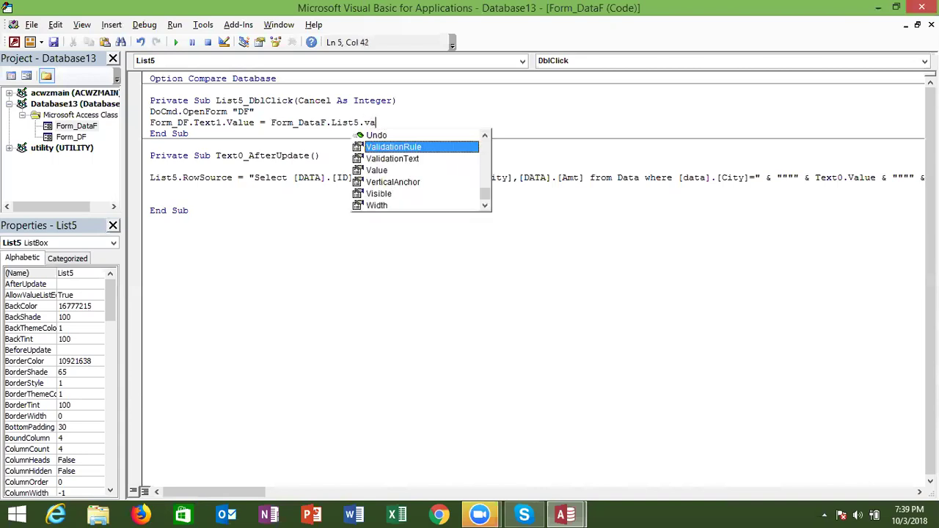
key("Down")
key("Down")
key("Tab")
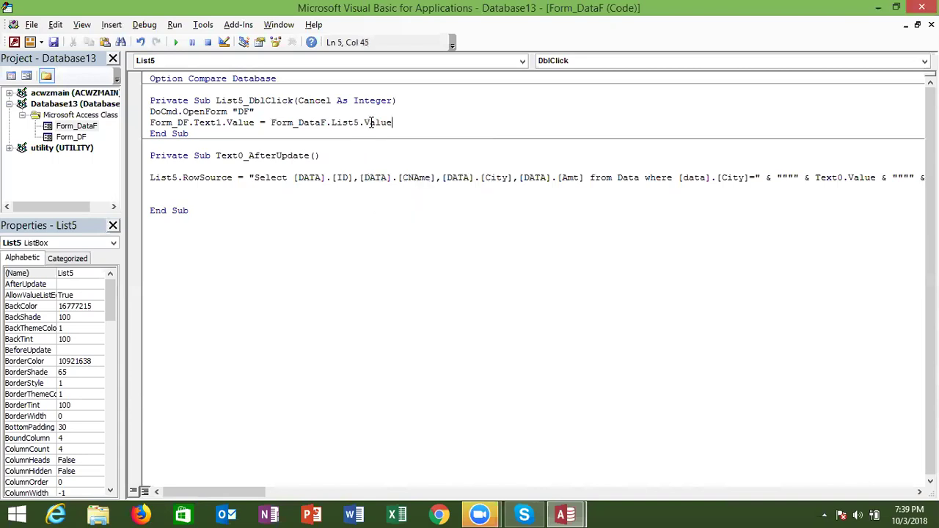
double_click(371, 126)
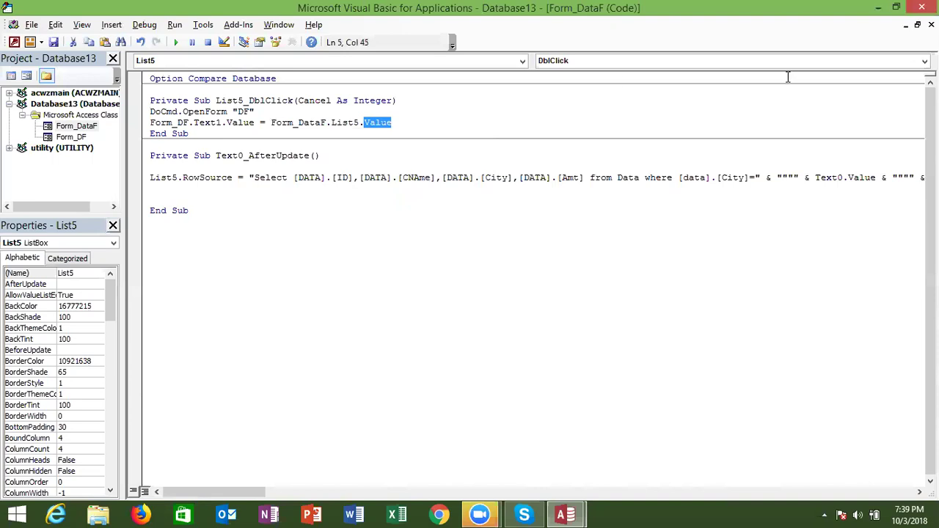
key("alt+F11")
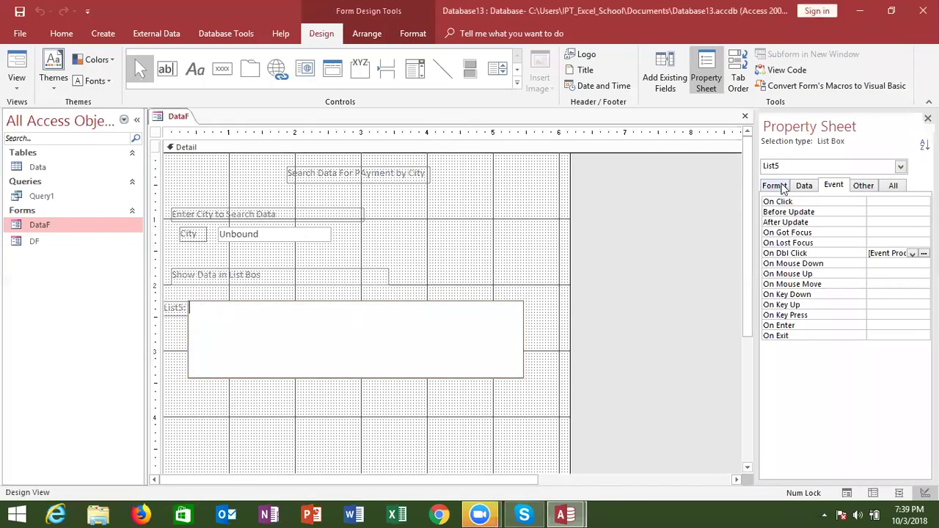
Change List5's Bound Column from 4 to 1 on the Data tab.
left_click(805, 186)
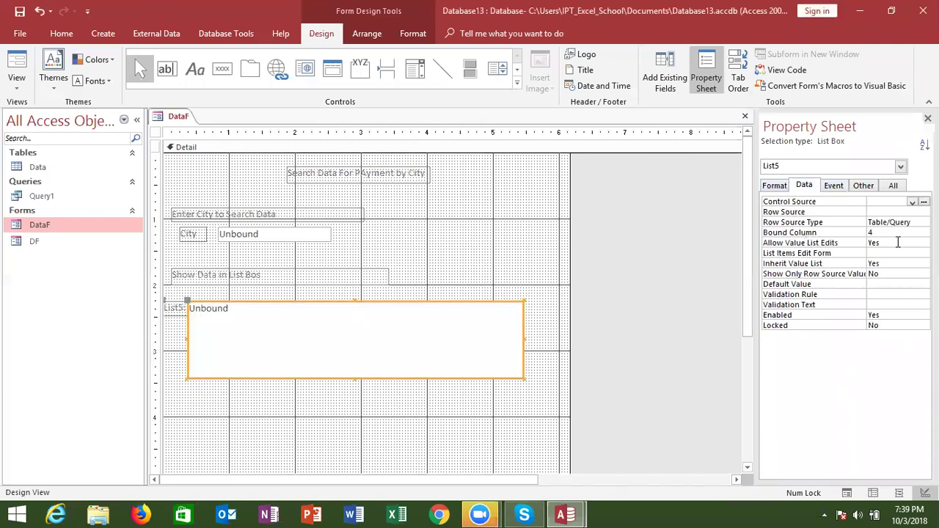
left_click(880, 232)
key("BackSpace")
type("1")
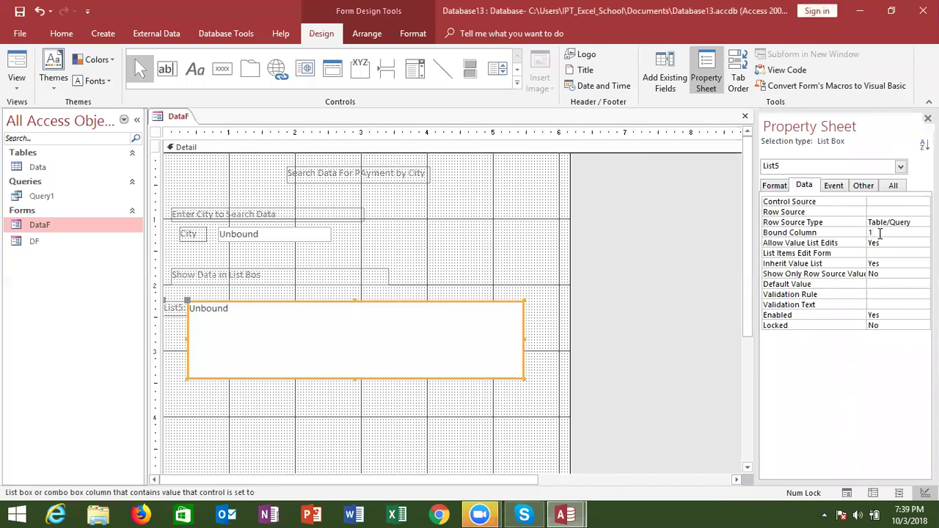
key("Return")
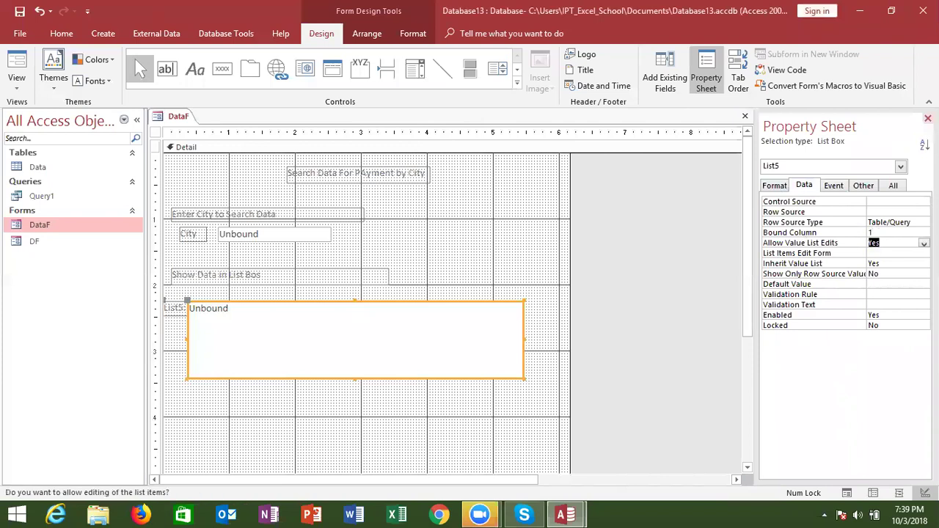
Close the property sheet and the DataF form, saving the design changes.
left_click(928, 118)
left_click(931, 116)
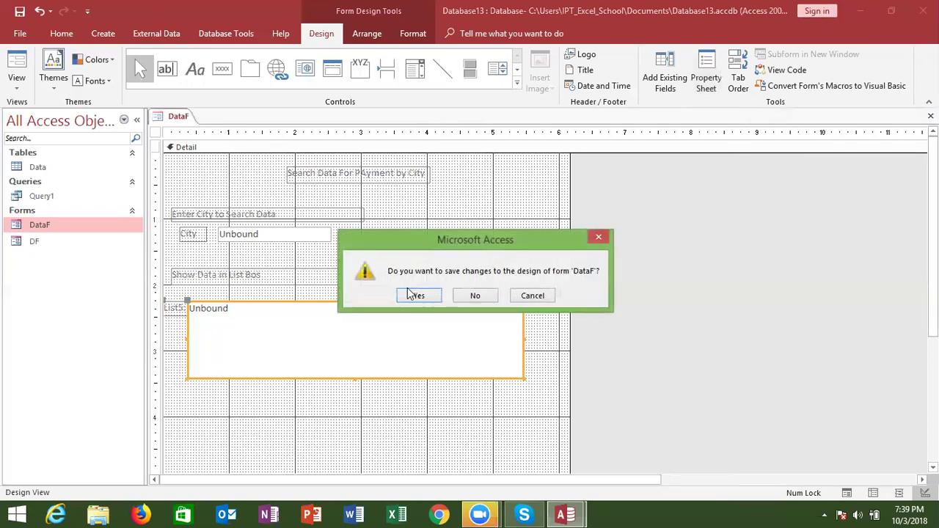
left_click(411, 294)
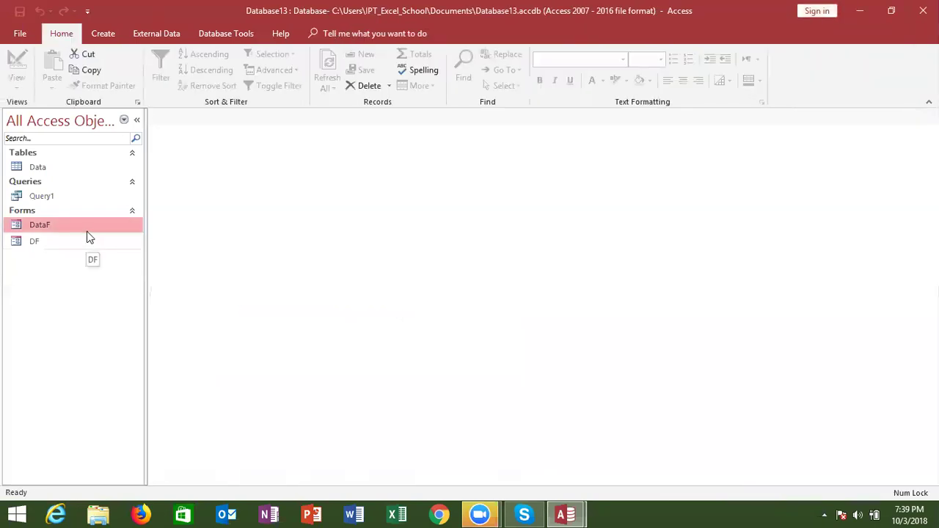
double_click(86, 230)
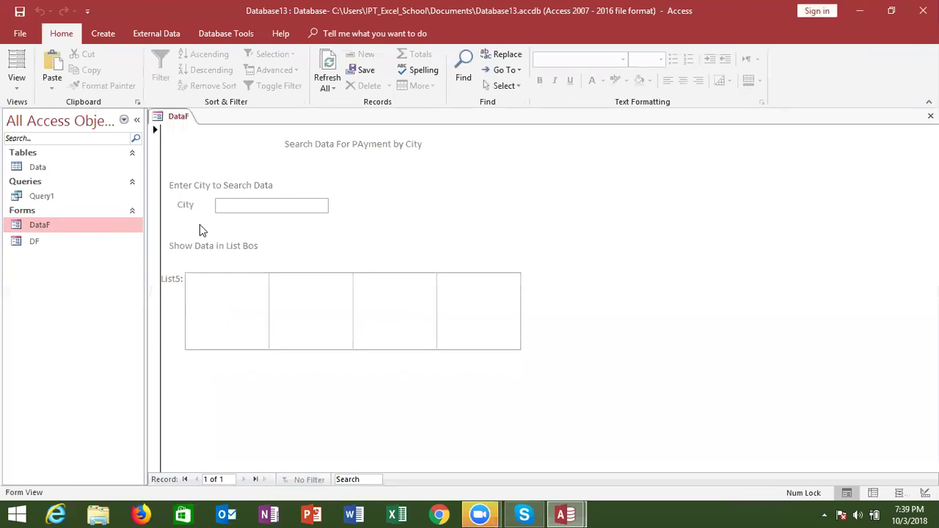
type("Del")
type("hi")
key("Return")
double_click(276, 283)
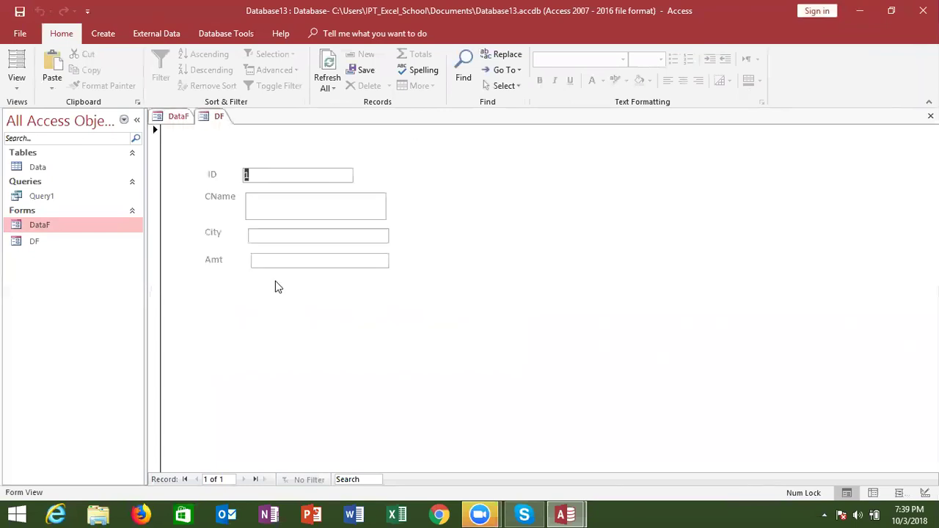
left_click(266, 197)
double_click(260, 177)
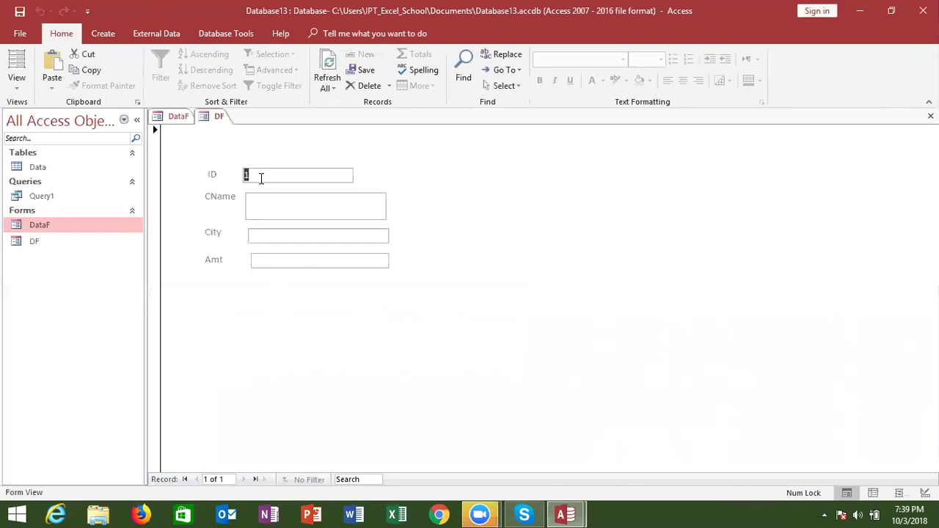
type("2")
key("Tab")
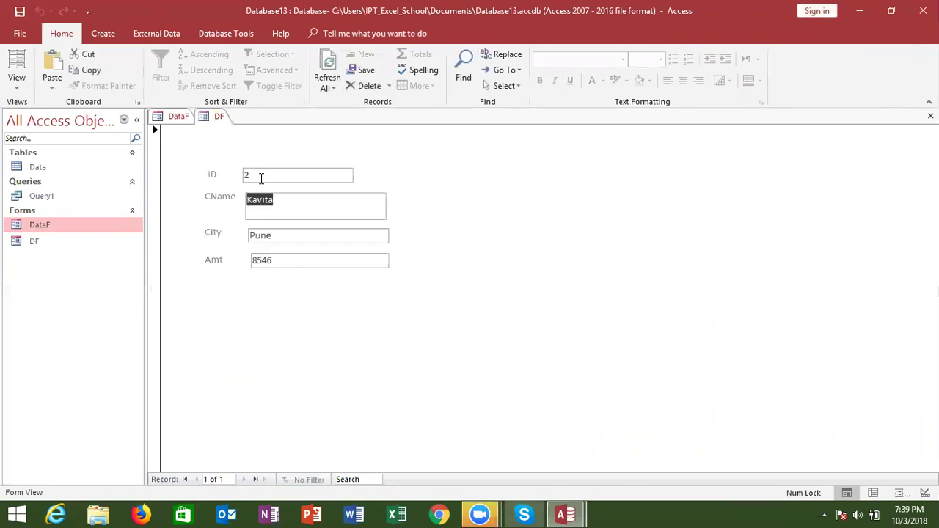
double_click(260, 177)
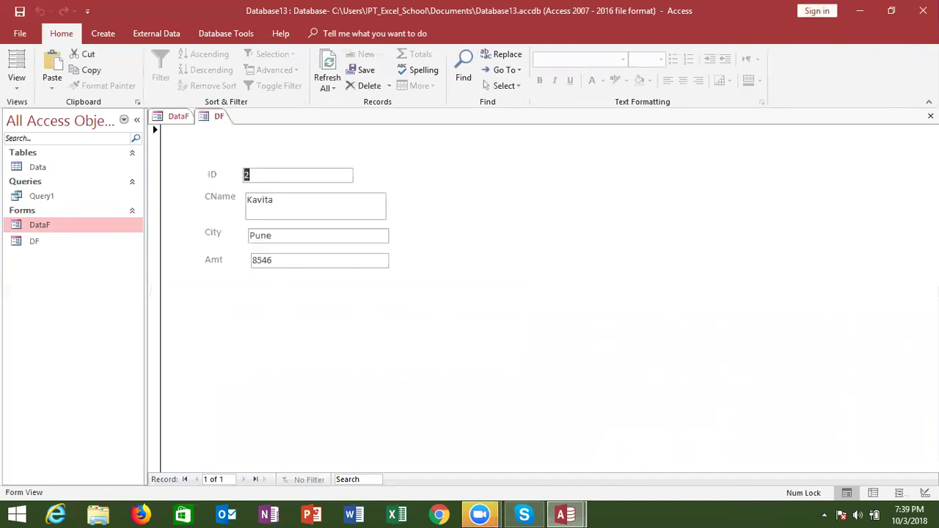
left_click(931, 116)
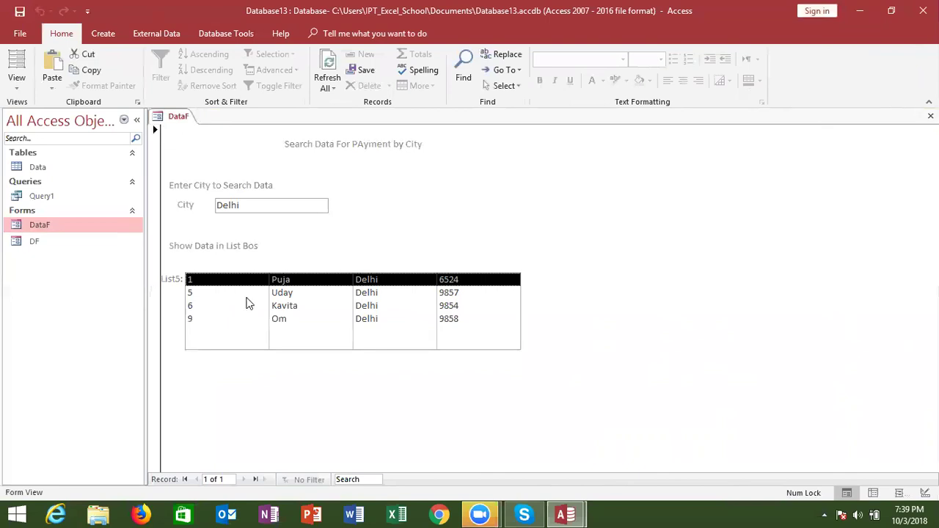
double_click(249, 294)
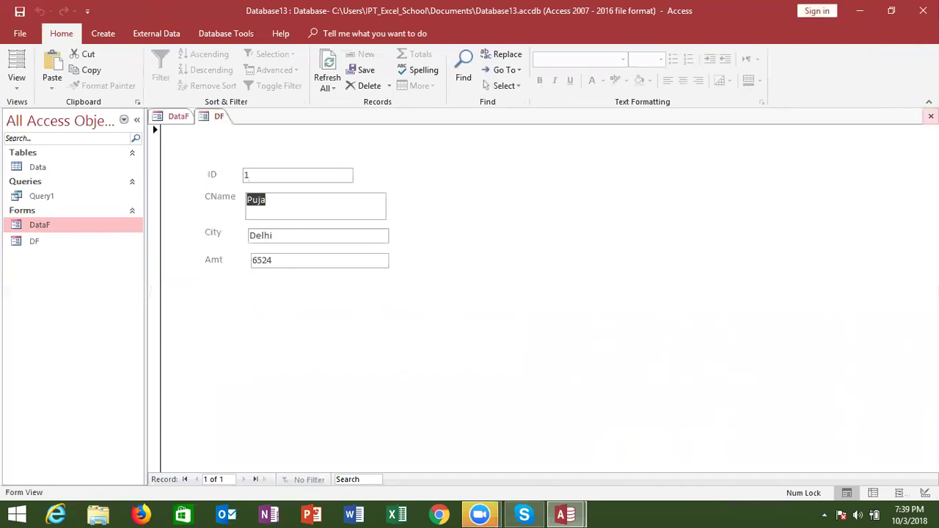
left_click(930, 116)
left_click(931, 116)
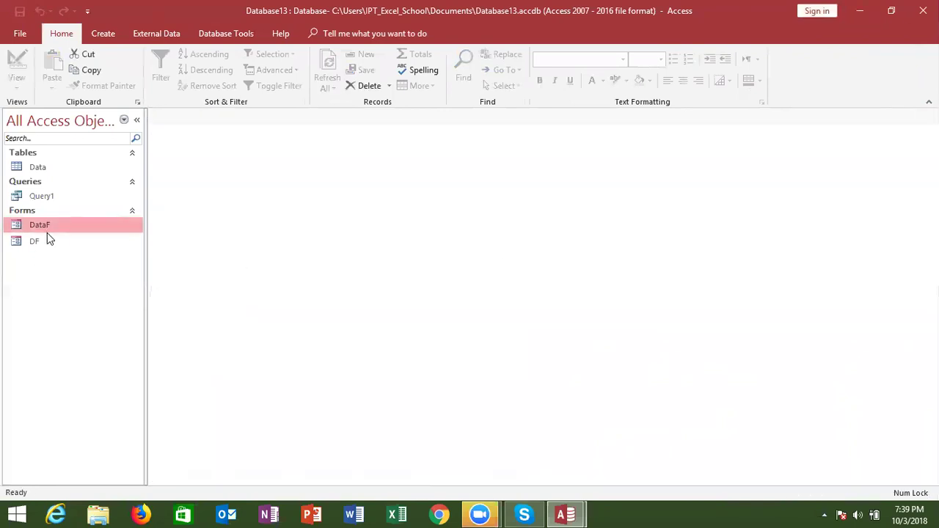
Paste the CName, City and Amt DLookup lines and Text3/Text5/Text7 assignments above End Sub.
key("alt+F11")
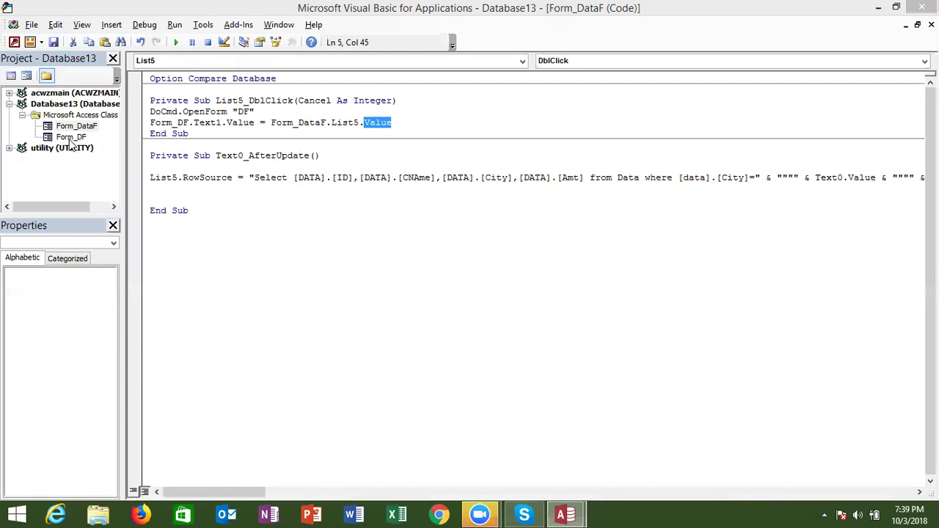
double_click(71, 138)
mouse_move(239, 204)
left_mouse_down()
mouse_move(219, 207)
mouse_move(184, 177)
mouse_move(139, 114)
left_mouse_up()
double_click(192, 178)
left_click(233, 199)
left_click(150, 133)
key("Return")
key("Return")
key("Return")
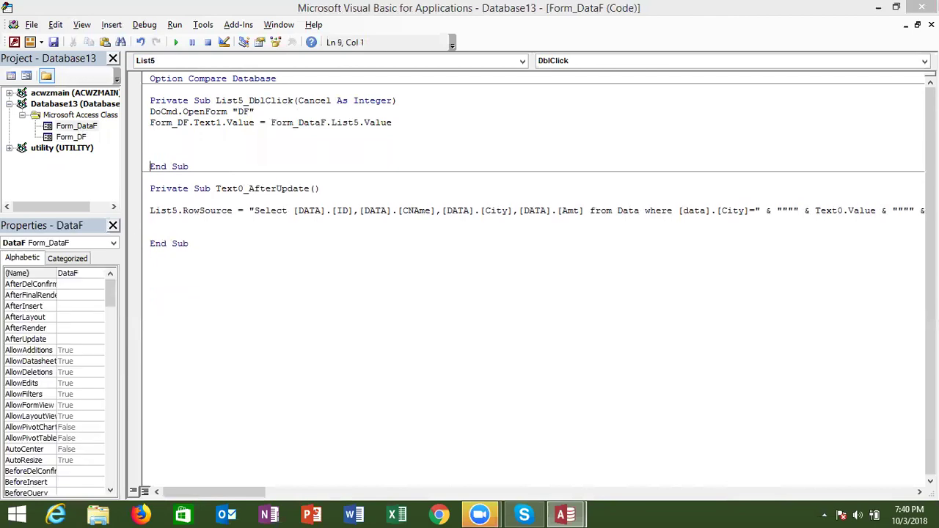
left_click(149, 144)
type("n = DLookup(\"CNAme\", \"Data\", \"[Data].[ID]=\" & Text1.Value) c = DLookup(\"City\", \"Data\", \"[Data].[ID]=\" & Text1.Value) a = DLookup(\"Amt\", \"Data\", \"[Data].[ID]=\" & Text1.Value)    Text3.Value = n Text5.Value = c Text7.Value = a")
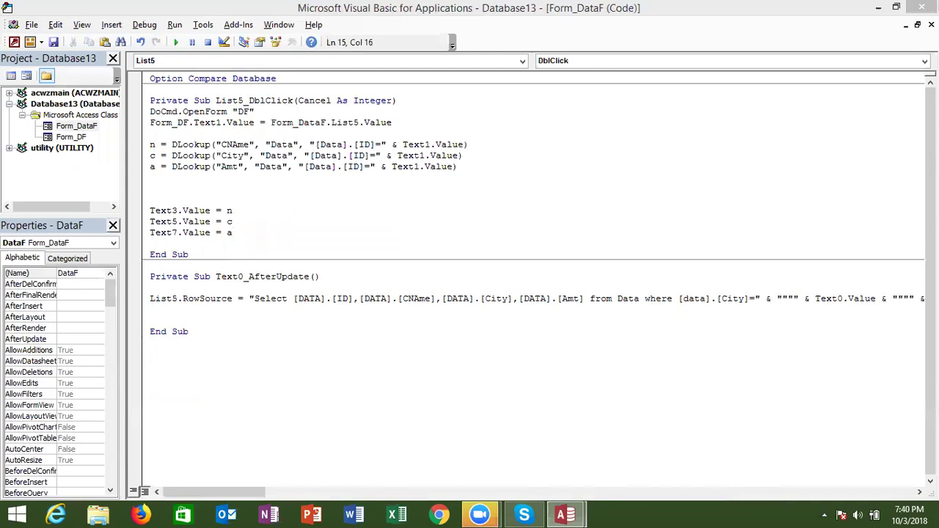
Insert a blank line above the DoCmd.OpenForm "DF" line.
left_click(402, 144)
left_click(151, 111)
key("Return")
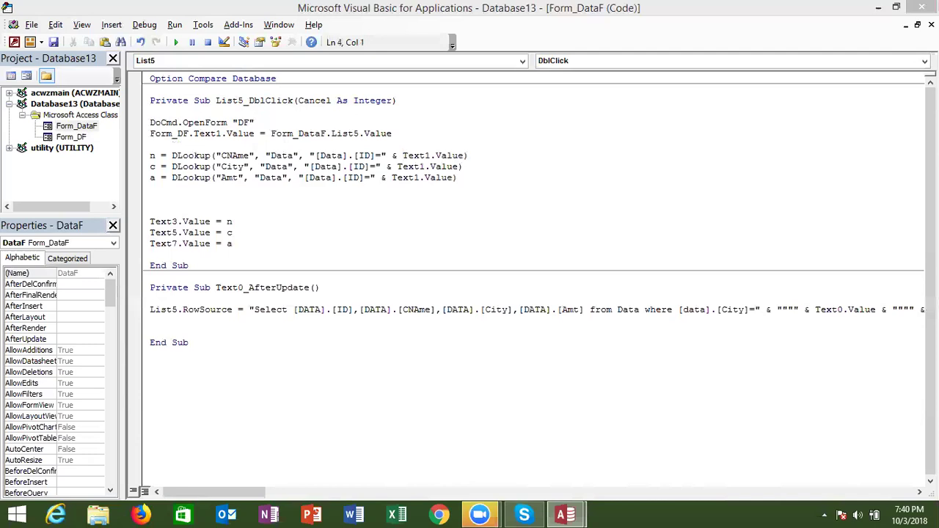
type("i")
key("BackSpace")
Add the line i = Form_DataF.List5.Value above DoCmd.OpenForm.
left_click_drag(394, 134, 273, 140)
key("ctrl+c")
left_click(211, 111)
key("ctrl+v")
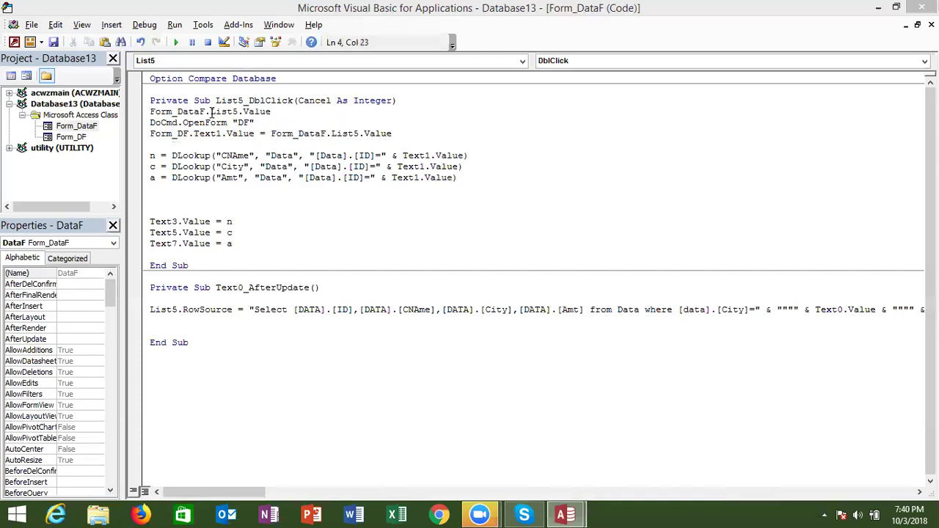
left_click(149, 111)
type("i =")
Replace Text1.Value with i in the CName, City and Amt DLookup criteria and return to Access.
left_click(183, 145)
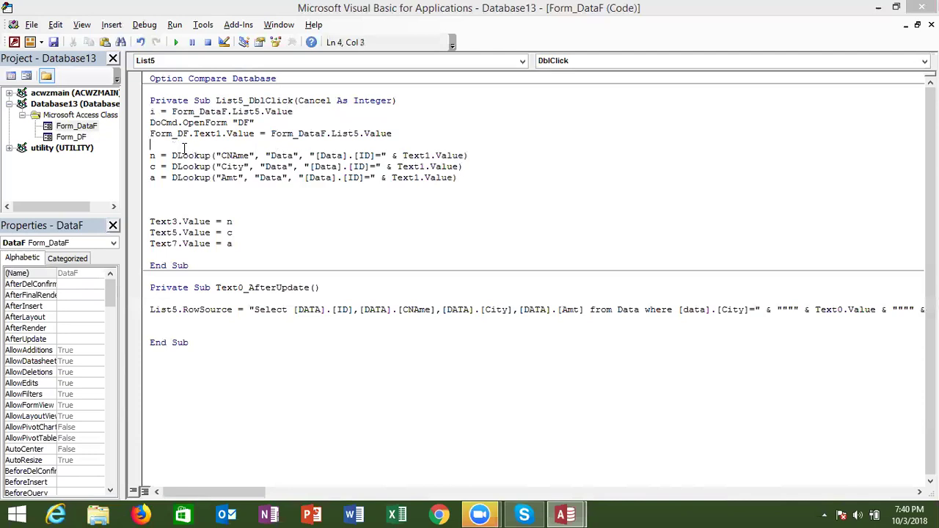
left_click_drag(402, 156, 467, 156)
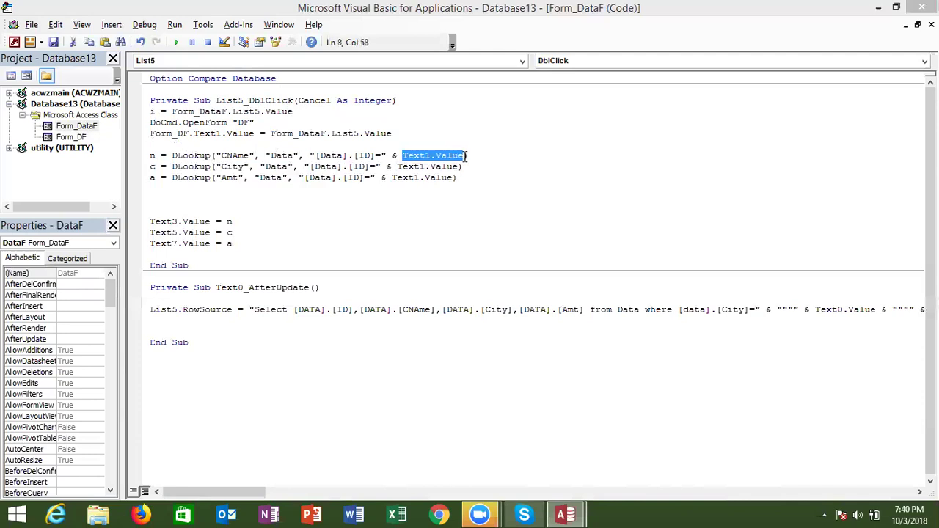
type("i")
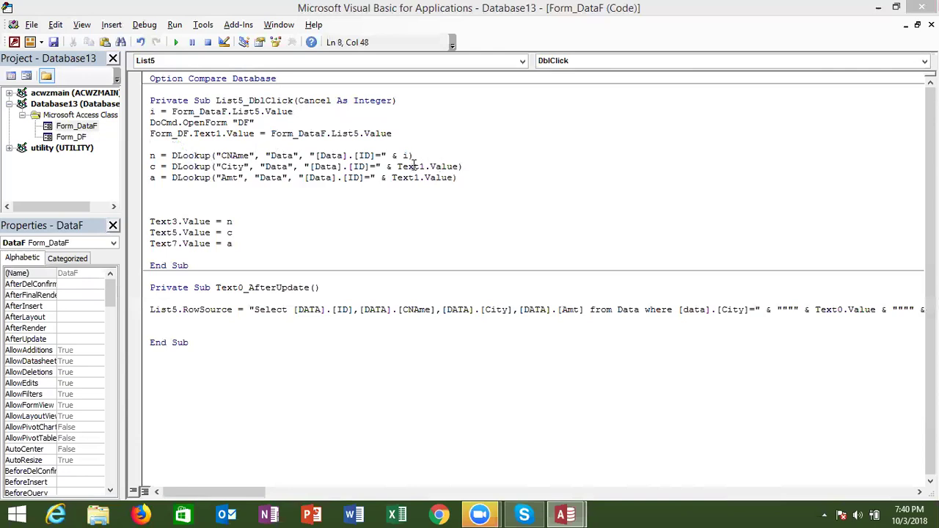
left_click_drag(398, 167, 460, 167)
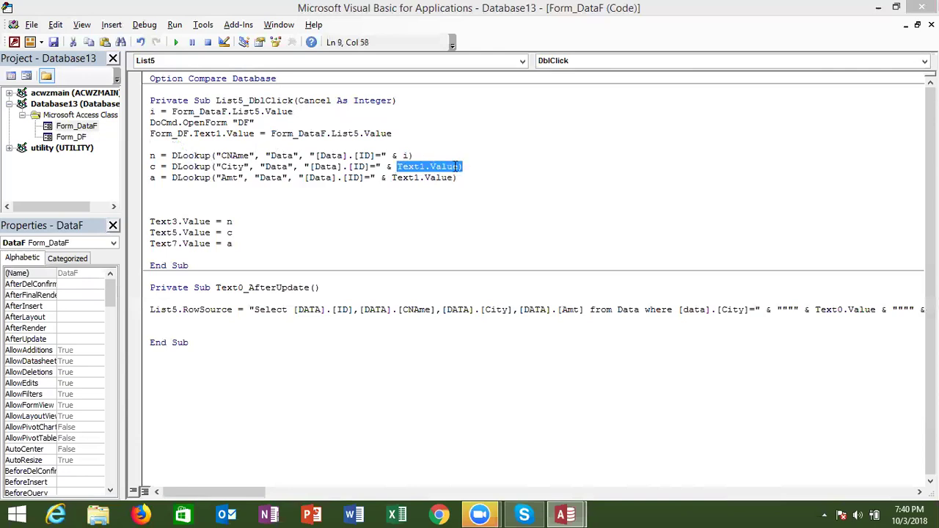
type("i")
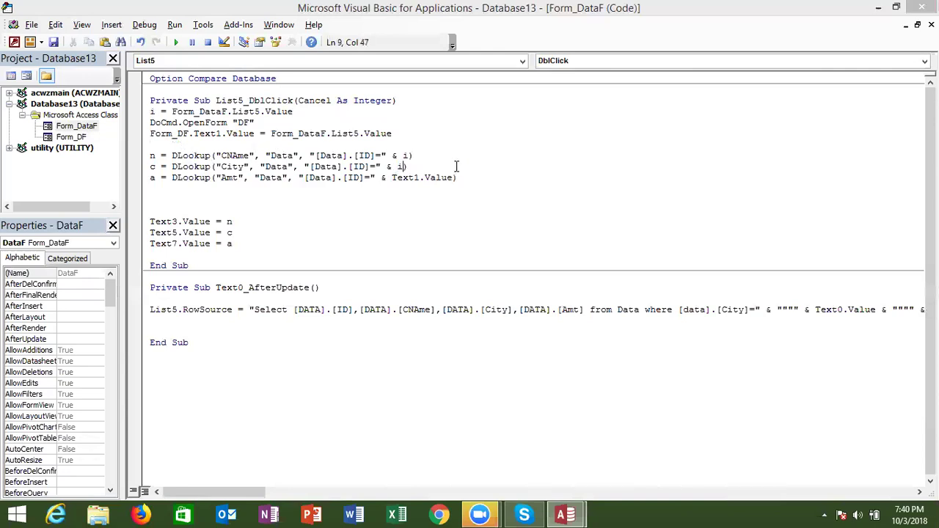
left_click_drag(392, 177, 454, 177)
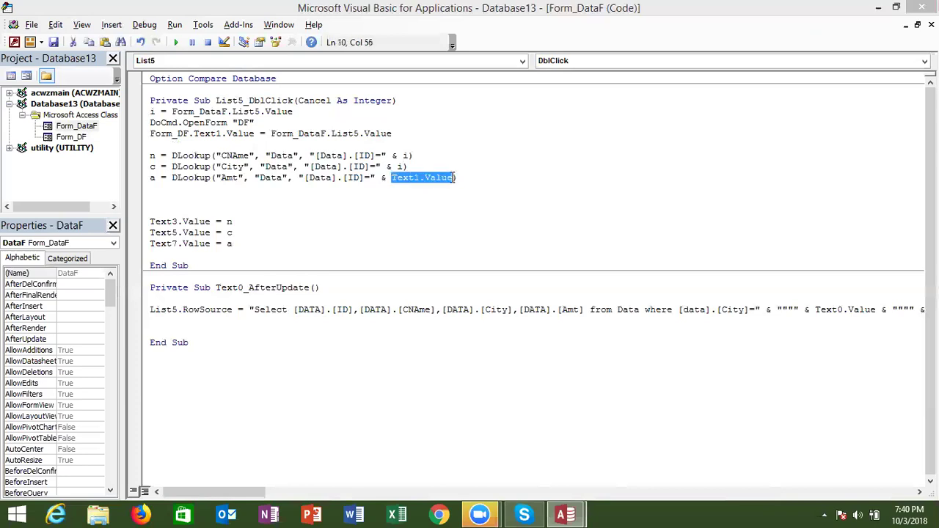
type("i")
left_click(425, 200)
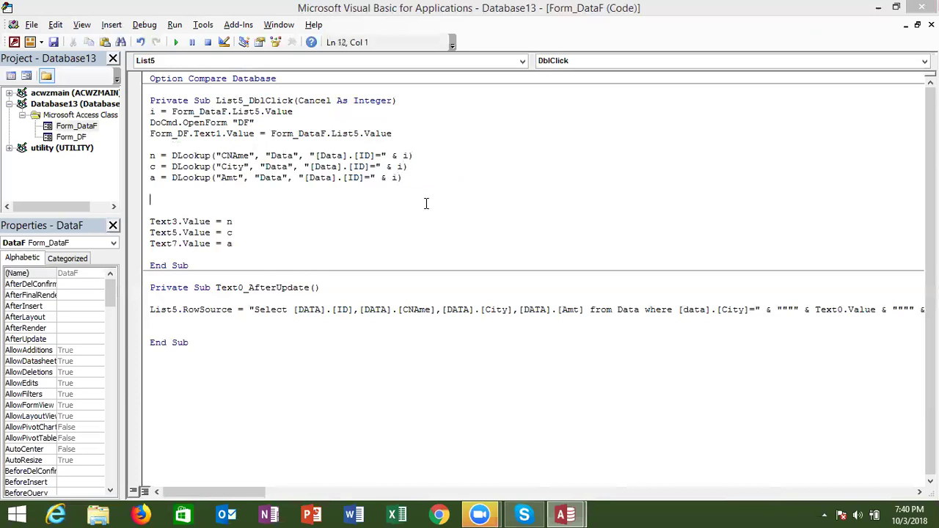
key("alt+F11")
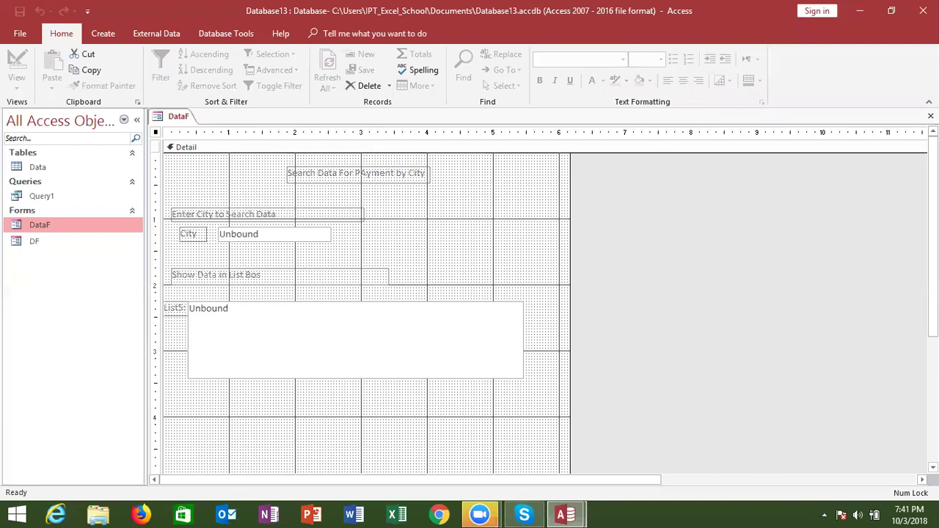
Close design view without saving, search DataF for Delhi, open a listed record, and choose Debug on the error.
key("ctrl+w")
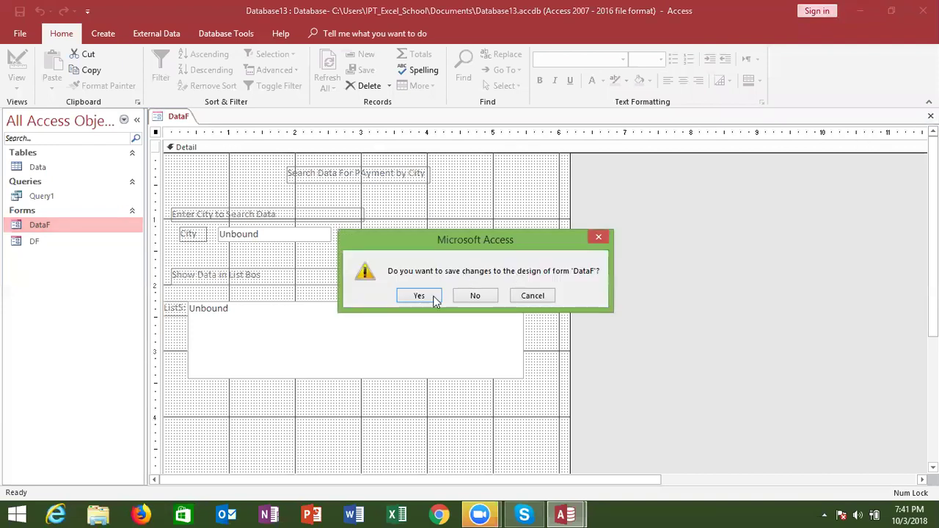
left_click(433, 296)
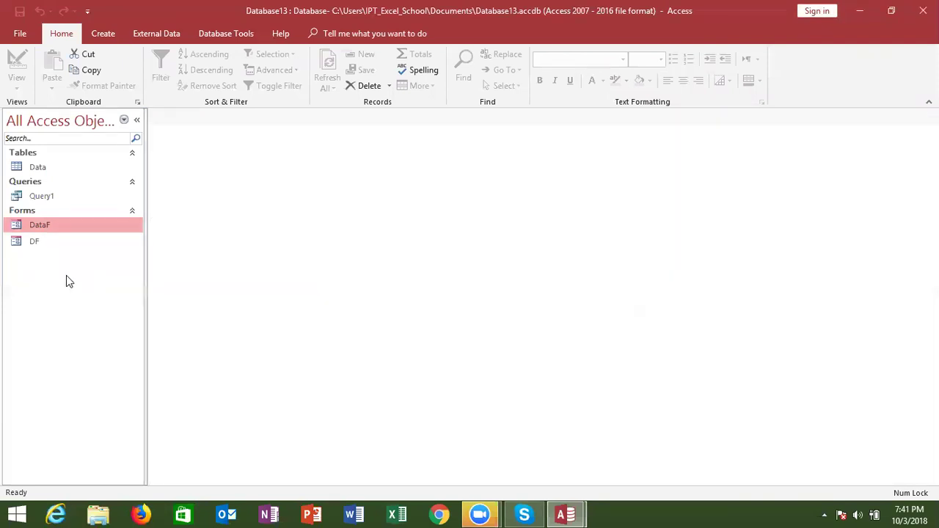
double_click(73, 231)
type("Delhi")
key("Tab")
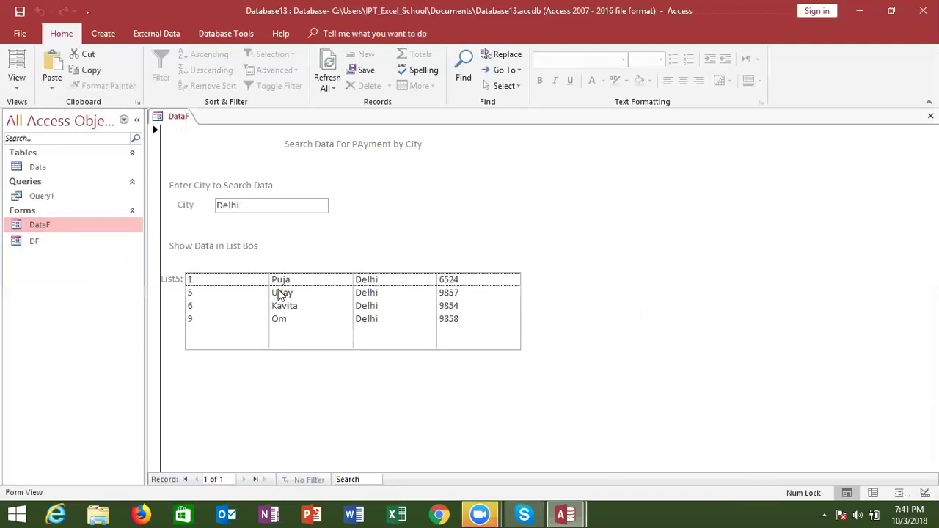
double_click(280, 295)
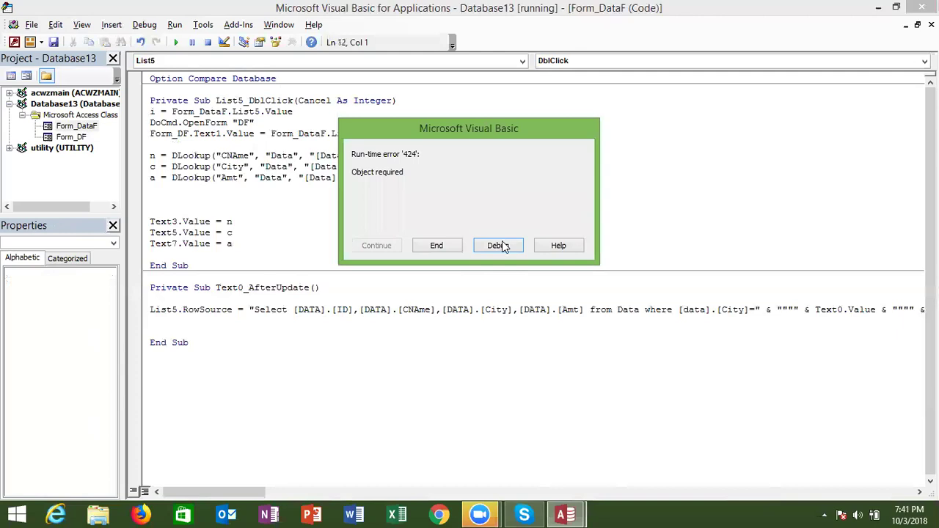
left_click(499, 246)
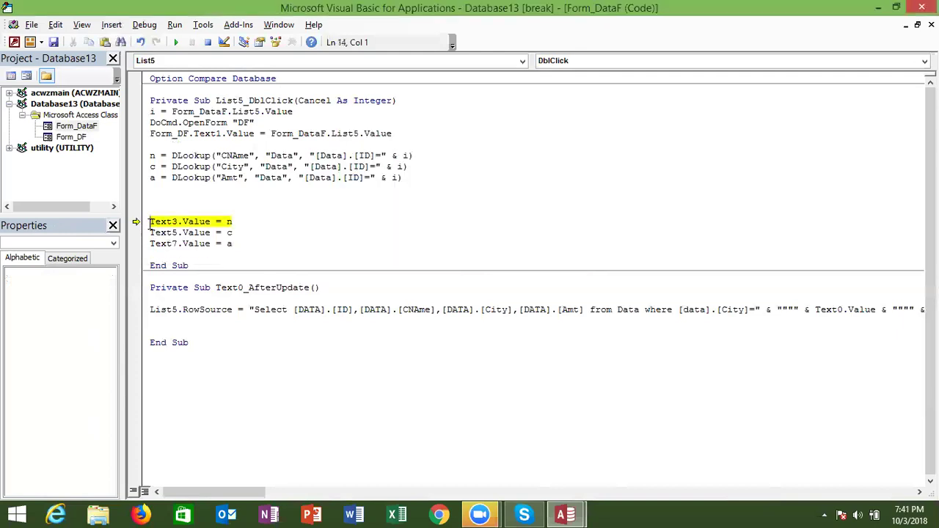
Copy the Form_DF. prefix and paste it before the Text3, Text5 and Text7 assignments.
left_click(191, 133)
left_click_drag(191, 133, 152, 141)
key("ctrl+c")
left_click(151, 224)
key("ctrl+v")
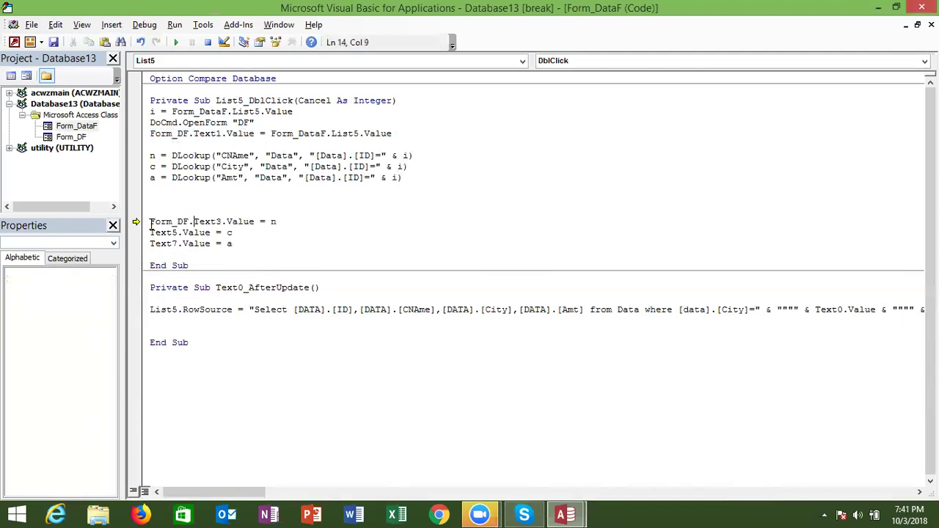
left_click(151, 233)
key("ctrl+v")
left_click(151, 243)
key("ctrl+v")
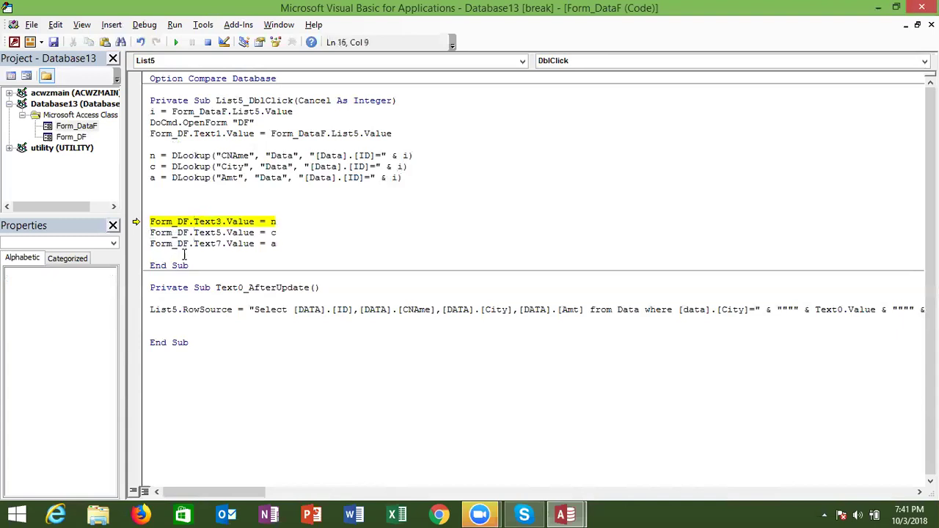
left_click(183, 255)
mouse_move(274, 221)
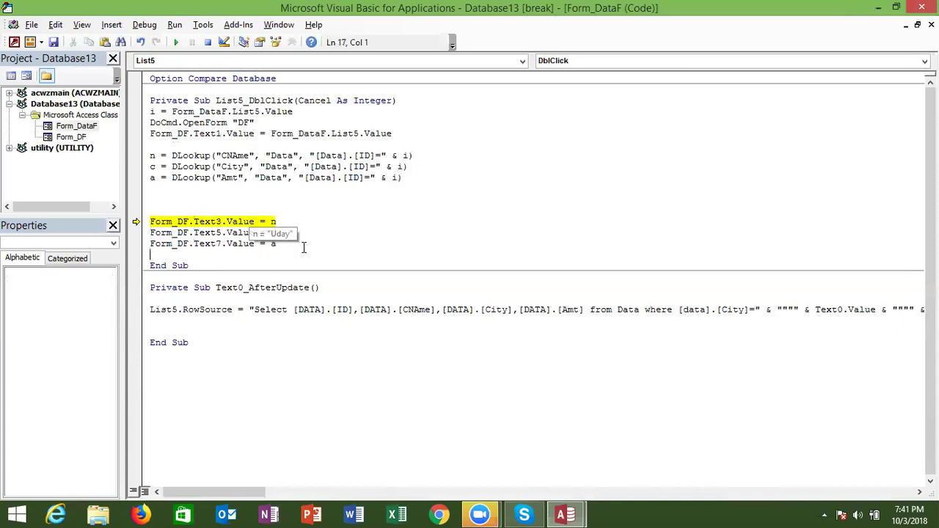
left_click(324, 230)
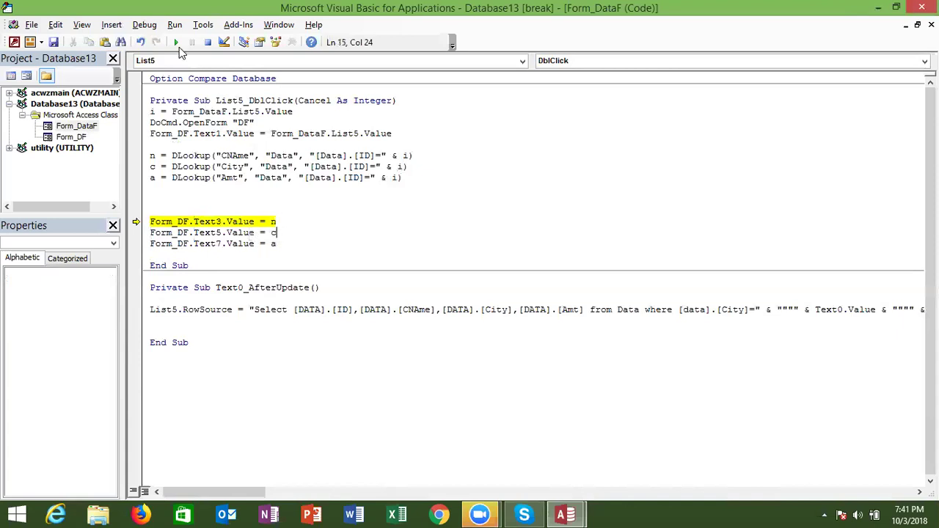
Resume the paused code and open two Delhi records from the DataF list in DF.
left_click(179, 47)
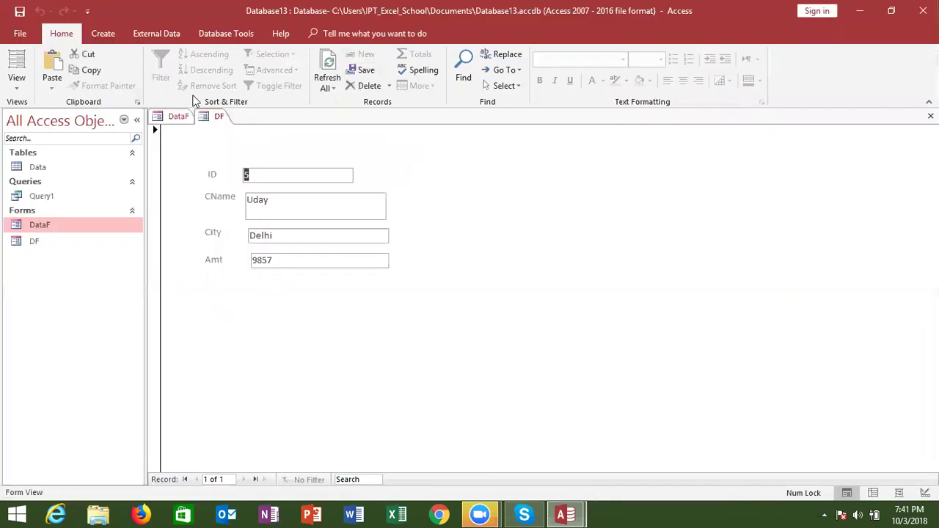
left_click(178, 116)
left_click(291, 308)
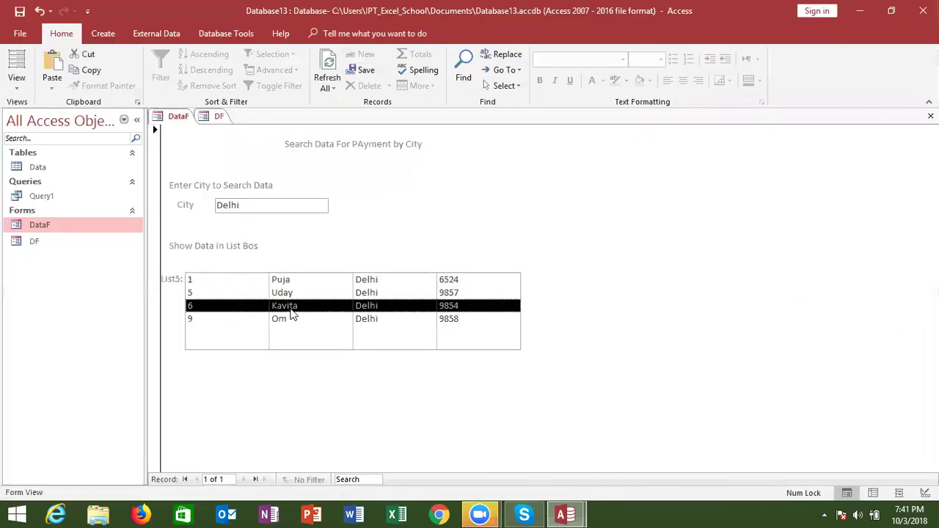
double_click(291, 309)
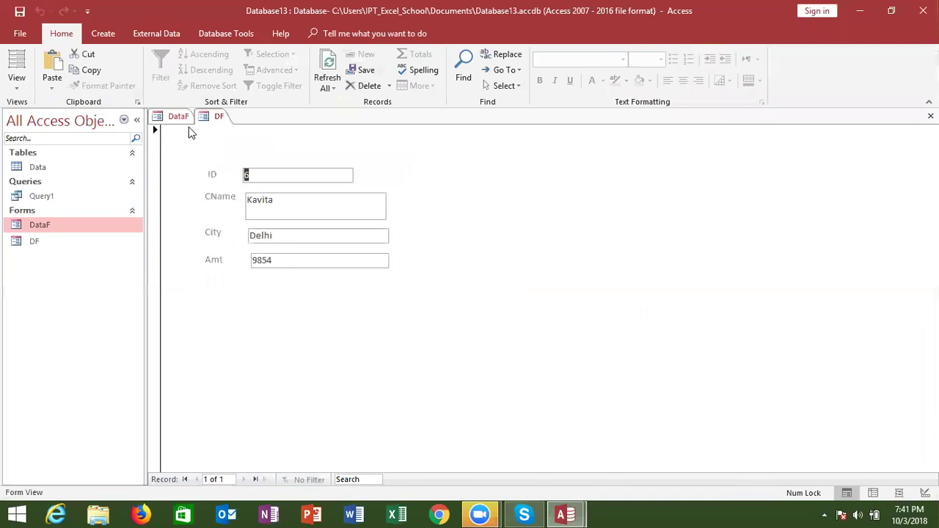
left_click(180, 117)
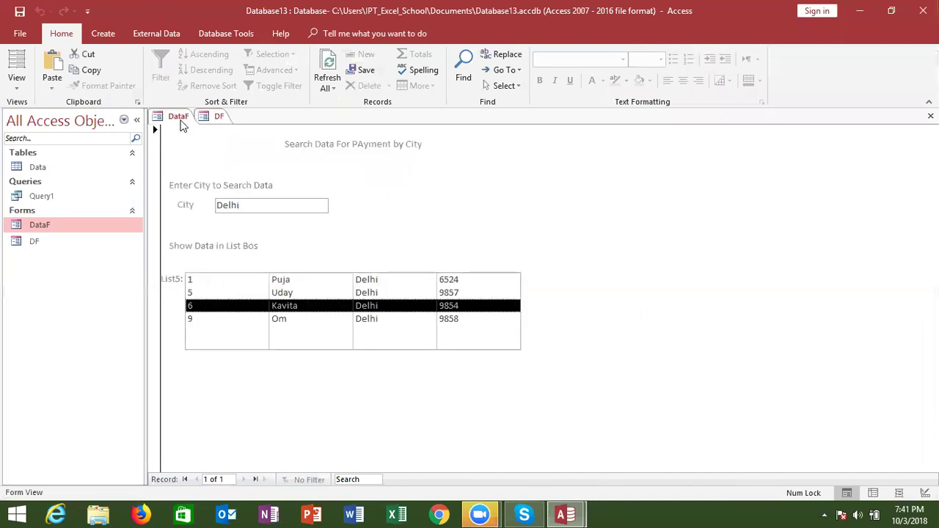
double_click(298, 323)
Check DF's City and Amt fields, then close DF and start closing DataF.
left_click(292, 237)
double_click(291, 237)
left_click(282, 262)
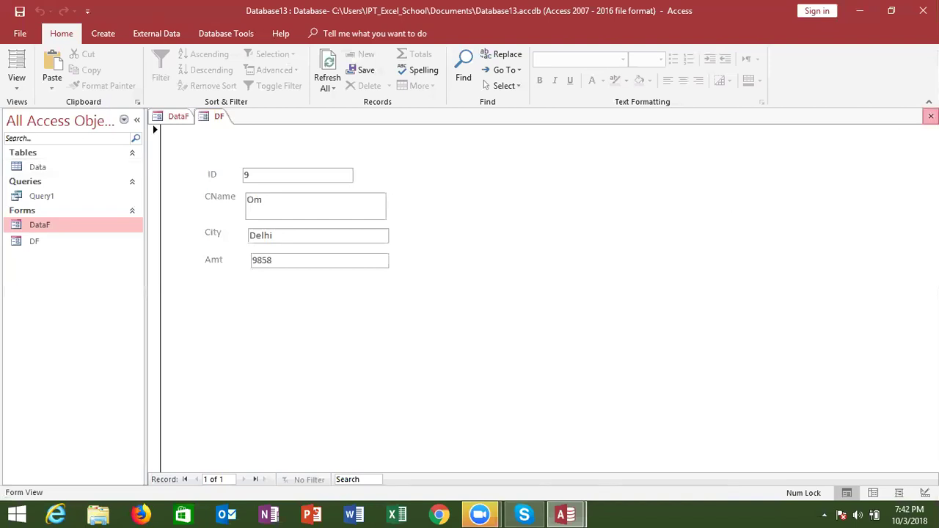
left_click(930, 116)
left_click(931, 116)
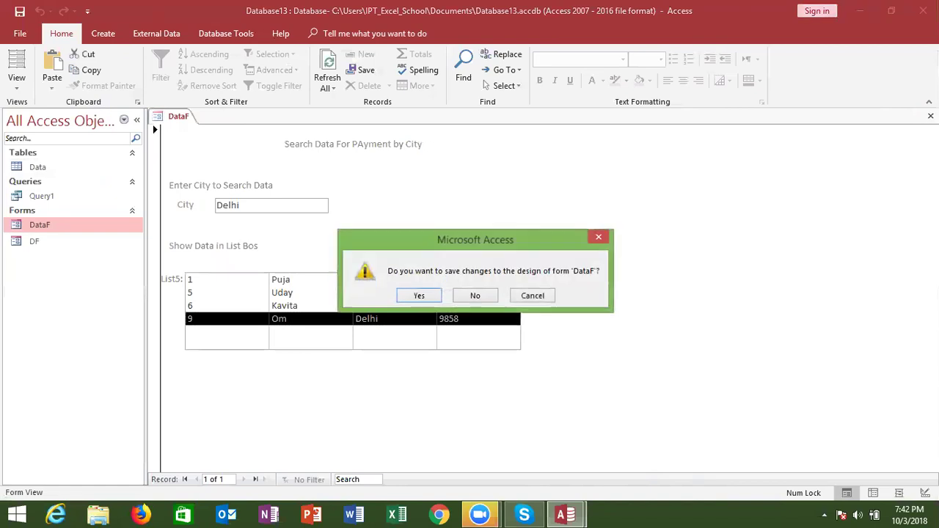
Save DataF's design changes and exit Access.
left_click(420, 296)
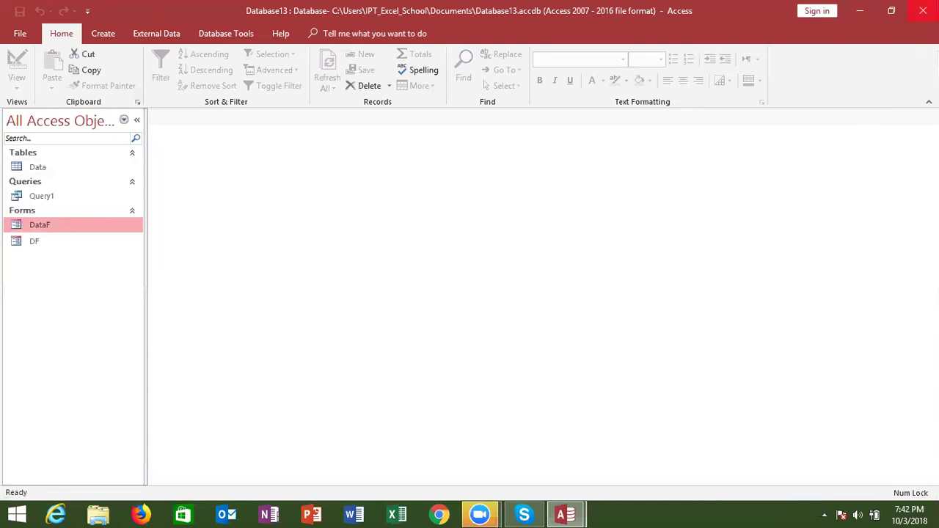
left_click(924, 11)
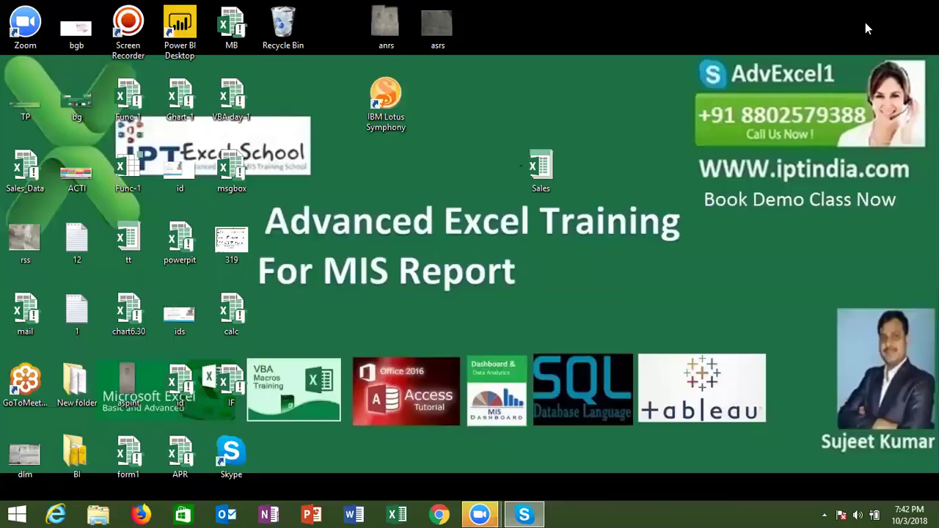